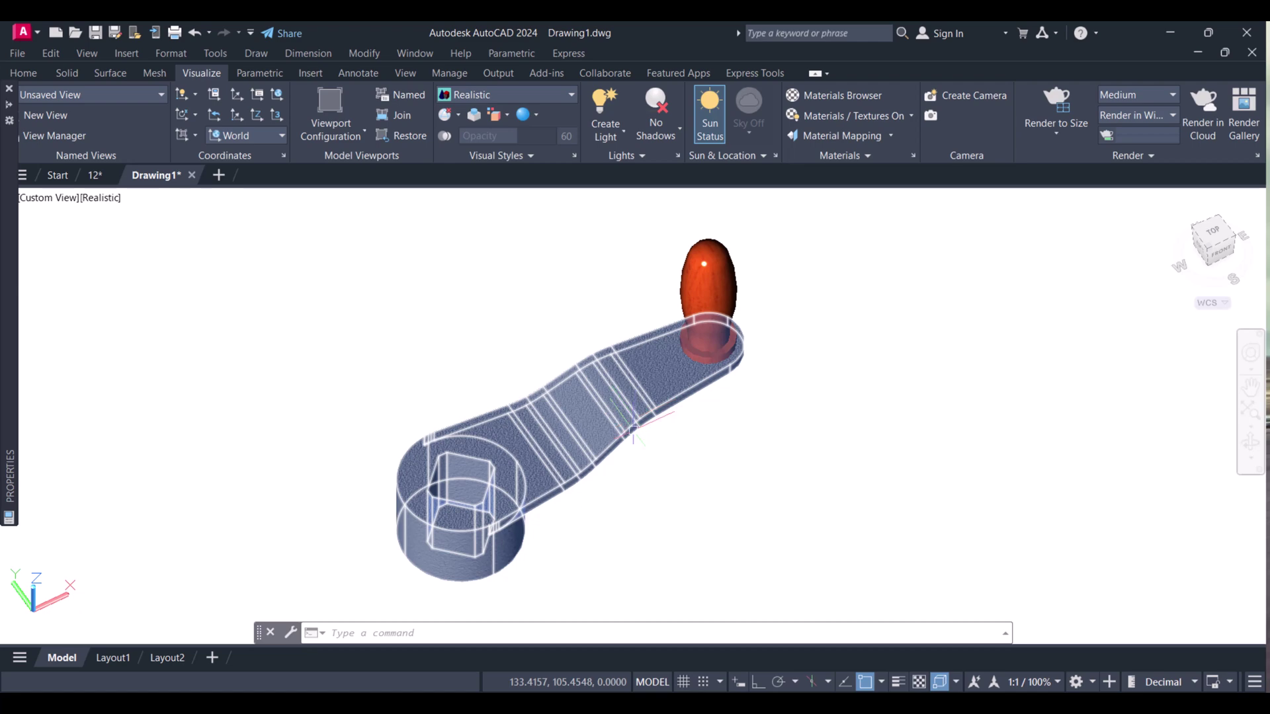
pyautogui.scroll(-3, 595, 423)
pyautogui.scroll(5, 595, 456)
pyautogui.moveTo(578, 444); pyautogui.dragTo(555, 423, button='middle')
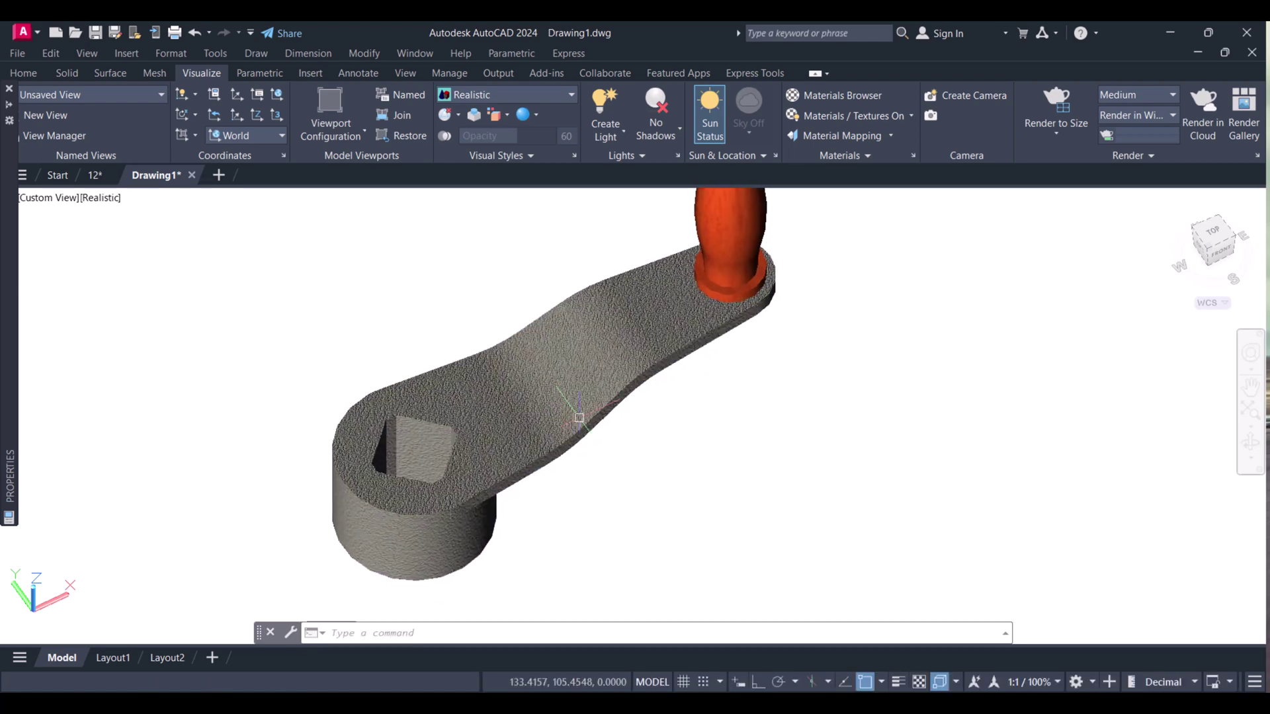
pyautogui.scroll(-2, 555, 368)
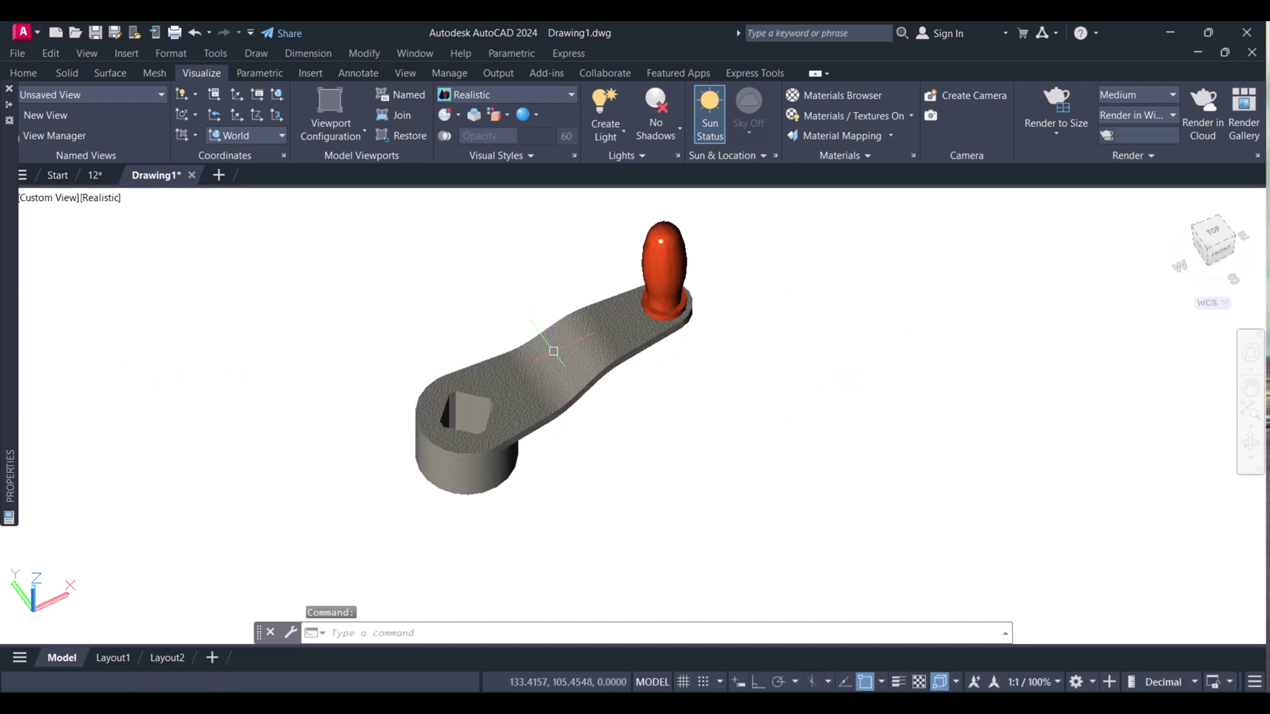
pyautogui.moveTo(556, 367); pyautogui.dragTo(548, 372, button='middle')
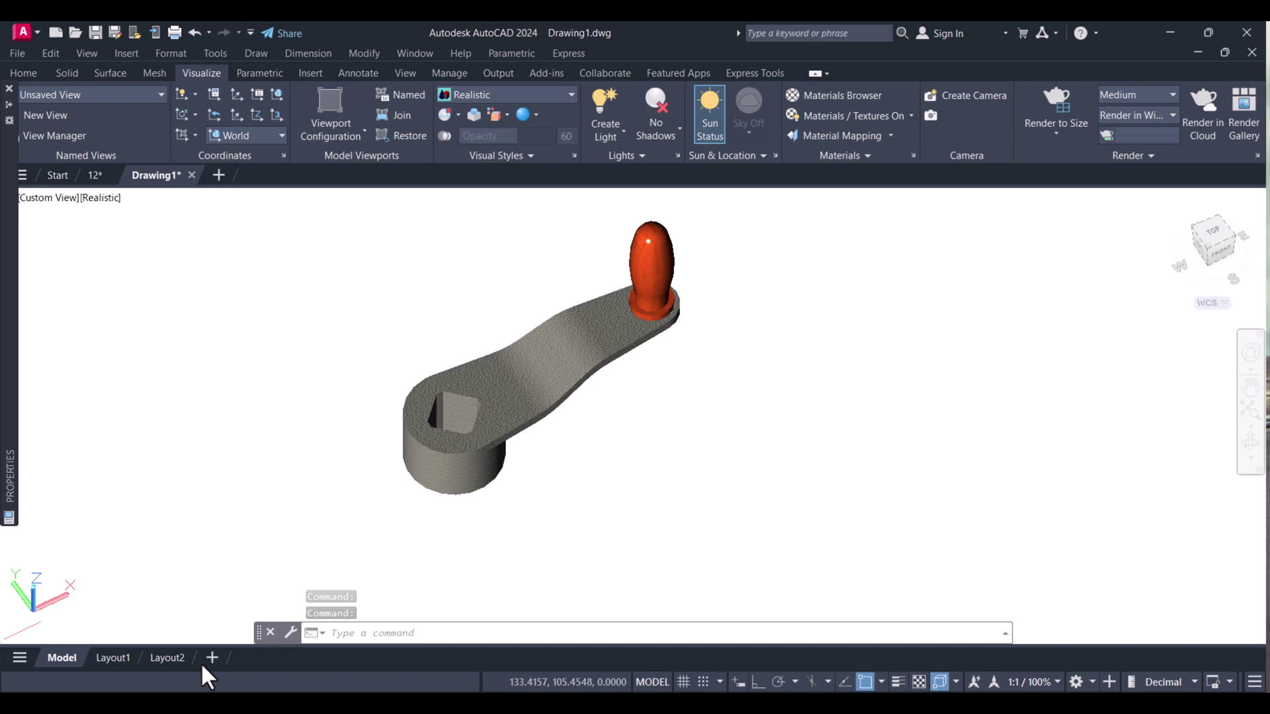
# Step: Open Layout1 and erase the existing viewport from the sheet
pyautogui.click(112, 658)
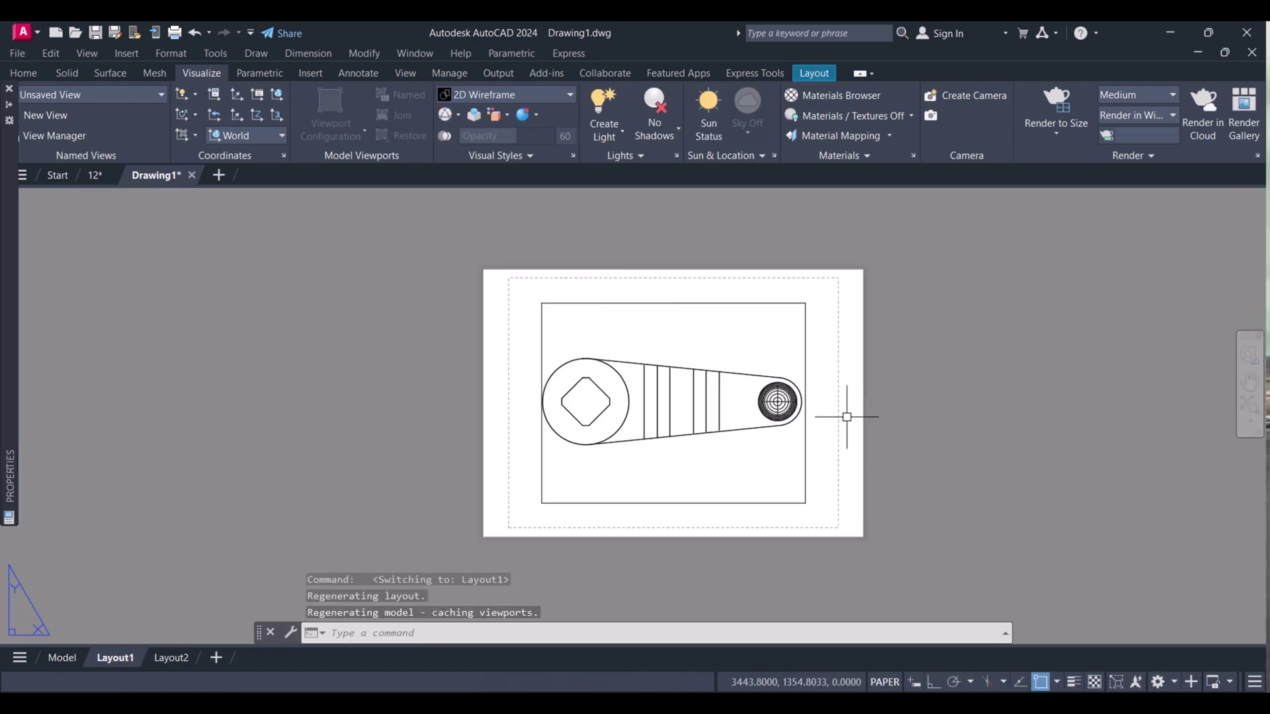
pyautogui.scroll(2, 845, 415)
pyautogui.moveTo(770, 422); pyautogui.dragTo(725, 412, button='middle')
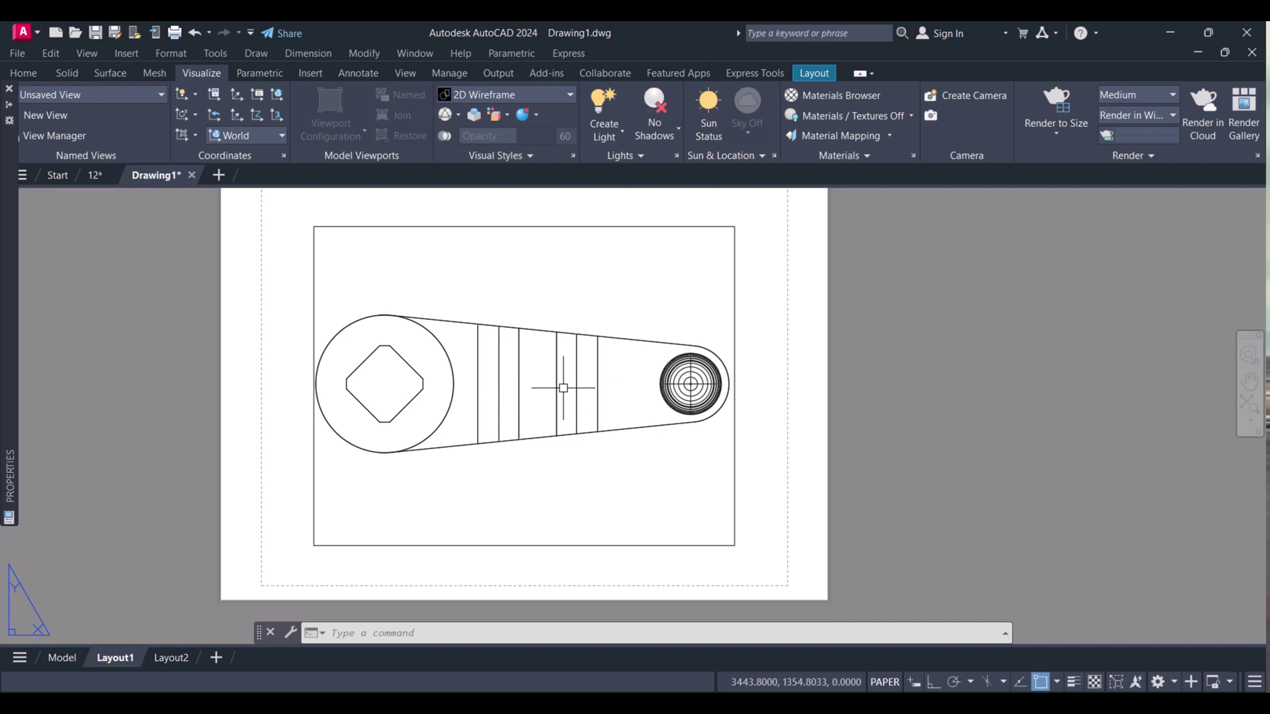
pyautogui.write('e')
pyautogui.press('Return')
pyautogui.click(800, 377)
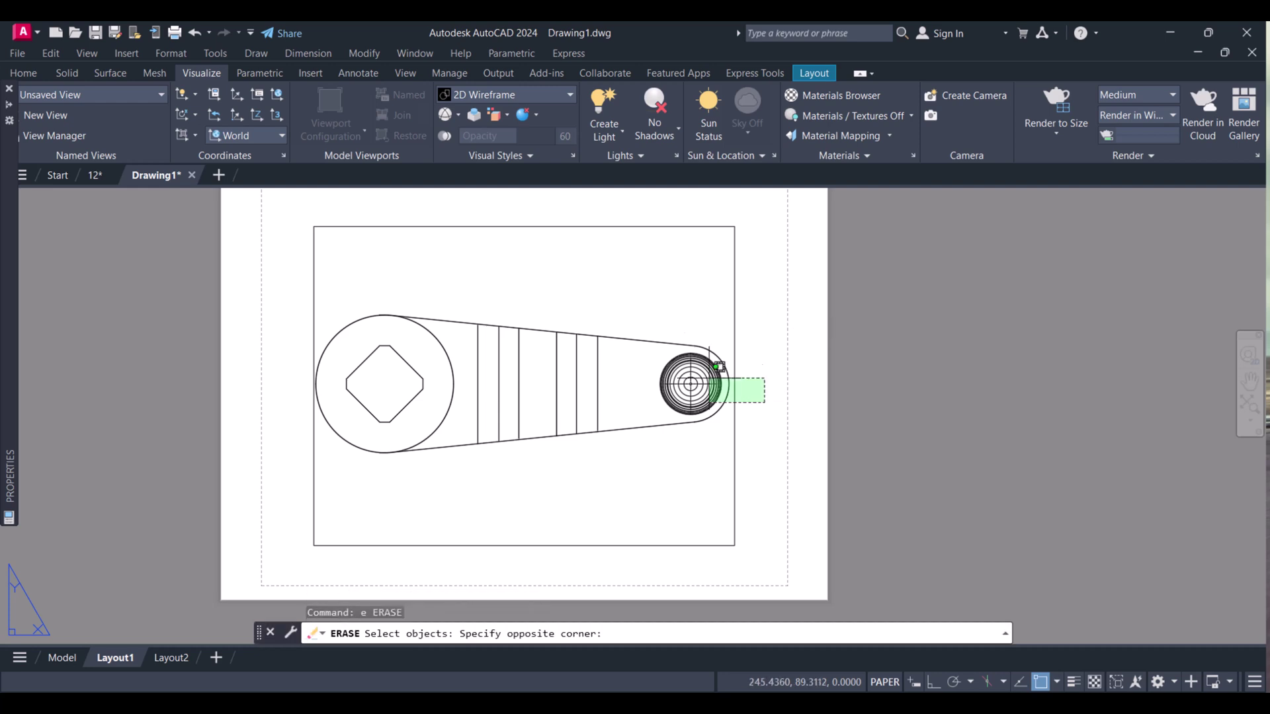
pyautogui.click(746, 390)
pyautogui.press('Return')
pyautogui.scroll(-2, 765, 256)
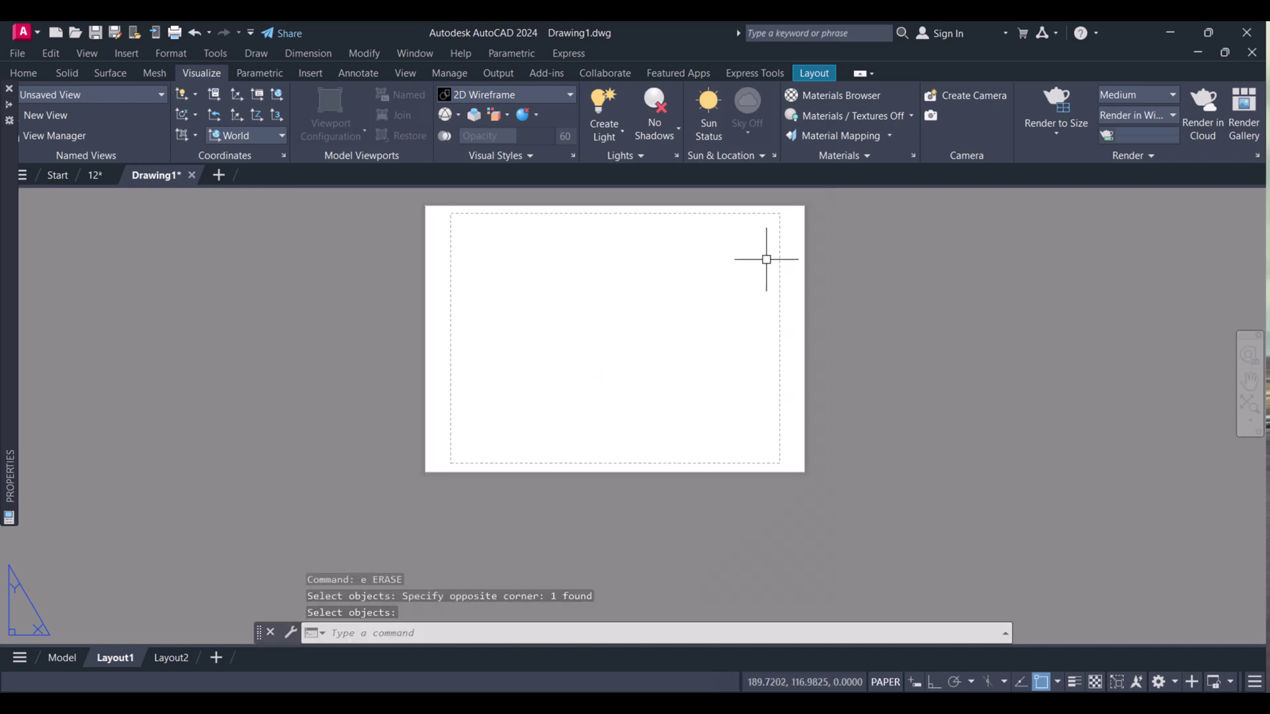
pyautogui.moveTo(765, 238); pyautogui.dragTo(700, 258, button='middle')
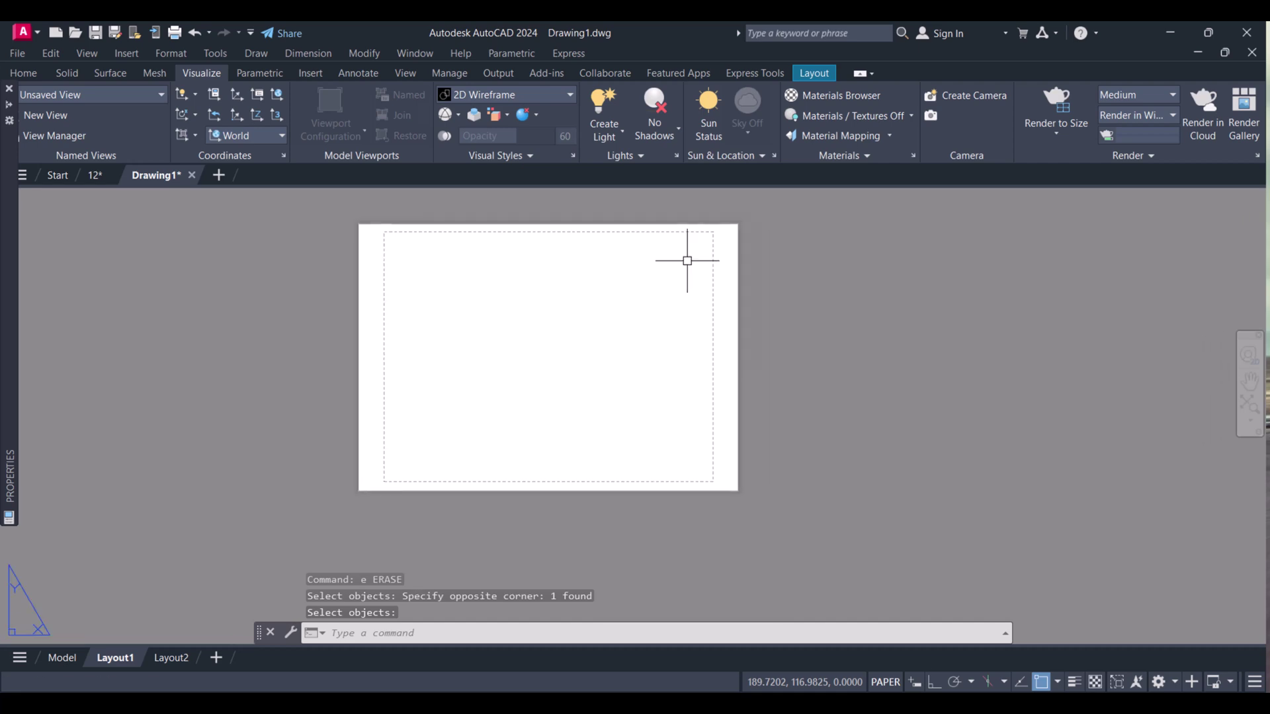
pyautogui.scroll(2, 566, 283)
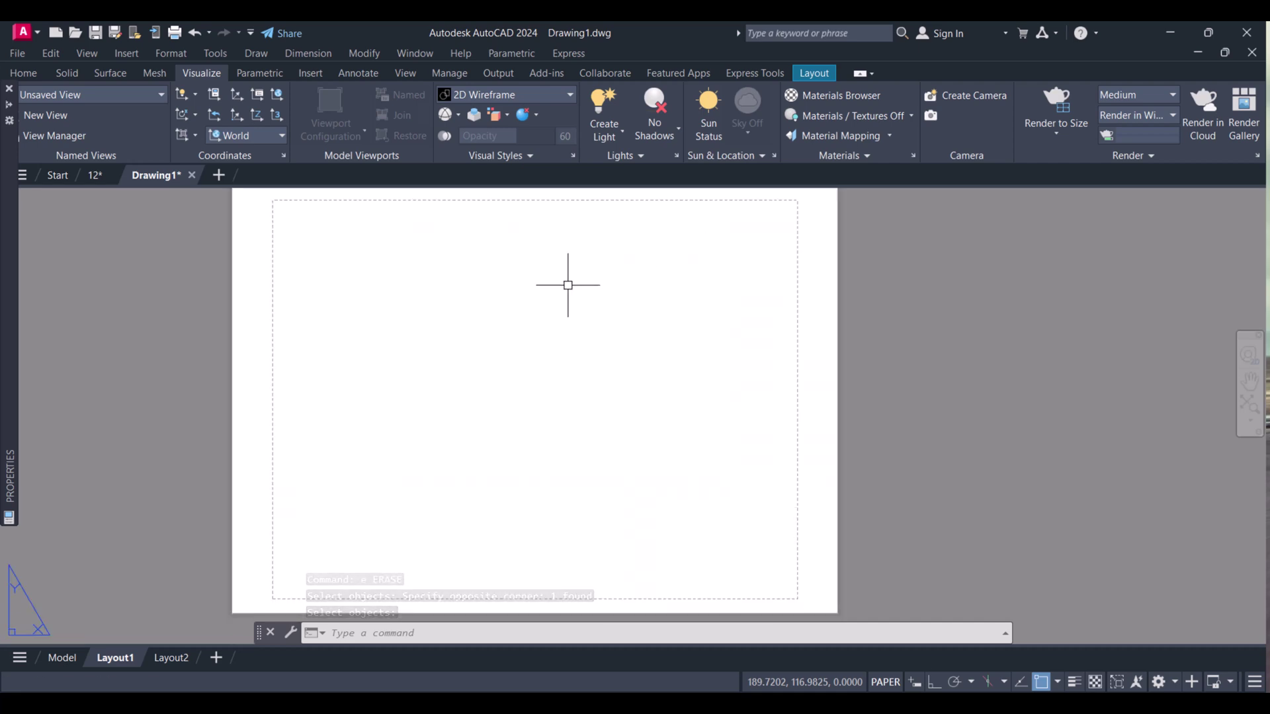
# Step: Modify Layout1's page setup to use the DWG To PDF.pc3 plotter and ISO A3 (297.00 x 420.00 MM) paper
pyautogui.rightClick(111, 663)
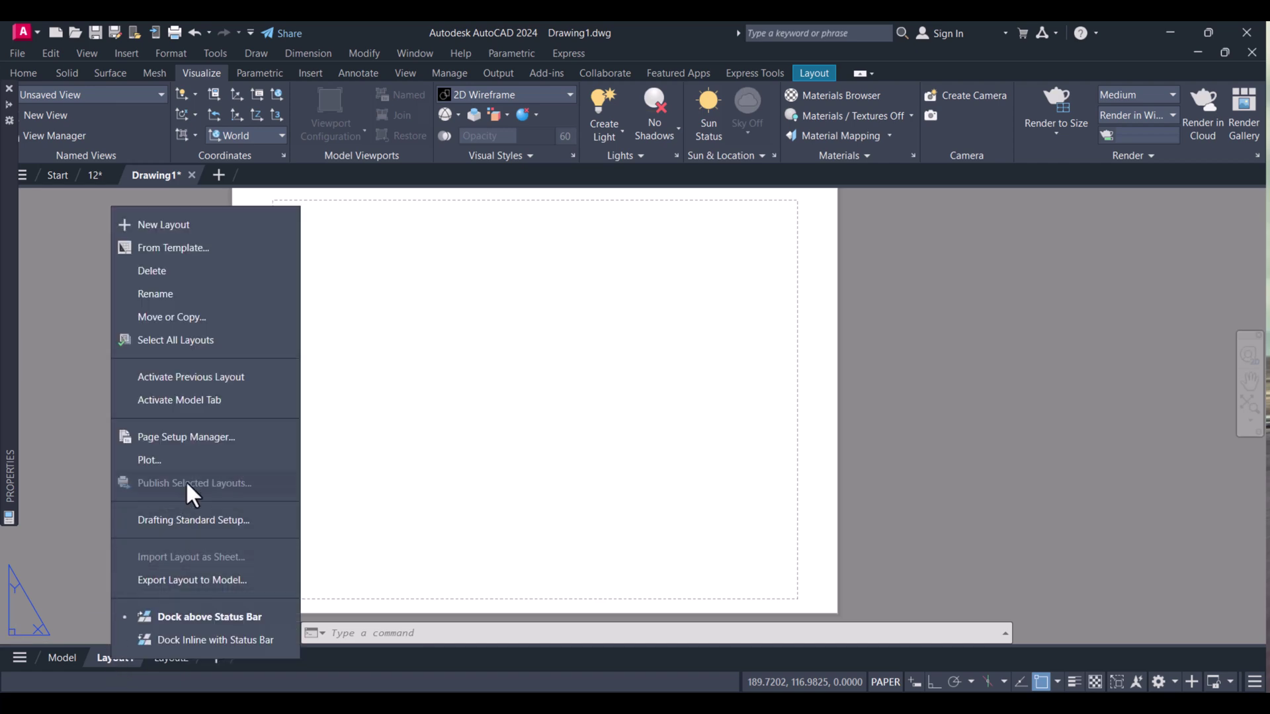
pyautogui.click(184, 438)
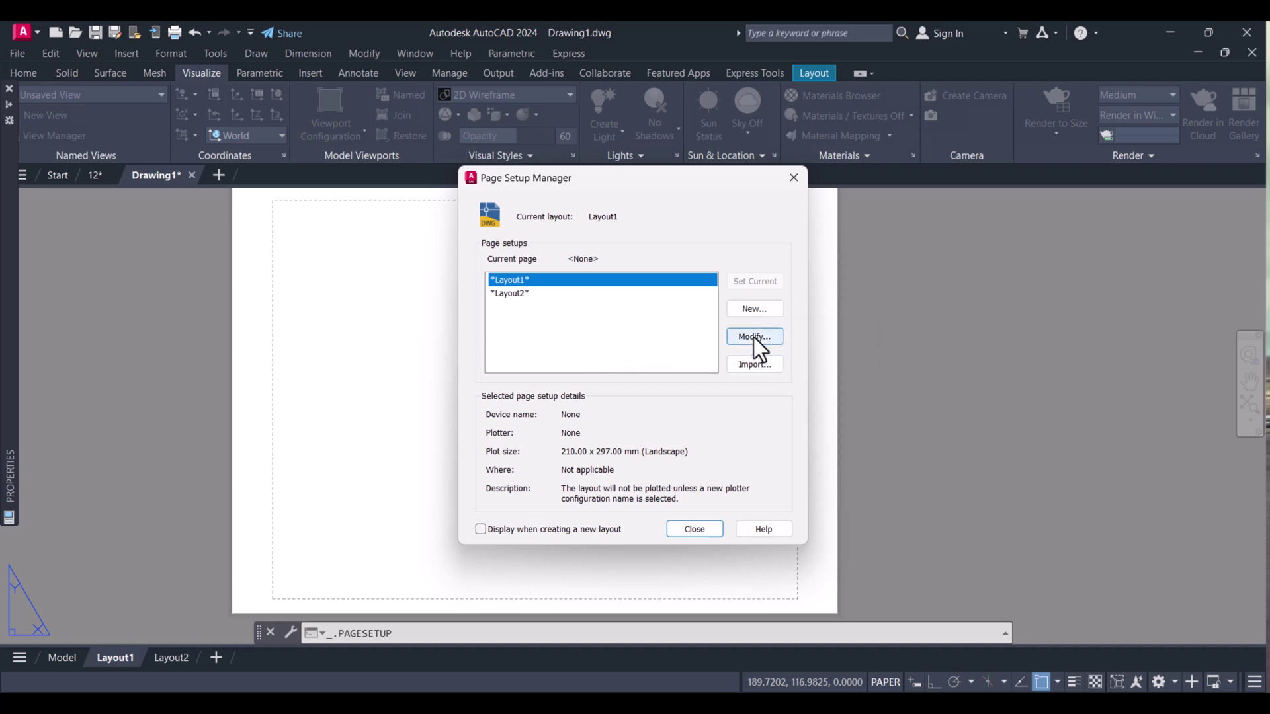
pyautogui.click(753, 339)
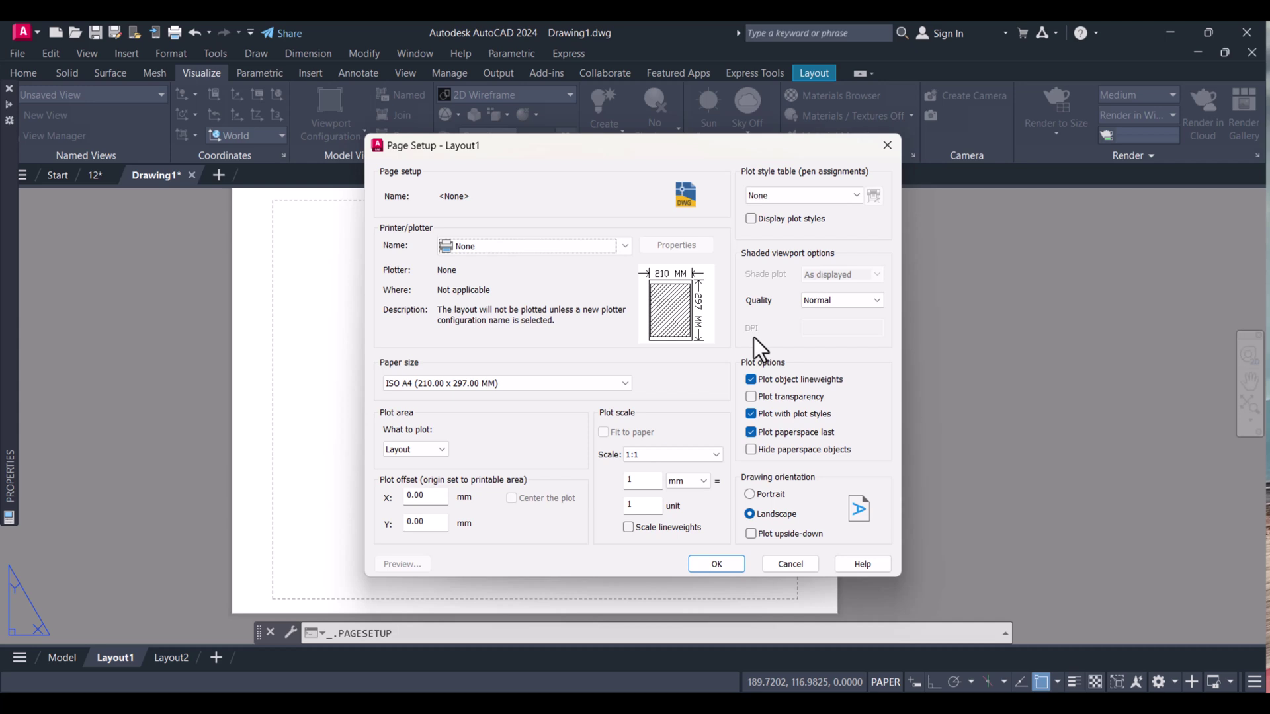
pyautogui.click(532, 247)
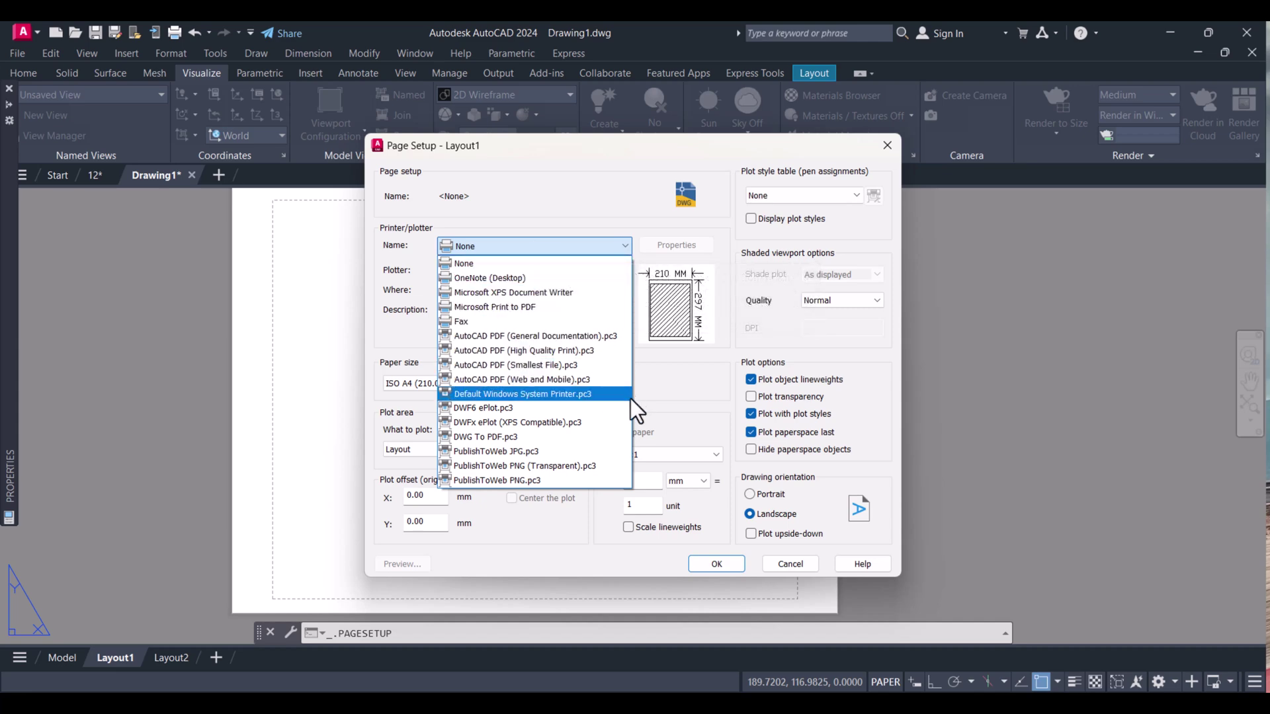
pyautogui.click(499, 438)
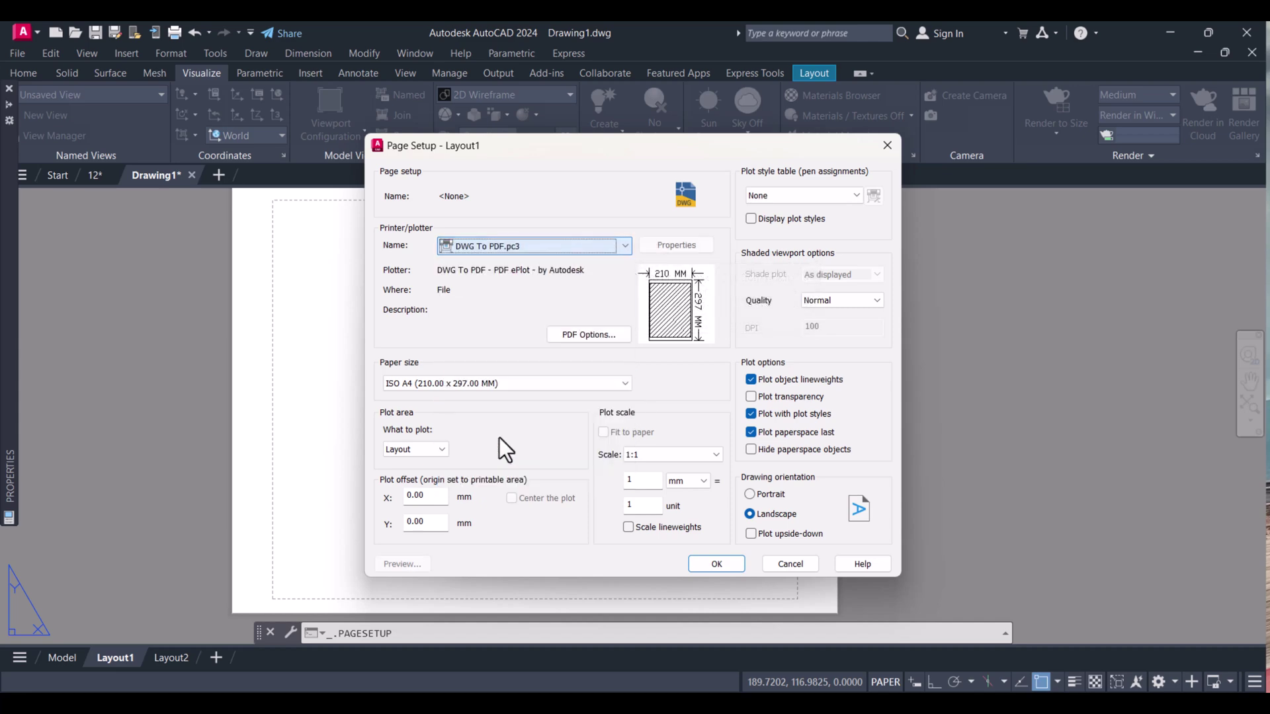
pyautogui.click(515, 384)
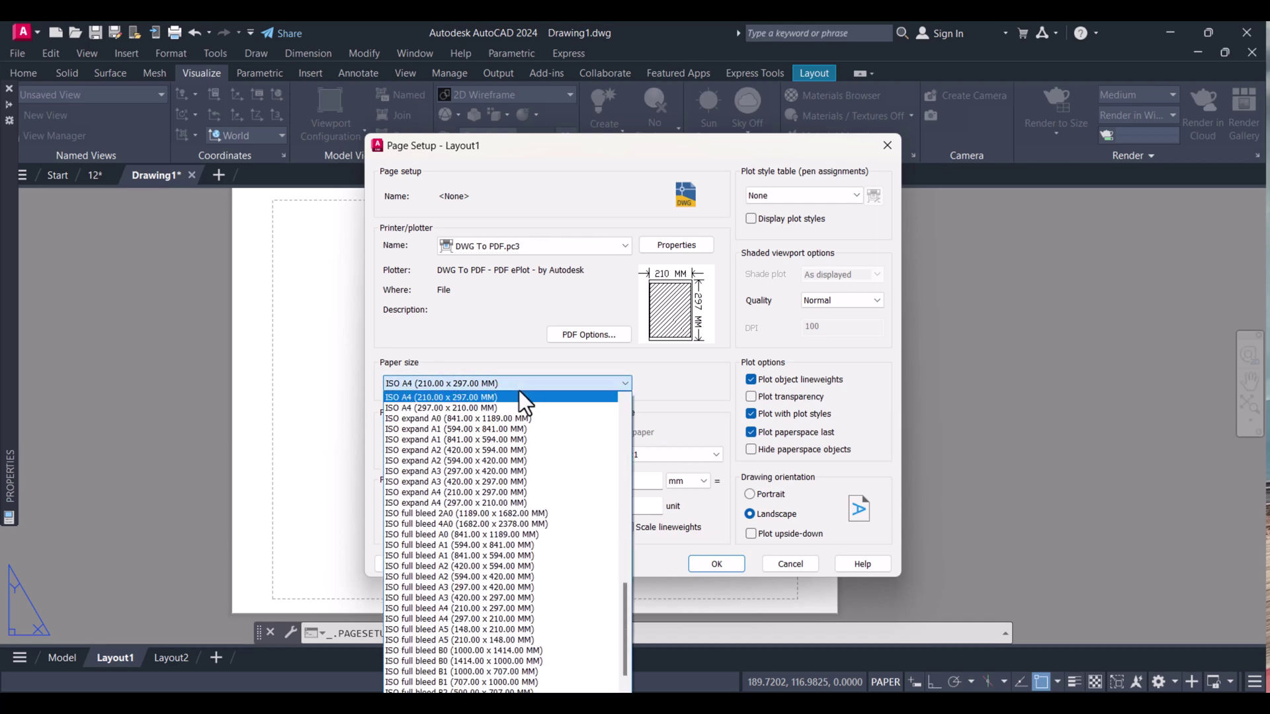
pyautogui.scroll(1, 519, 397)
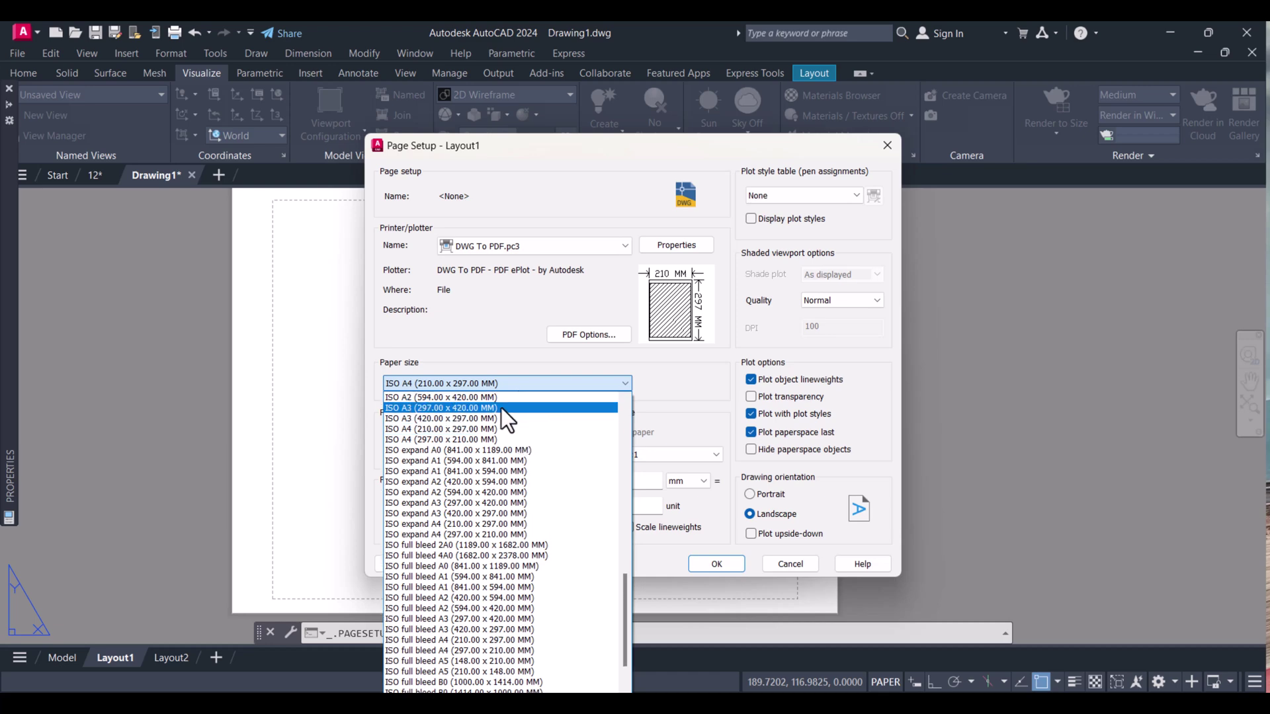
pyautogui.click(443, 410)
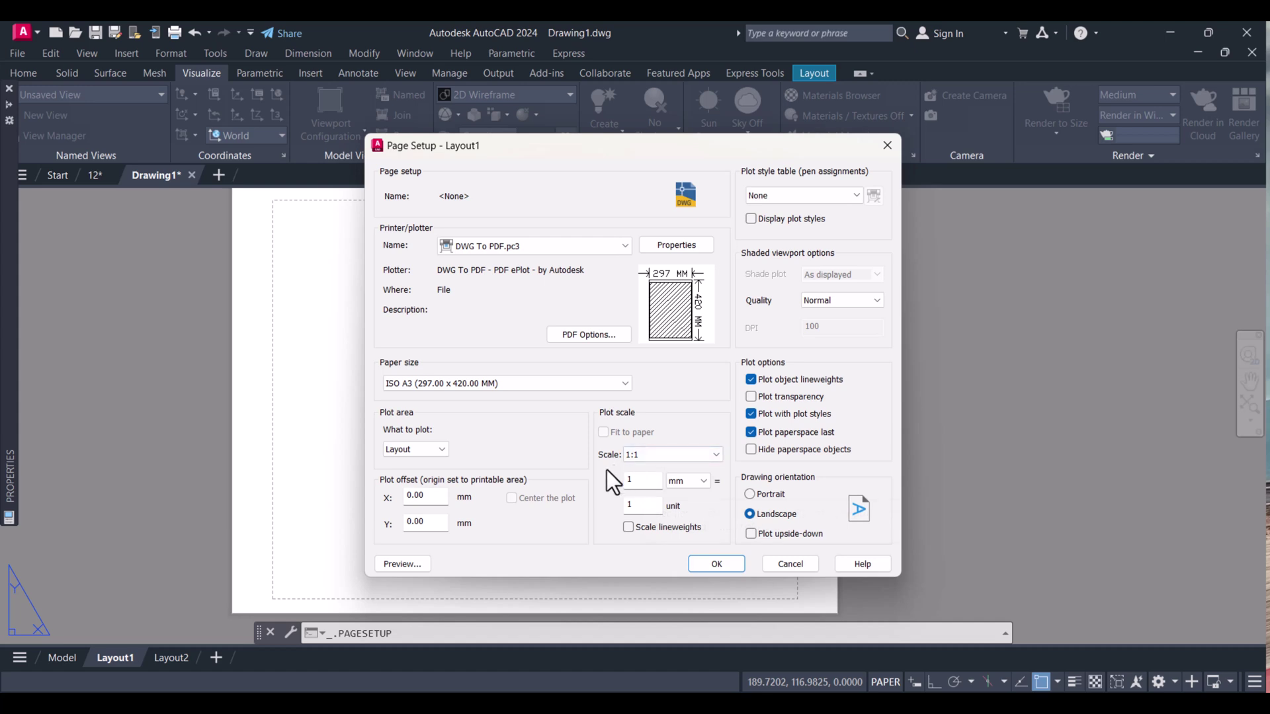
# Step: Try 25.4 and 1000 as the millimetre value of the plot scale, and restore it to 1
pyautogui.doubleClick(636, 504)
pyautogui.press('BackSpace')
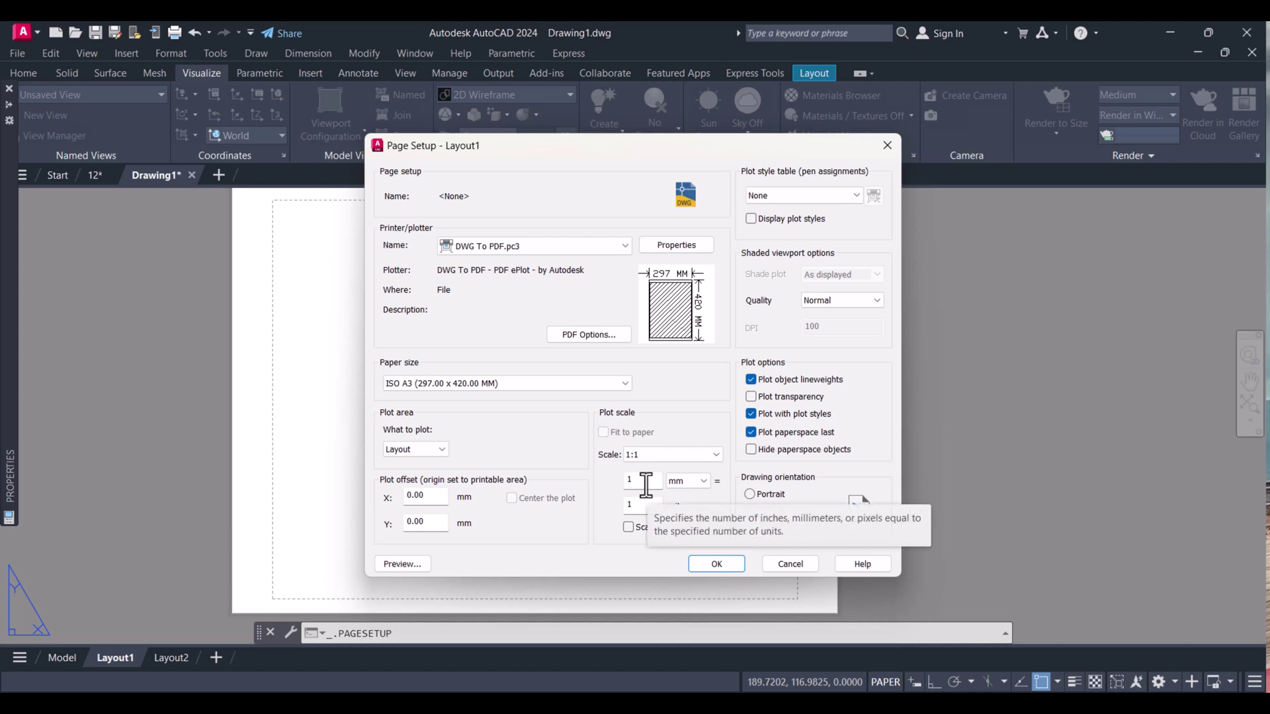
pyautogui.doubleClick(646, 484)
pyautogui.write('25.4')
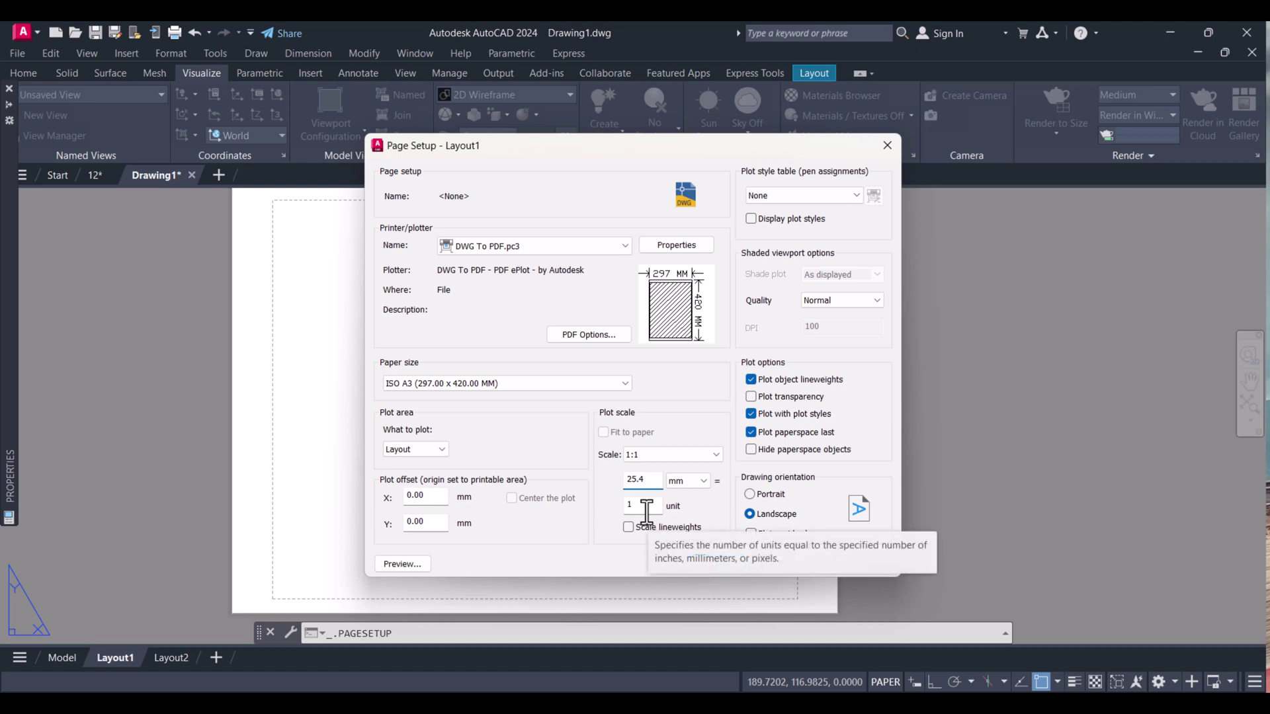
pyautogui.doubleClick(651, 482)
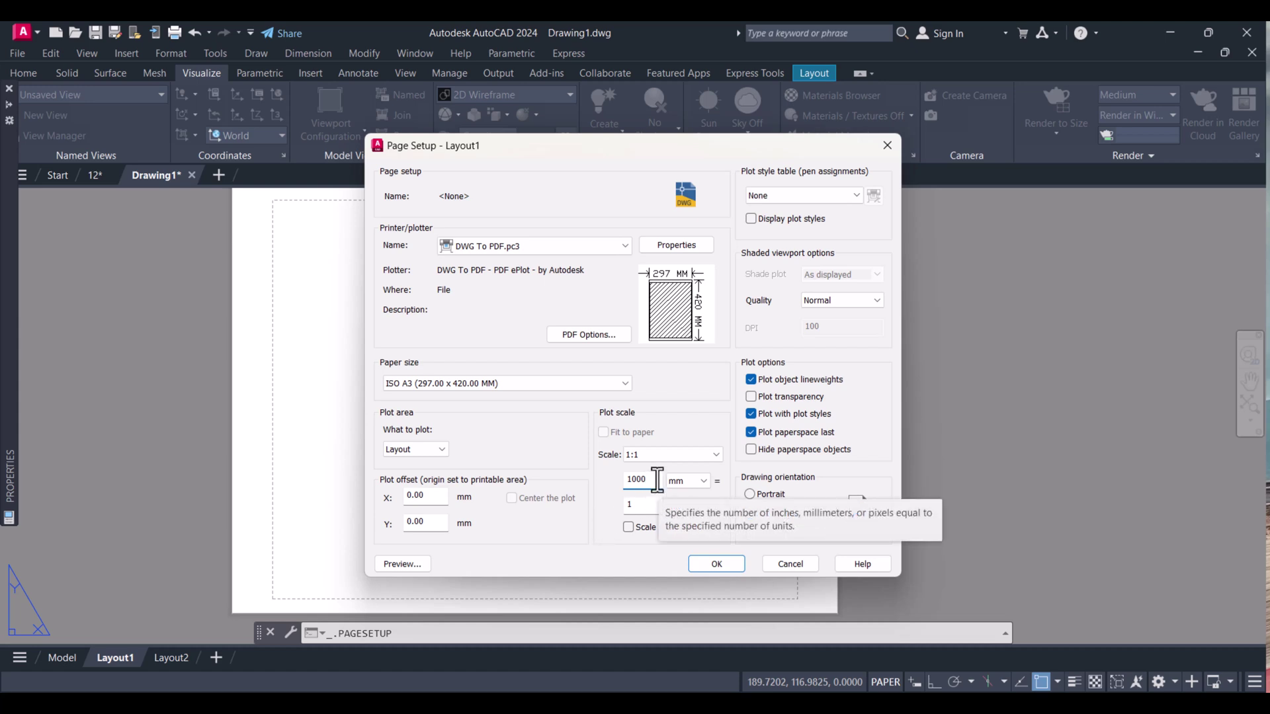
pyautogui.moveTo(636, 477); pyautogui.dragTo(619, 481)
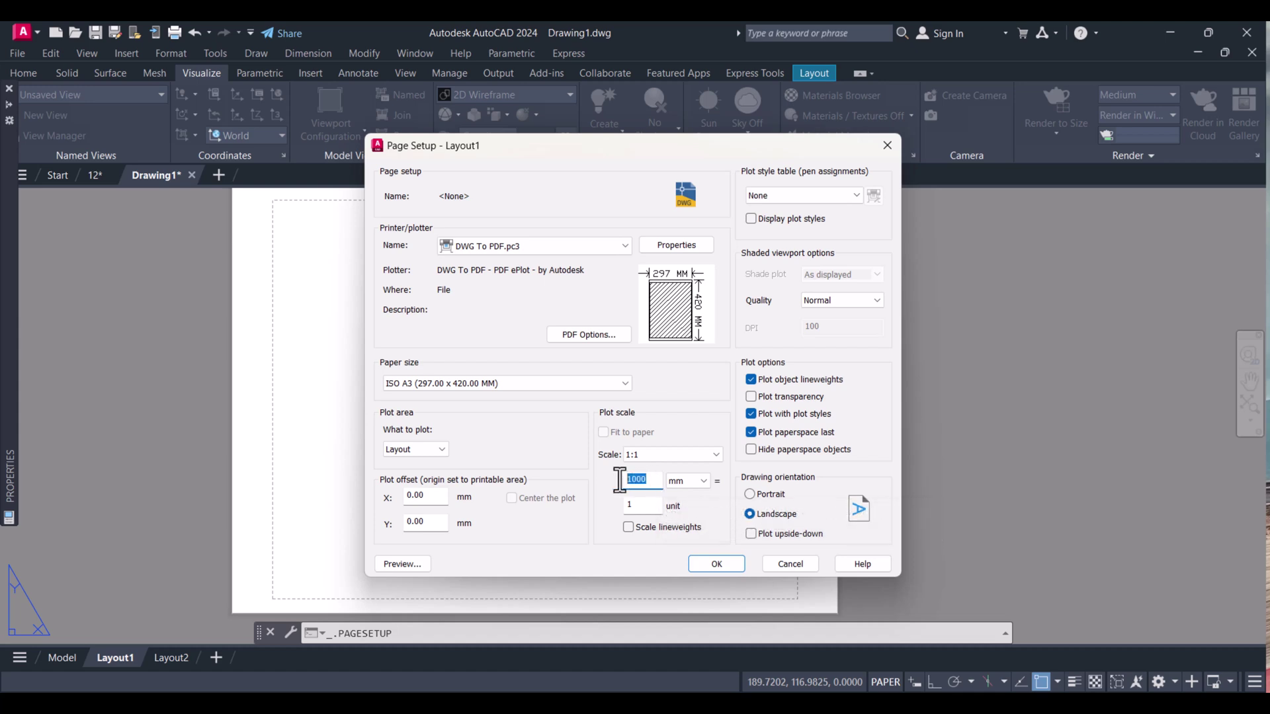
pyautogui.write('1')
# Step: Assign the acad.ctb plot style table and accept Layout1's page setup
pyautogui.click(834, 196)
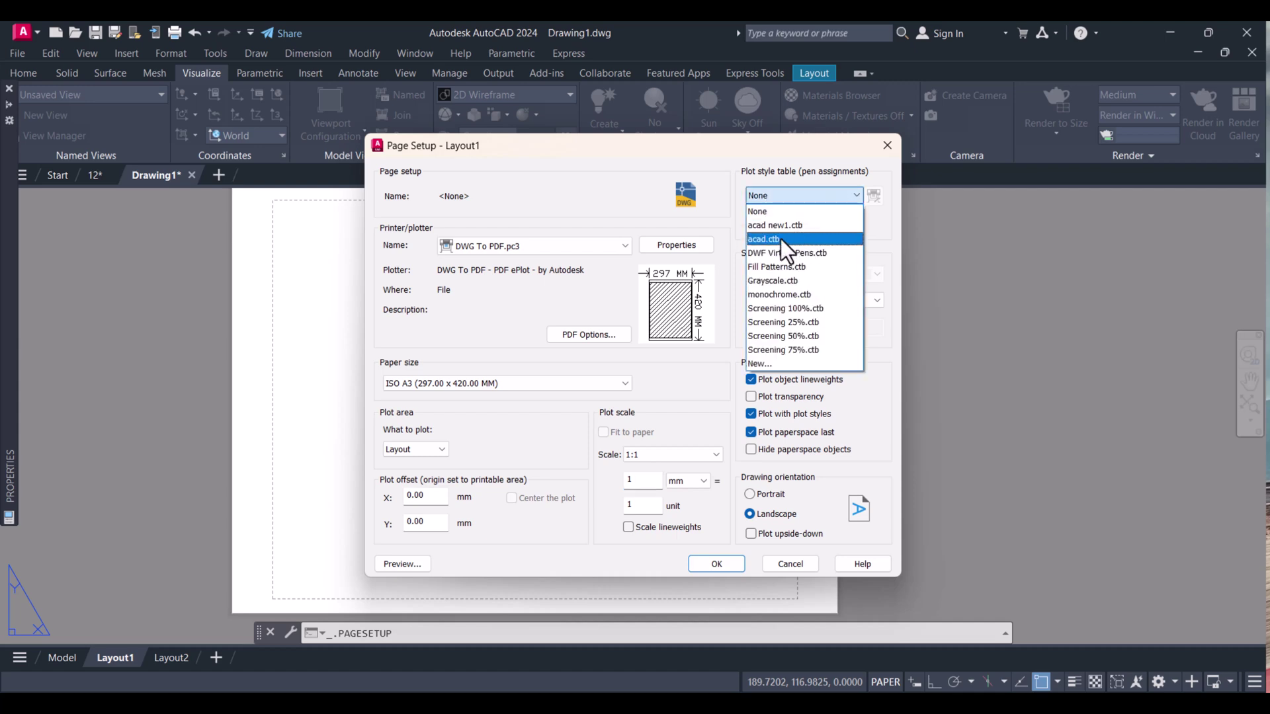
pyautogui.click(781, 238)
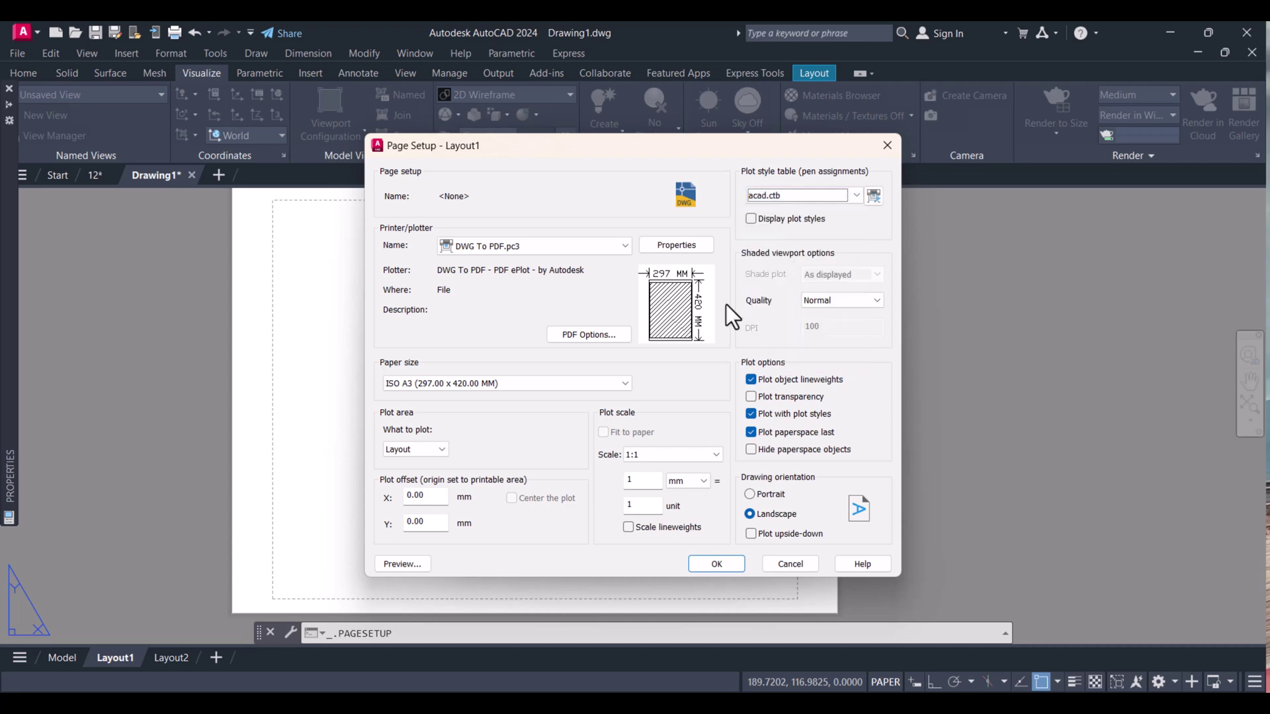
pyautogui.click(717, 564)
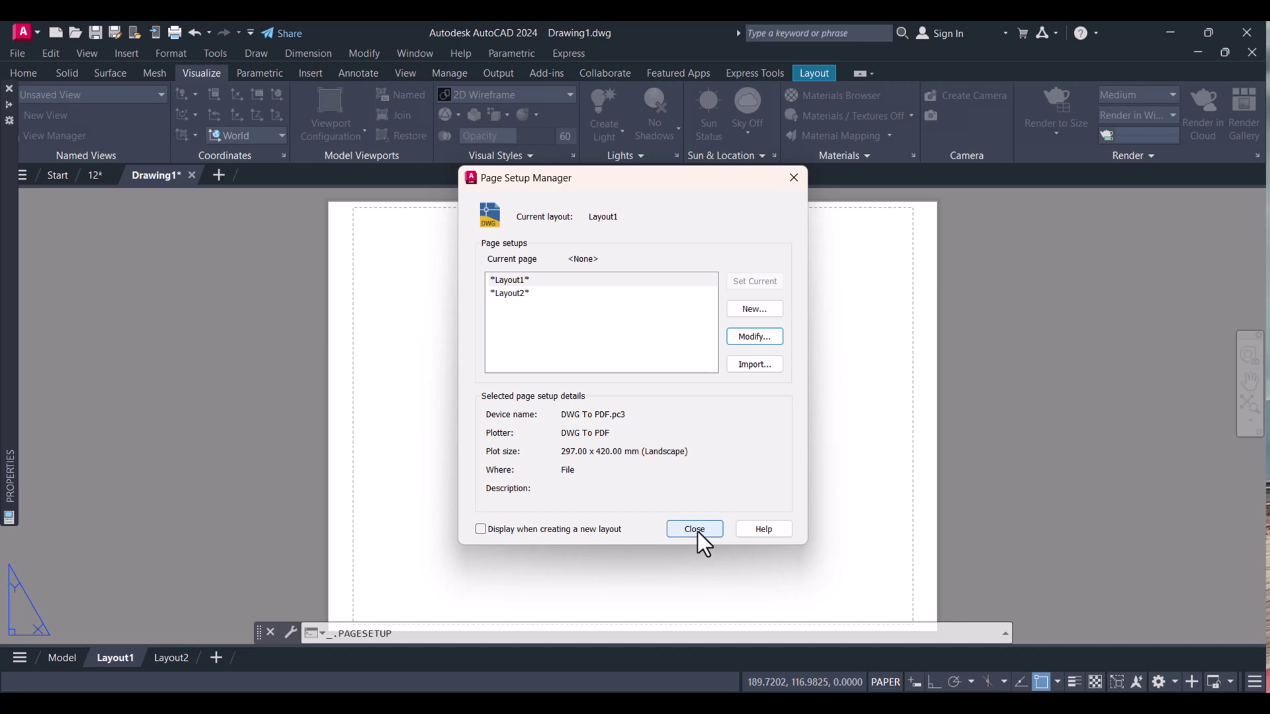
pyautogui.click(697, 530)
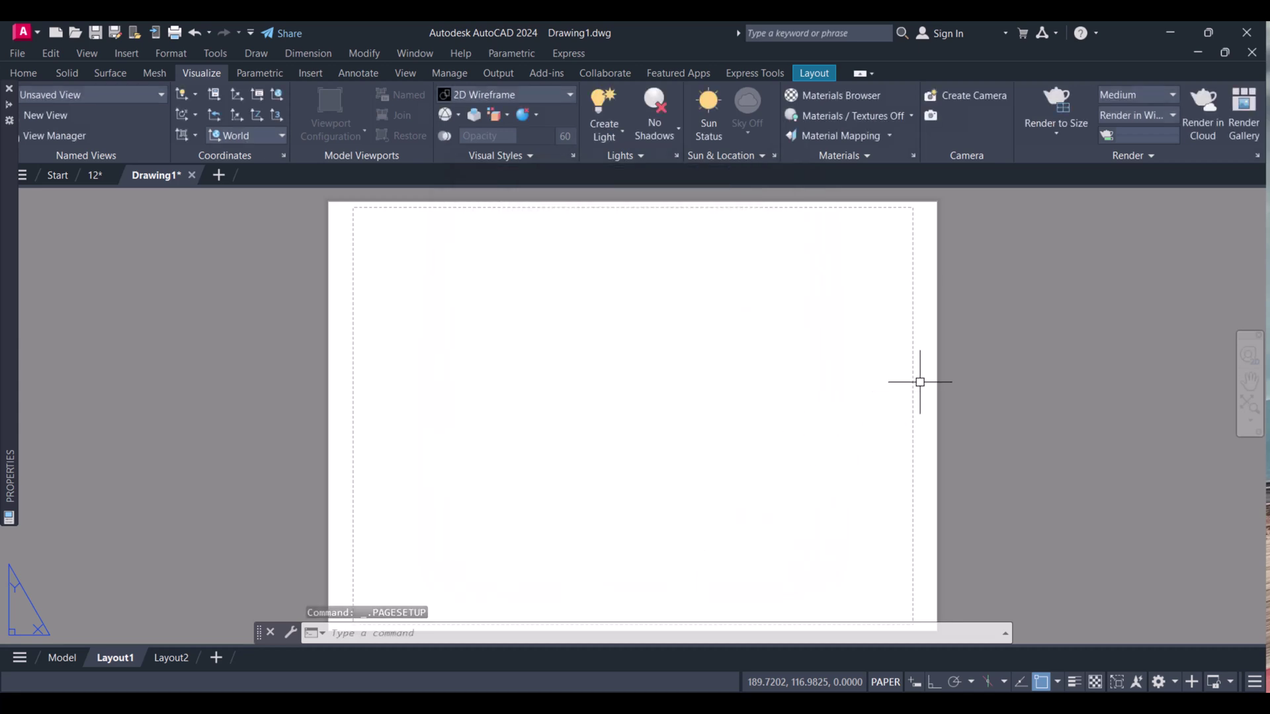
# Step: Insert title block number 2 on Layout1 with the MVSETUP command
pyautogui.click(383, 638)
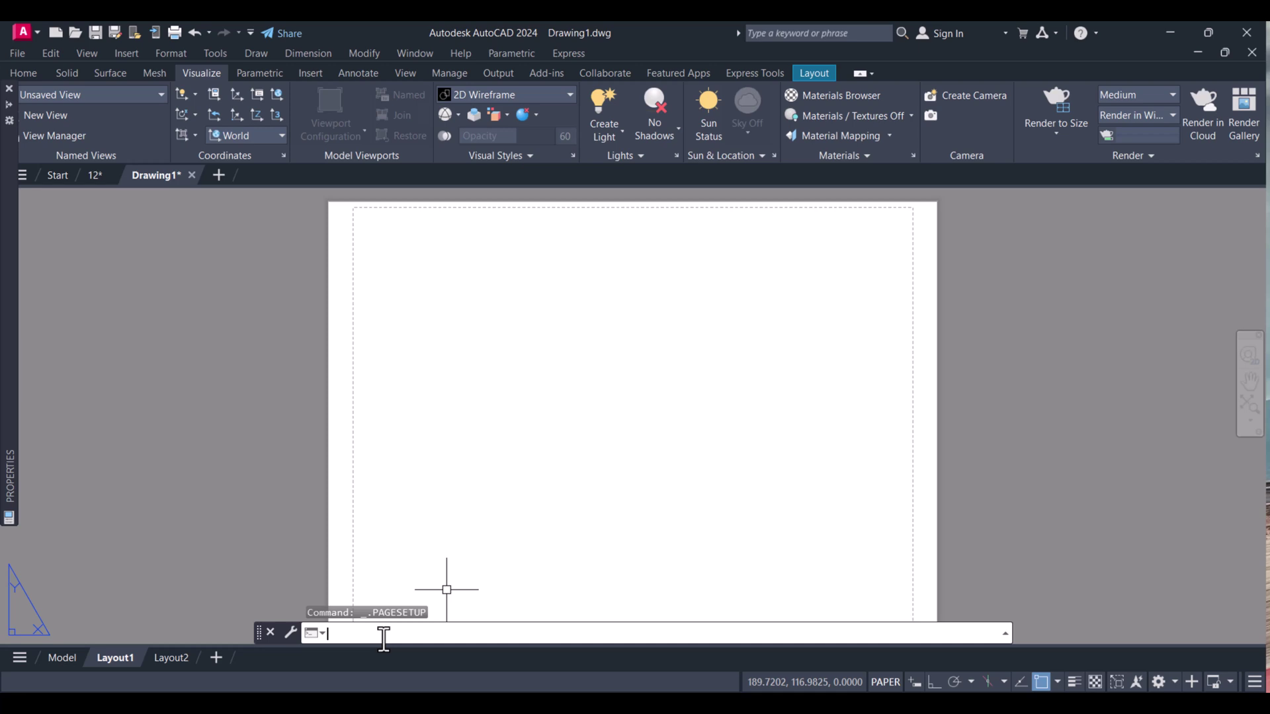
pyautogui.write('MVSE')
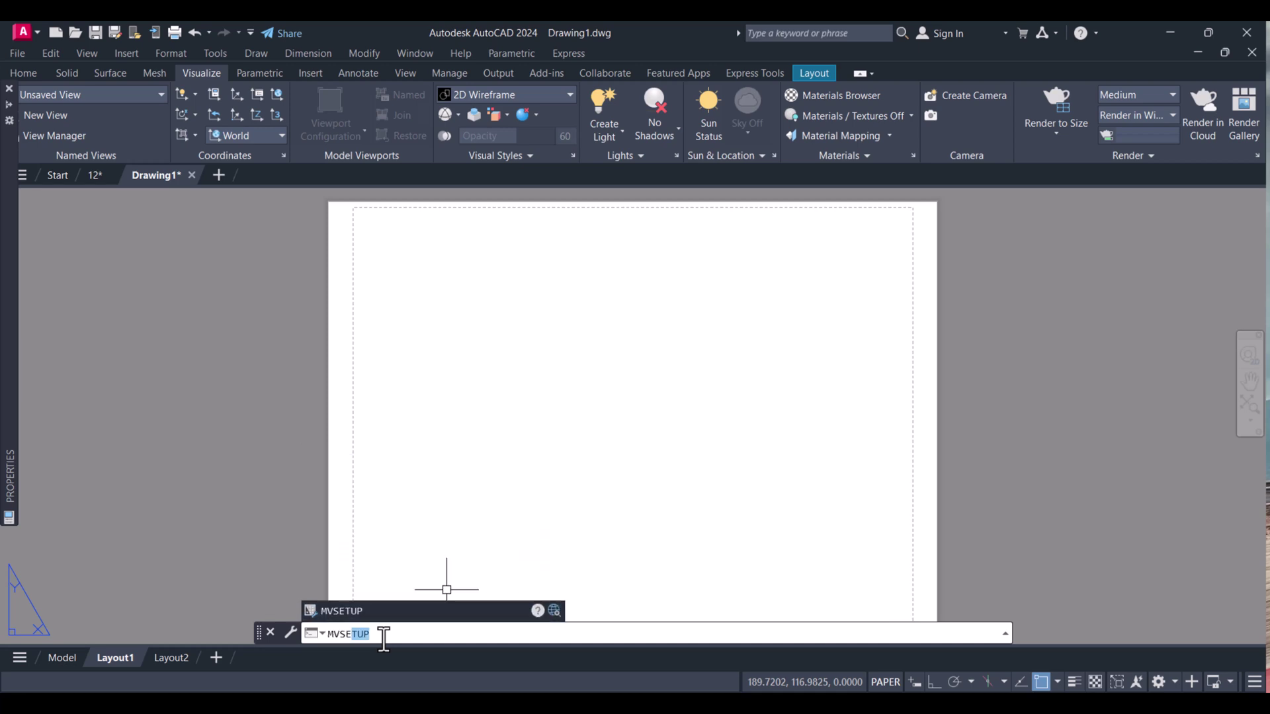
pyautogui.press('Return')
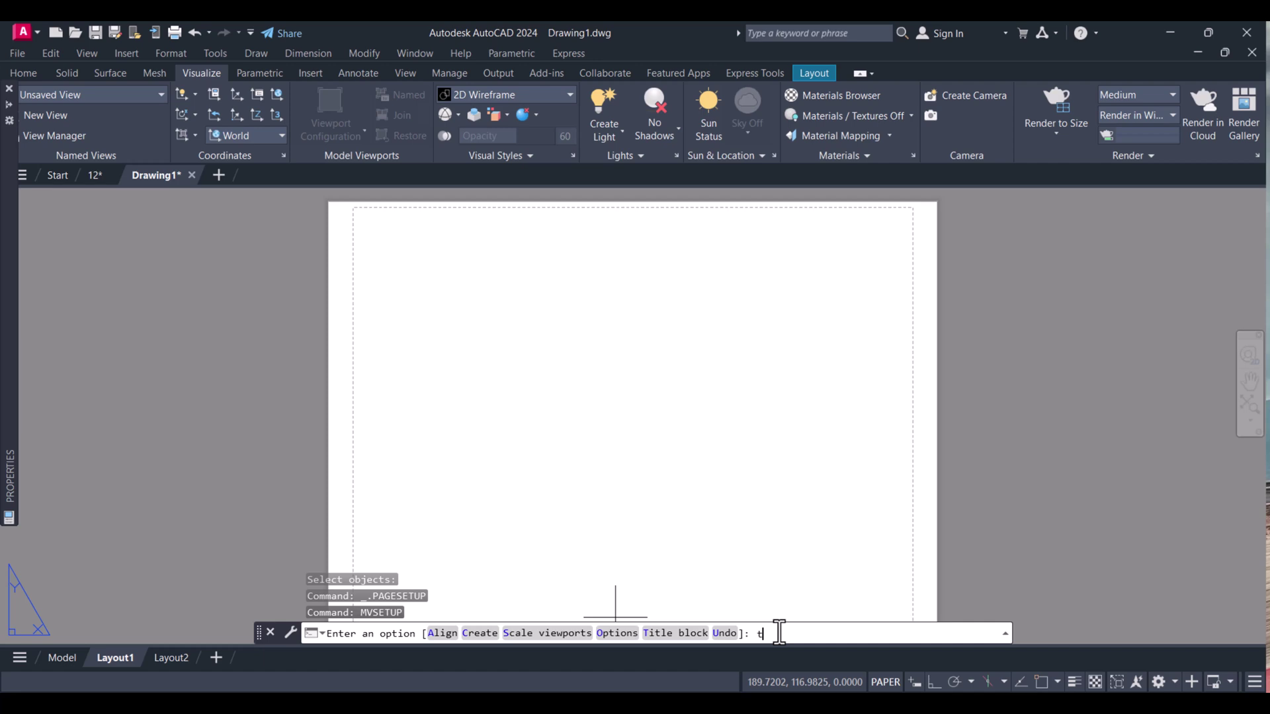
pyautogui.write('t')
pyautogui.press('Return')
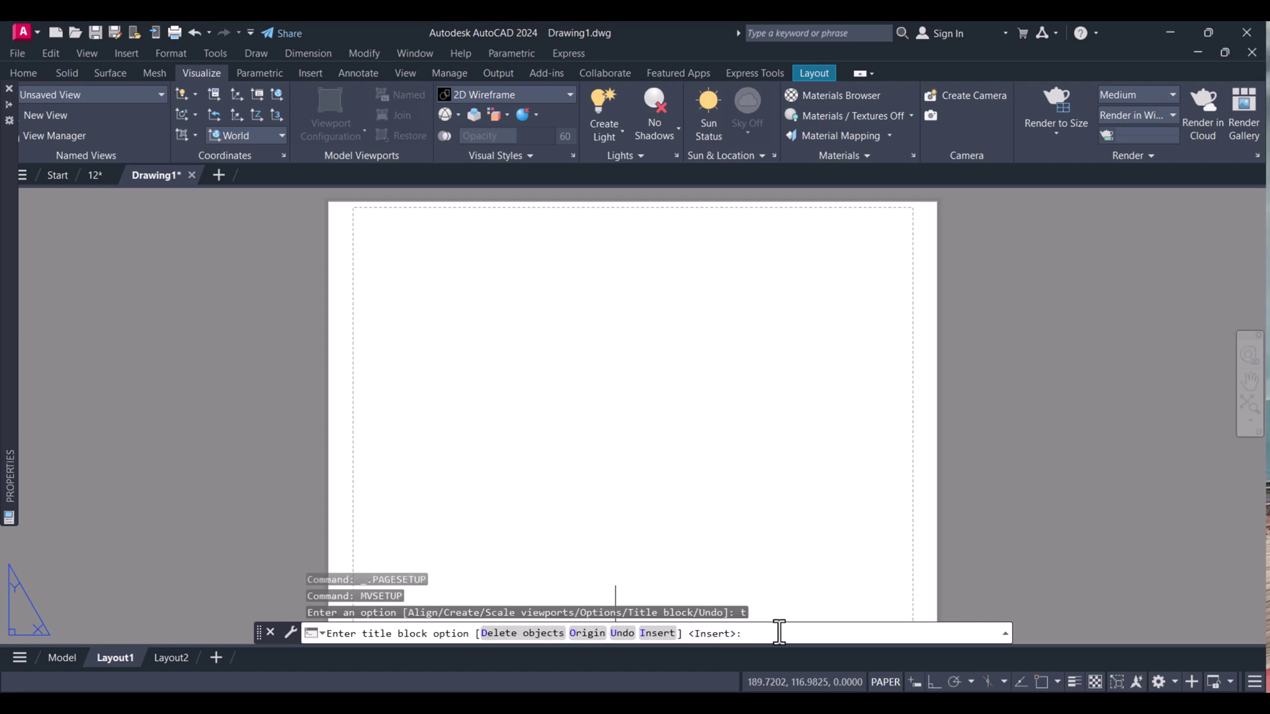
pyautogui.write('i')
pyautogui.press('Return')
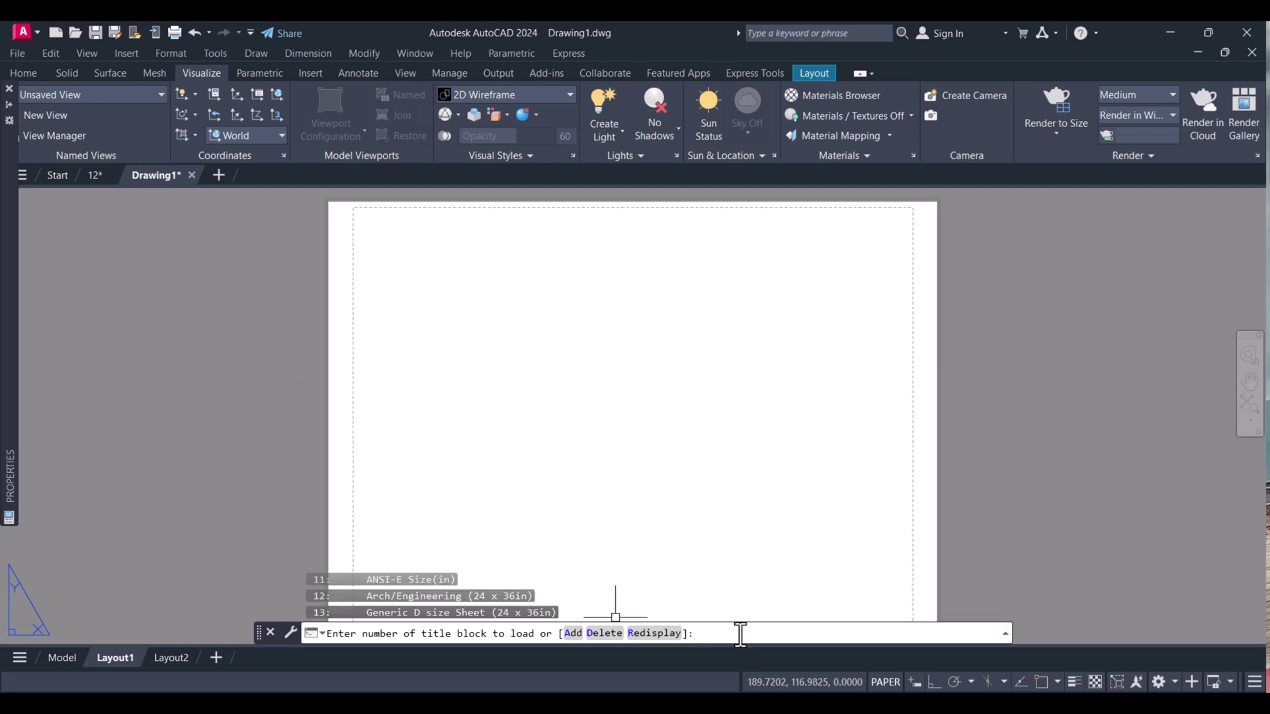
pyautogui.write('2')
pyautogui.press('Return')
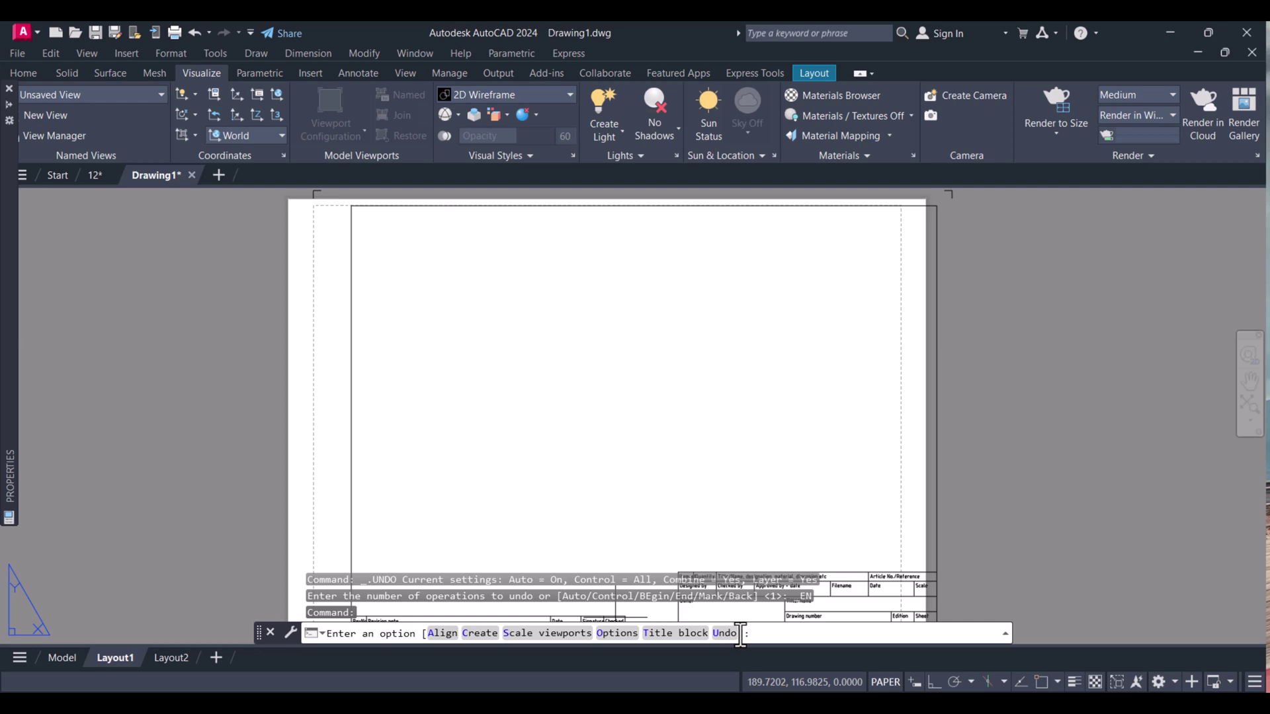
pyautogui.scroll(-2, 646, 291)
pyautogui.scroll(2, 708, 311)
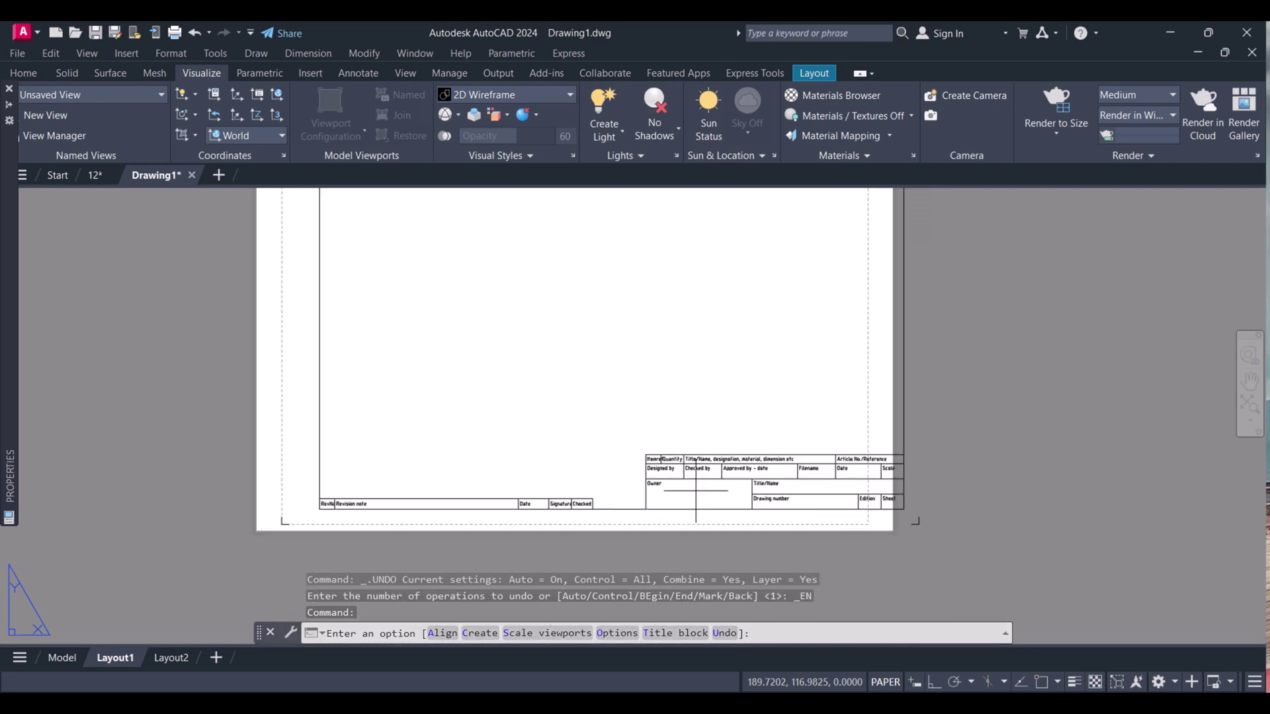
pyautogui.moveTo(607, 479); pyautogui.dragTo(668, 496, button='middle')
pyautogui.scroll(-2, 657, 500)
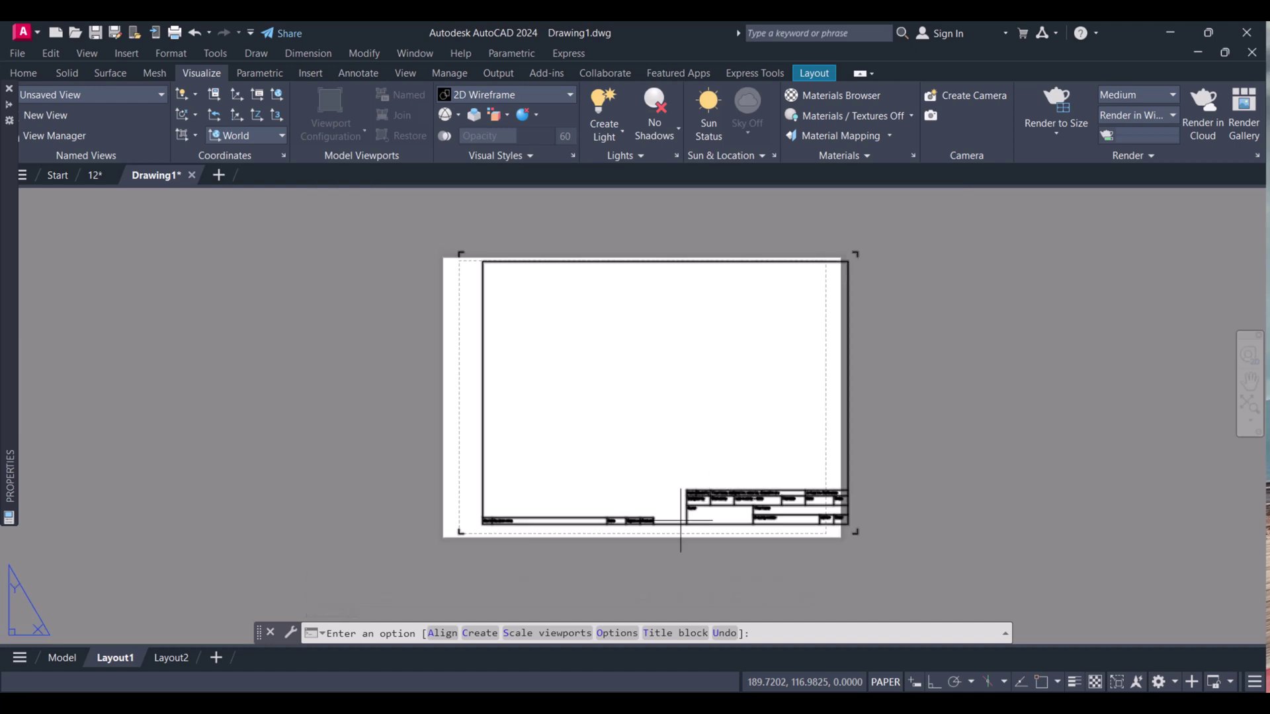
pyautogui.press('Escape')
# Step: Move the title block frame left on Layout1 to bring its right edge back onto the A3 sheet
pyautogui.write('m')
pyautogui.press('Return')
pyautogui.scroll(3, 700, 526)
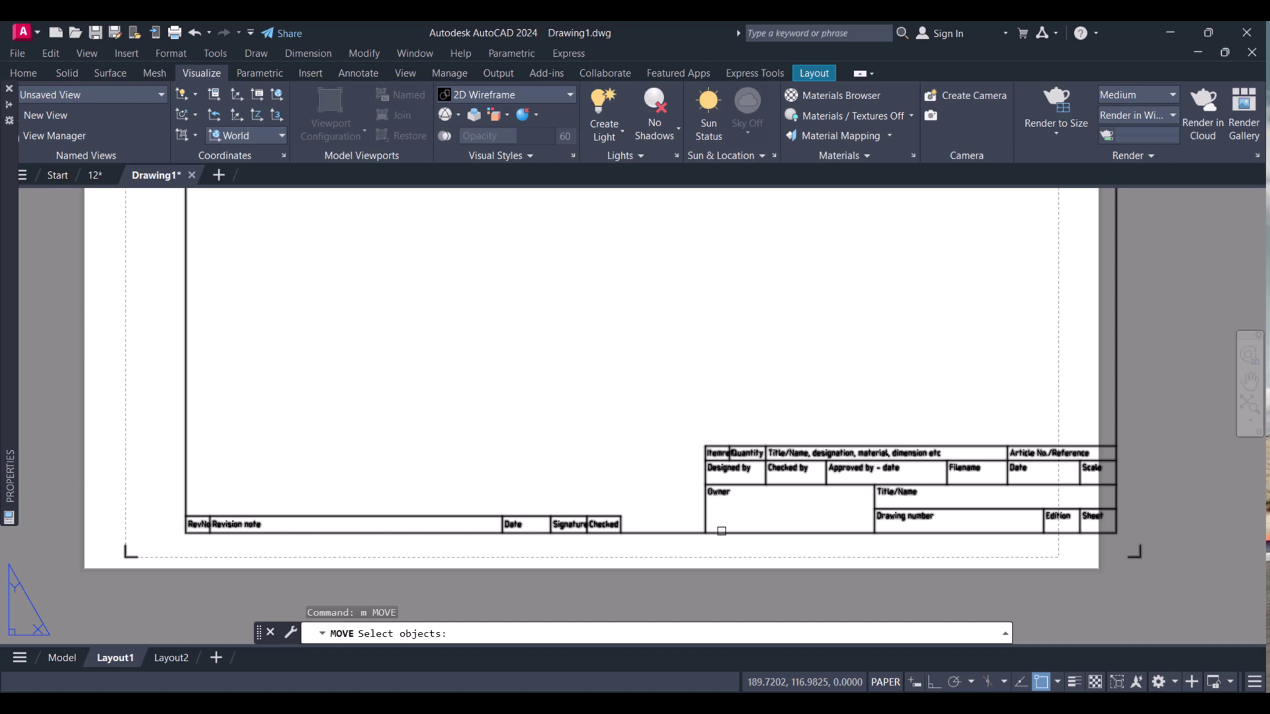
pyautogui.scroll(-3, 721, 529)
pyautogui.click(725, 531)
pyautogui.press('Return')
pyautogui.click(725, 530)
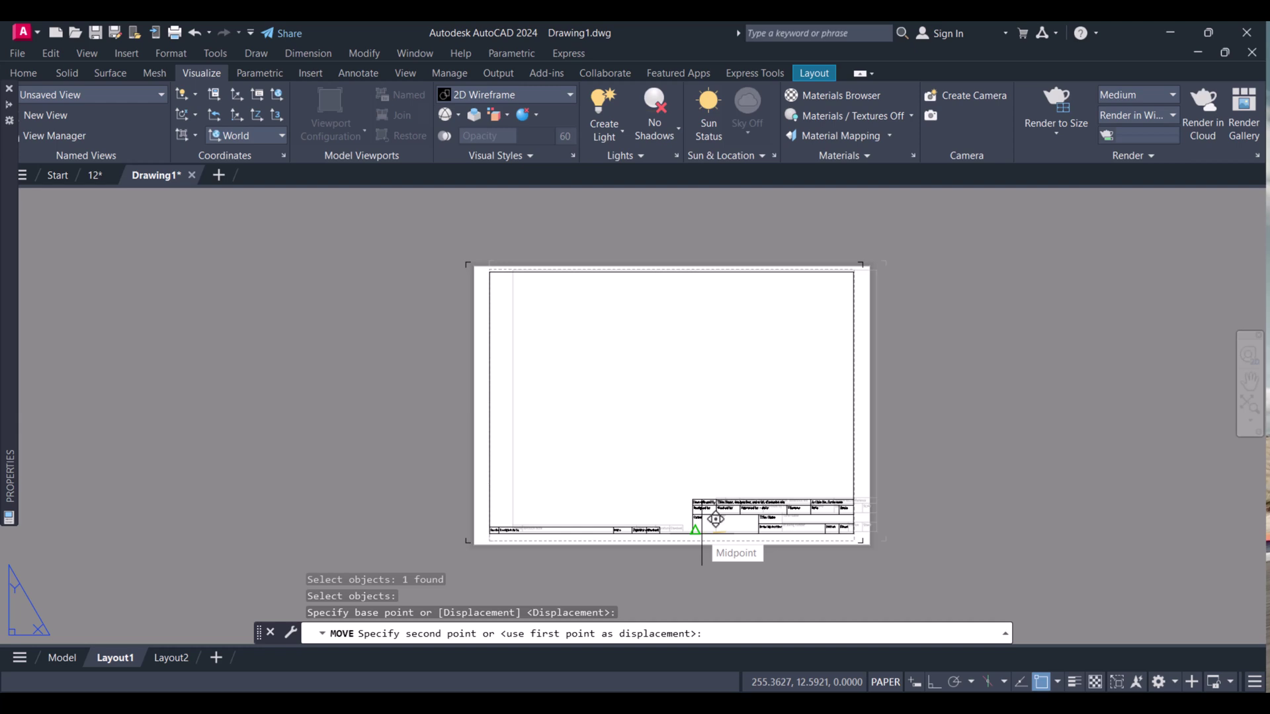
pyautogui.click(701, 529)
pyautogui.scroll(3, 635, 532)
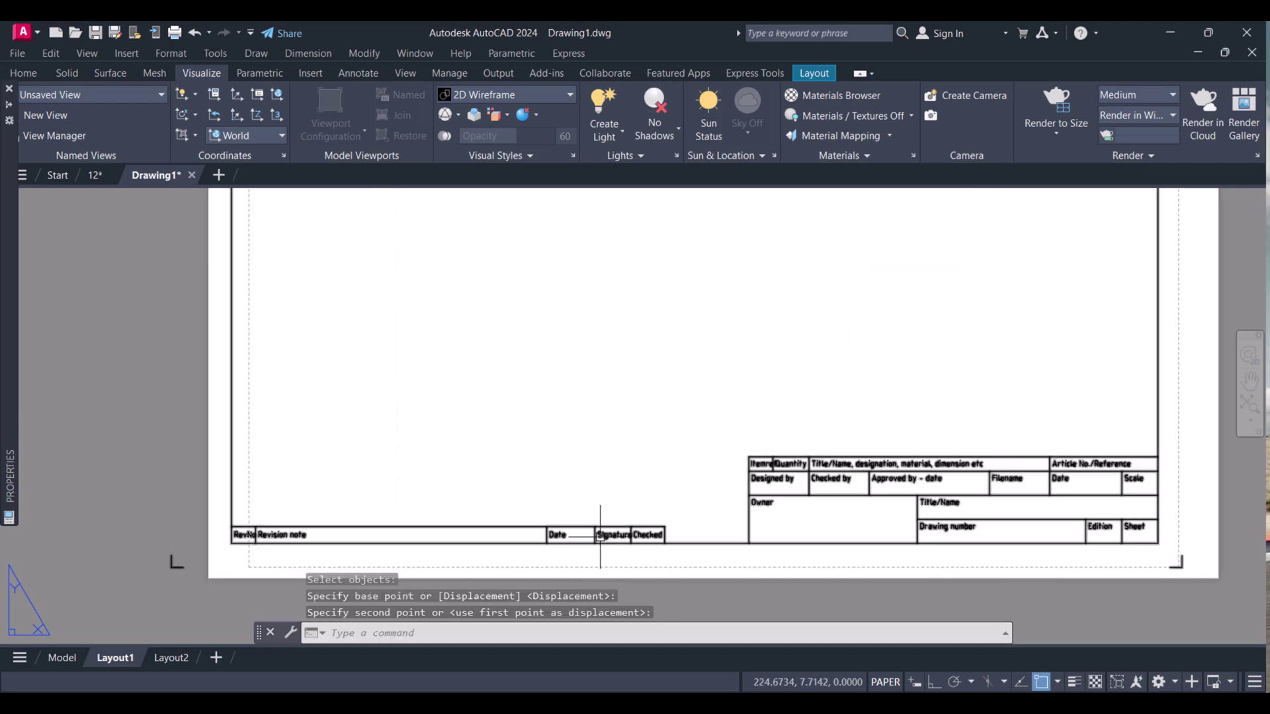
# Step: Move the title block frame slightly right and down to fit it inside the sheet's dashed printable area
pyautogui.press('Return')
pyautogui.click(717, 545)
pyautogui.press('Return')
pyautogui.click(717, 544)
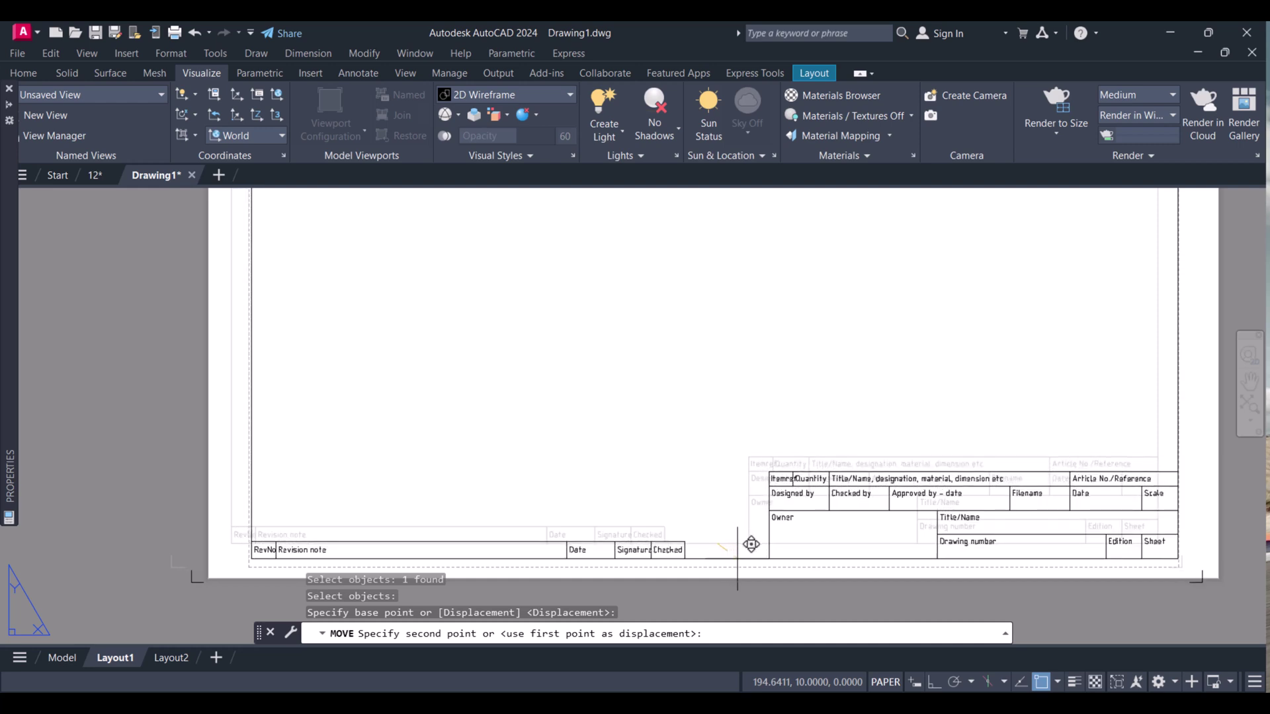
pyautogui.click(737, 559)
pyautogui.scroll(-5, 790, 491)
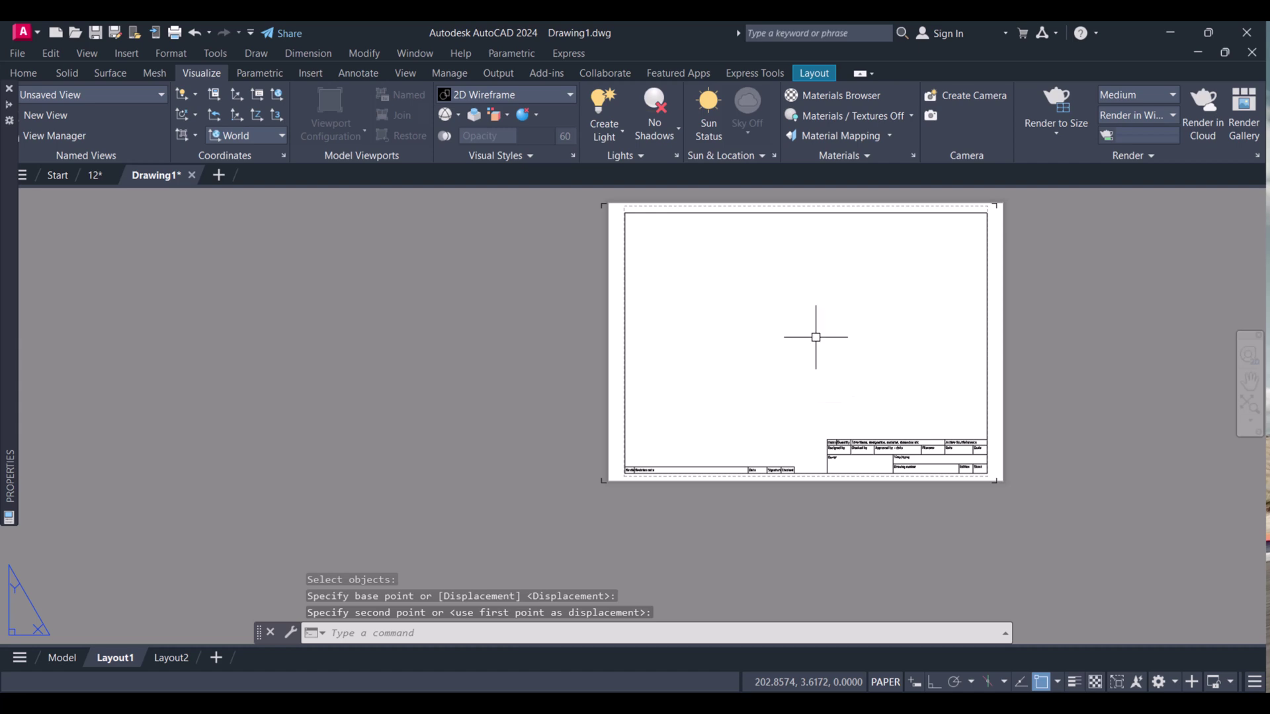
pyautogui.moveTo(839, 344); pyautogui.dragTo(751, 346, button='middle')
pyautogui.scroll(2, 751, 346)
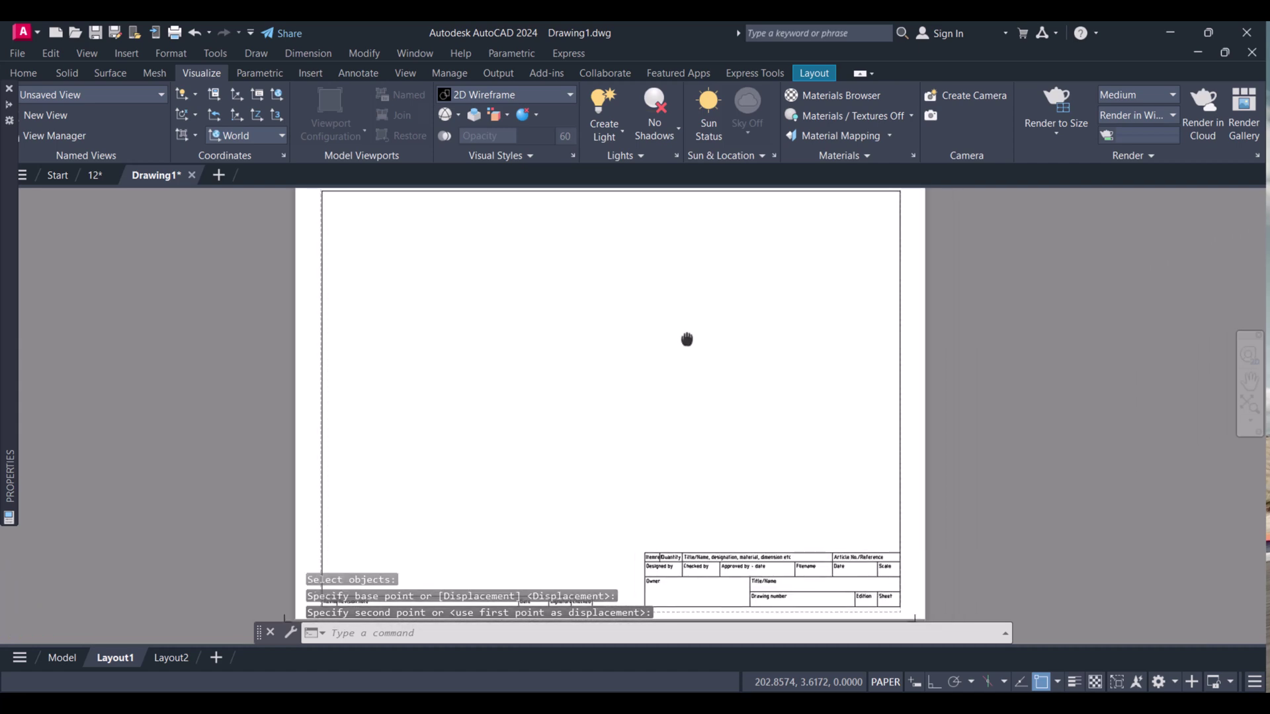
pyautogui.scroll(-2, 708, 343)
pyautogui.moveTo(649, 333); pyautogui.dragTo(604, 333, button='middle')
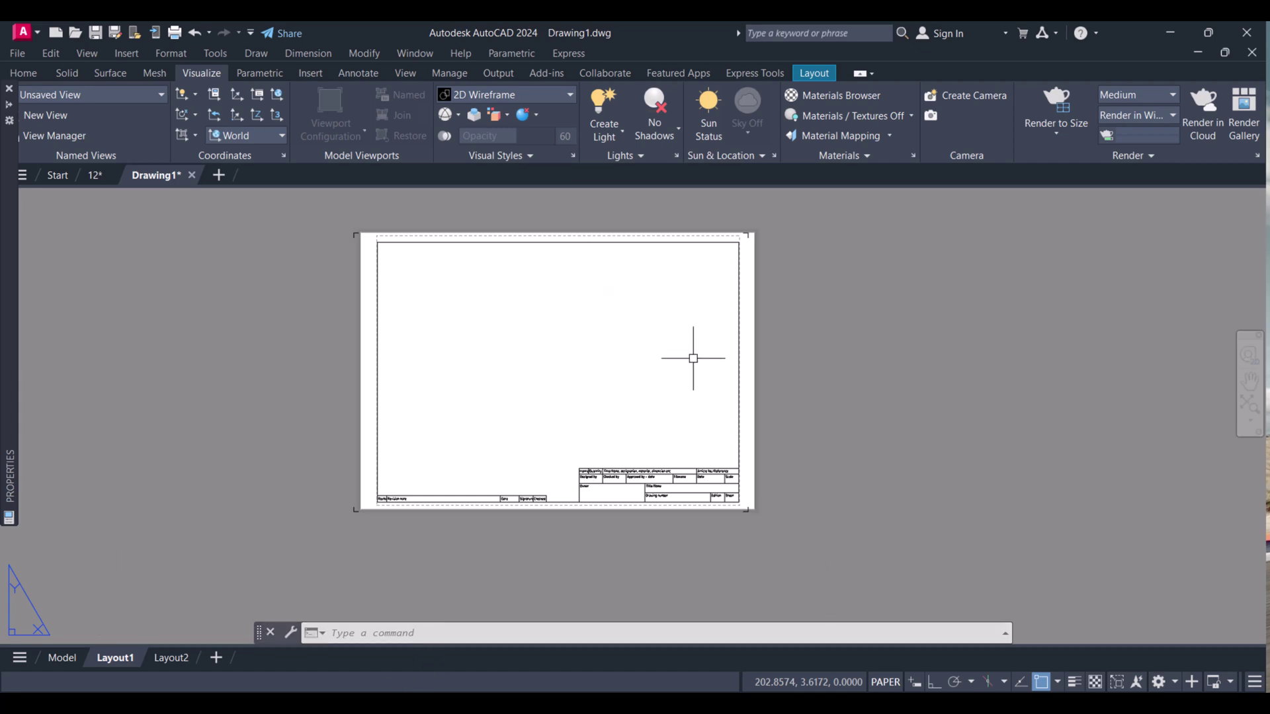
# Step: Open the iso_a3 title block for in-place editing
pyautogui.scroll(2, 647, 505)
pyautogui.scroll(4, 646, 504)
pyautogui.press('Escape')
pyautogui.rightClick(628, 421)
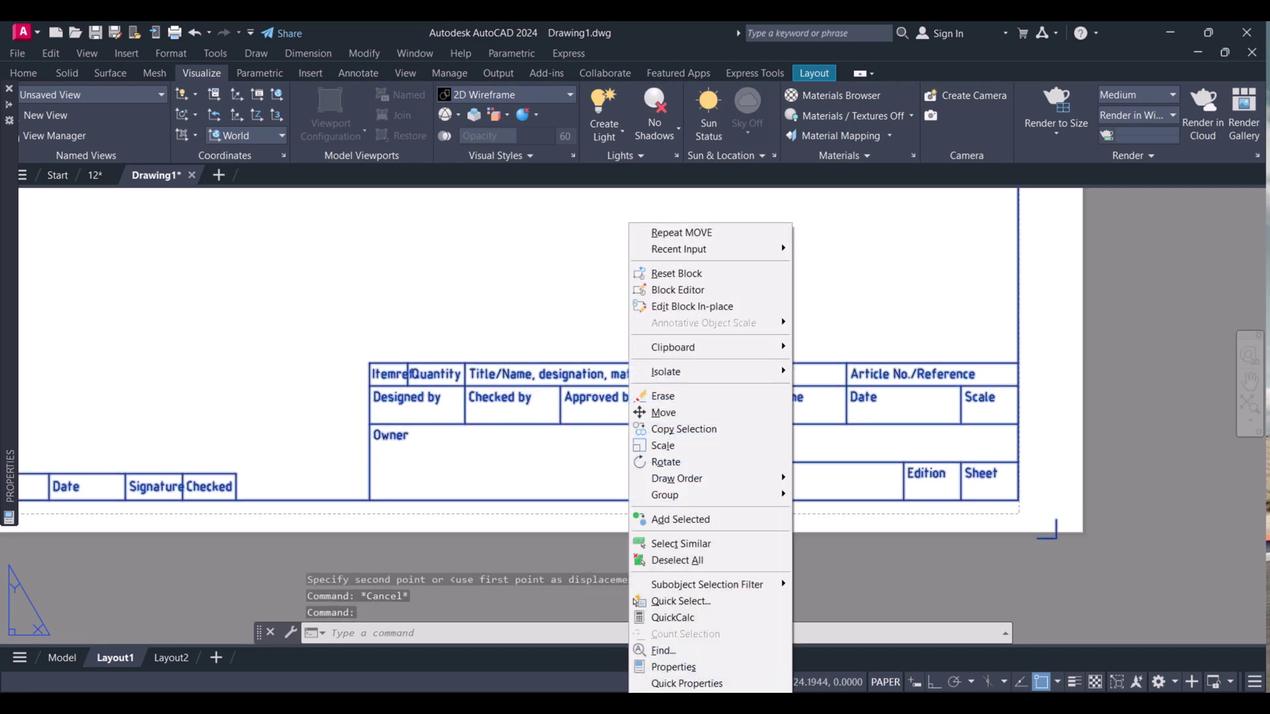
pyautogui.click(659, 307)
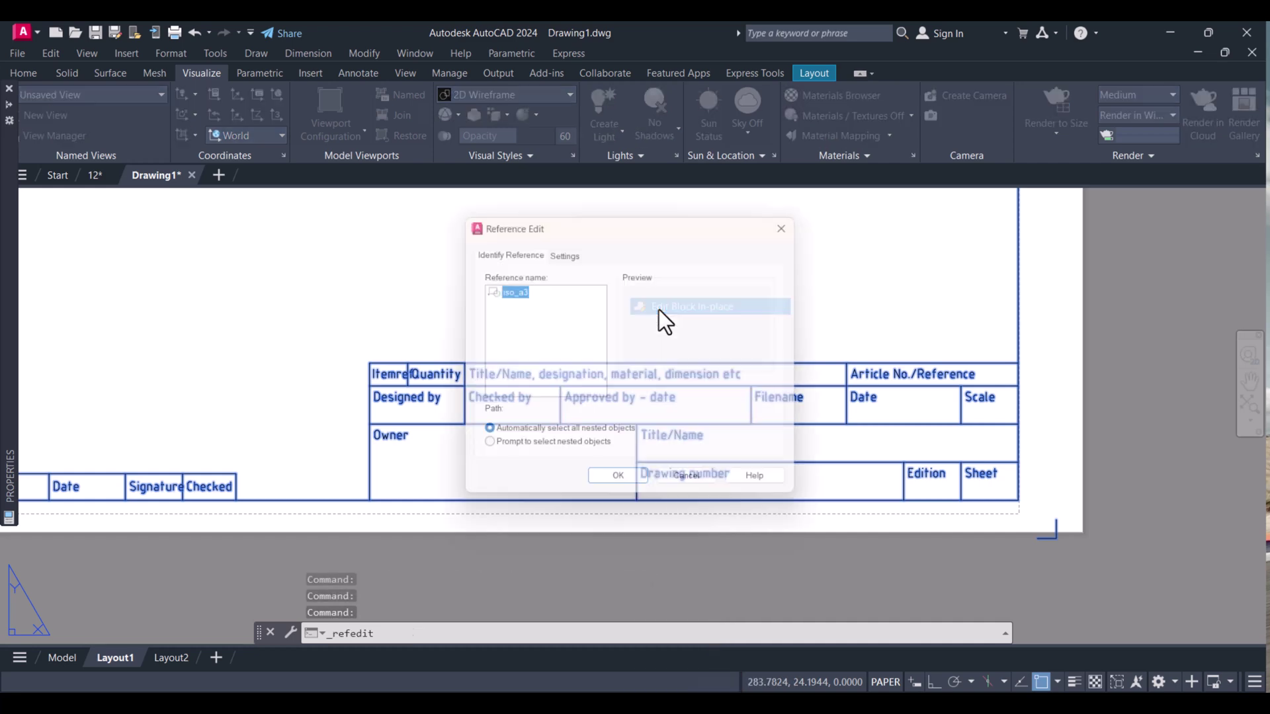
pyautogui.click(629, 487)
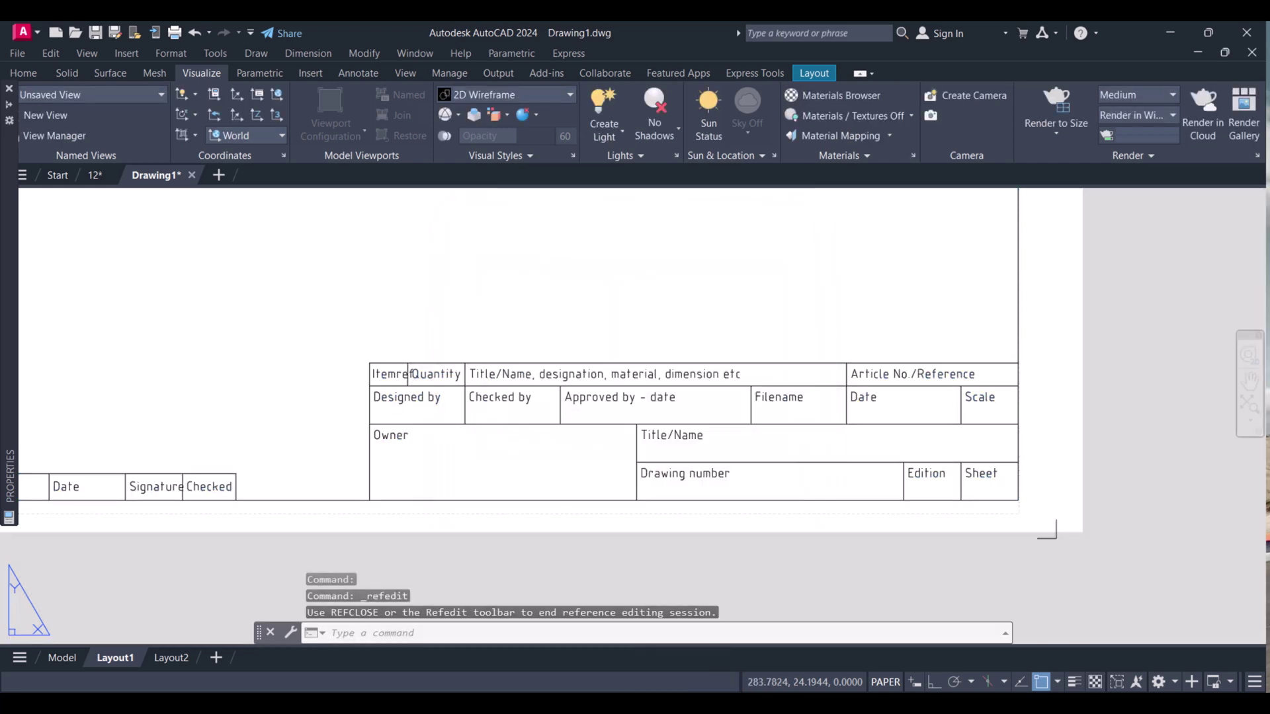
pyautogui.scroll(4, 403, 384)
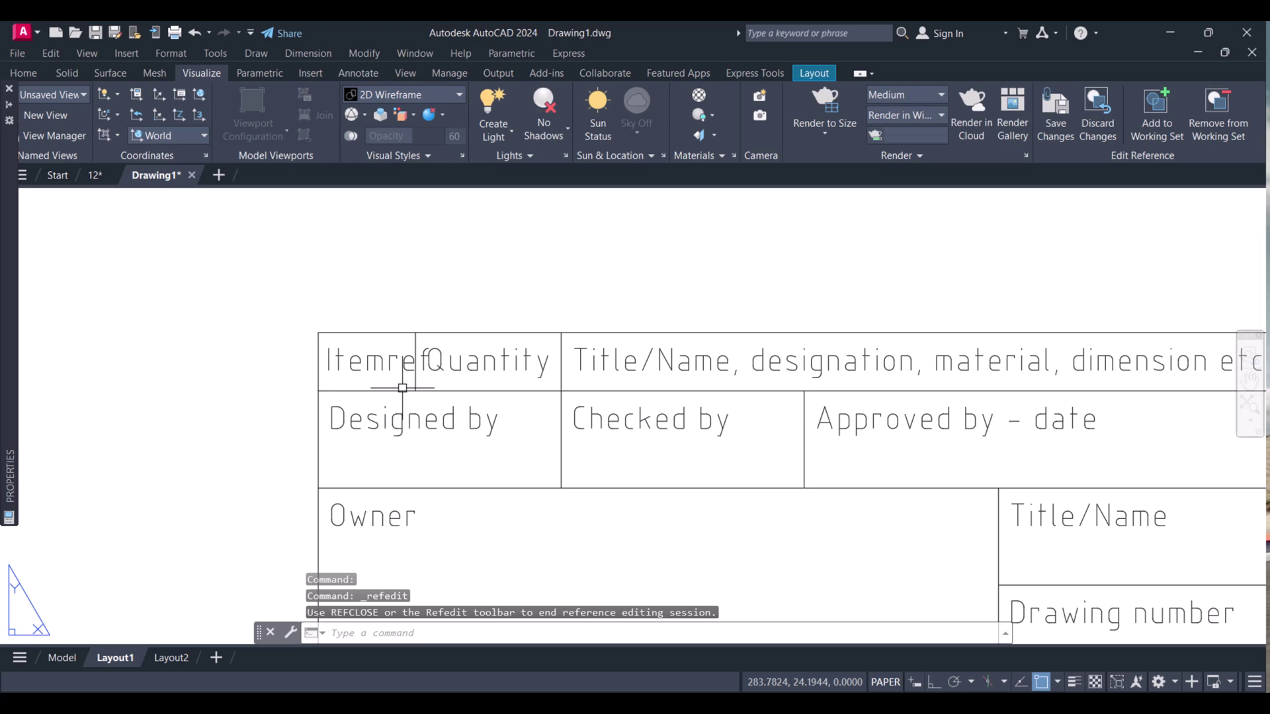
# Step: Copy the "Designed by" text to just below the original within the same title block cell
pyautogui.press('Escape')
pyautogui.write('co')
pyautogui.press('Return')
pyautogui.click(476, 454)
pyautogui.click(450, 417)
pyautogui.press('Return')
pyautogui.click(444, 424)
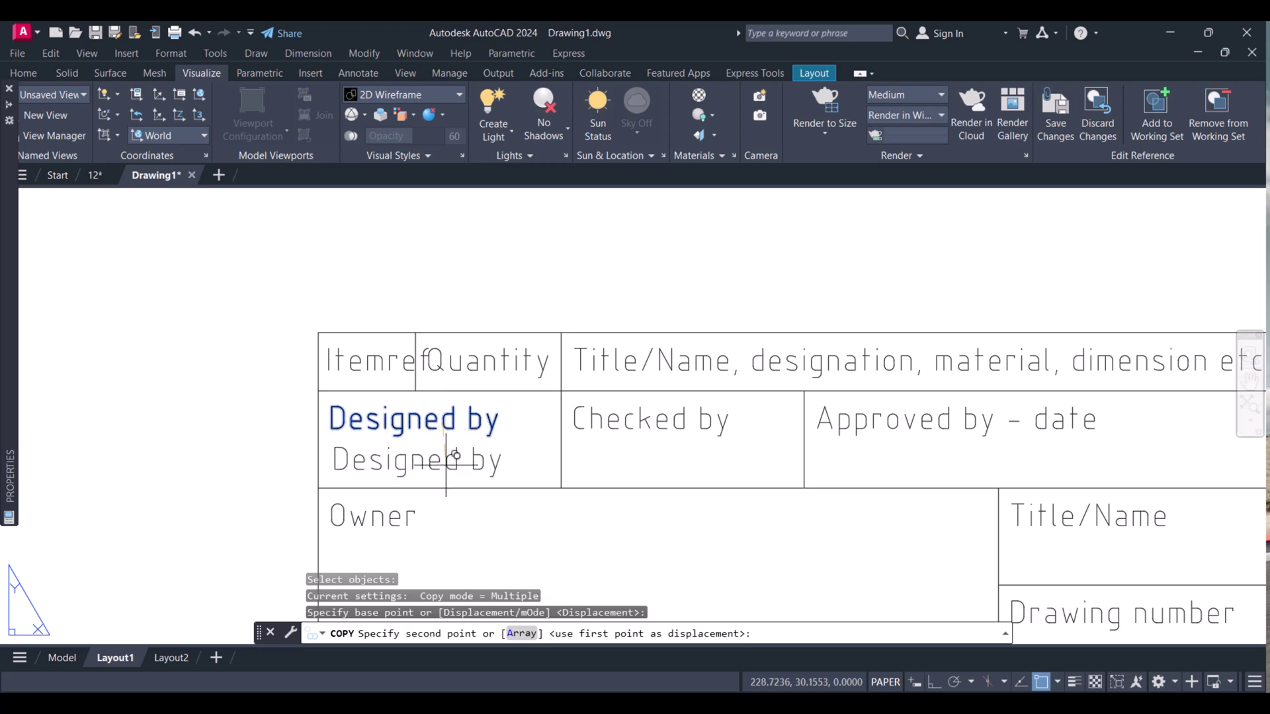
pyautogui.press('Escape')
pyautogui.press('Escape')
# Step: Save the in-place edits back to the iso_a3 title block and end the reference editing session
pyautogui.scroll(-5, 496, 482)
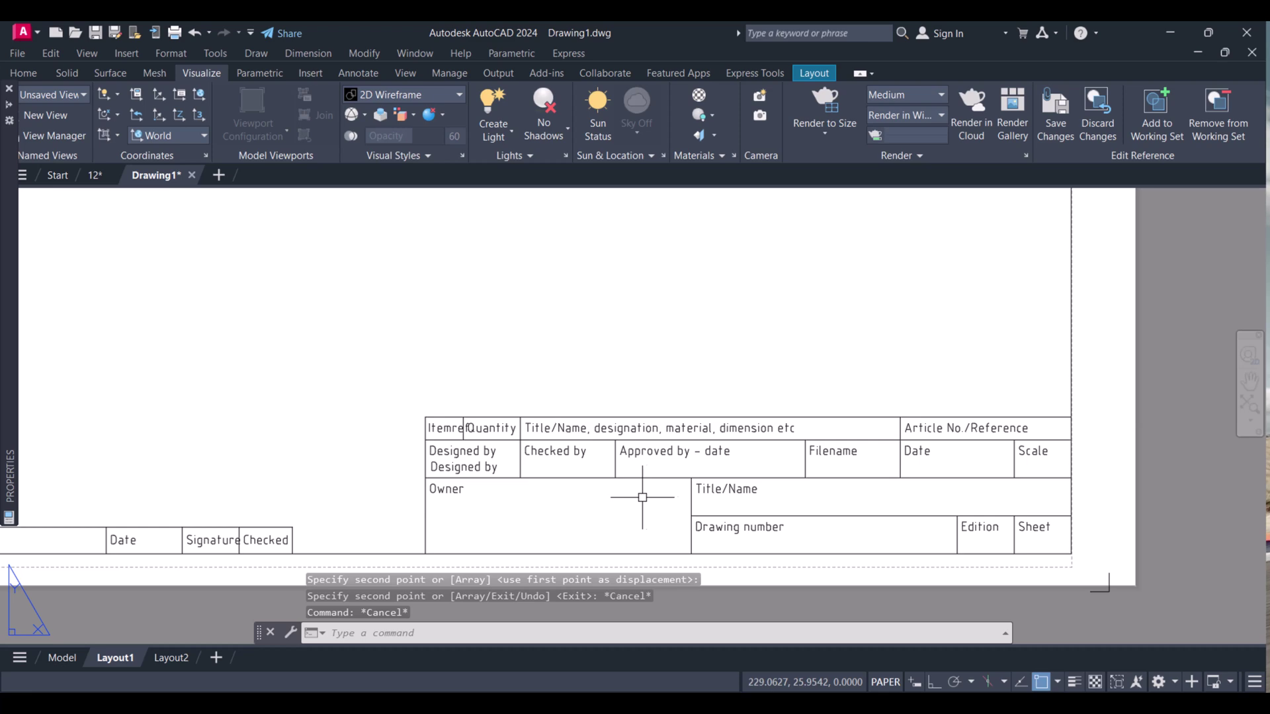
pyautogui.scroll(-5, 516, 492)
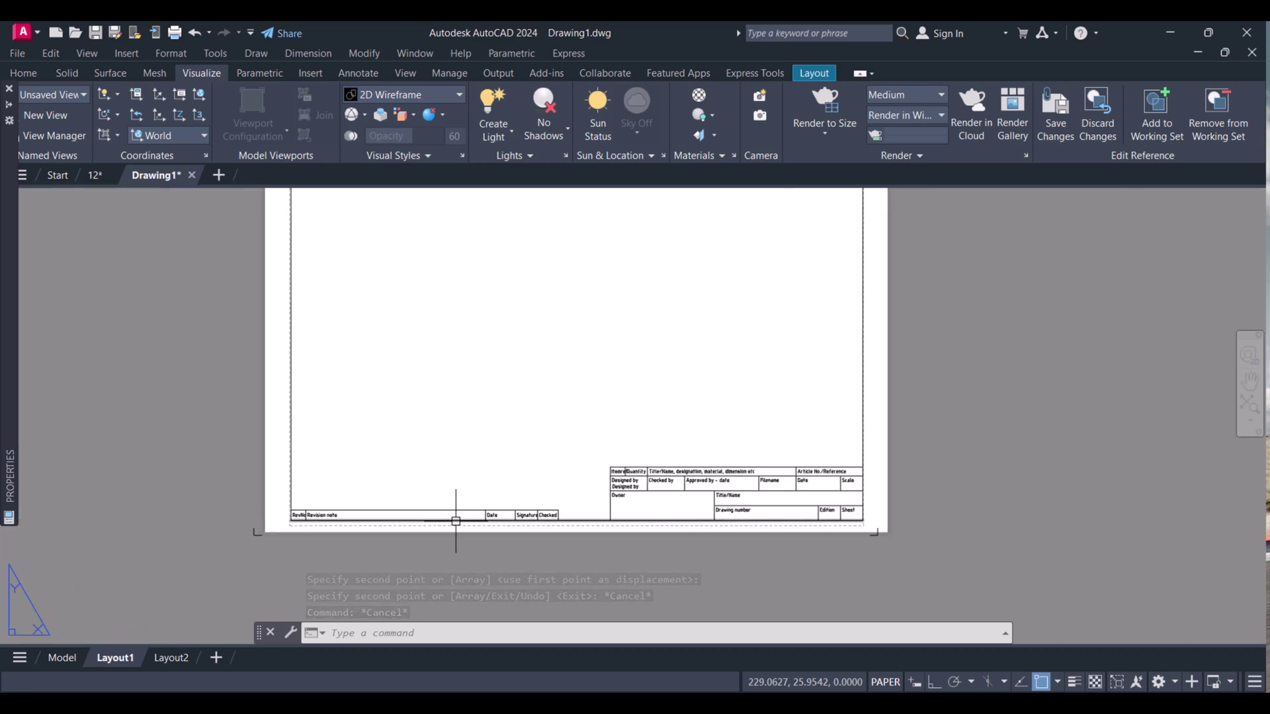
pyautogui.moveTo(733, 473); pyautogui.dragTo(608, 527, button='middle')
pyautogui.scroll(6, 546, 533)
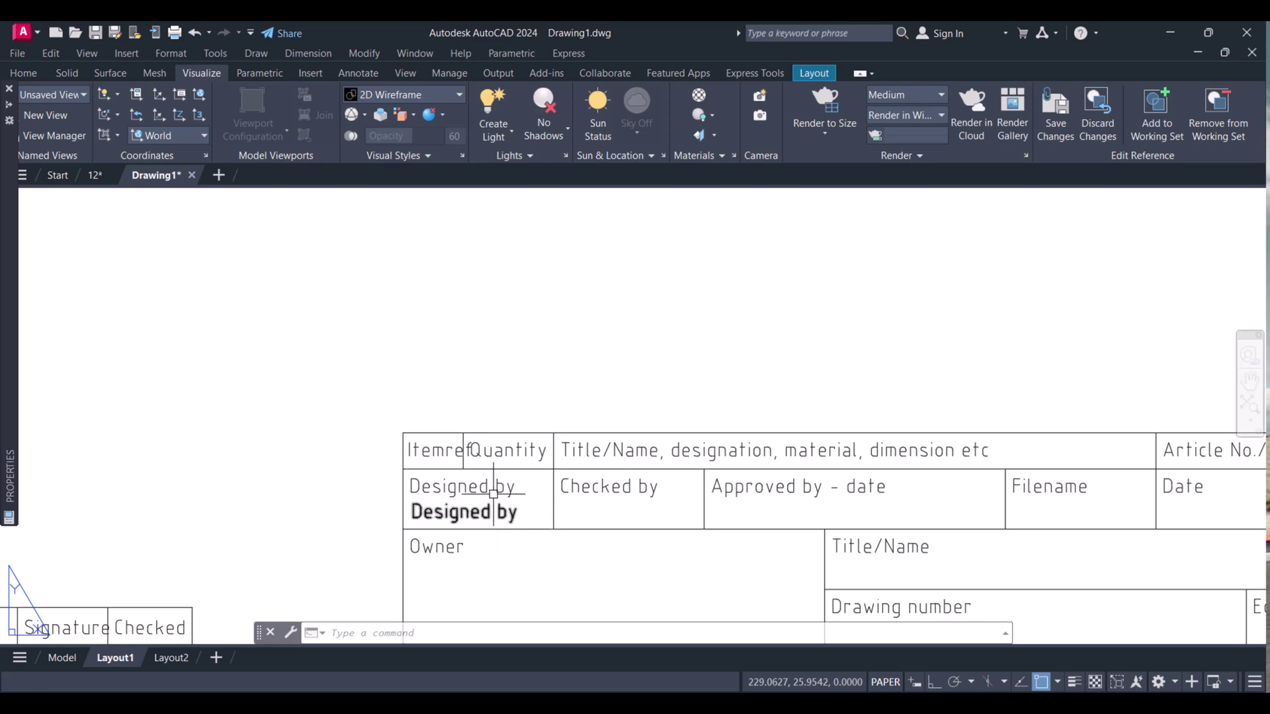
pyautogui.click(1050, 107)
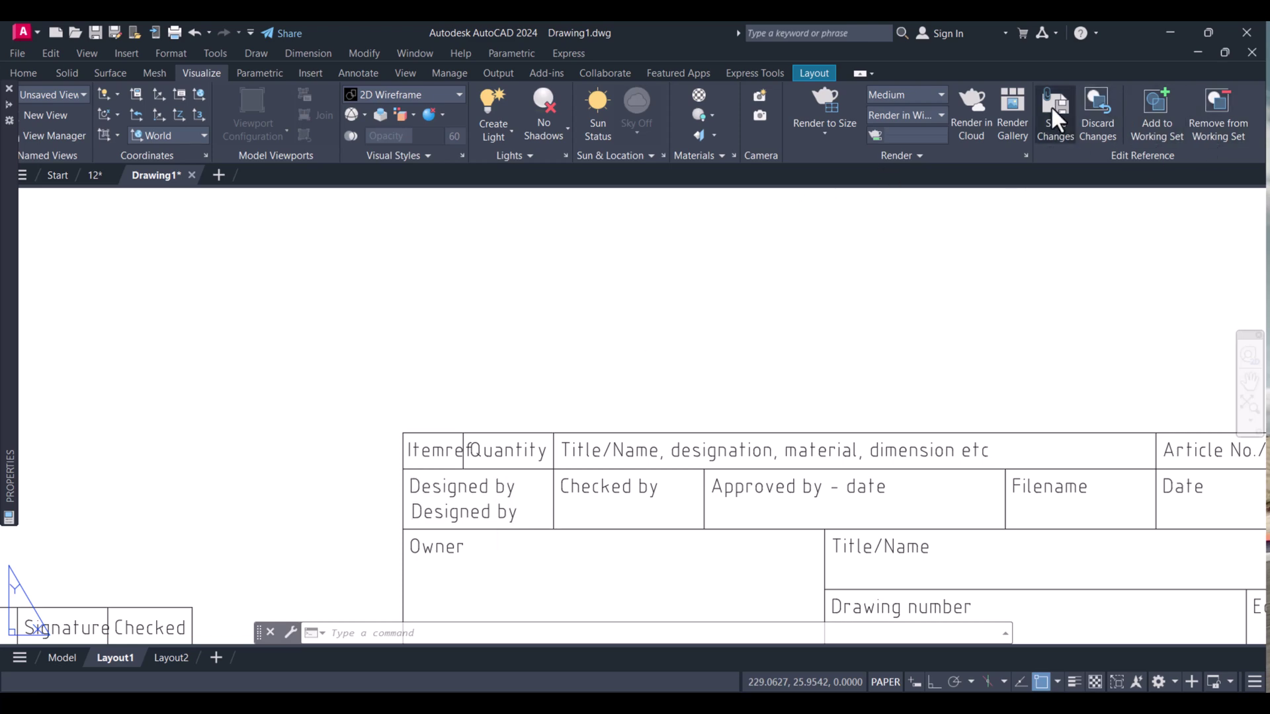
pyautogui.click(634, 409)
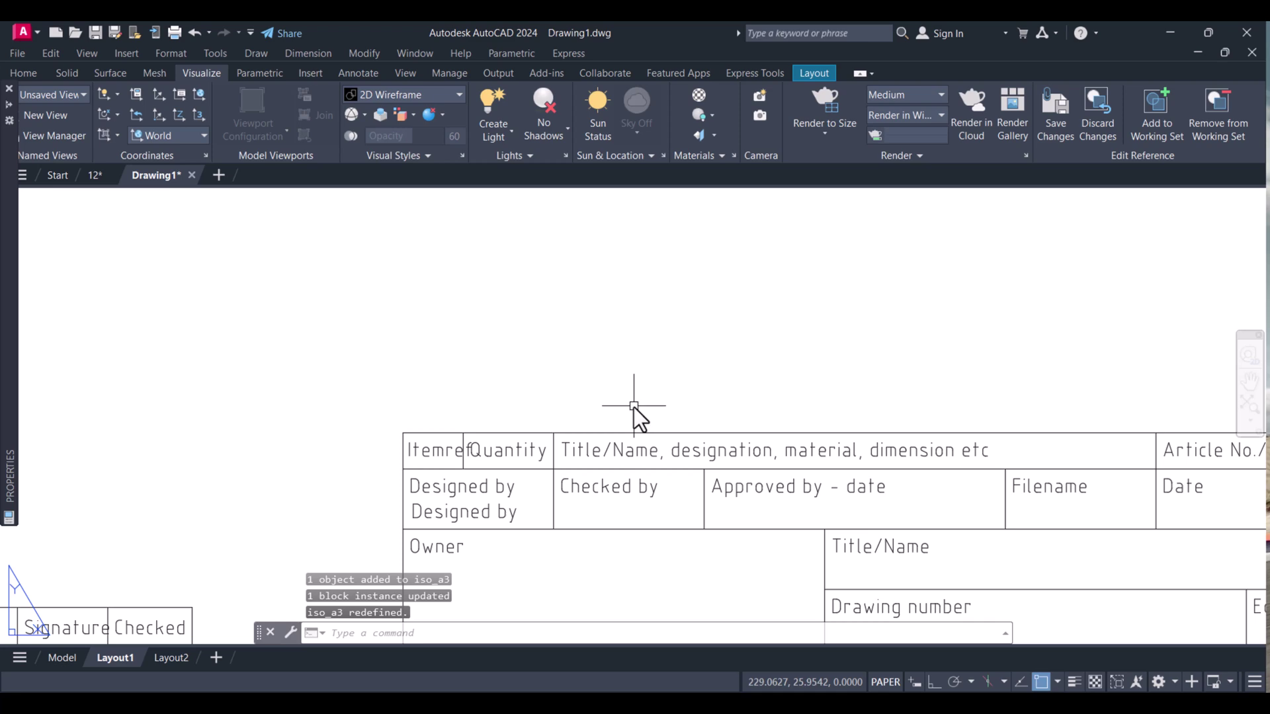
pyautogui.scroll(-6, 508, 518)
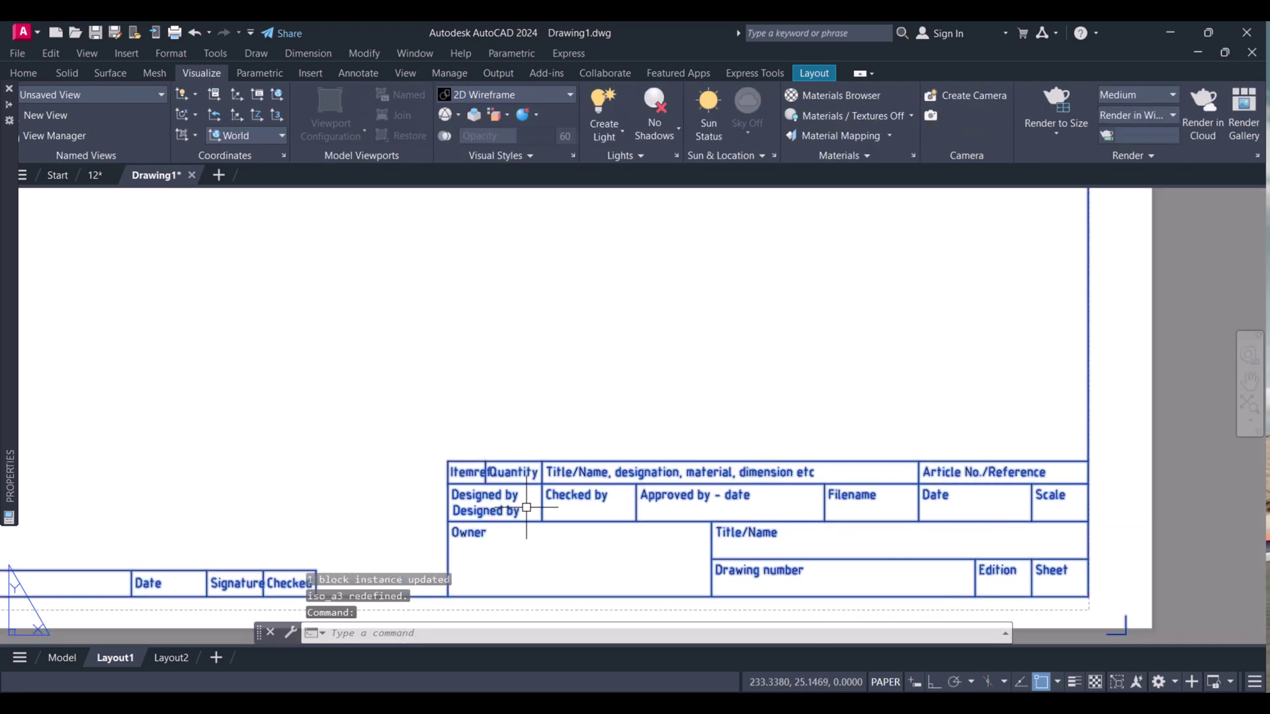
pyautogui.scroll(-4, 581, 467)
pyautogui.press('Escape')
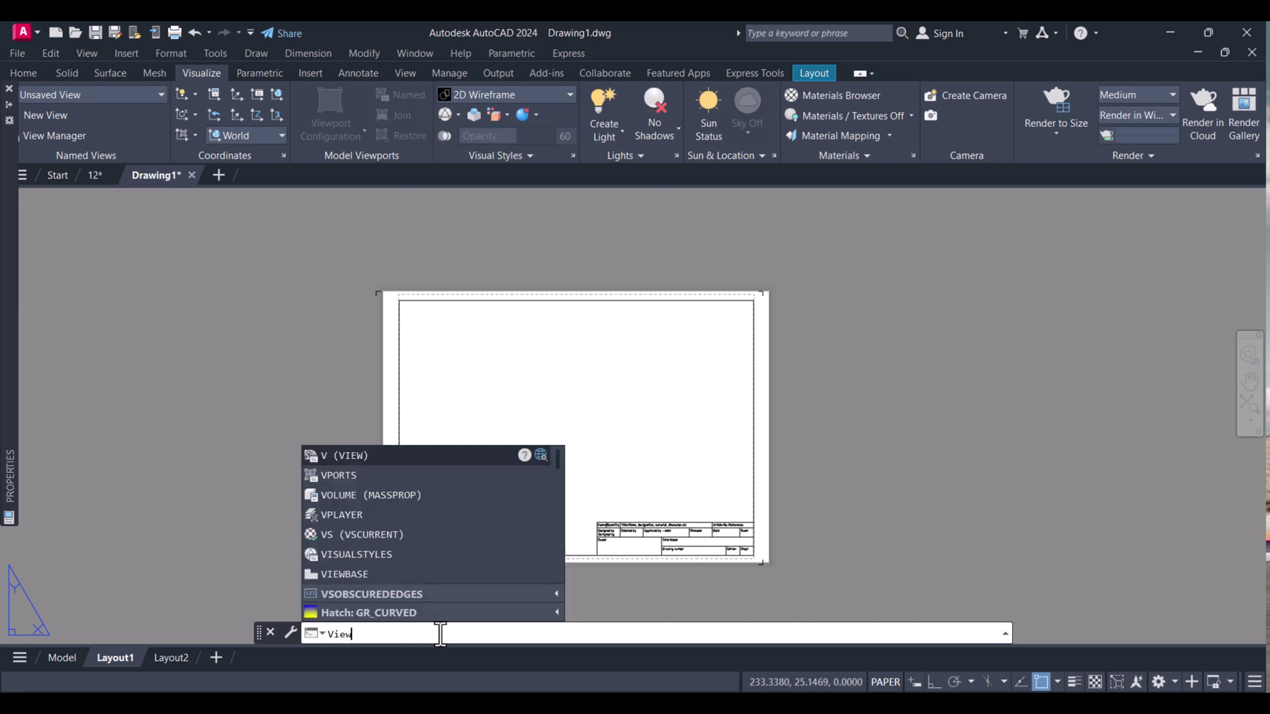
# Step: Configure new viewports with the VIEWPORTS command as Four: Equal with a spacing of 3, and accept the configuration
pyautogui.write('o')
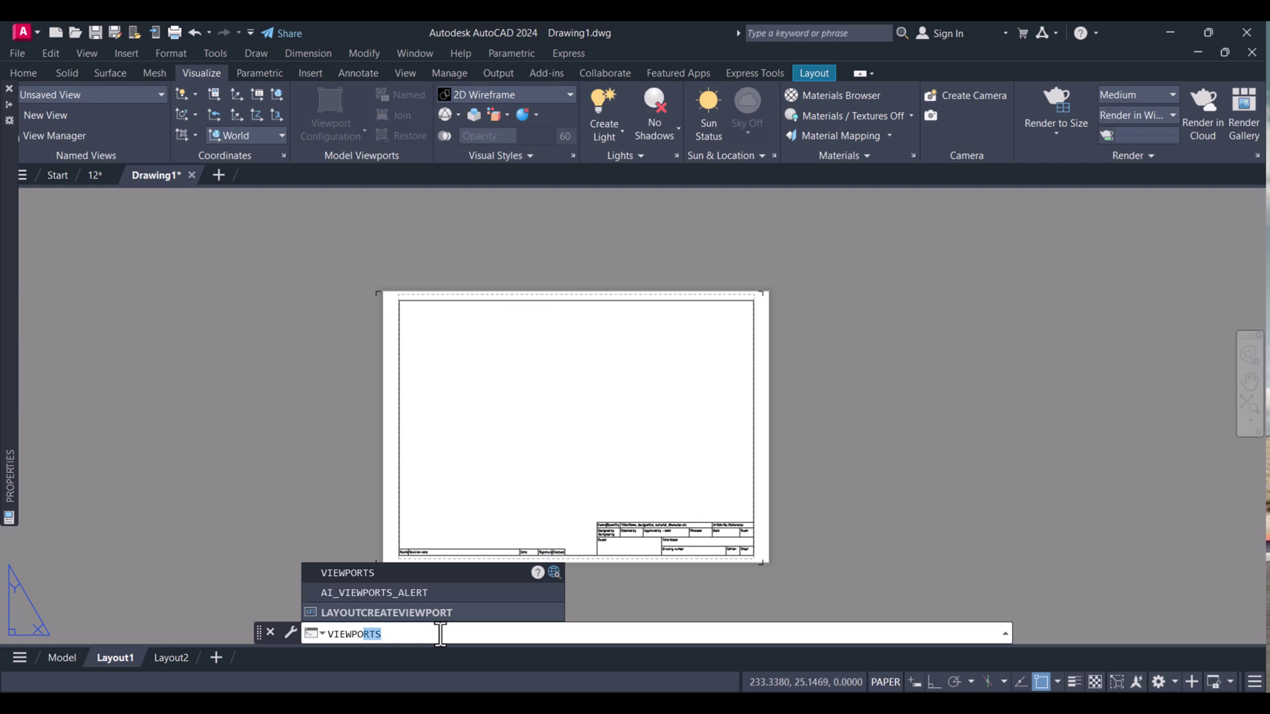
pyautogui.press('Return')
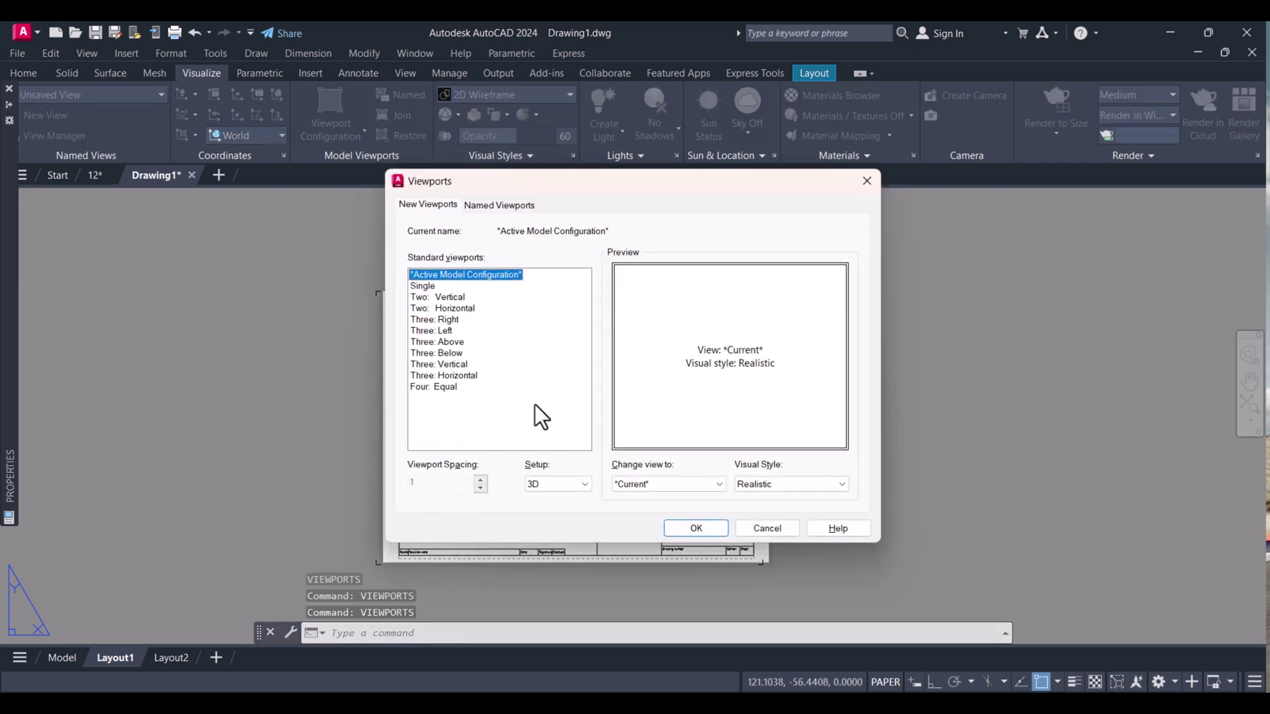
pyautogui.click(456, 386)
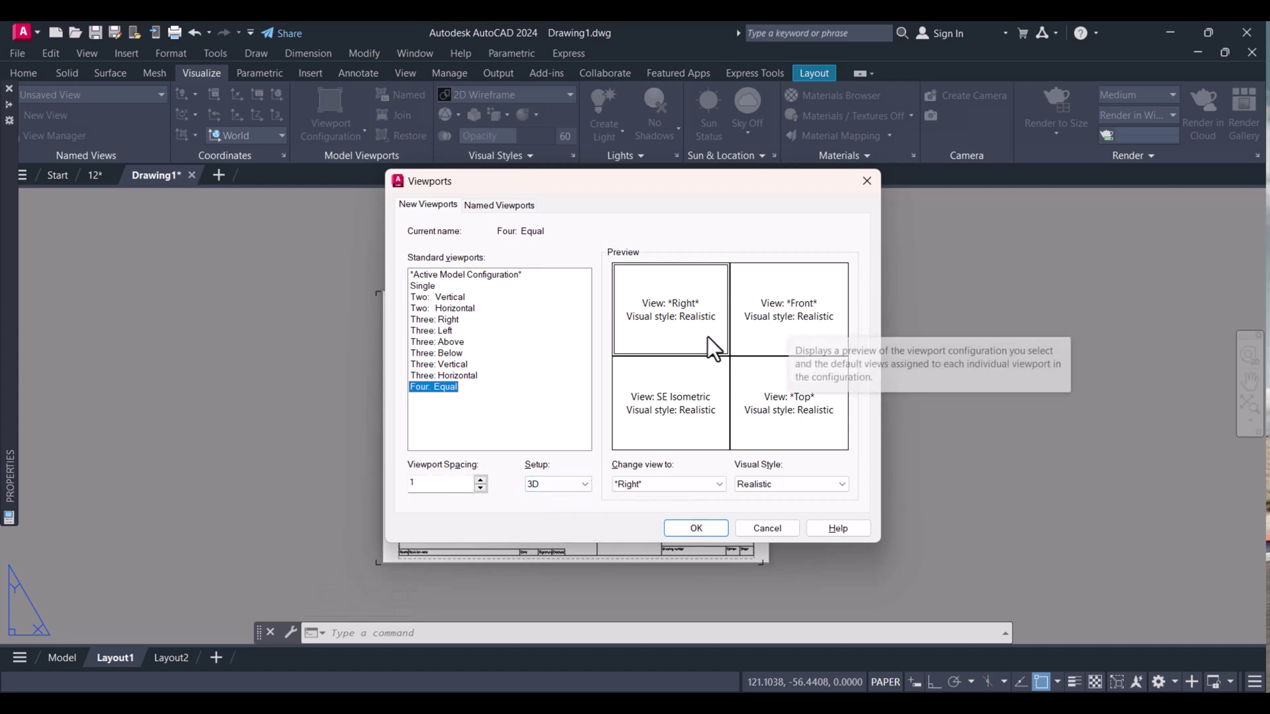
pyautogui.moveTo(428, 491); pyautogui.dragTo(408, 486)
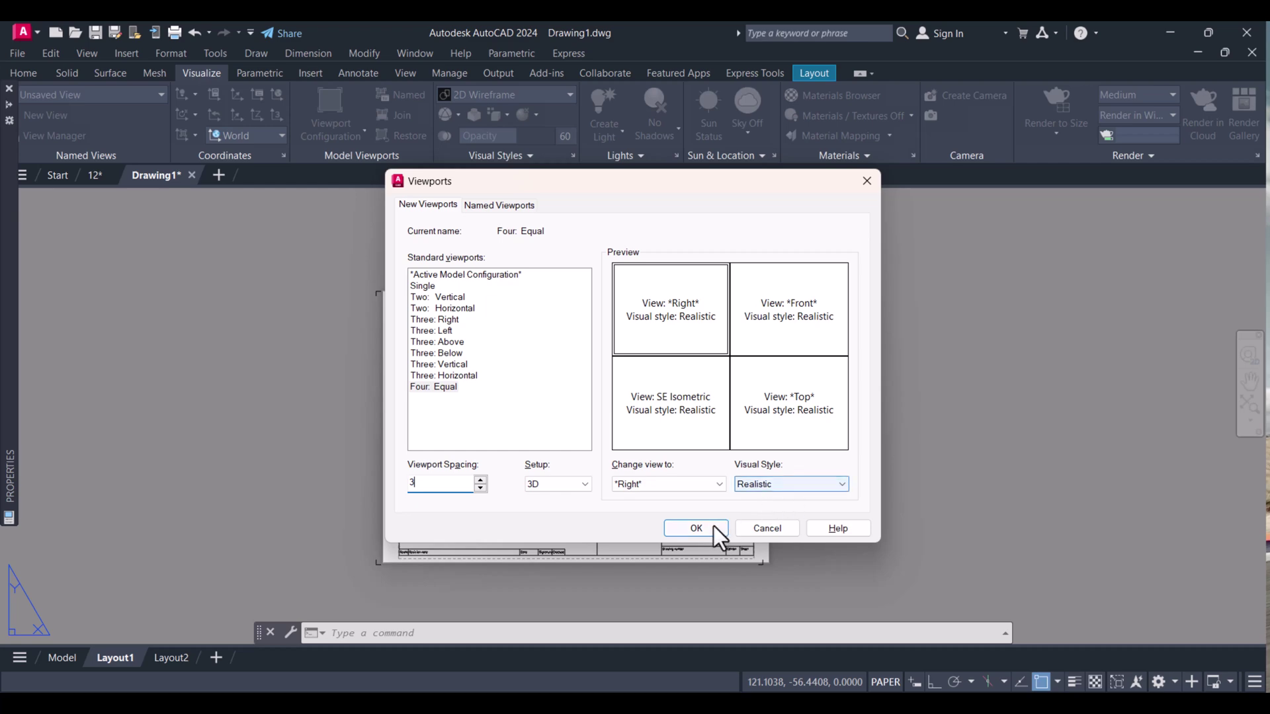
pyautogui.click(681, 529)
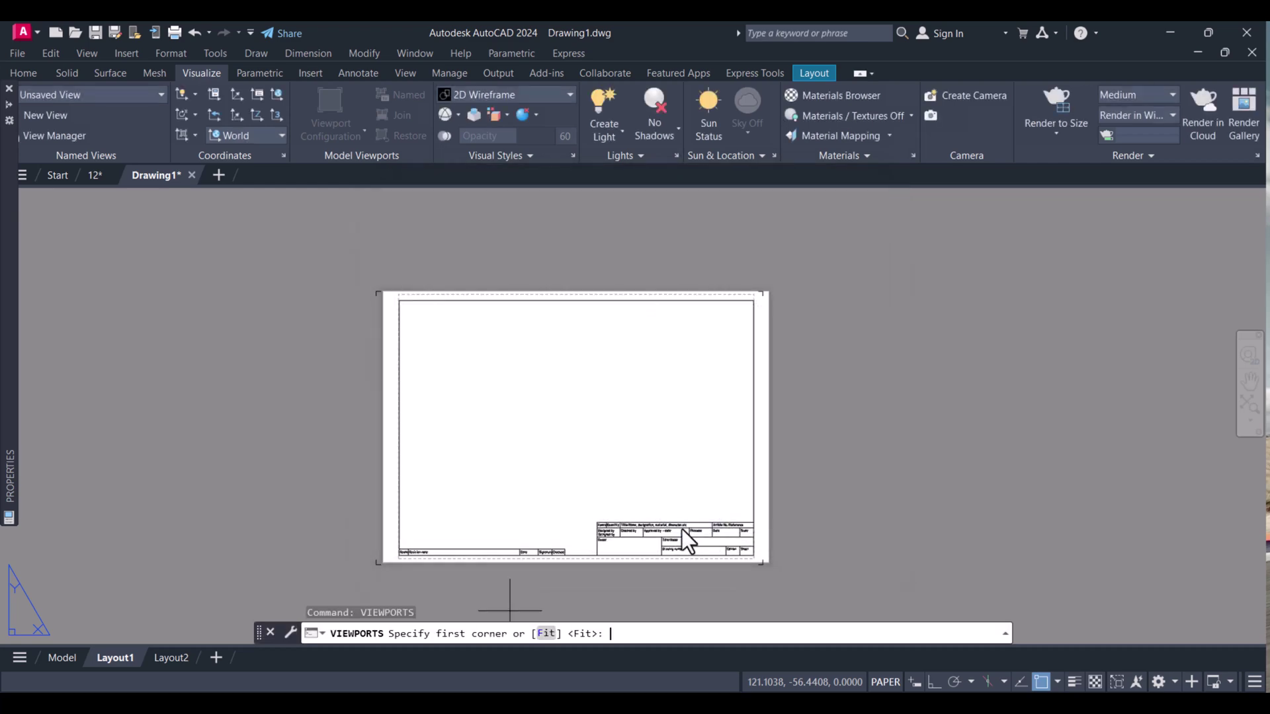
# Step: Place the four viewports inside the sheet frame, from its upper-left corner to the right edge just above the title block
pyautogui.scroll(2, 471, 415)
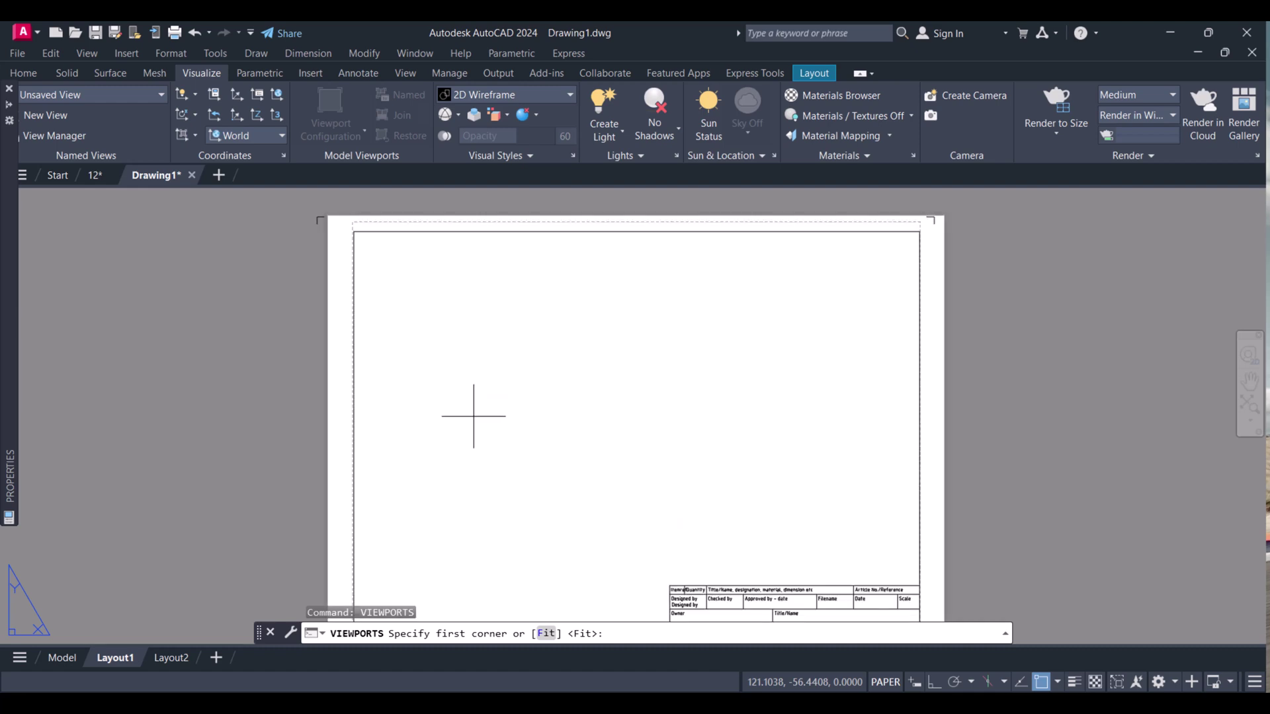
pyautogui.scroll(-2, 476, 413)
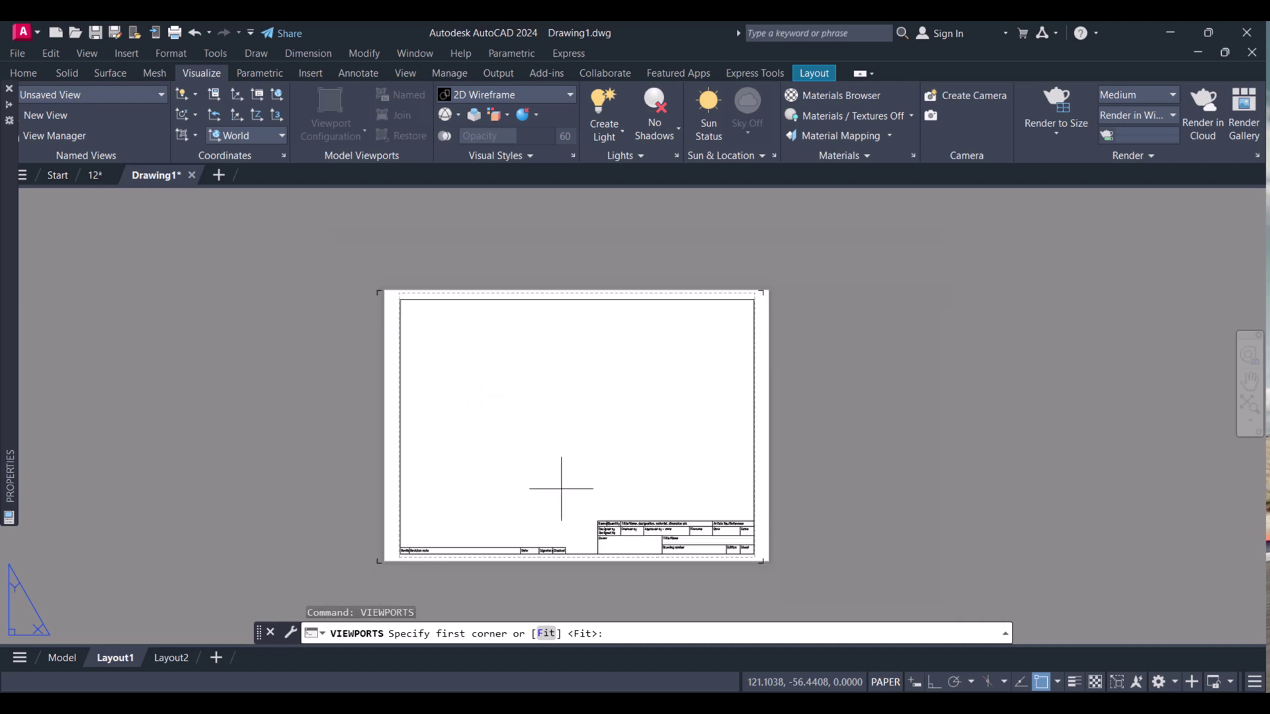
pyautogui.click(405, 303)
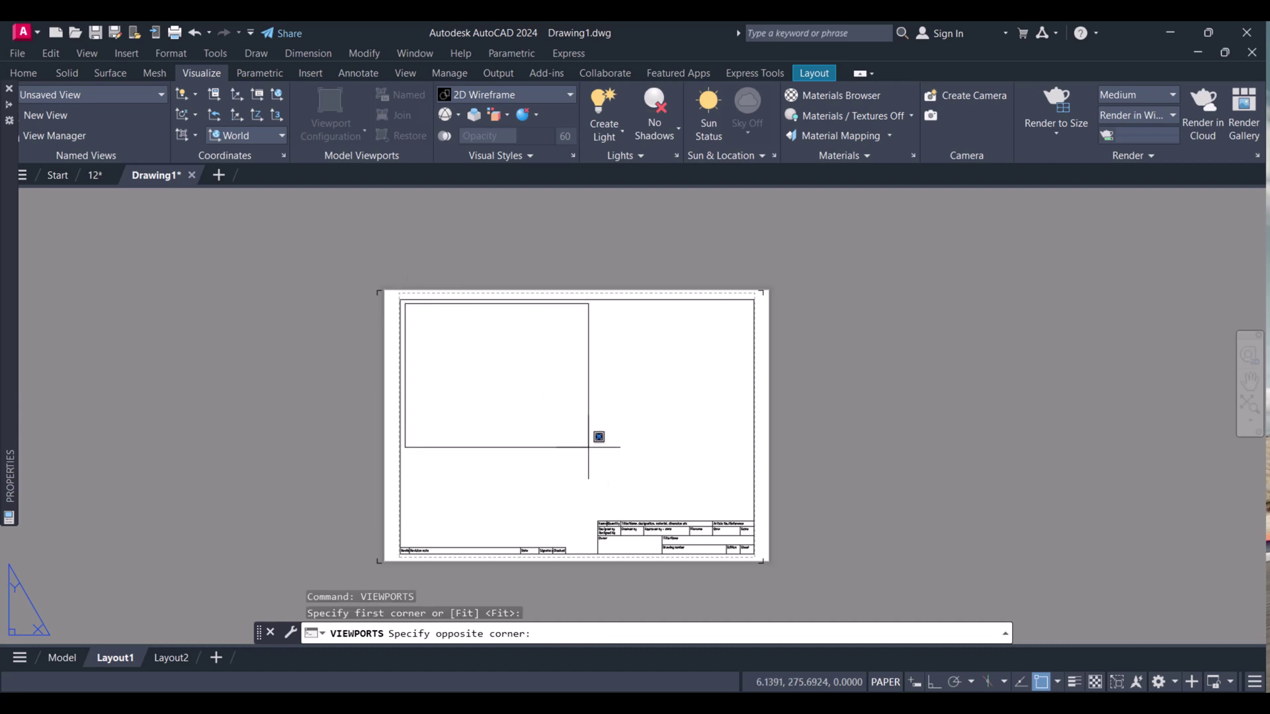
pyautogui.click(752, 513)
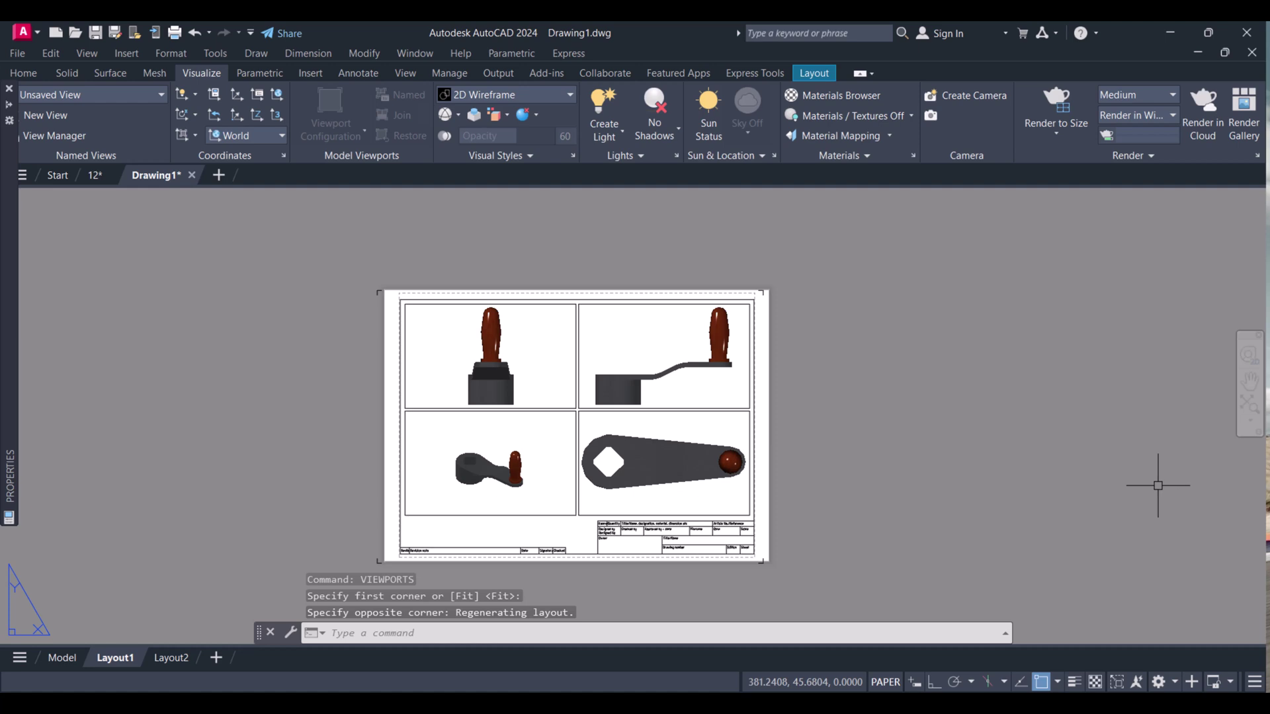
pyautogui.scroll(2, 919, 509)
pyautogui.scroll(-2, 939, 503)
pyautogui.scroll(3, 937, 445)
pyautogui.scroll(-2, 975, 448)
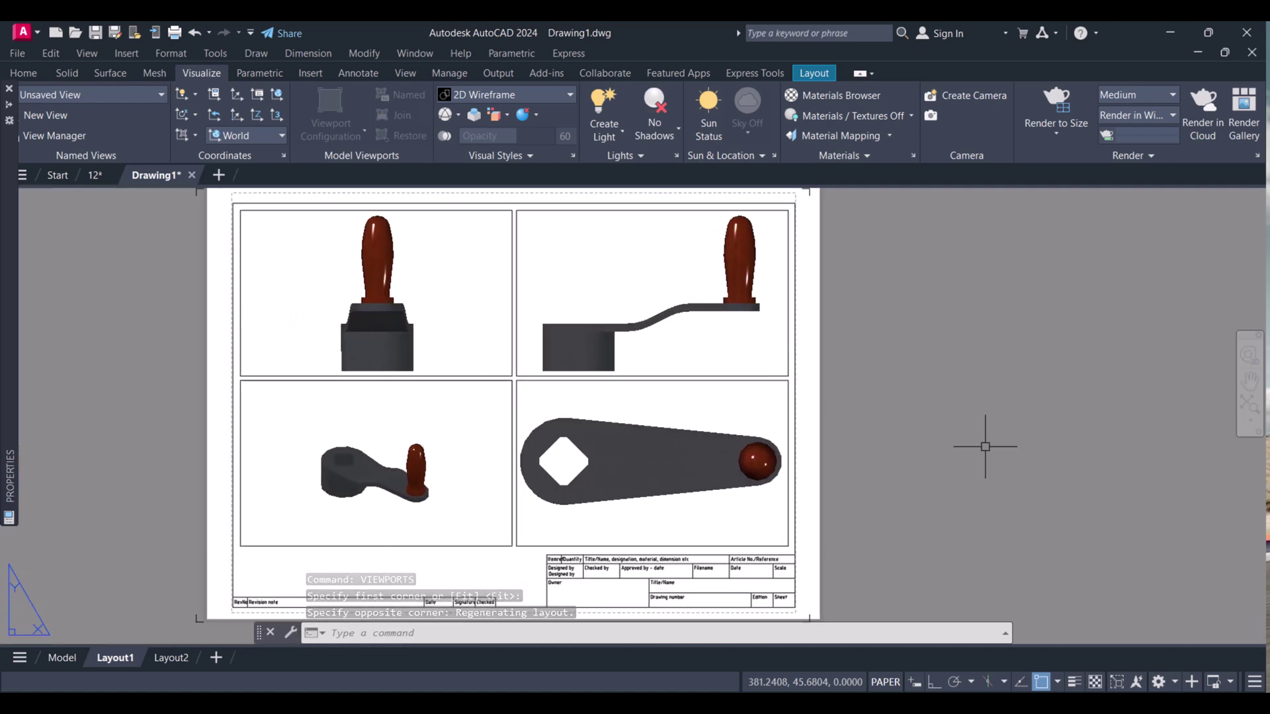
pyautogui.press('Escape')
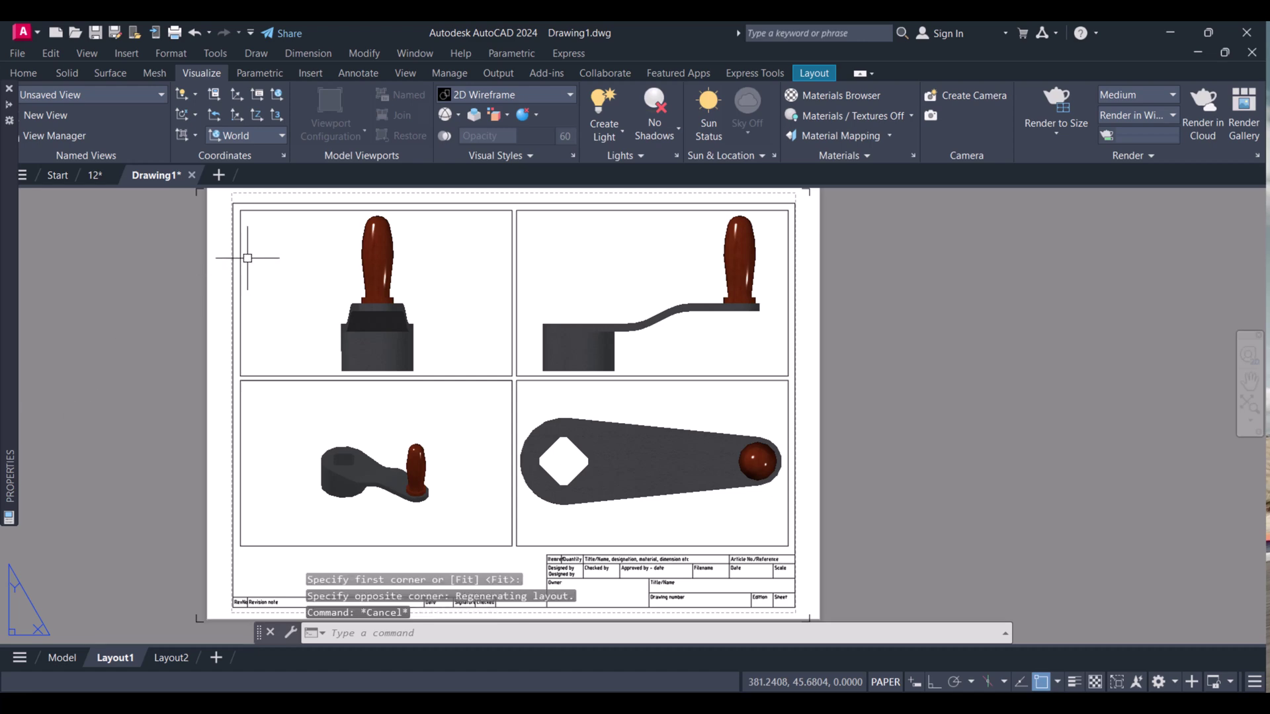
# Step: Activate the upper-left viewport showing the right view and set its visual style to Hidden
pyautogui.doubleClick(300, 207)
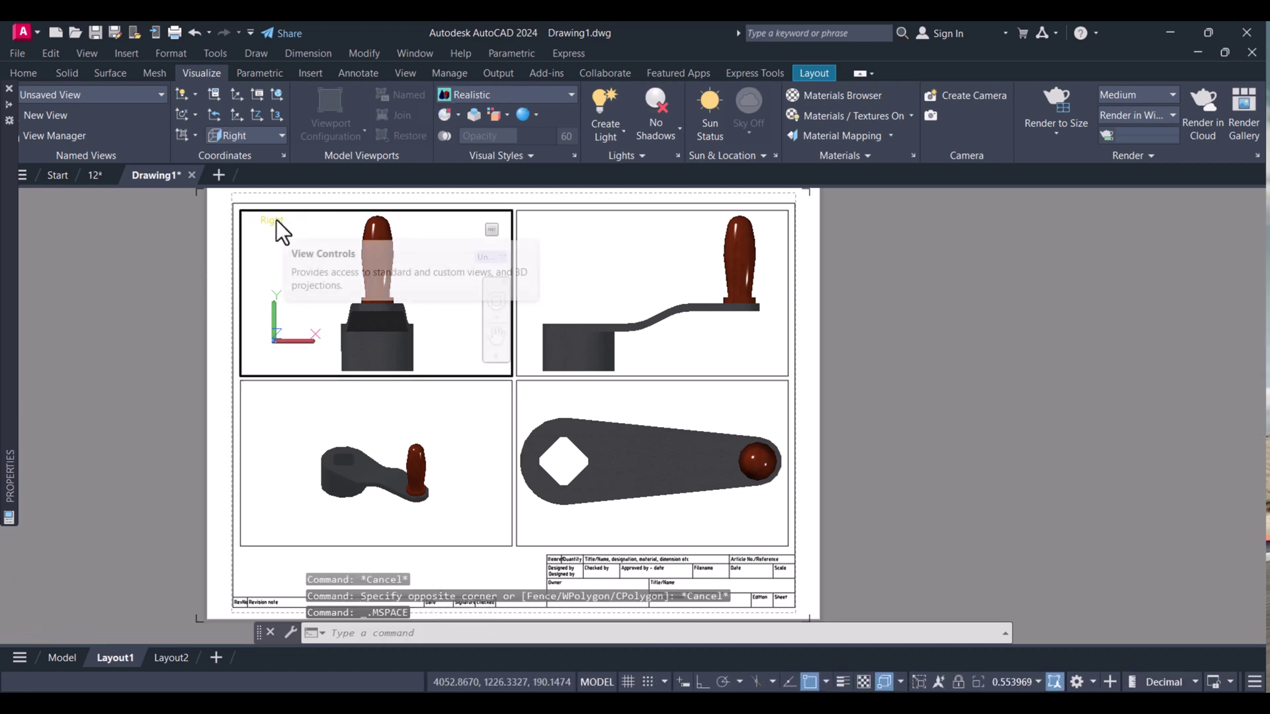
pyautogui.click(303, 219)
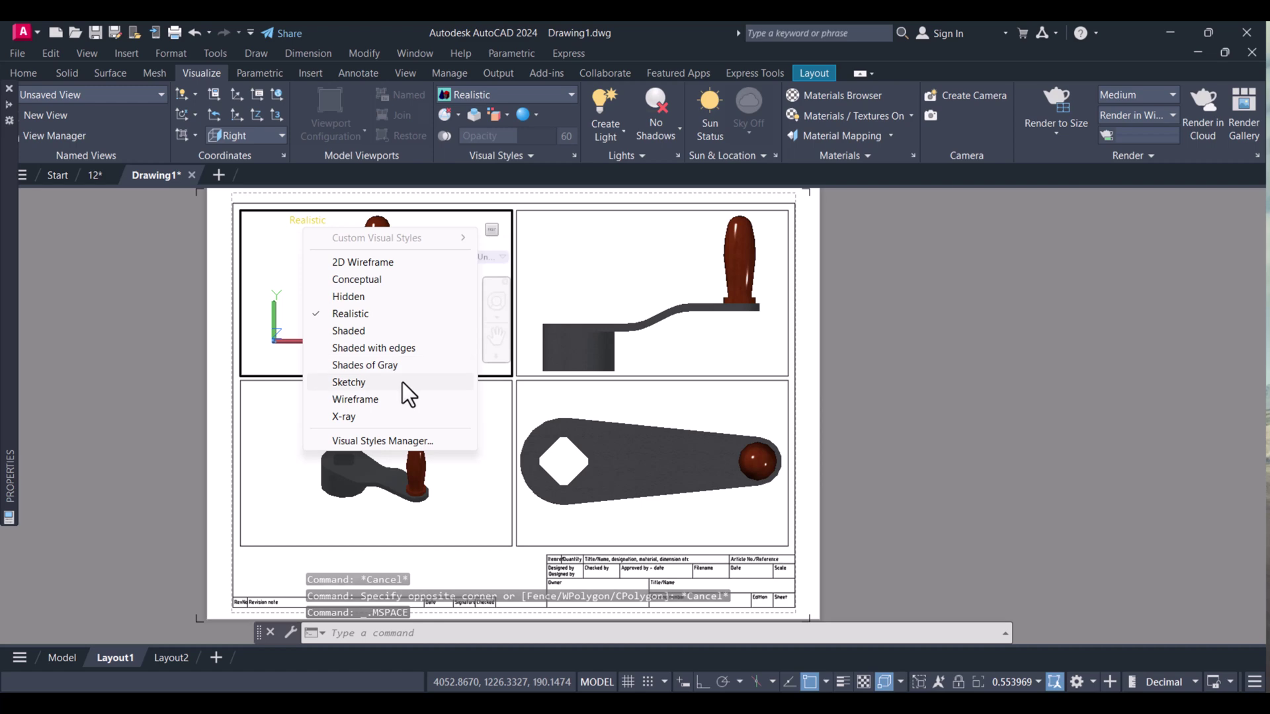
pyautogui.click(365, 296)
# Step: Activate the lower-left isometric viewport and set its visual style to Hidden
pyautogui.click(375, 424)
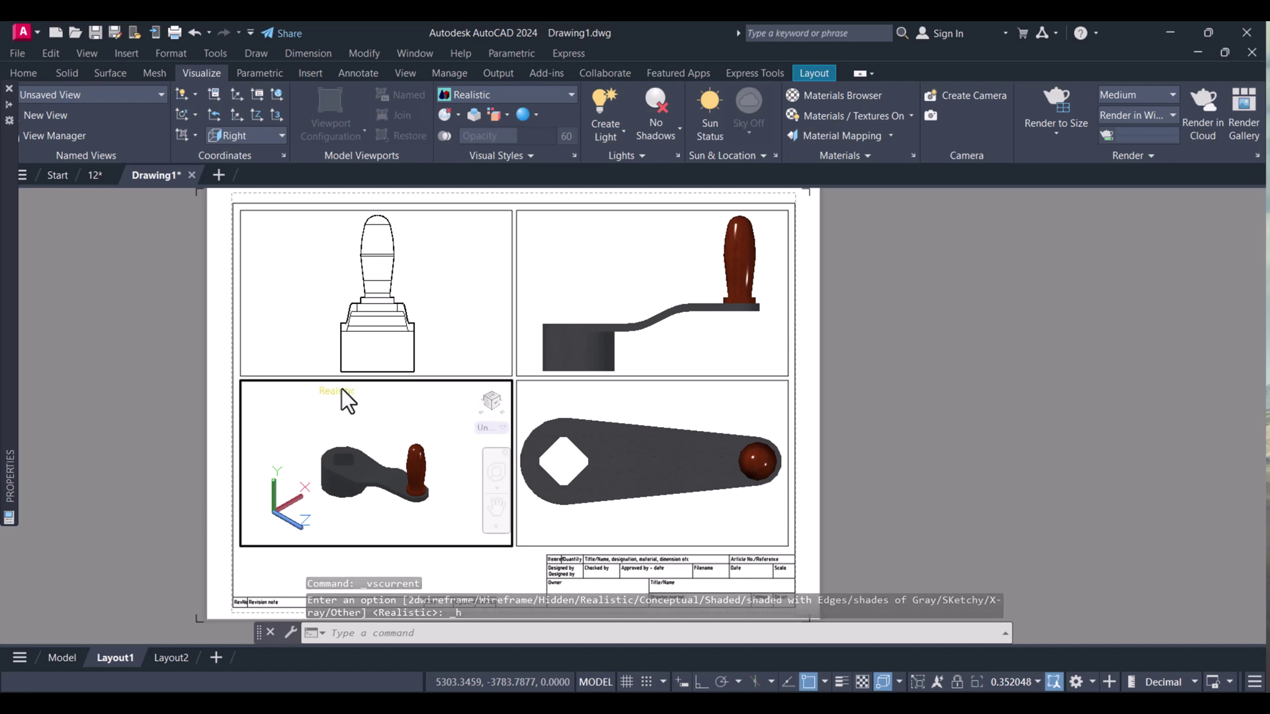
pyautogui.click(341, 391)
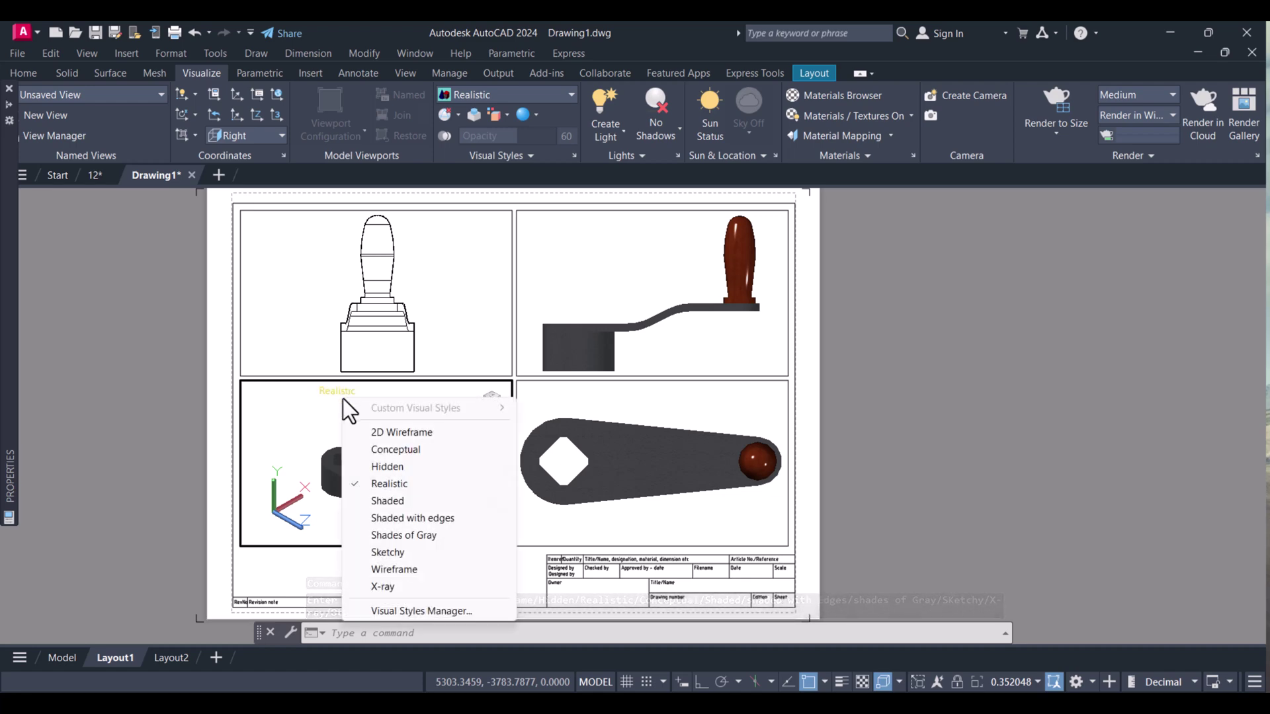
pyautogui.click(390, 467)
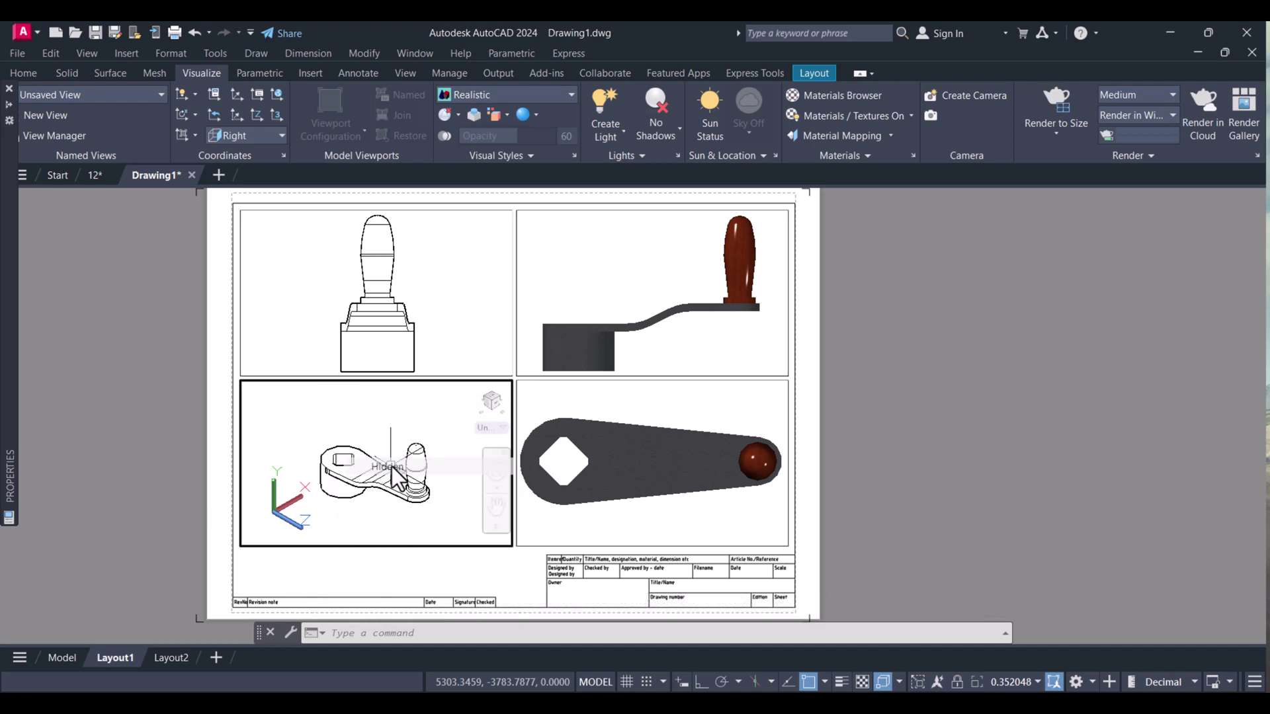
# Step: Change the lower-left viewport's view to Top
pyautogui.click(281, 390)
pyautogui.click(312, 435)
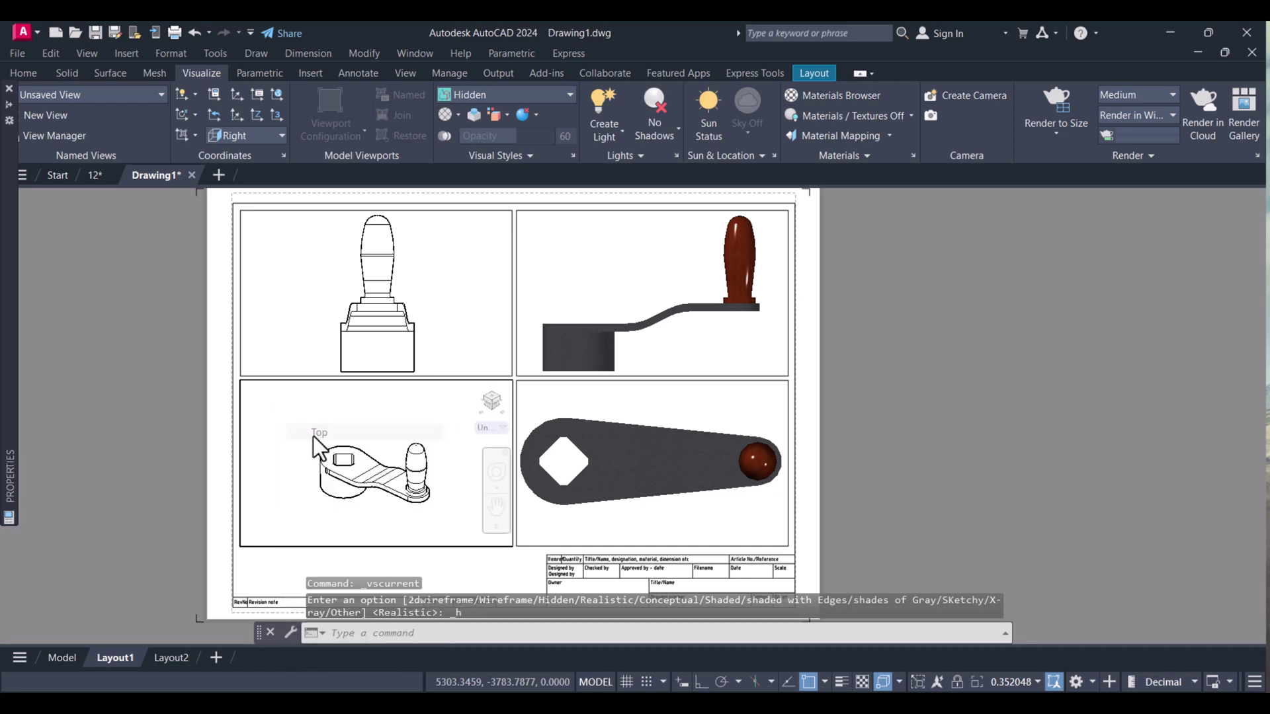
# Step: Activate the lower-right viewport, set its visual style to Hidden and change its view to Front
pyautogui.click(654, 403)
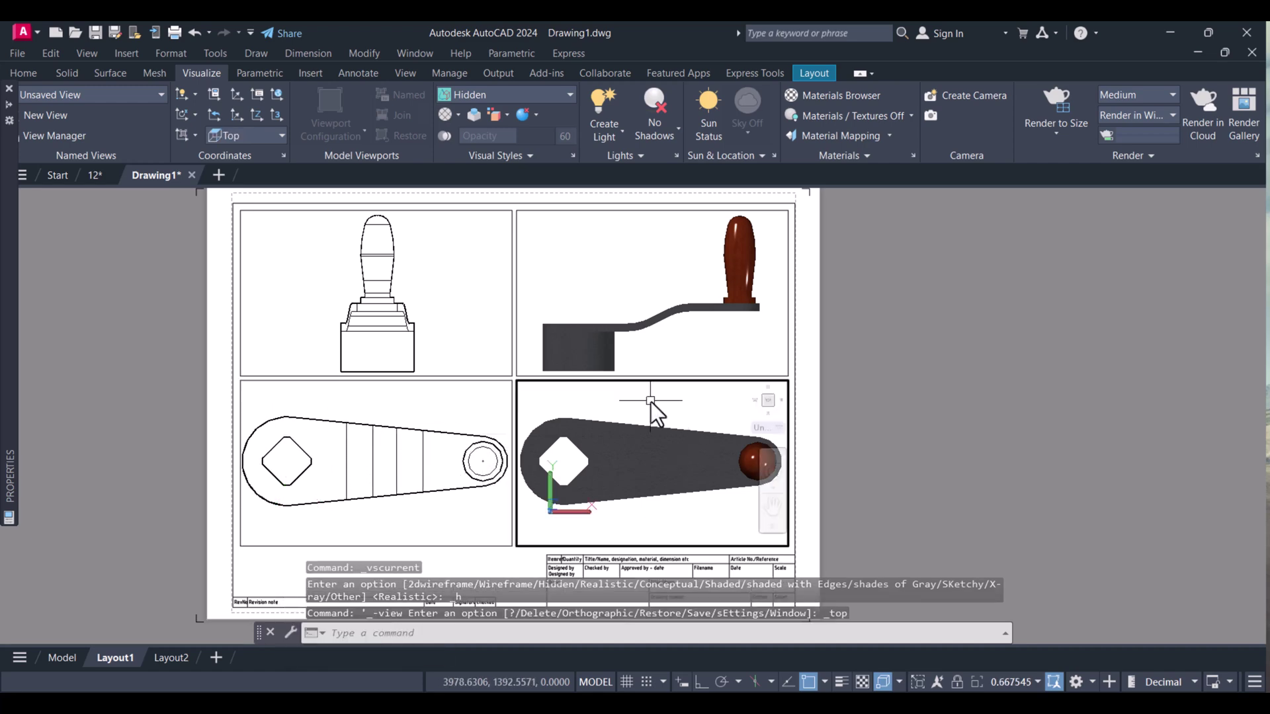
pyautogui.click(577, 392)
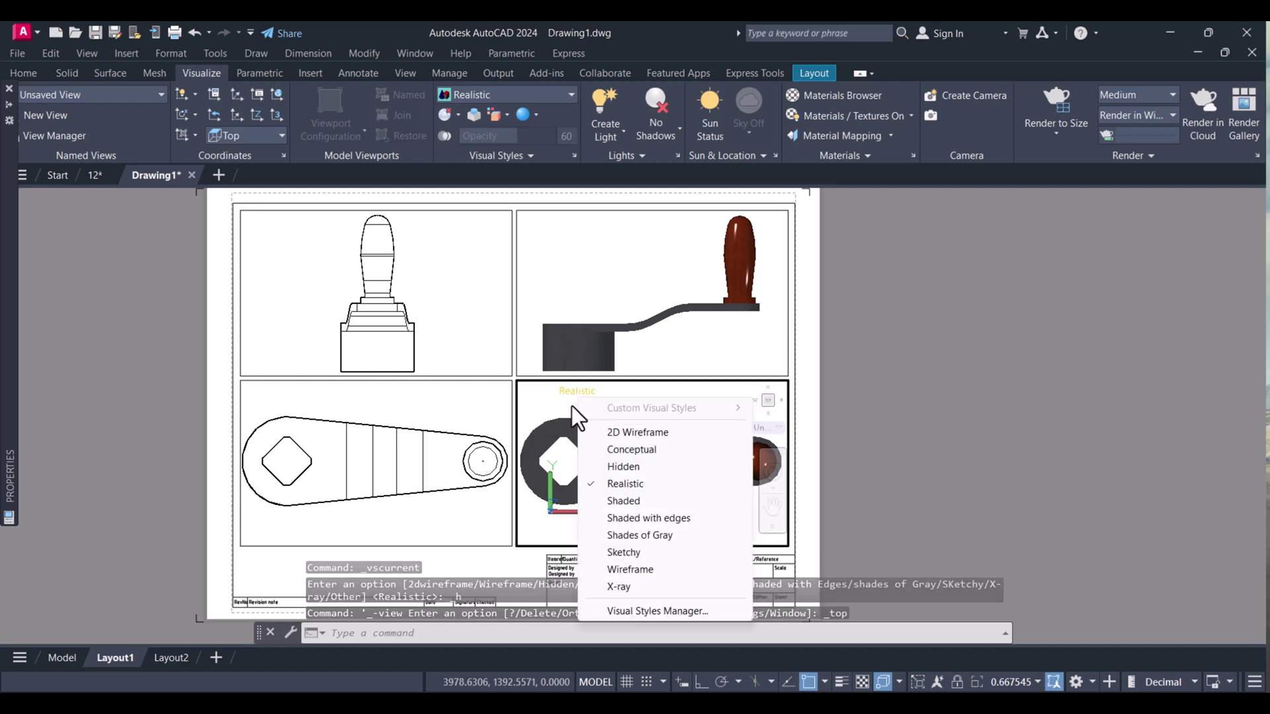
pyautogui.click(624, 466)
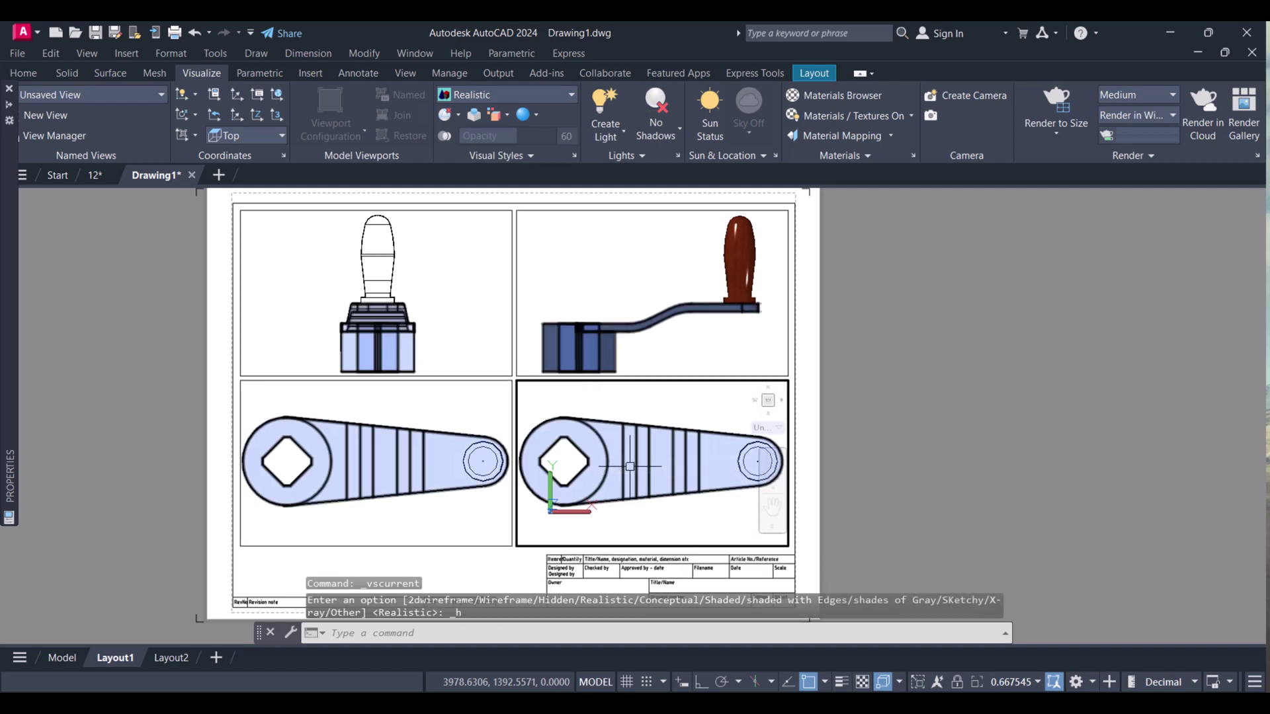
pyautogui.click(545, 394)
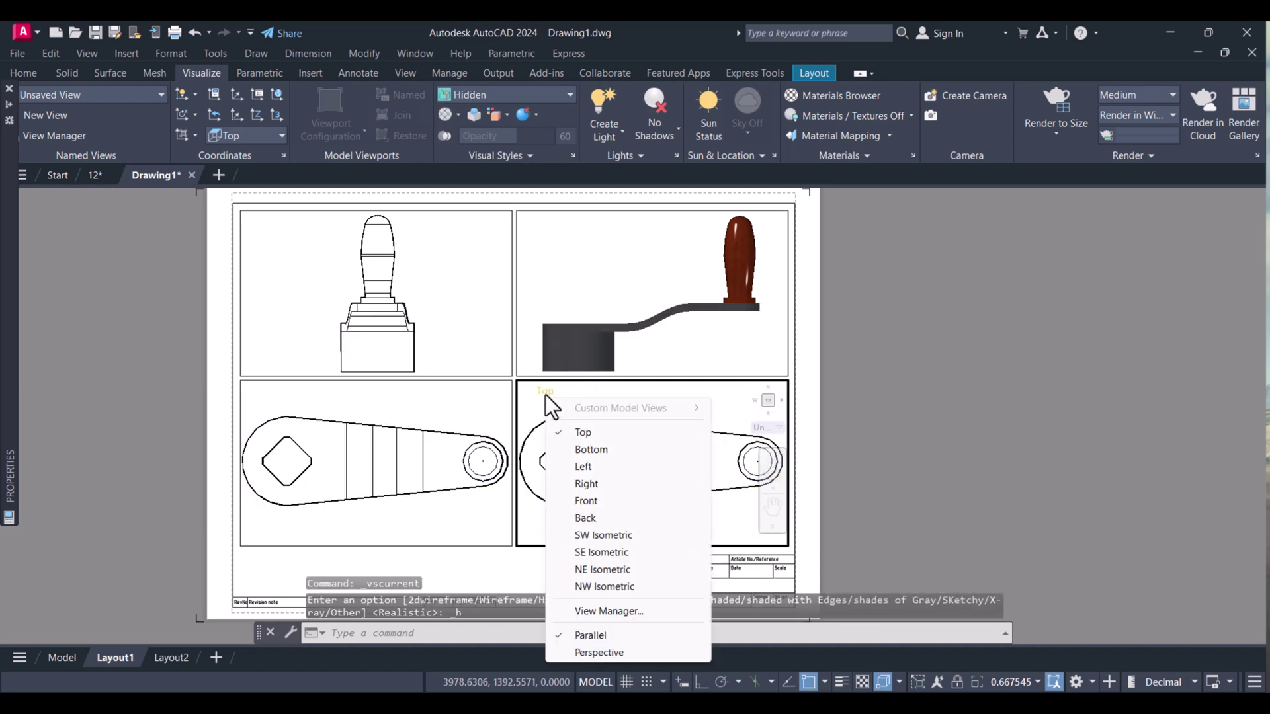
pyautogui.click(595, 502)
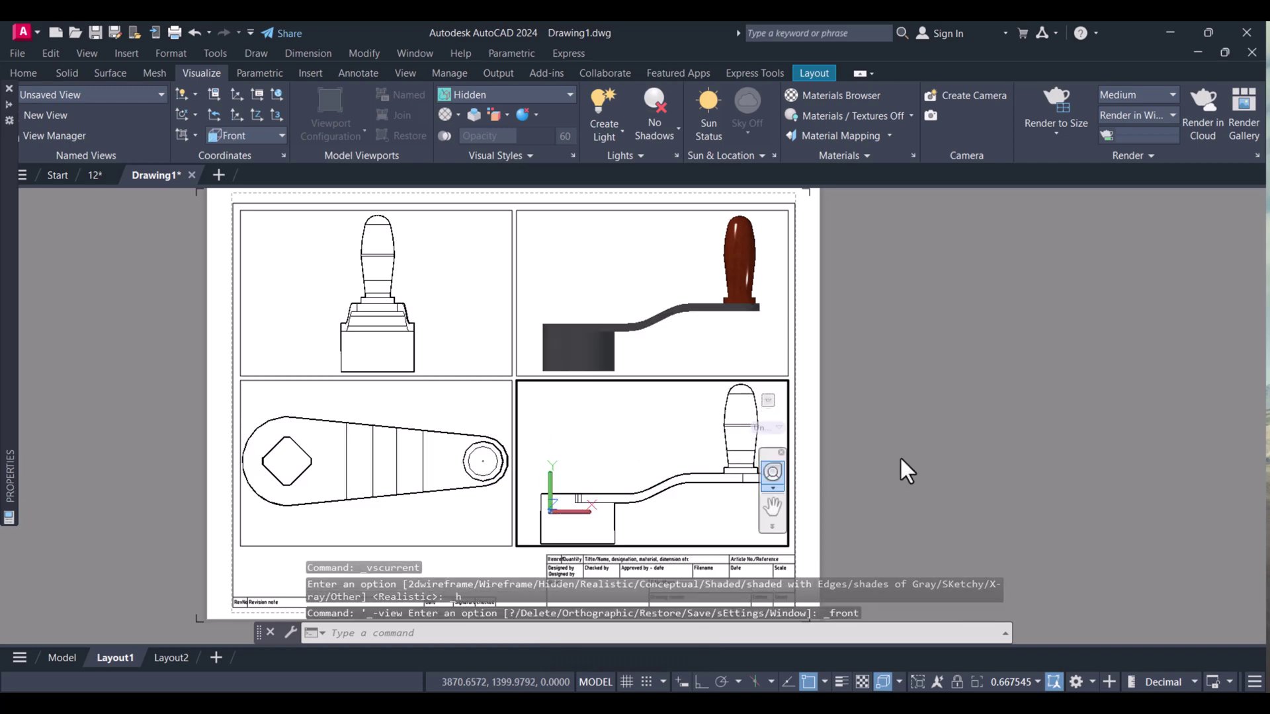
# Step: Change the upper-right viewport's view to SW Isometric and return to paper space
pyautogui.click(573, 223)
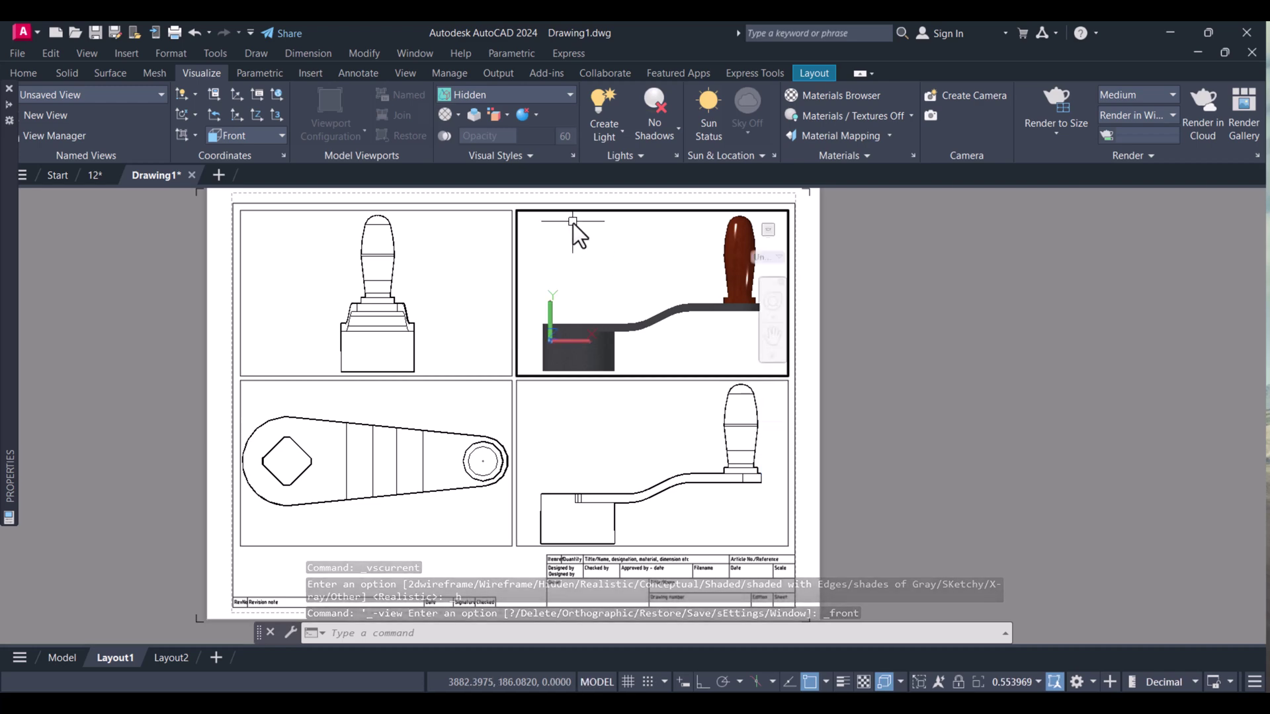
pyautogui.click(556, 221)
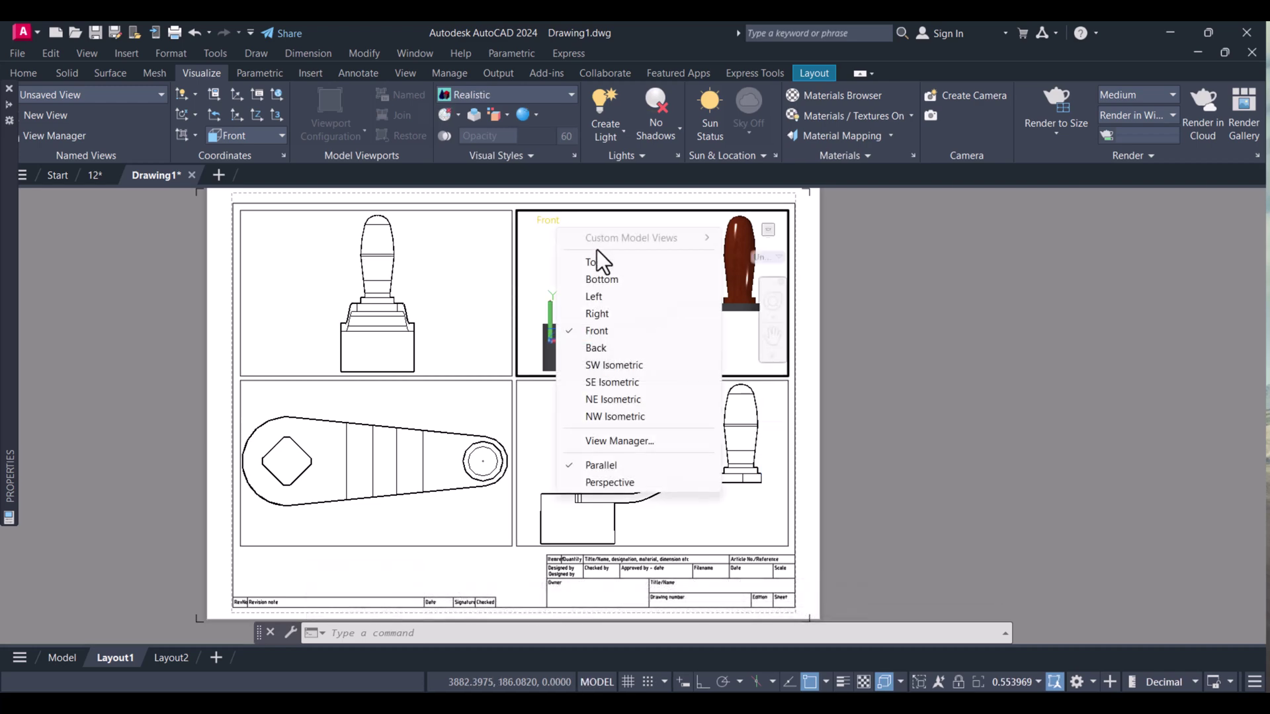
pyautogui.click(618, 370)
pyautogui.doubleClick(969, 362)
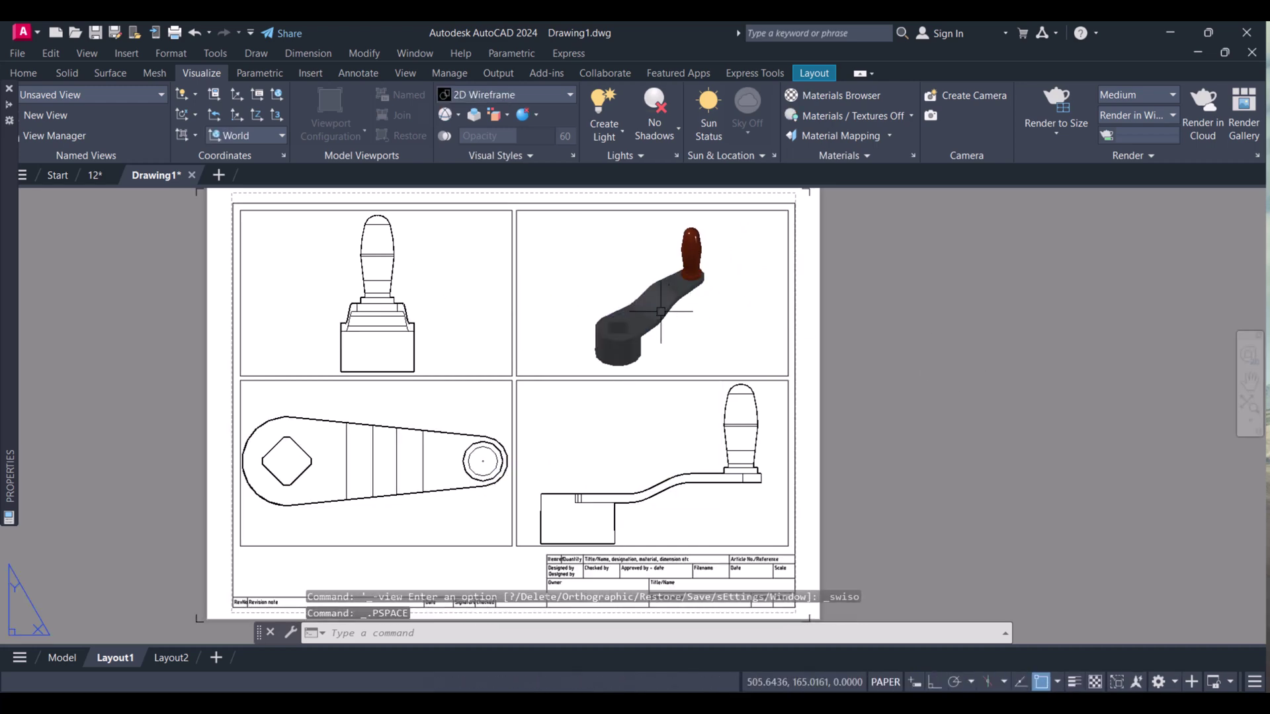
pyautogui.click(819, 320)
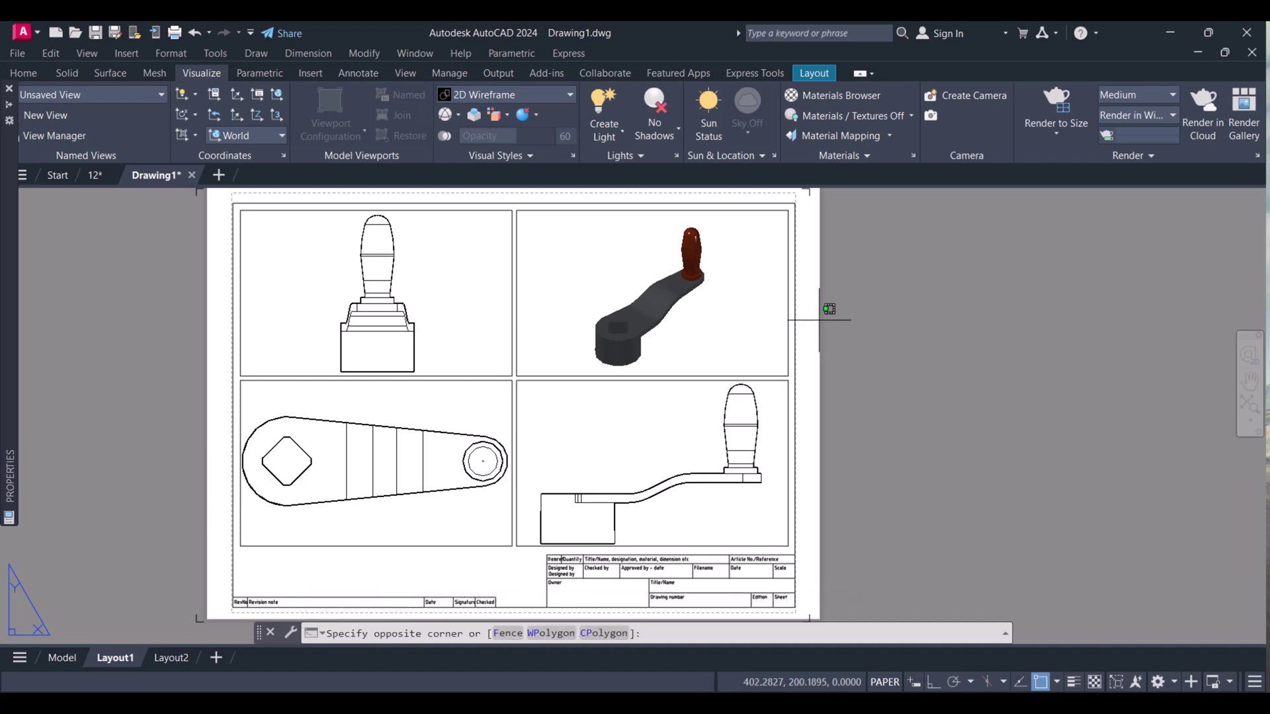
pyautogui.press('Escape')
# Step: Turn on sunlight in the upper-right isometric viewport, turning off the default lighting and choosing to adjust the exposure settings
pyautogui.scroll(5, 662, 331)
pyautogui.scroll(-6, 661, 337)
pyautogui.scroll(5, 659, 378)
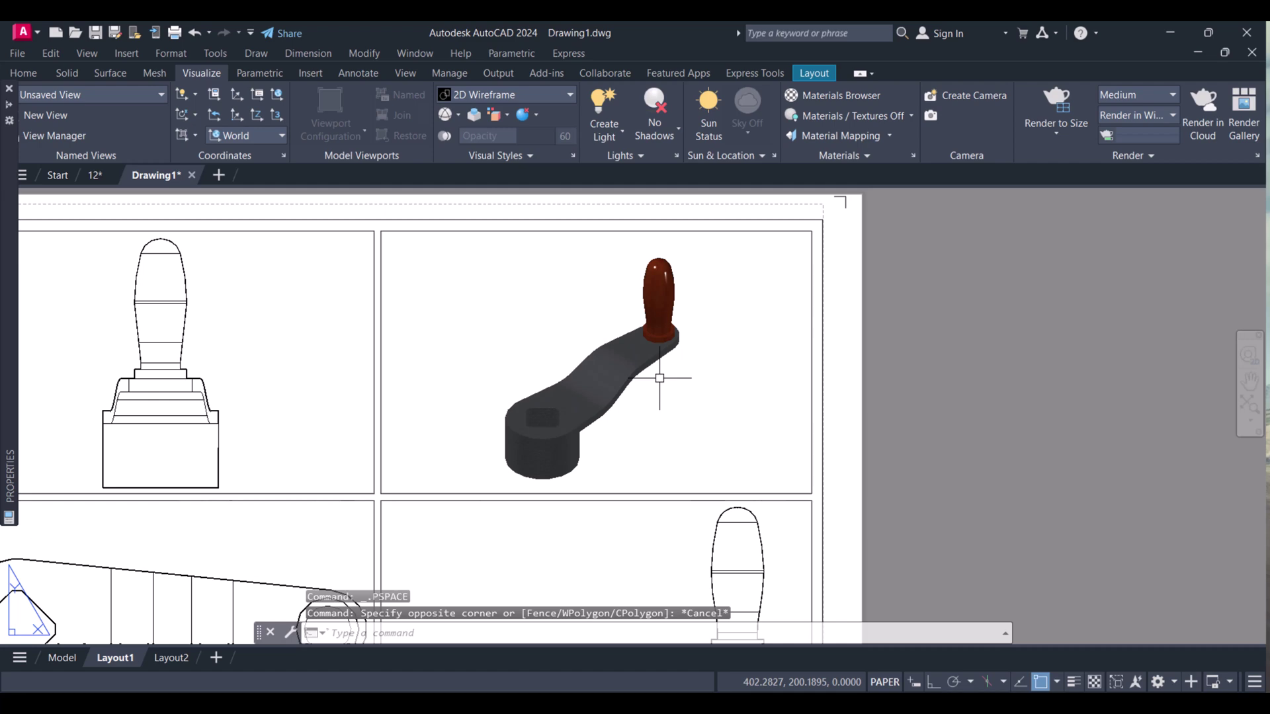
pyautogui.scroll(3, 659, 379)
pyautogui.scroll(-3, 643, 362)
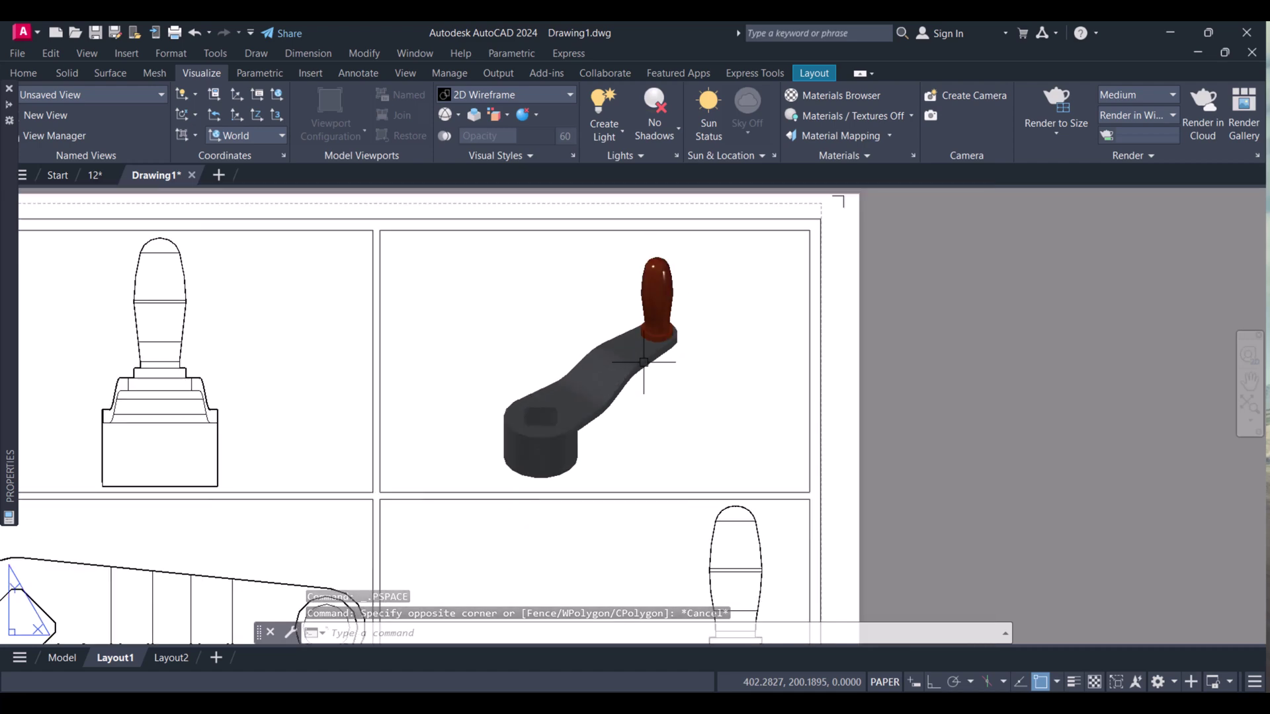
pyautogui.doubleClick(510, 306)
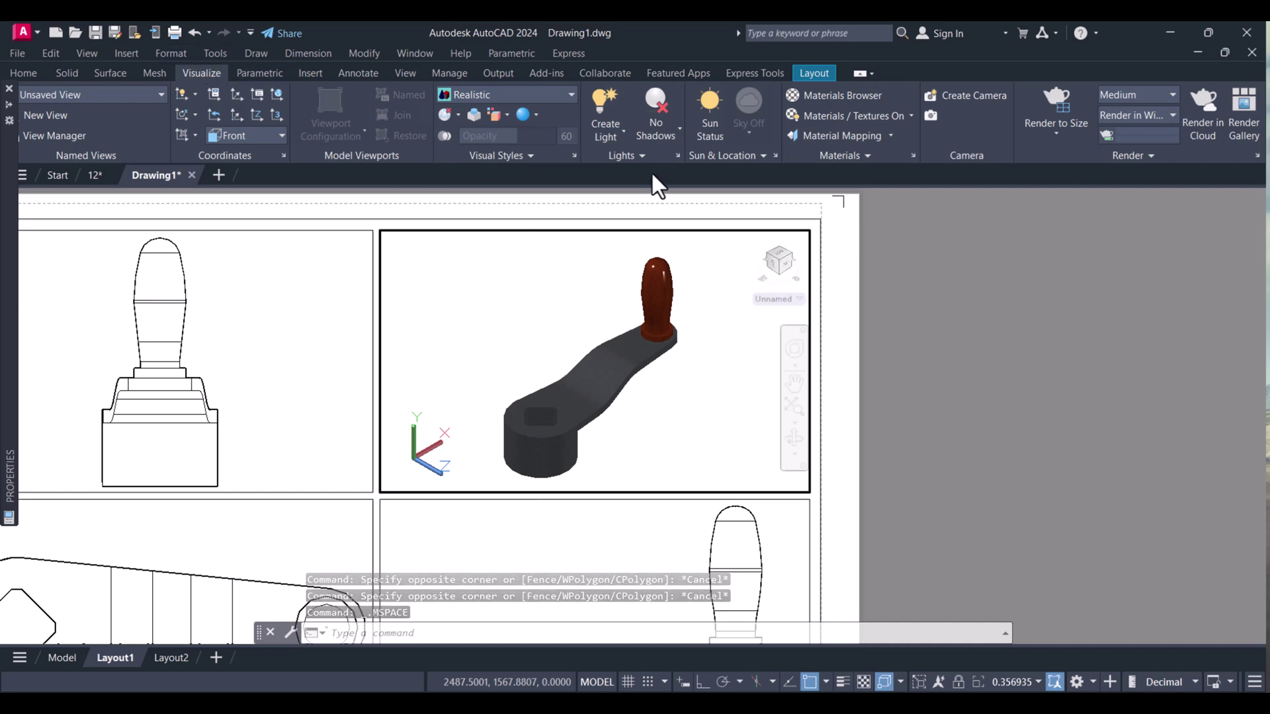
pyautogui.click(709, 126)
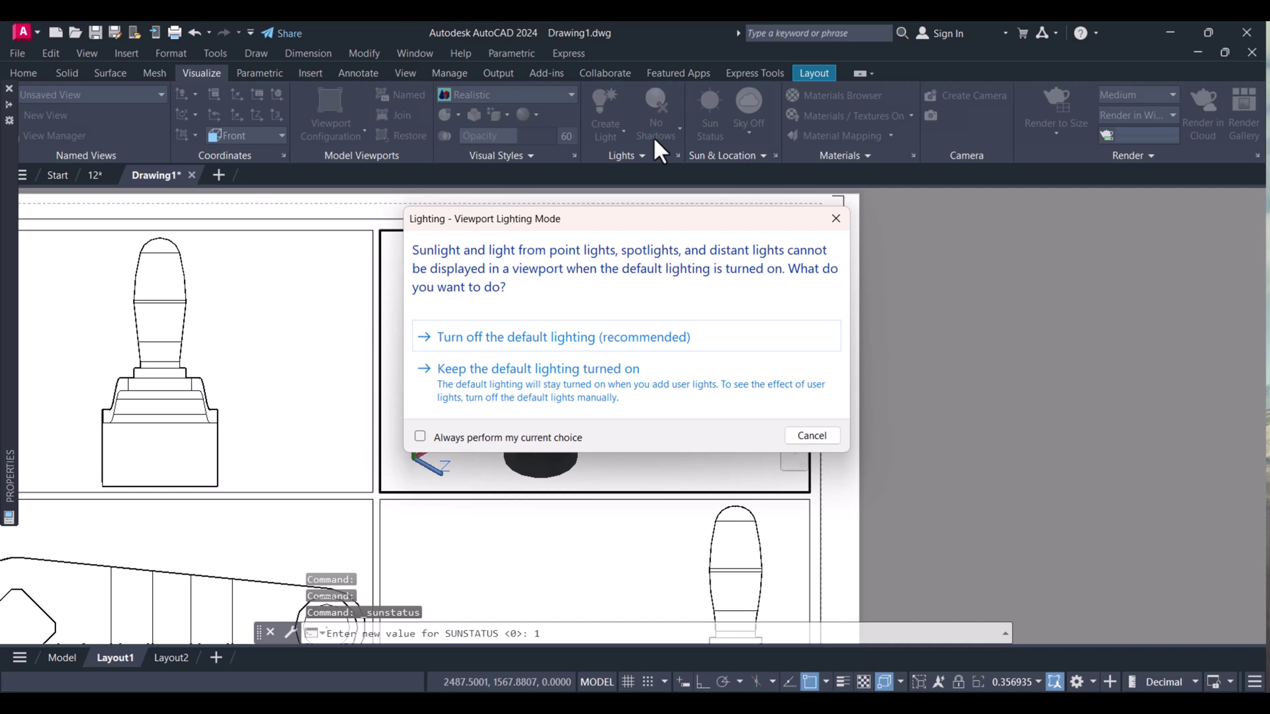
pyautogui.click(494, 339)
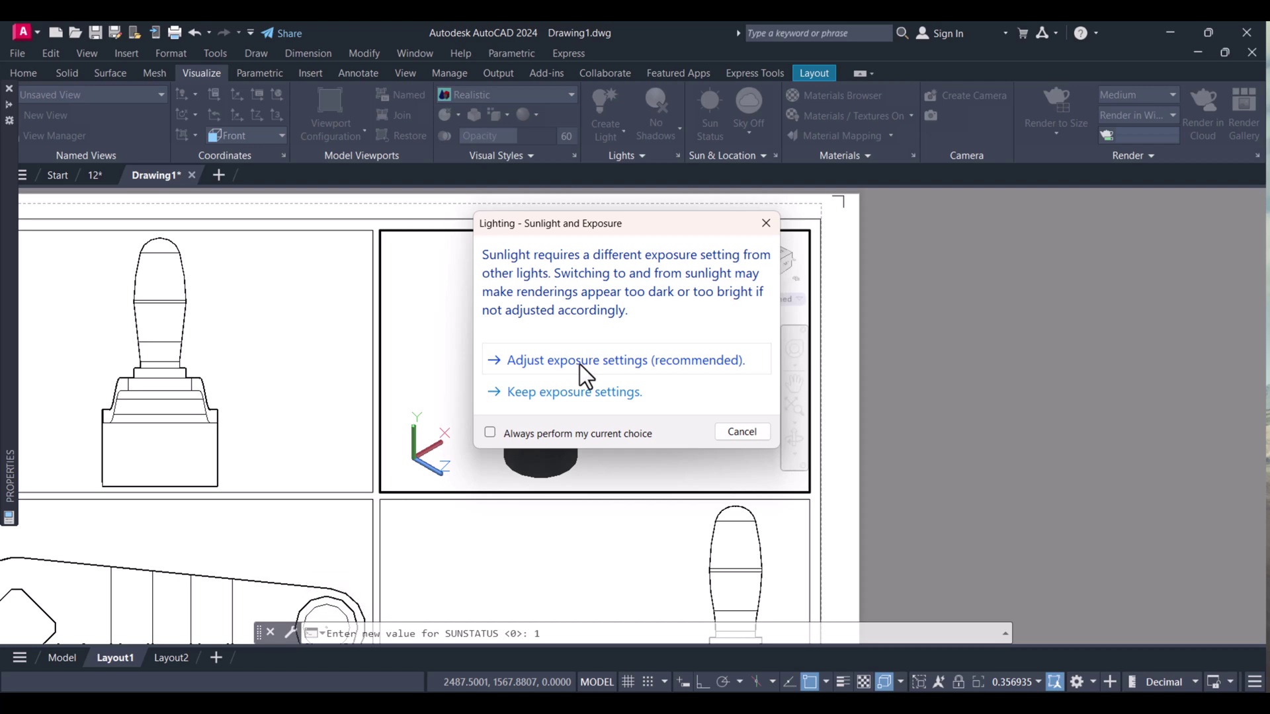
pyautogui.click(579, 362)
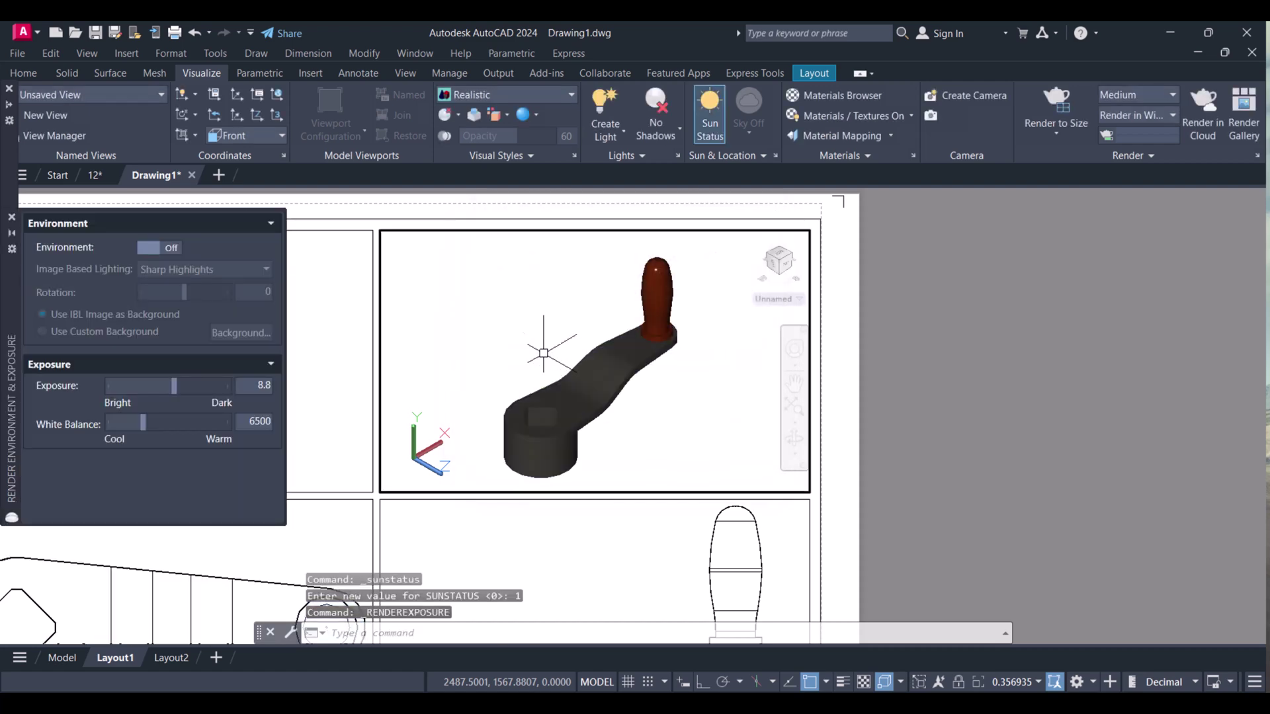
# Step: Turn on the render environment and give it a custom background of type Solid in white, index color 7
pyautogui.click(169, 246)
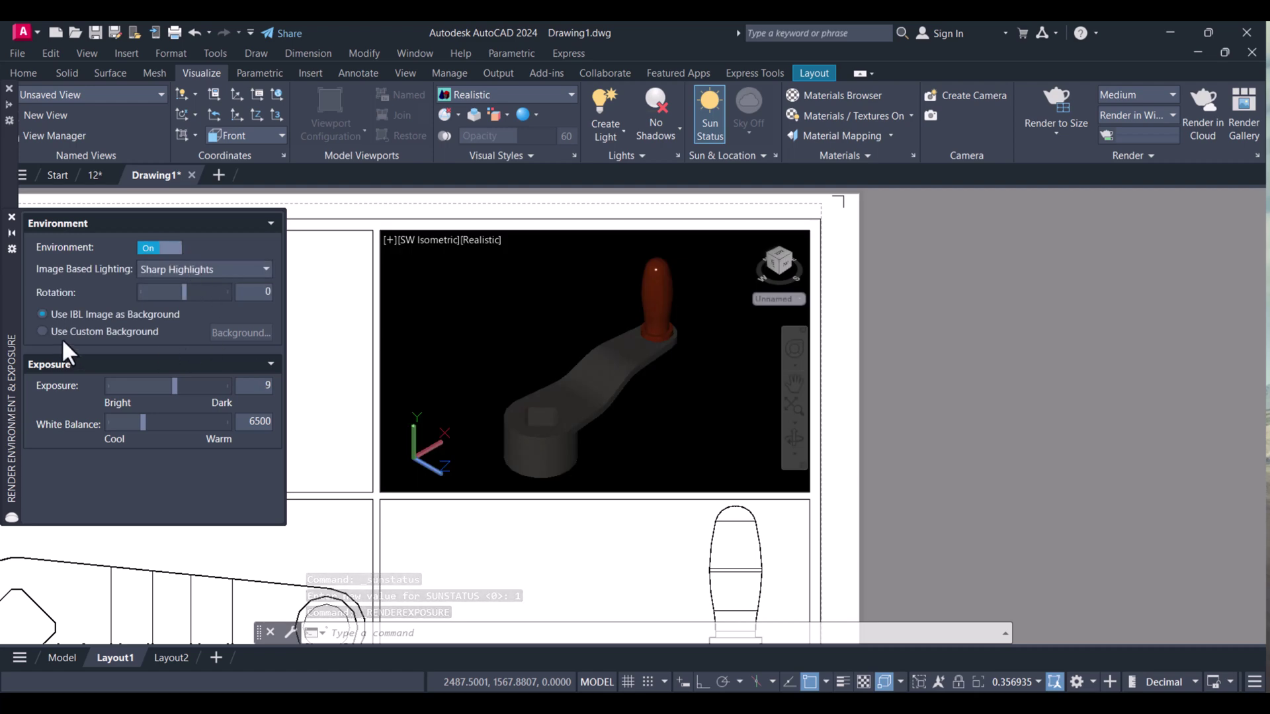
pyautogui.click(42, 330)
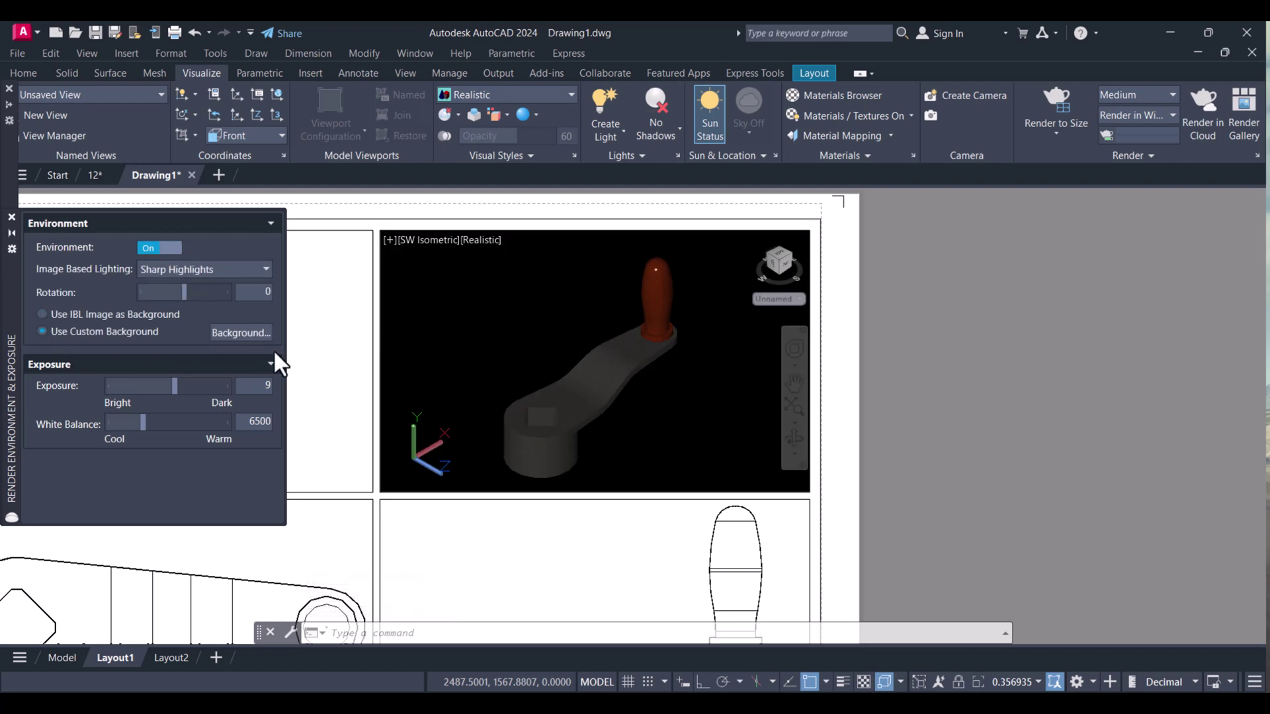
pyautogui.click(240, 332)
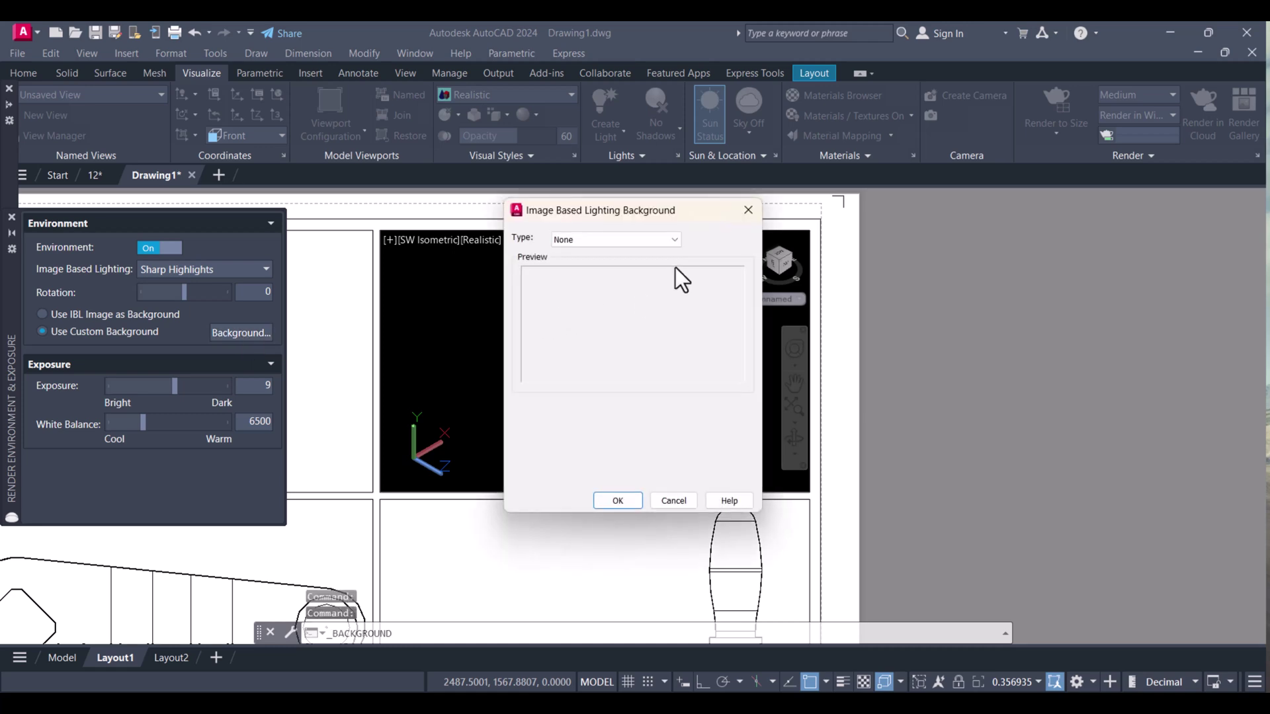
pyautogui.click(670, 238)
pyautogui.click(600, 260)
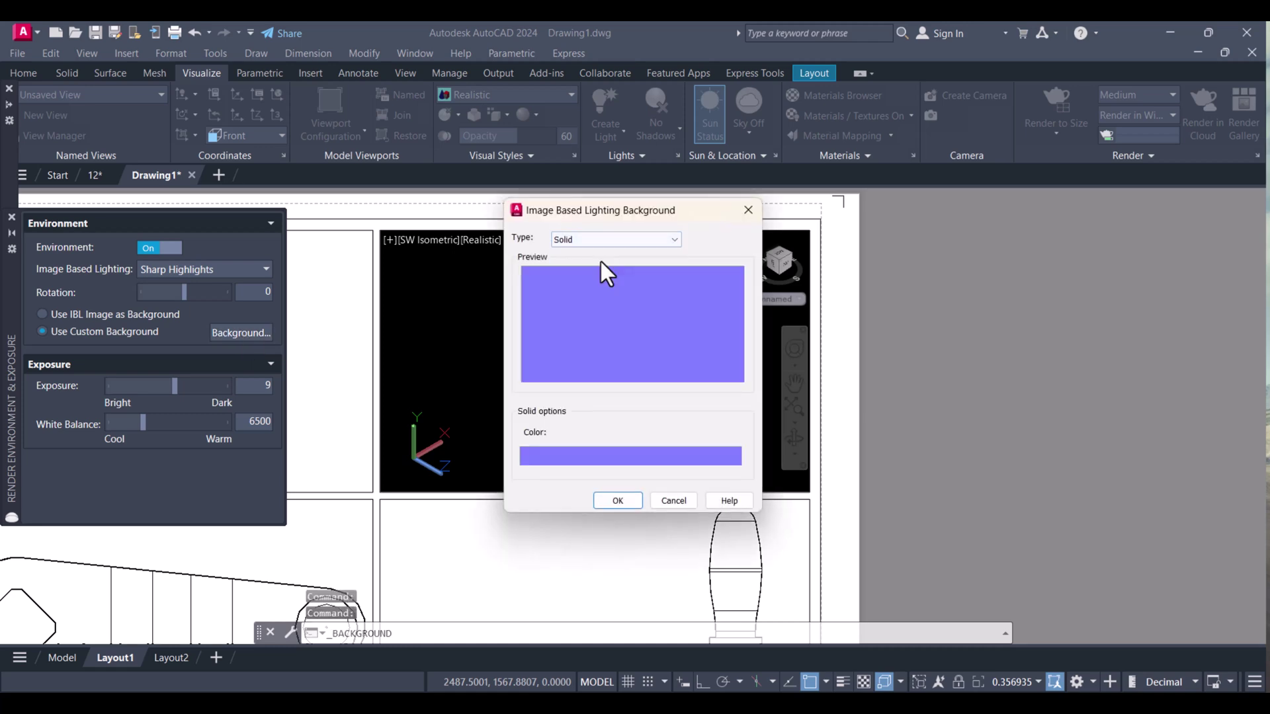
pyautogui.click(601, 460)
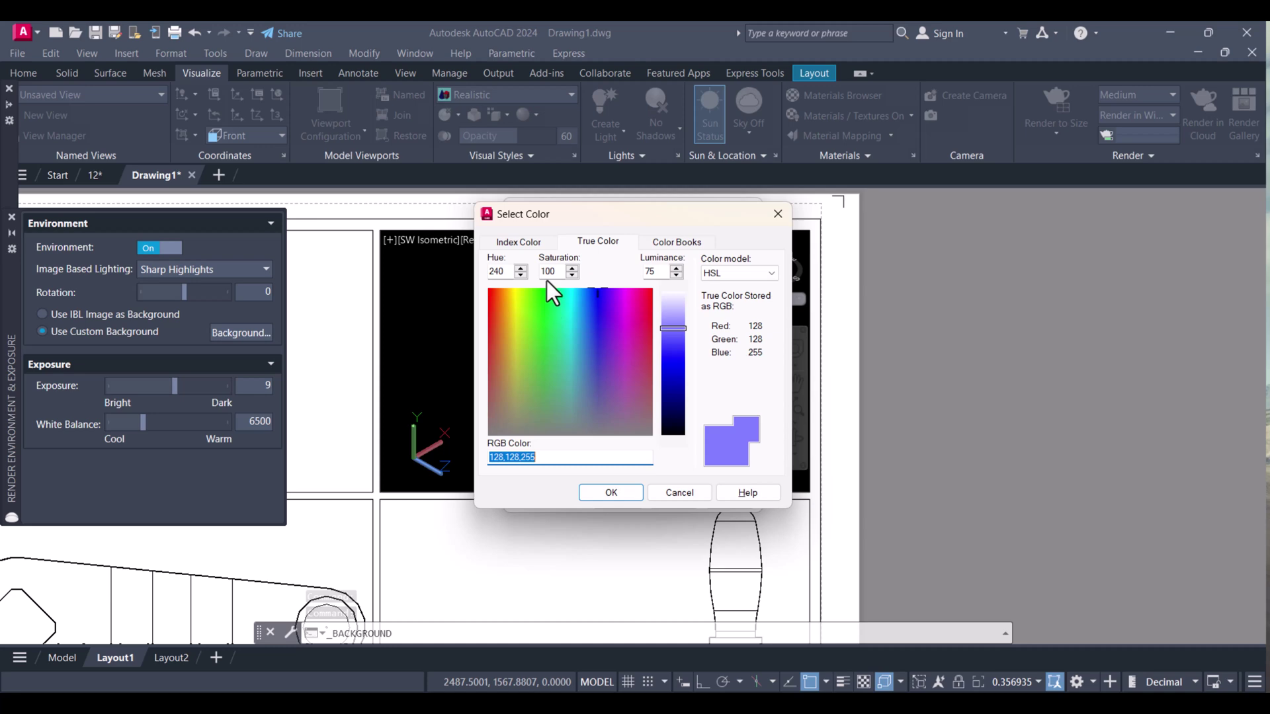
pyautogui.click(517, 242)
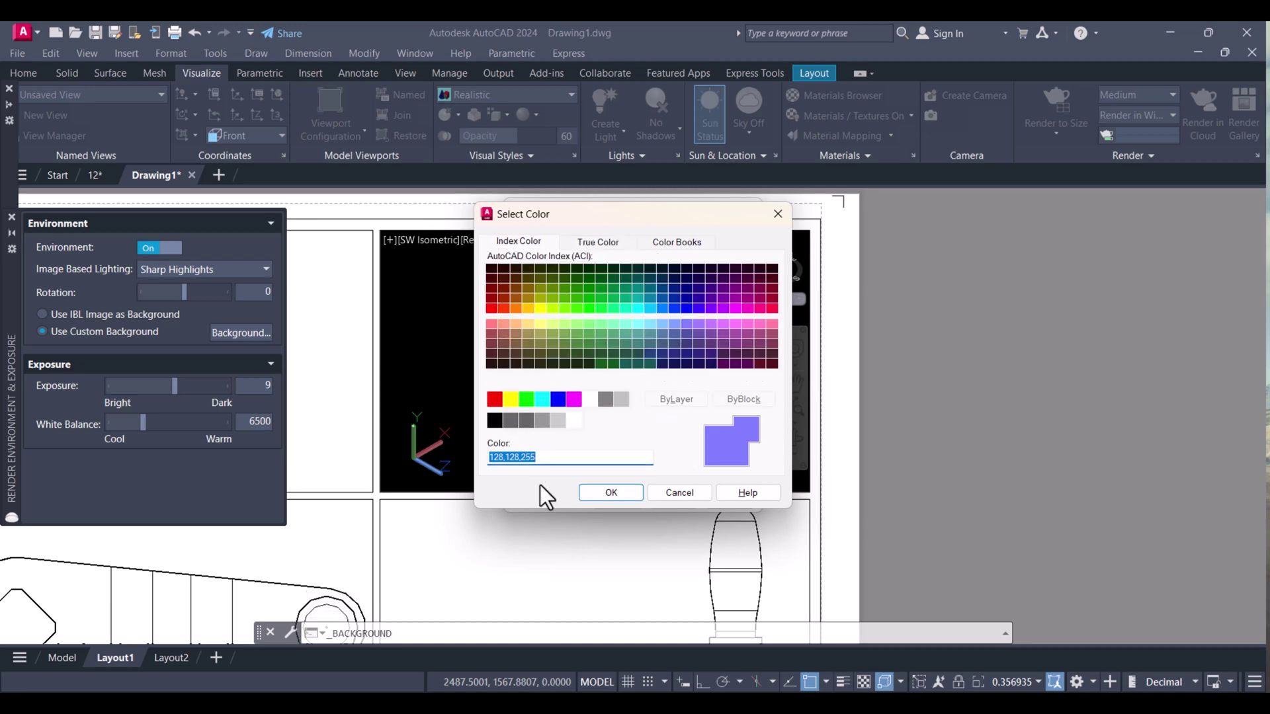
pyautogui.click(587, 400)
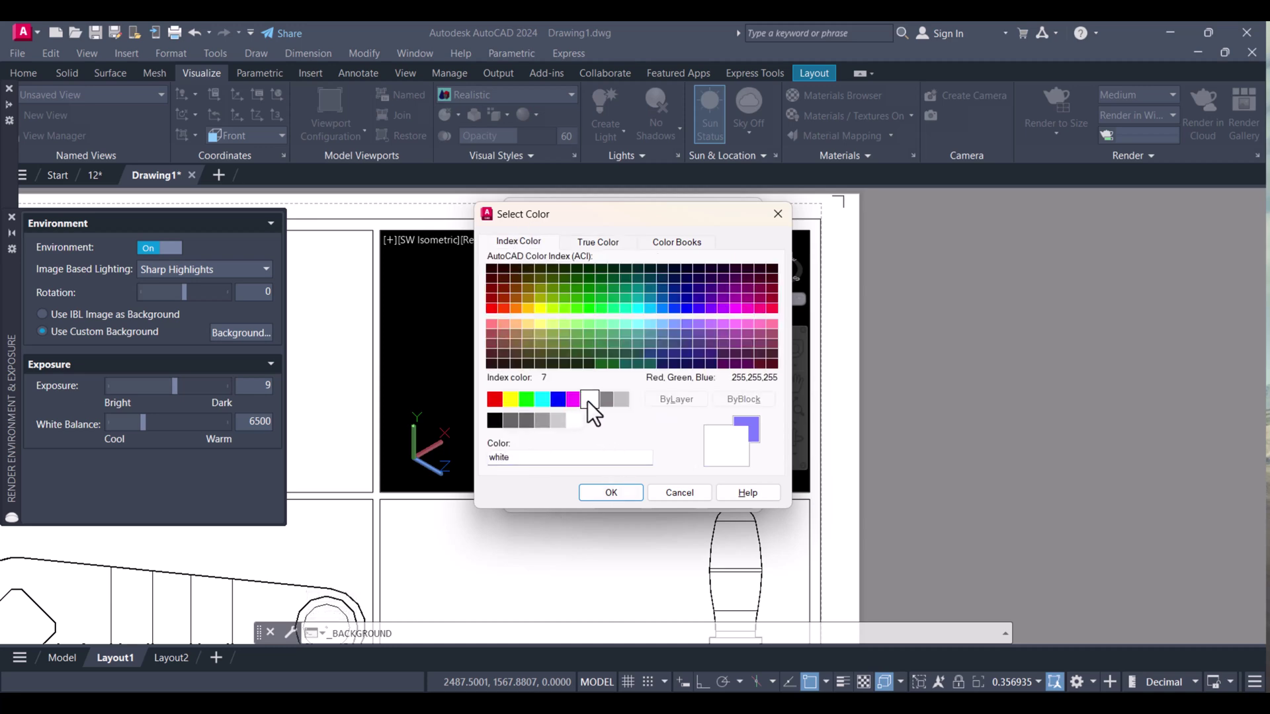
pyautogui.click(615, 492)
pyautogui.click(614, 496)
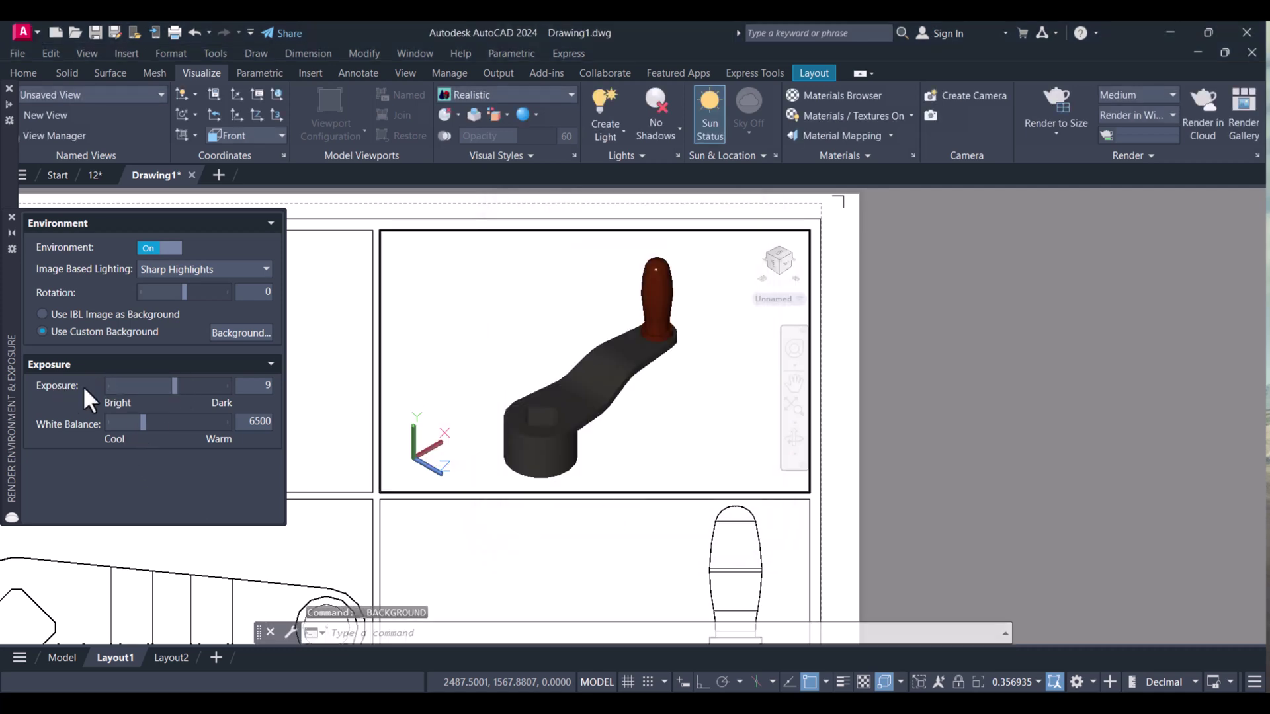
# Step: Set the render exposure to 6 and close the environment and exposure settings
pyautogui.moveTo(174, 388); pyautogui.dragTo(161, 387)
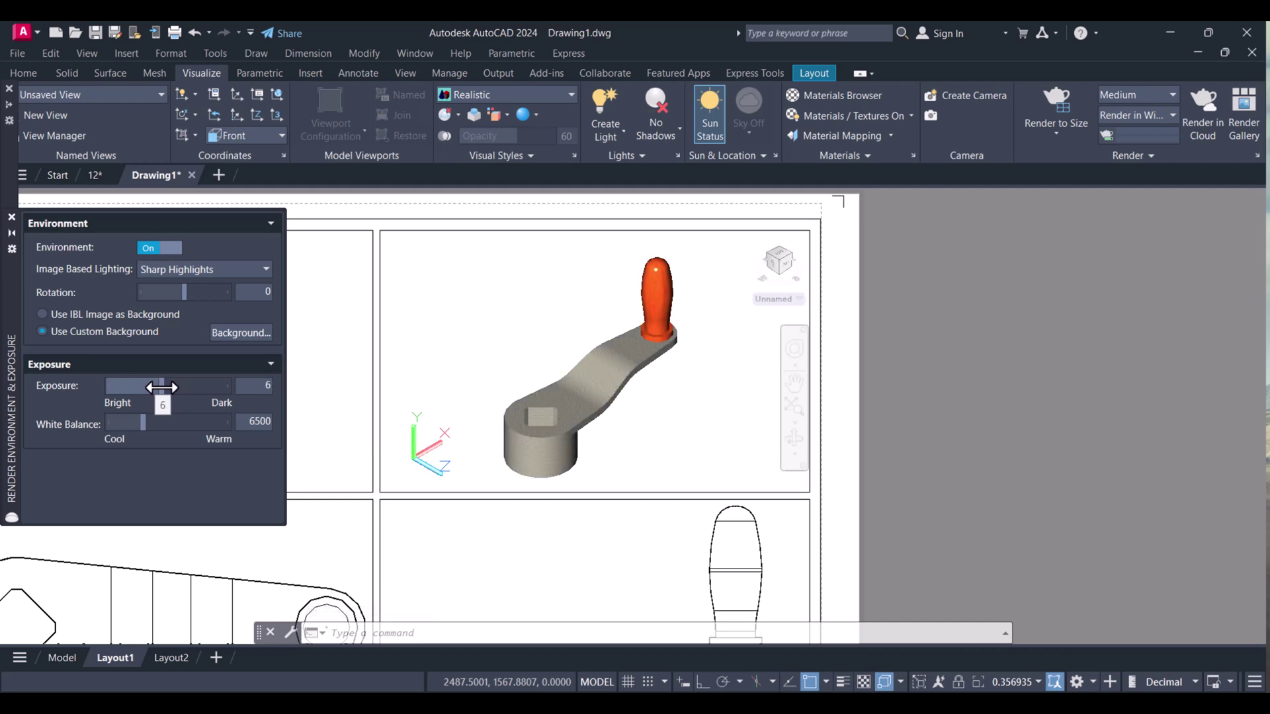
pyautogui.click(11, 217)
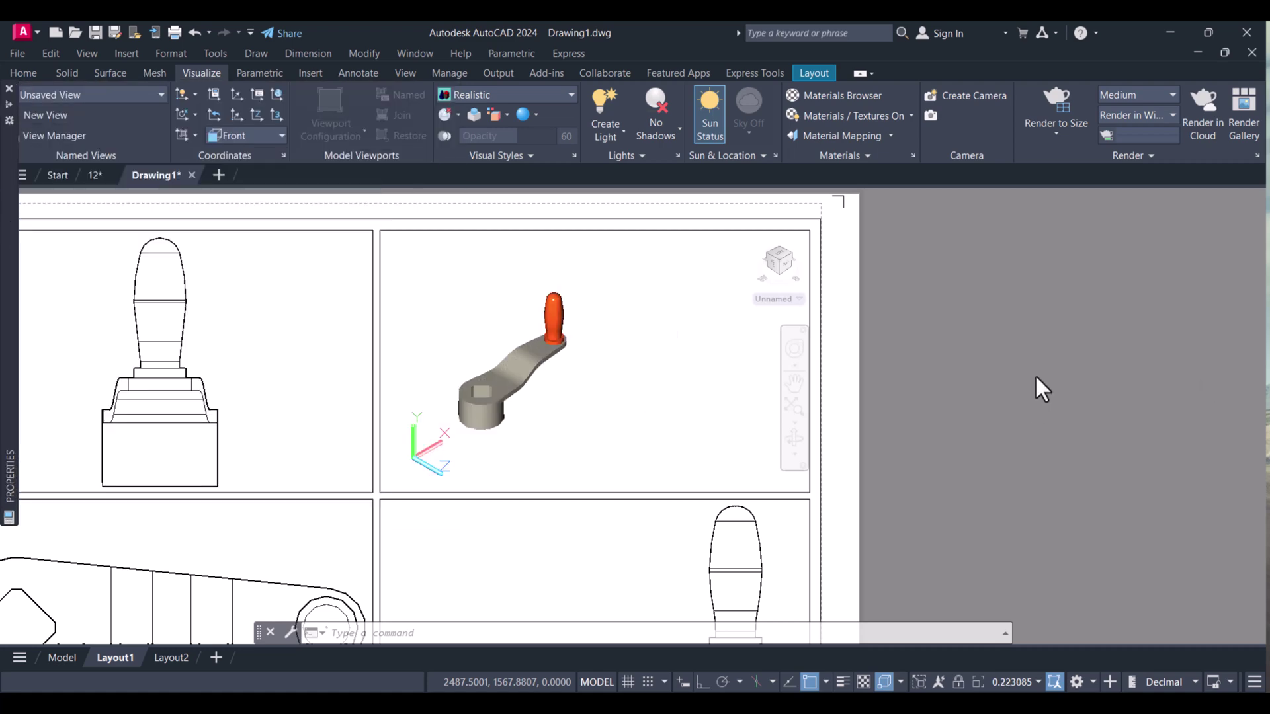
# Step: Zoom the upper-right viewport to the extents of the crank handle and return to paper space
pyautogui.click(512, 632)
pyautogui.write('z')
pyautogui.press('Return')
pyautogui.write('e')
pyautogui.press('Return')
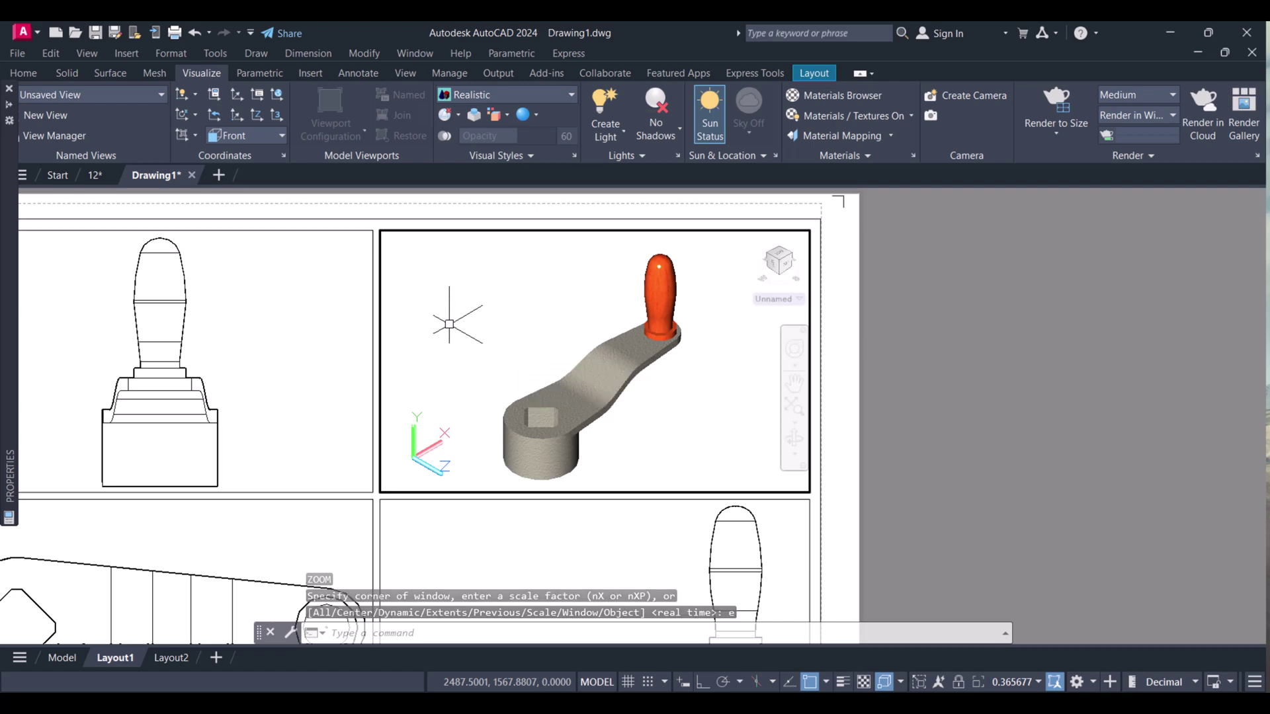
pyautogui.doubleClick(846, 323)
pyautogui.scroll(-3, 846, 323)
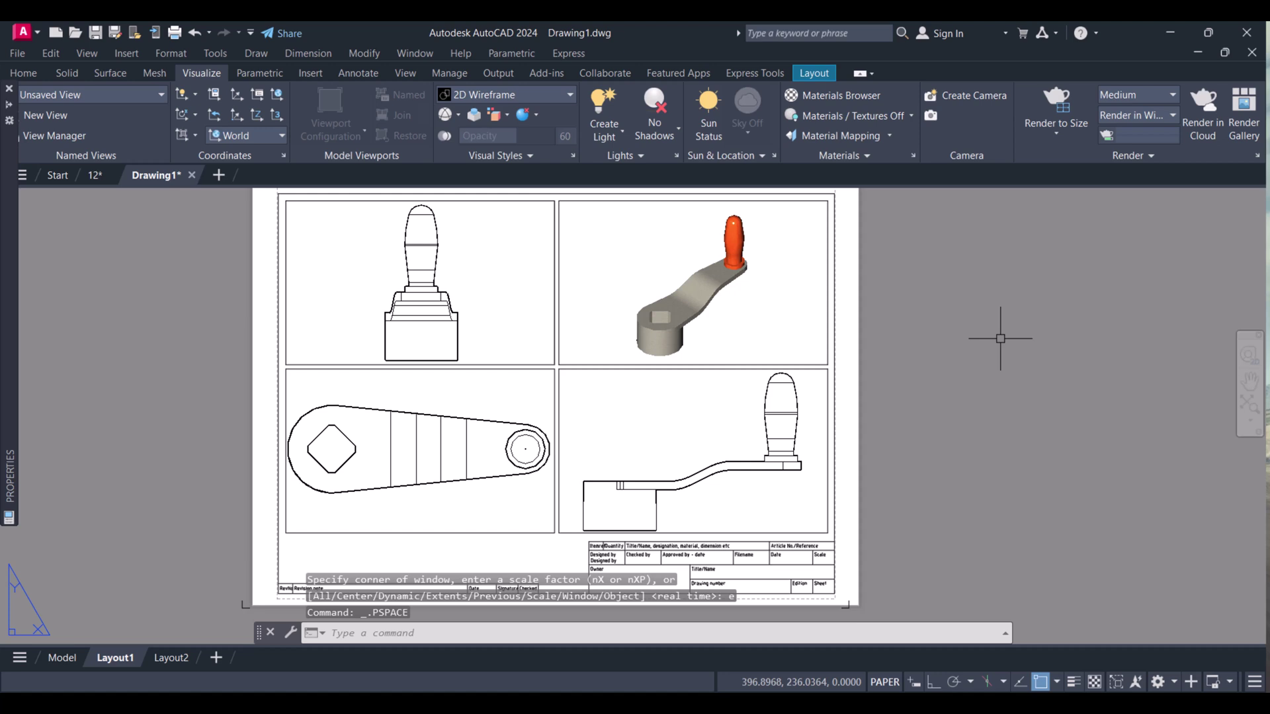
pyautogui.moveTo(996, 356); pyautogui.dragTo(996, 371, button='middle')
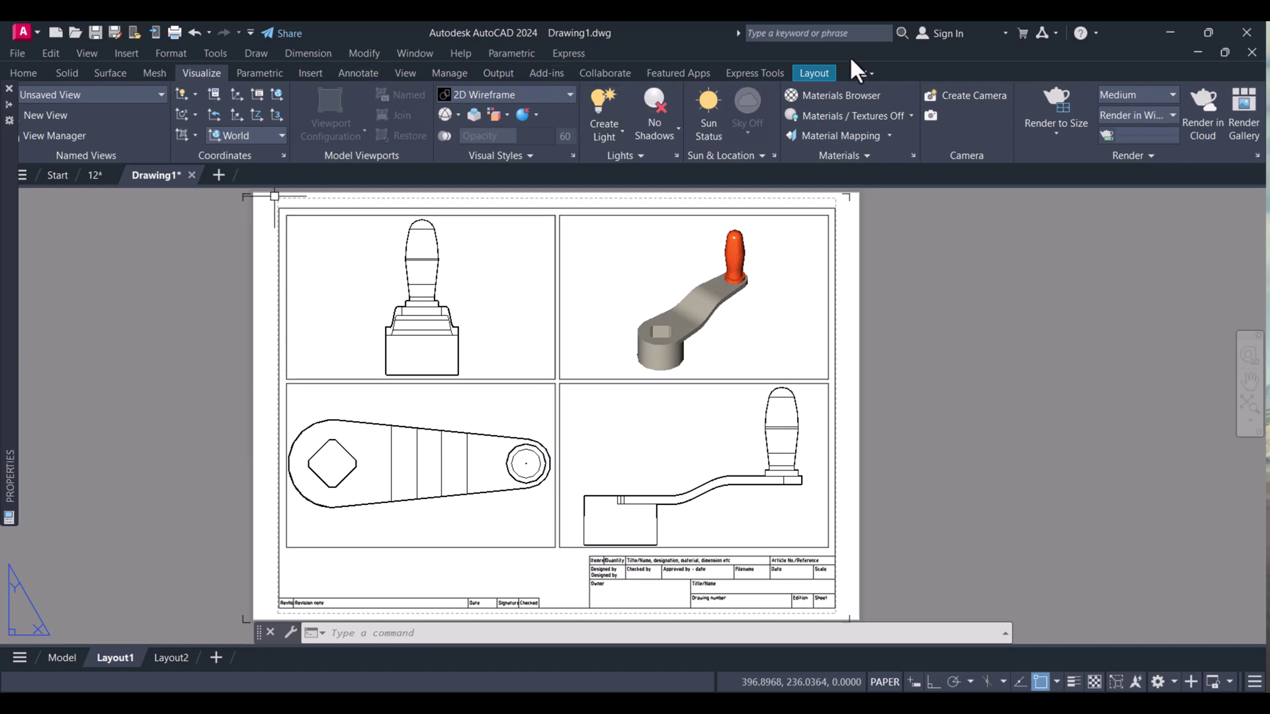
# Step: Lock the view of the upper-left viewport
pyautogui.click(807, 74)
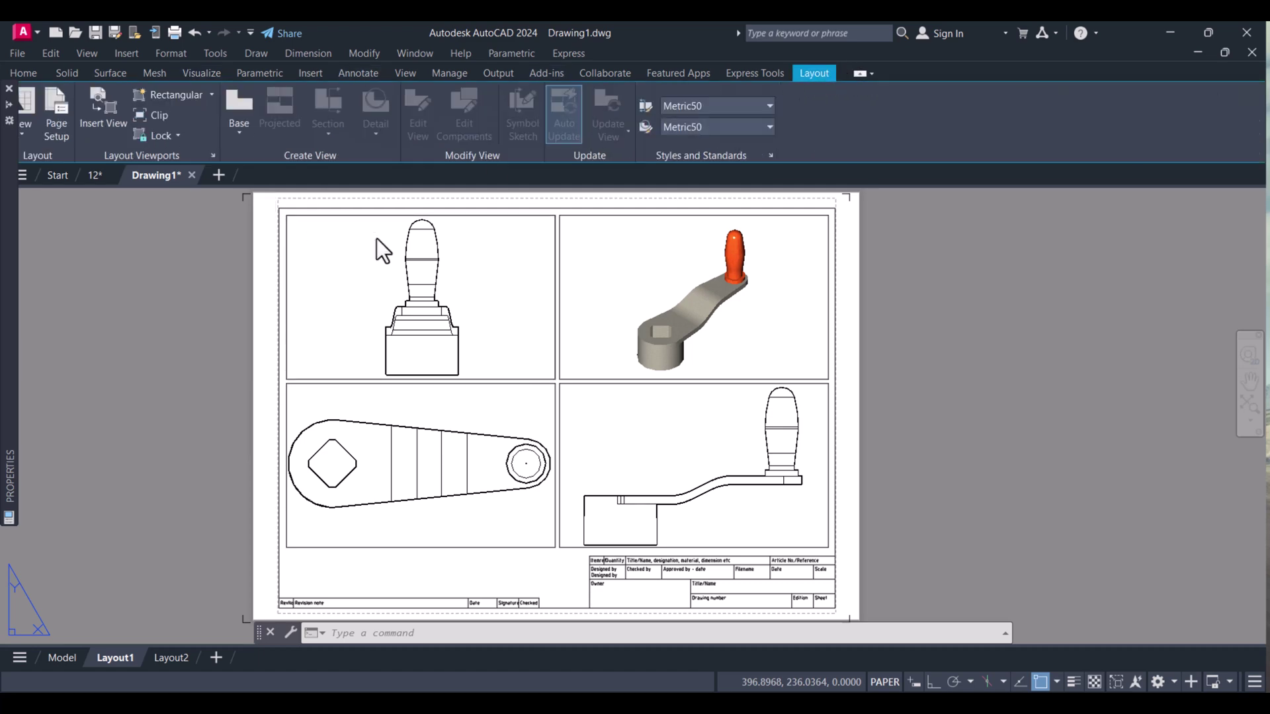
pyautogui.click(338, 216)
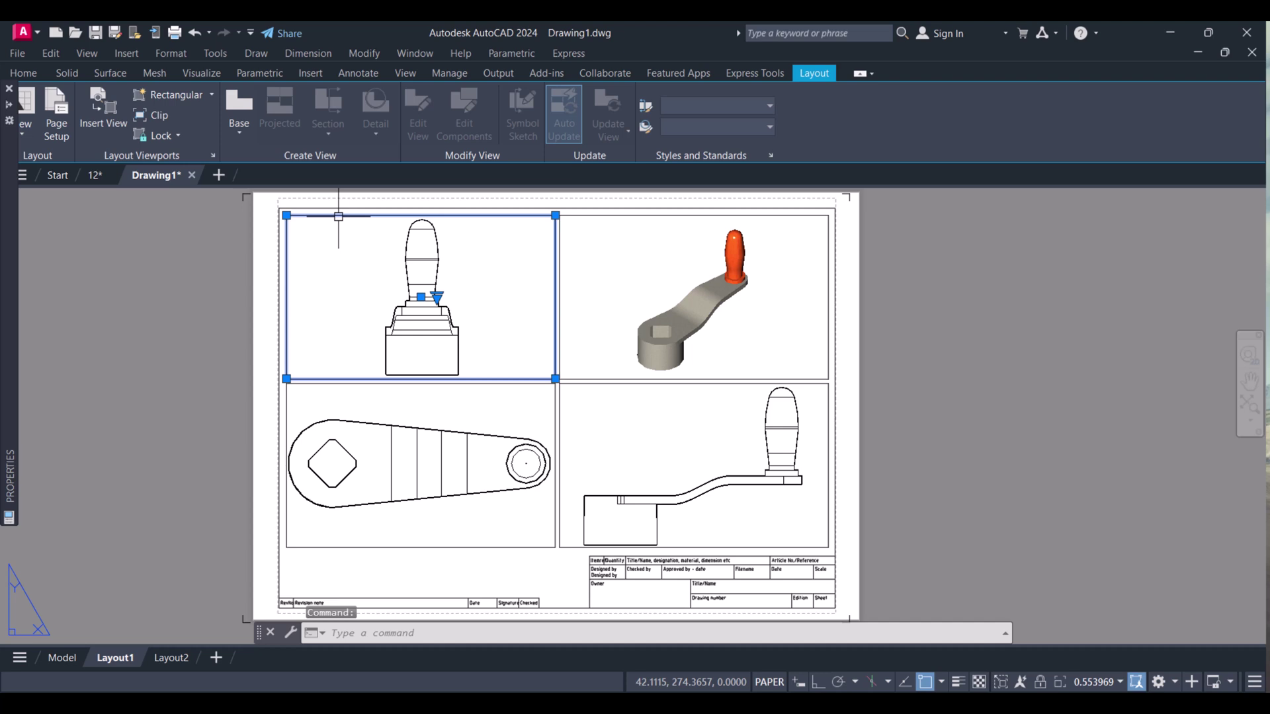
pyautogui.press('Escape')
pyautogui.doubleClick(326, 249)
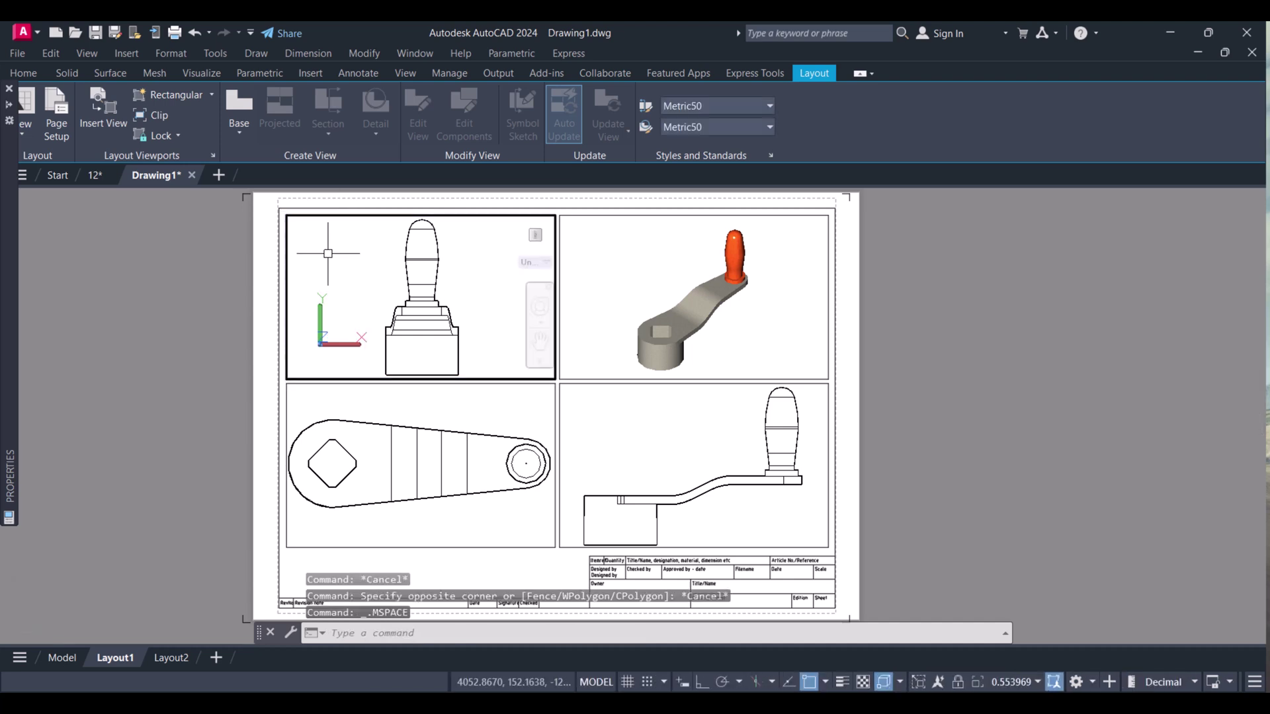
pyautogui.click(165, 134)
pyautogui.click(165, 162)
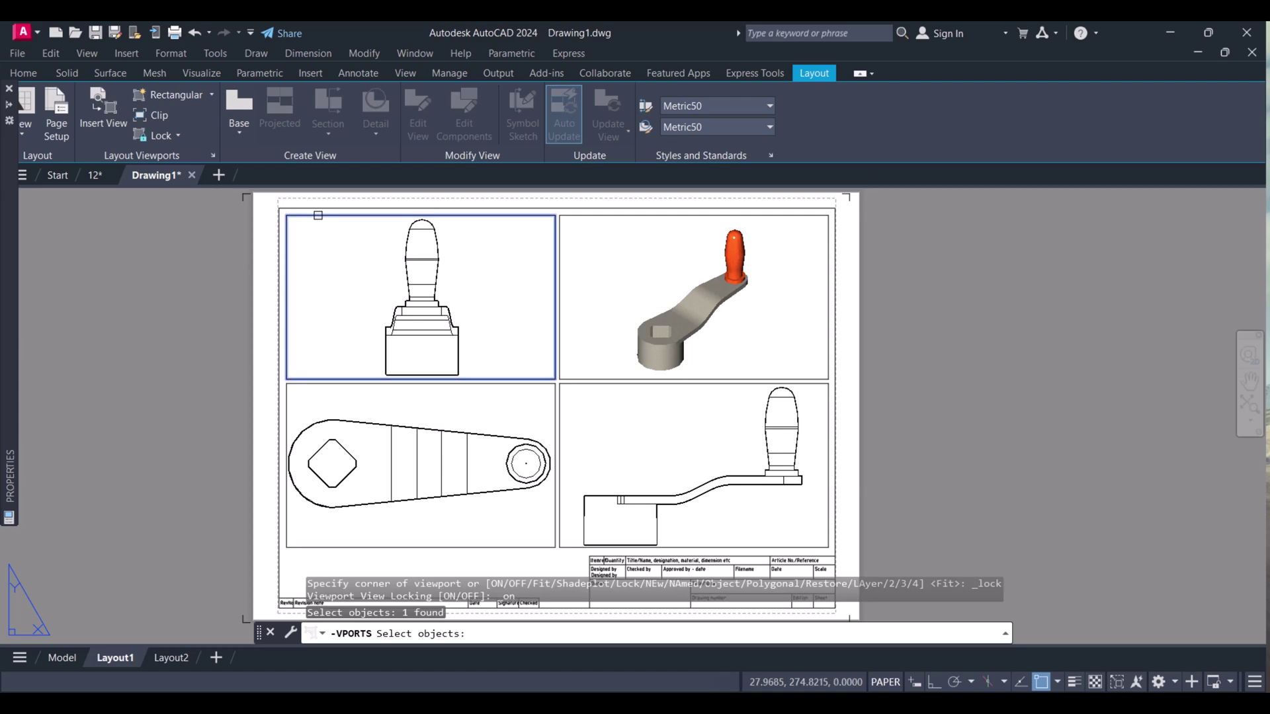
pyautogui.press('Return')
# Step: Activate the upper-left viewport and zoom in and out to test its view lock
pyautogui.click(334, 250)
pyautogui.click(409, 282)
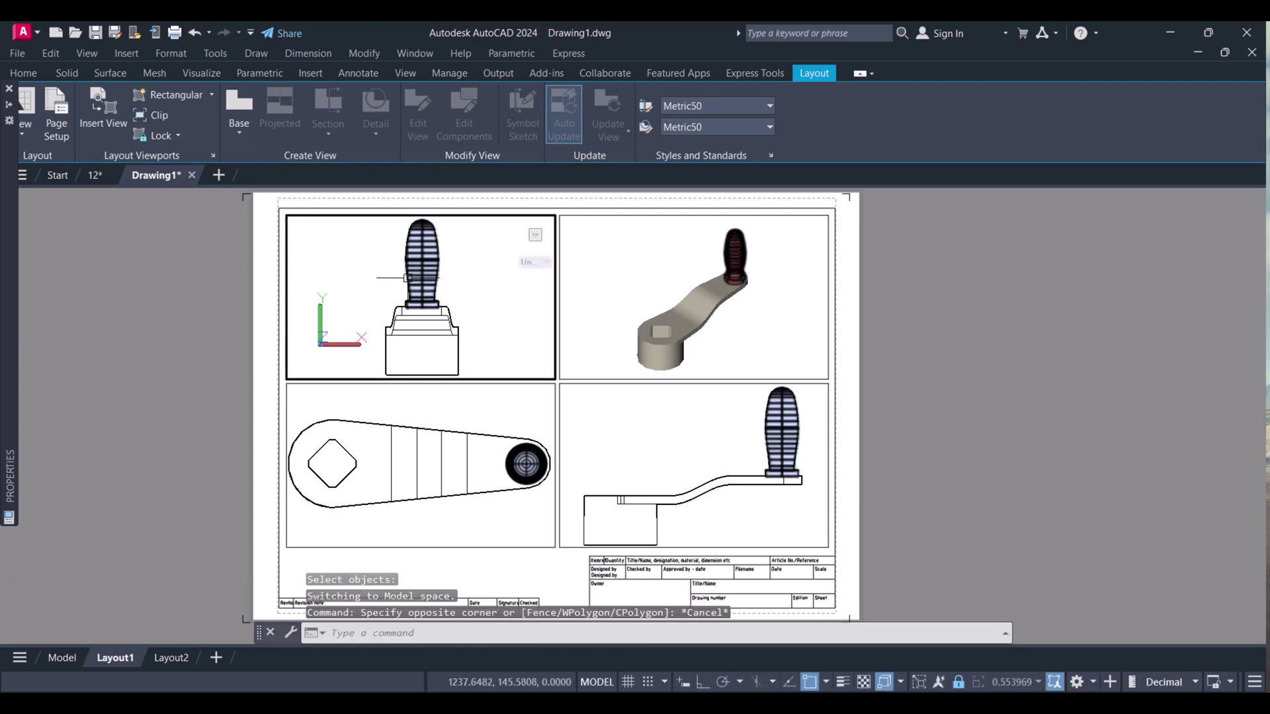
pyautogui.scroll(6, 409, 282)
pyautogui.scroll(-5, 510, 296)
pyautogui.scroll(4, 510, 296)
pyautogui.scroll(-5, 419, 302)
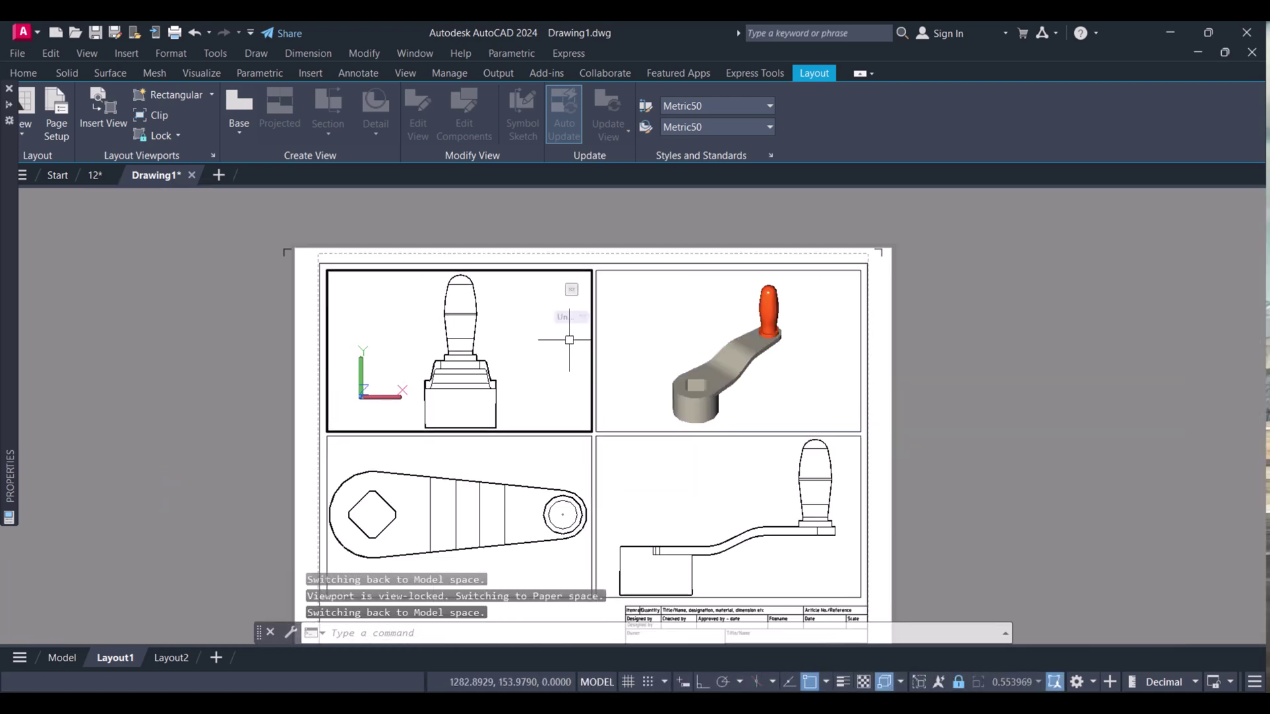
# Step: Activate the upper-right viewport, try zooming its unlocked view in and out, and zoom back to the extents of the crank handle
pyautogui.press('Escape')
pyautogui.click(713, 393)
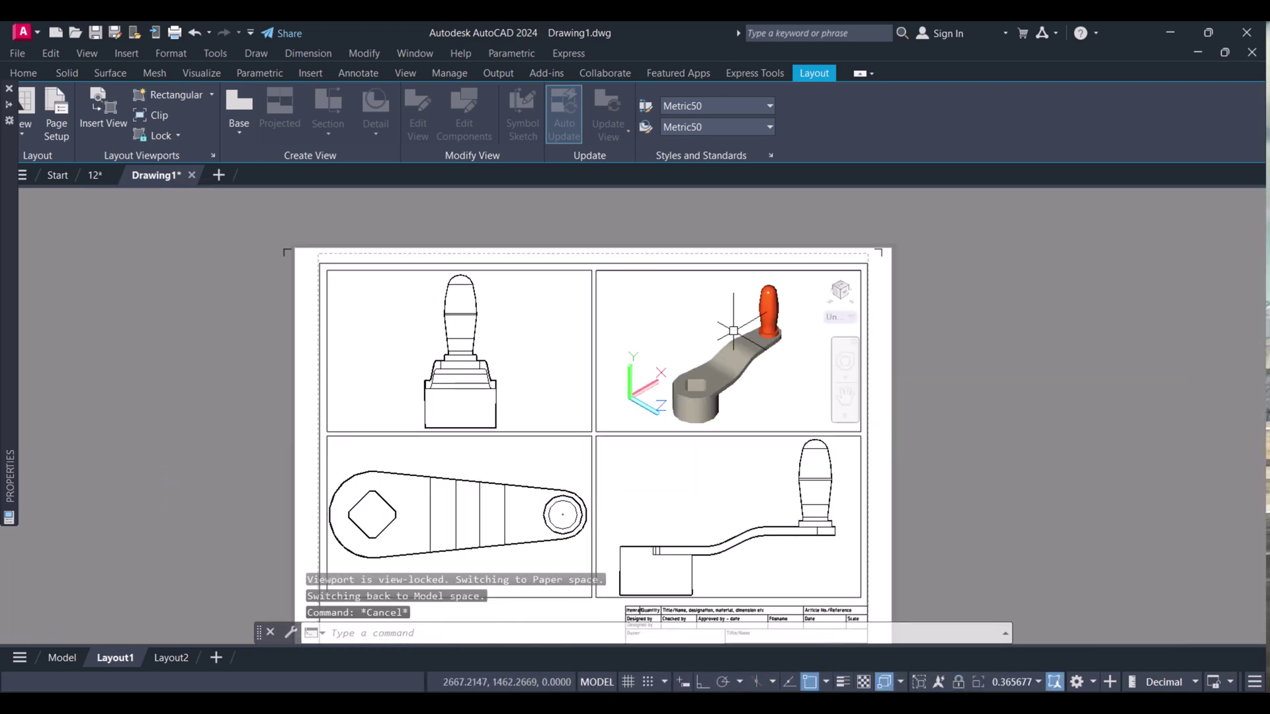
pyautogui.scroll(4, 733, 330)
pyautogui.scroll(-2, 734, 330)
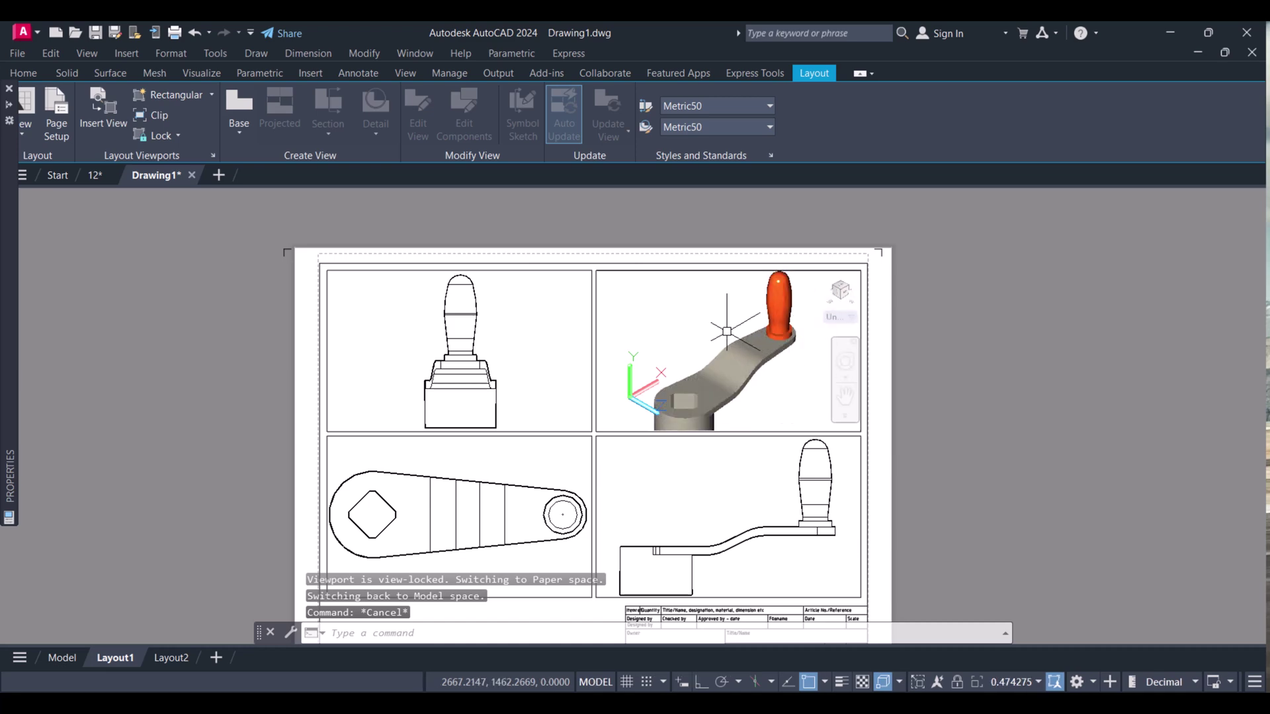
pyautogui.scroll(-2, 714, 334)
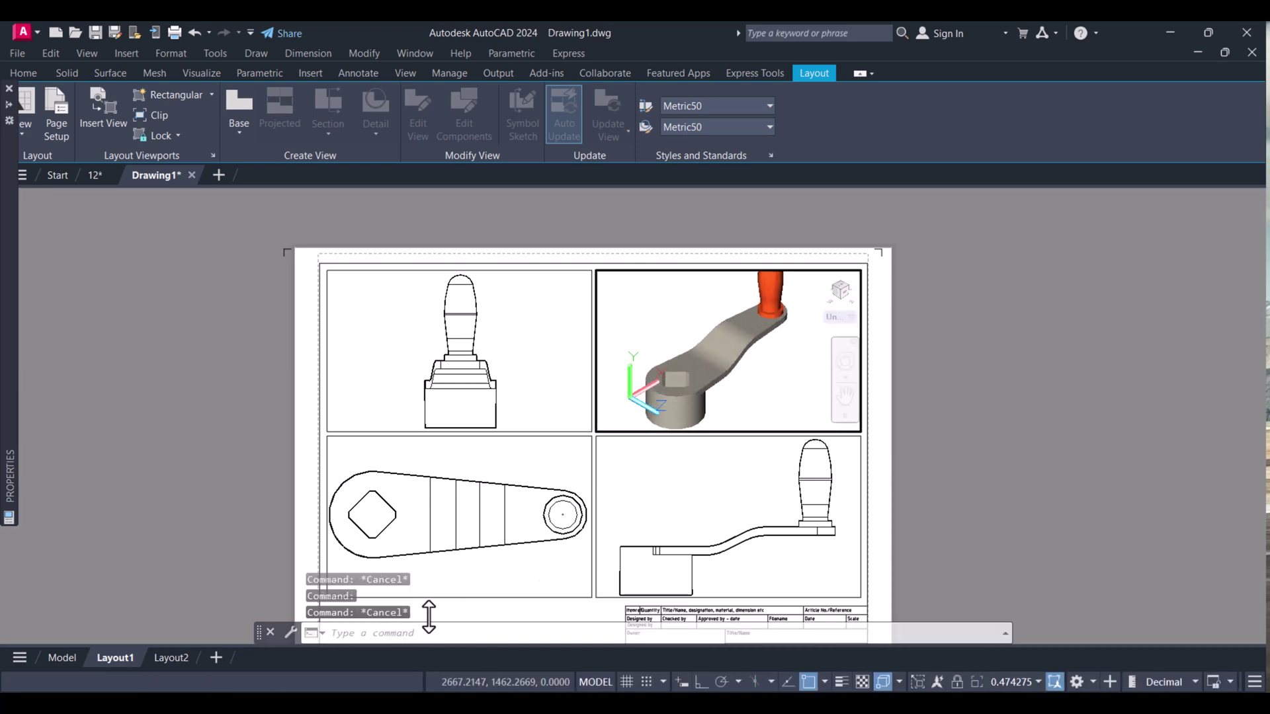
pyautogui.write('z')
pyautogui.press('Return')
pyautogui.write('e')
pyautogui.press('Return')
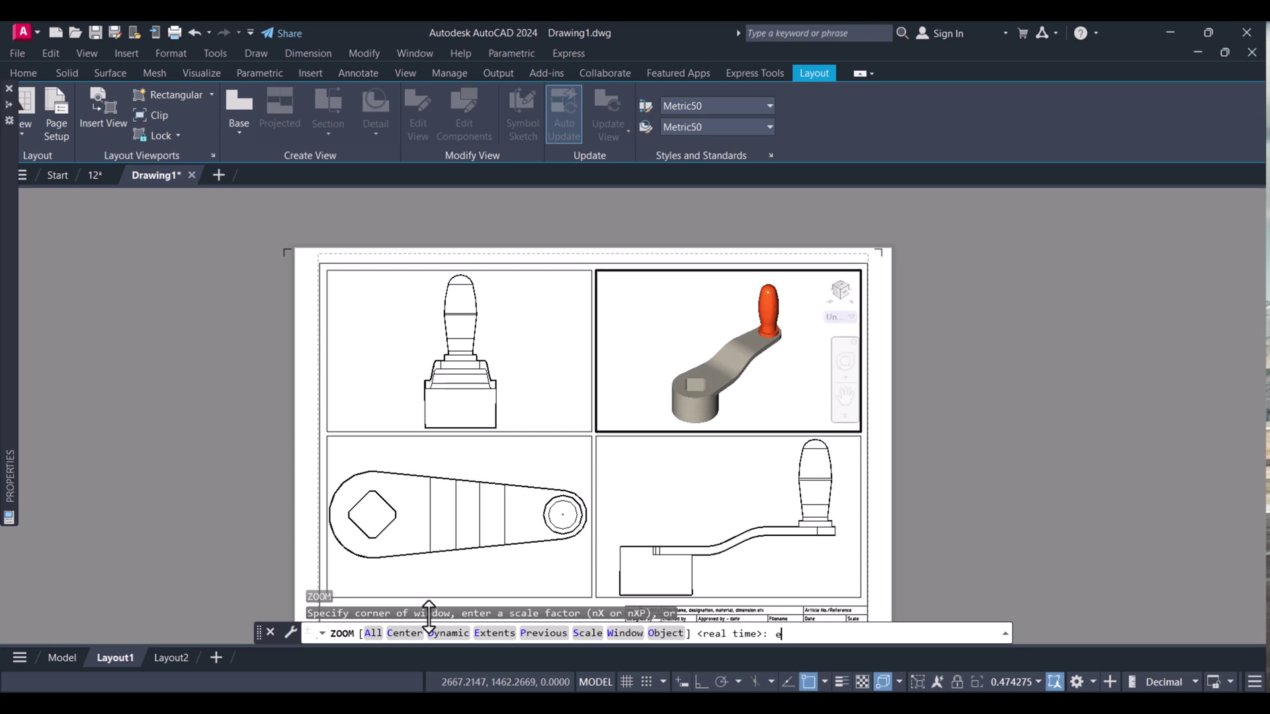
# Step: Unlock the view of the upper-left viewport
pyautogui.click(369, 304)
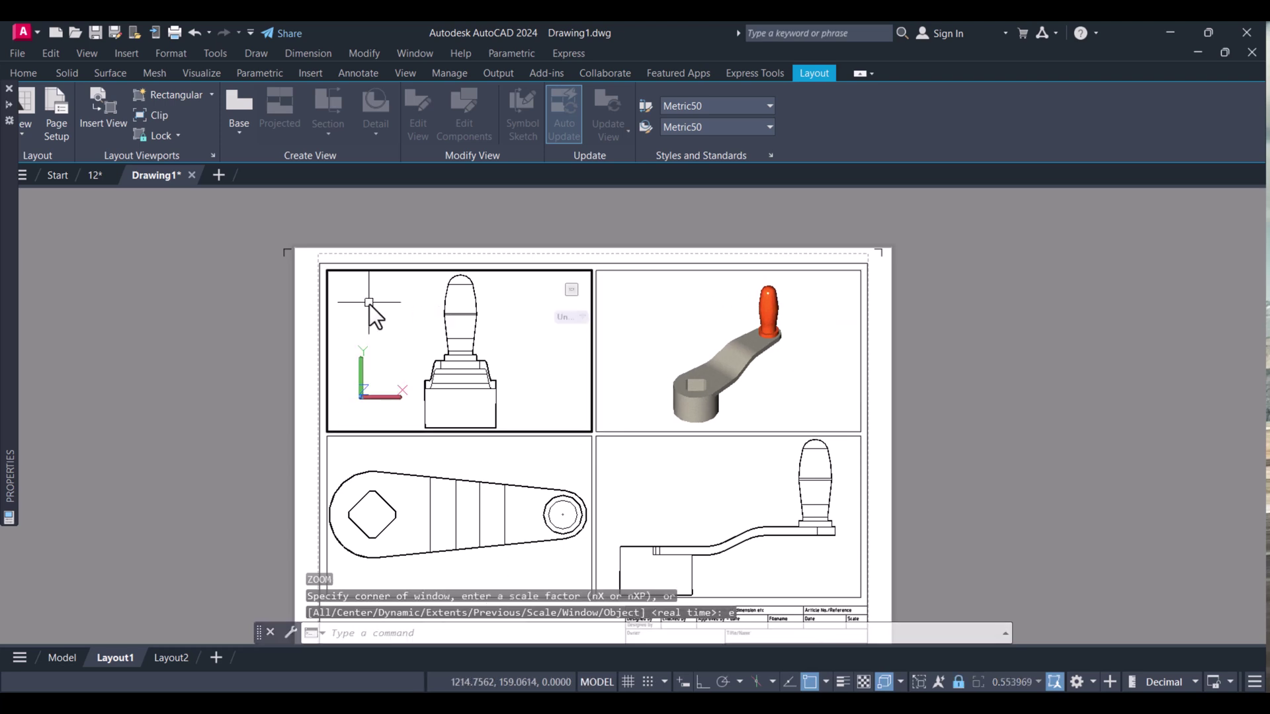
pyautogui.click(152, 136)
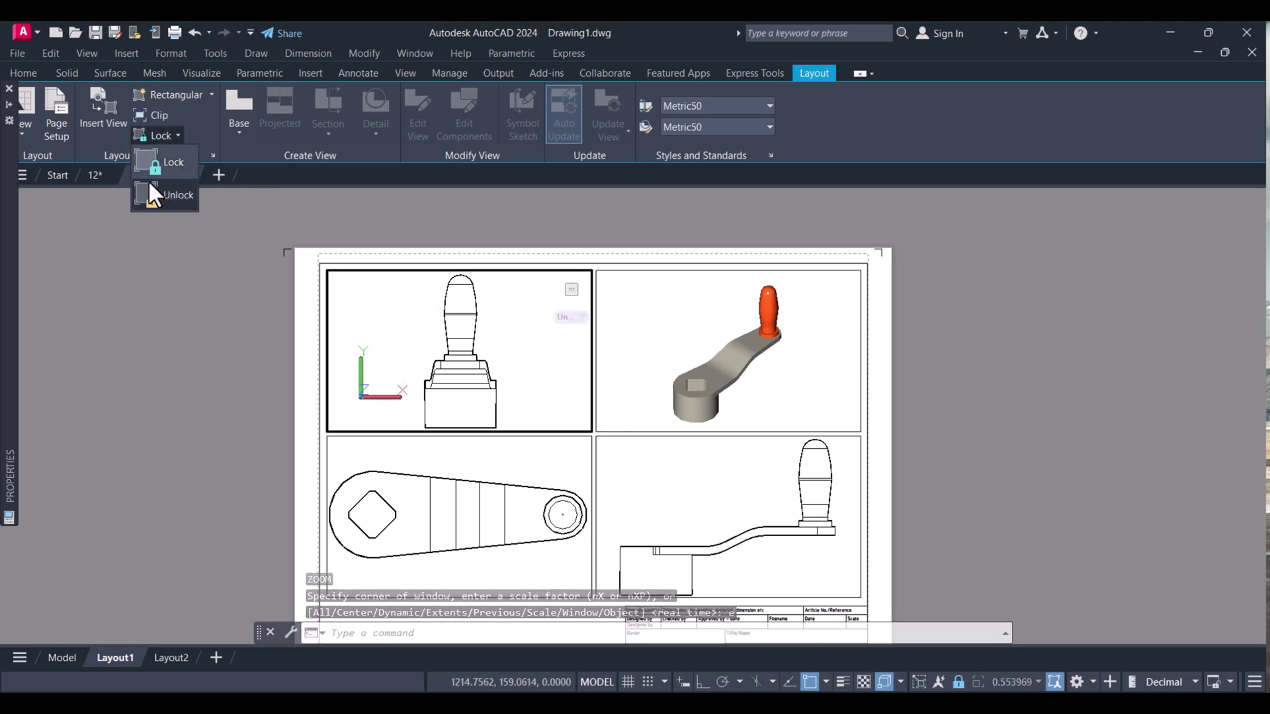
pyautogui.click(160, 189)
pyautogui.click(395, 269)
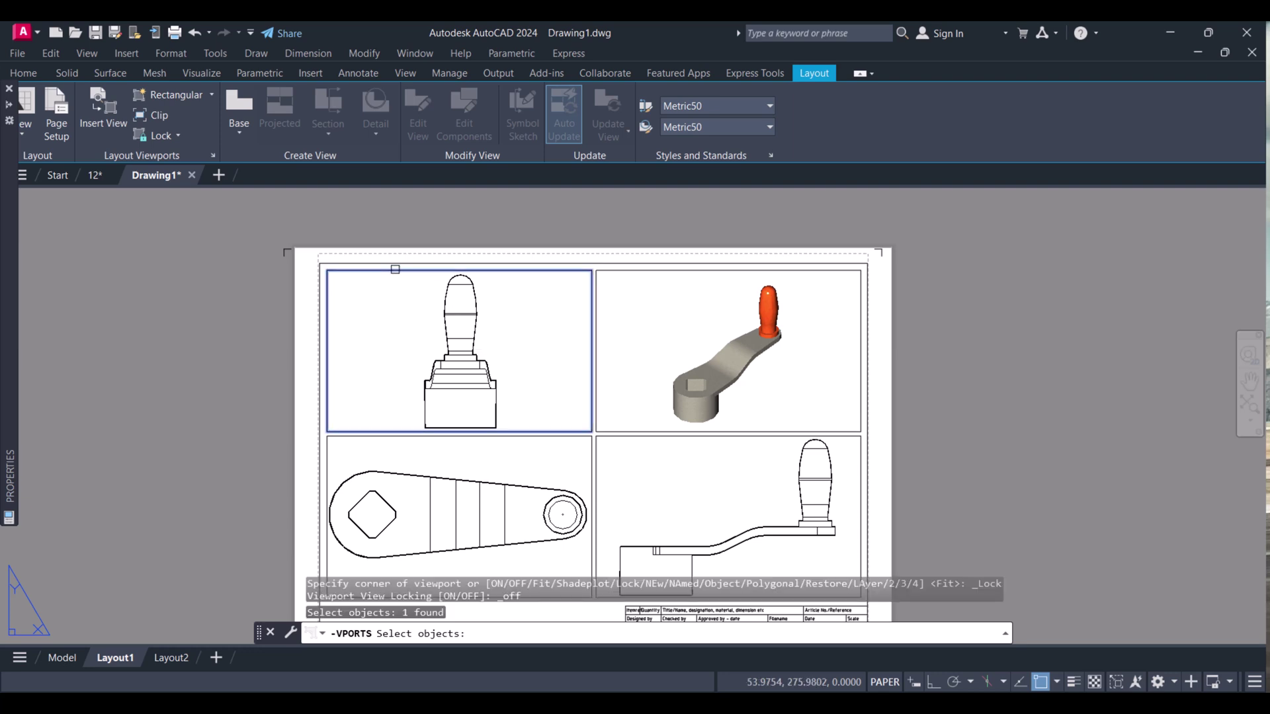
pyautogui.press('Return')
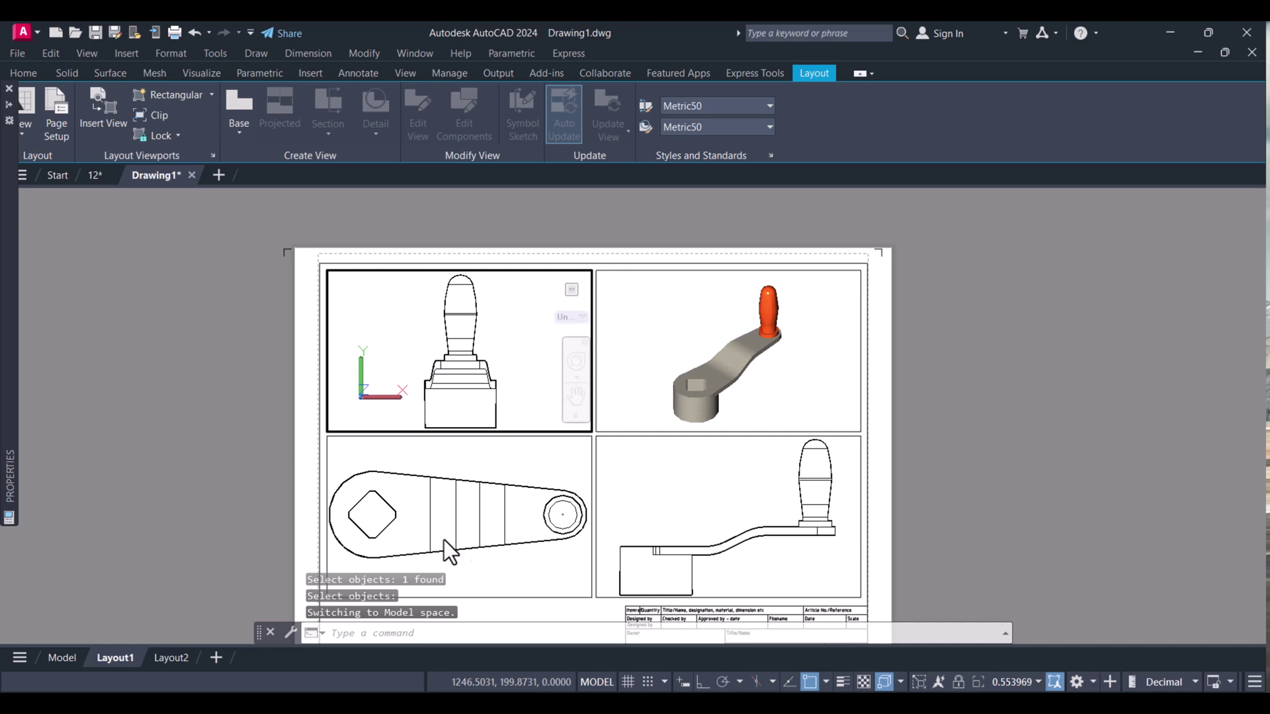
# Step: Activate the lower-right viewport and set VSOBSCUREDEDGES to 1 so the side view's hidden edges are displayed
pyautogui.click(666, 587)
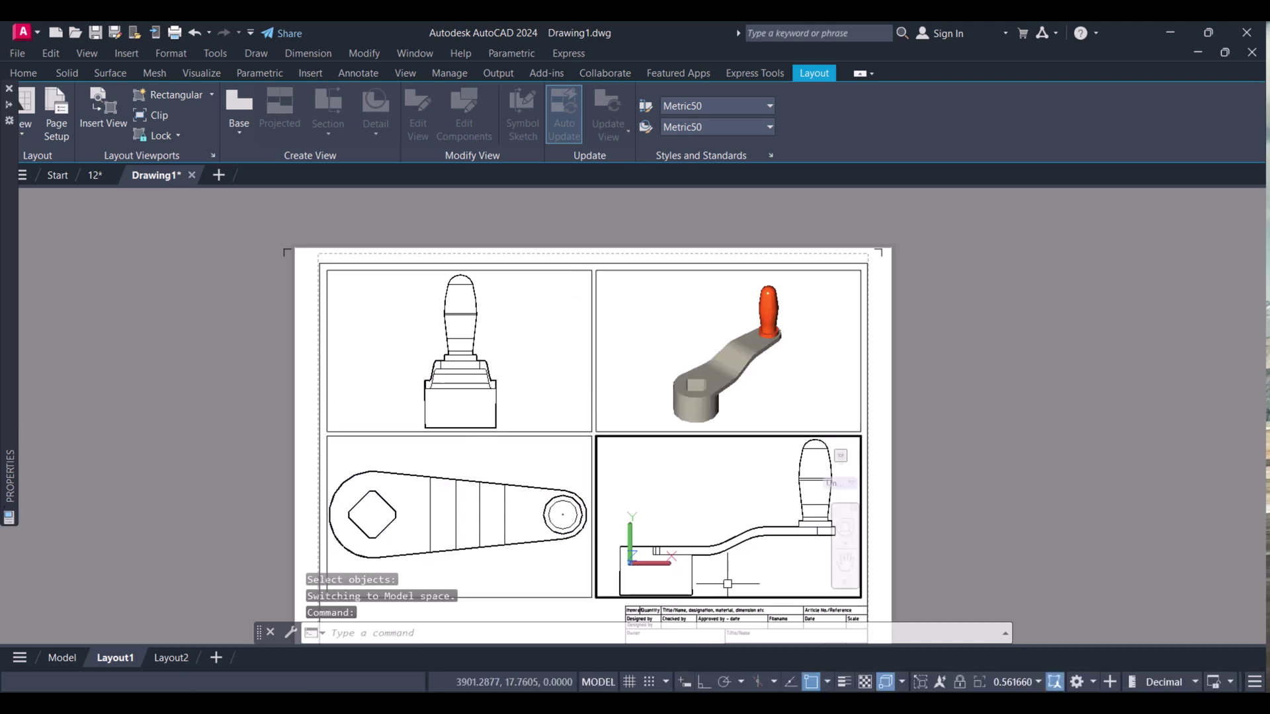
pyautogui.doubleClick(879, 537)
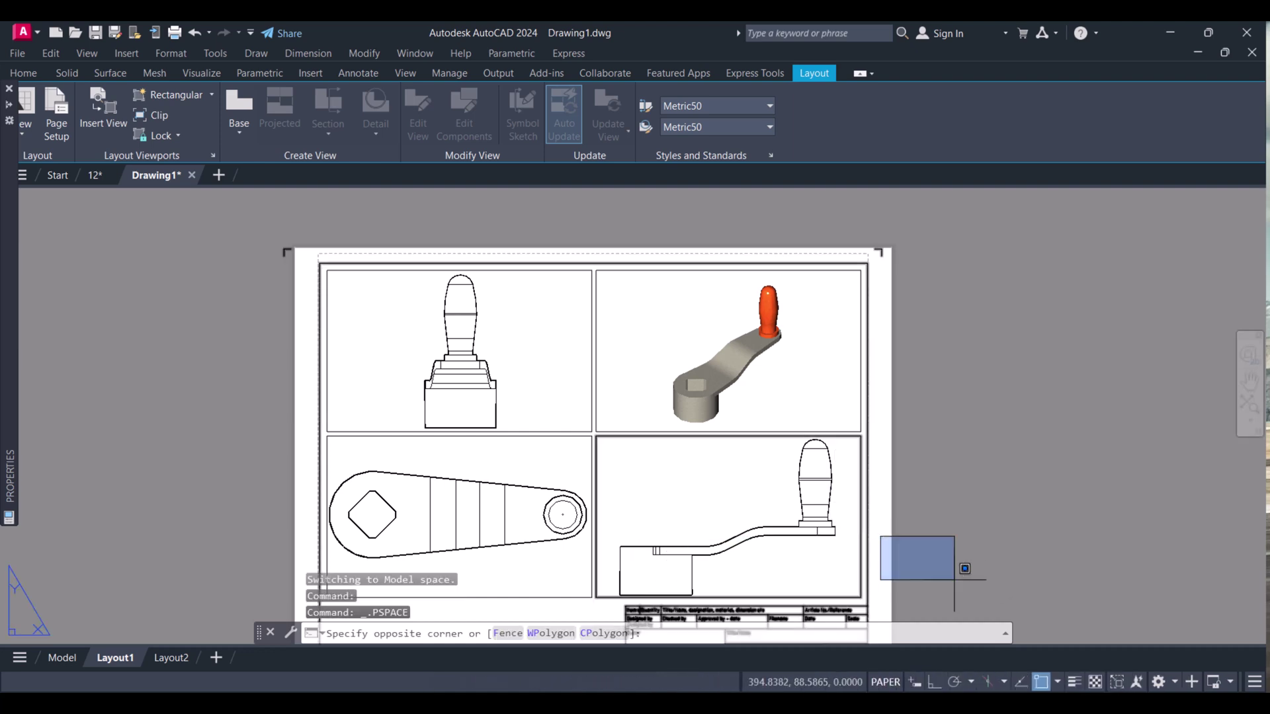
pyautogui.click(972, 587)
pyautogui.scroll(4, 807, 575)
pyautogui.scroll(-3, 802, 445)
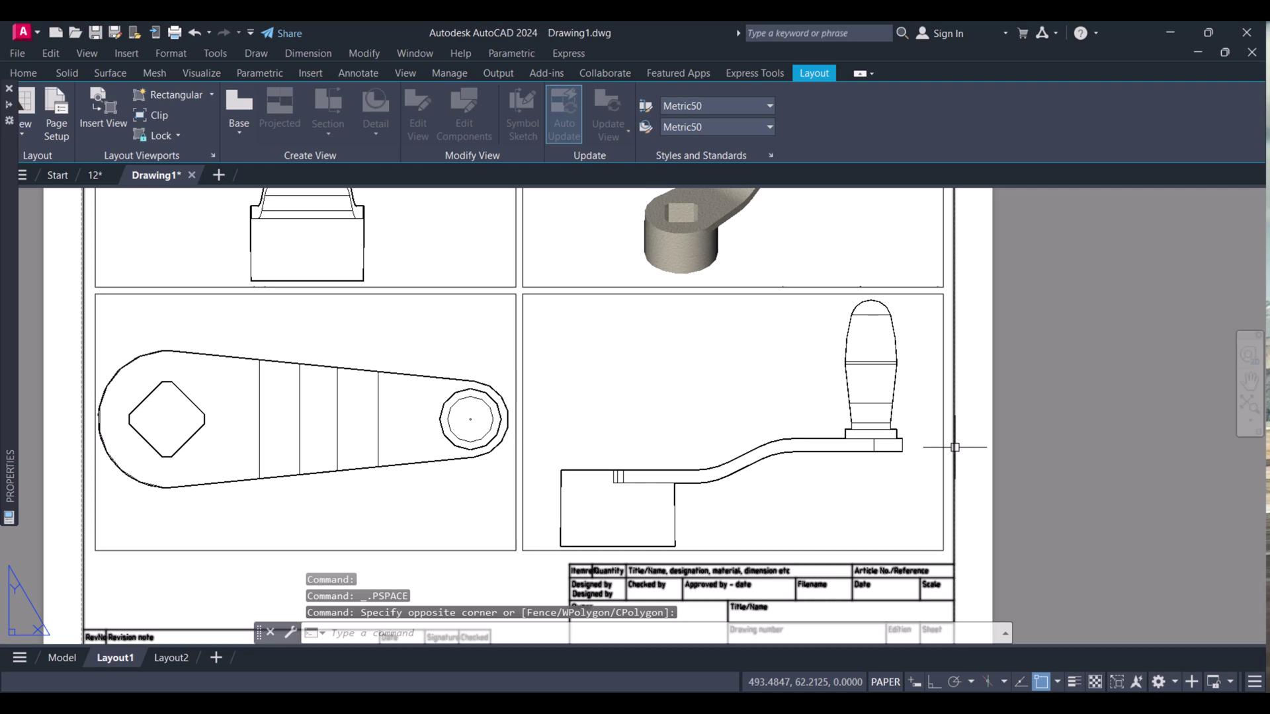
pyautogui.scroll(3, 595, 463)
pyautogui.doubleClick(771, 377)
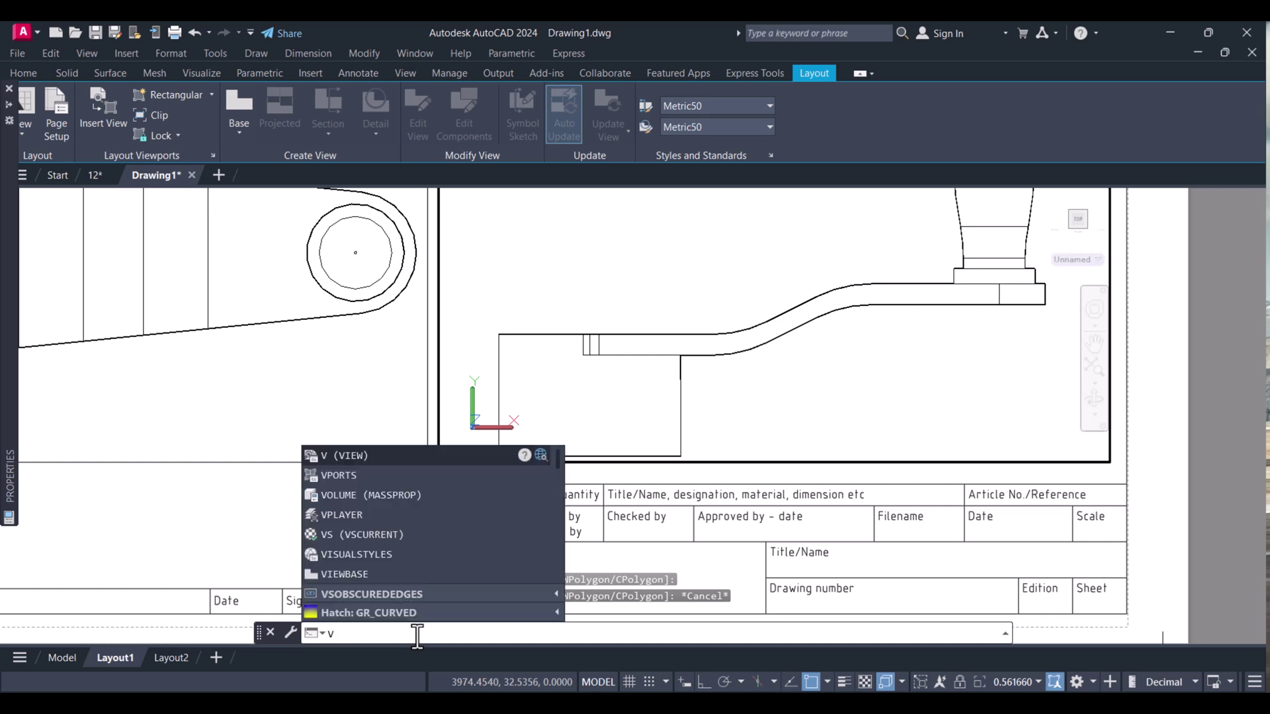
pyautogui.click(331, 593)
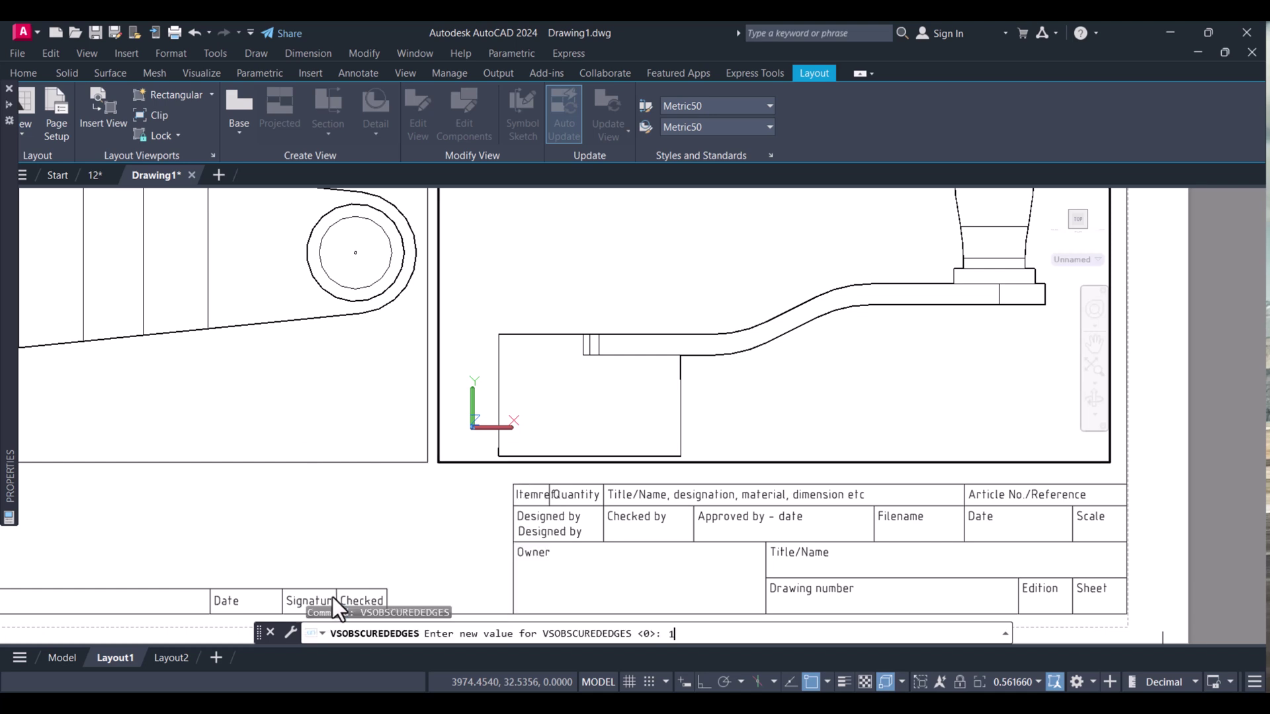
pyautogui.press('Return')
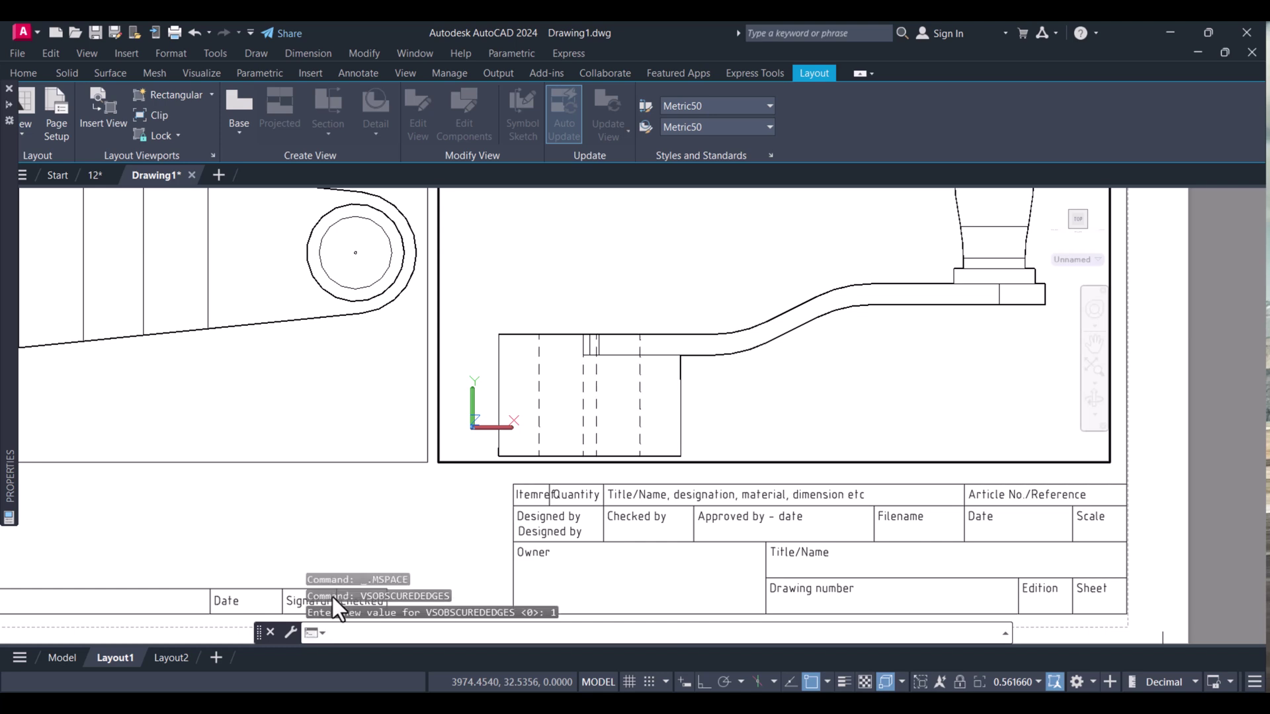
# Step: Zoom the lower-right viewport to the extents of the crank handle and return to paper space
pyautogui.scroll(-2, 794, 457)
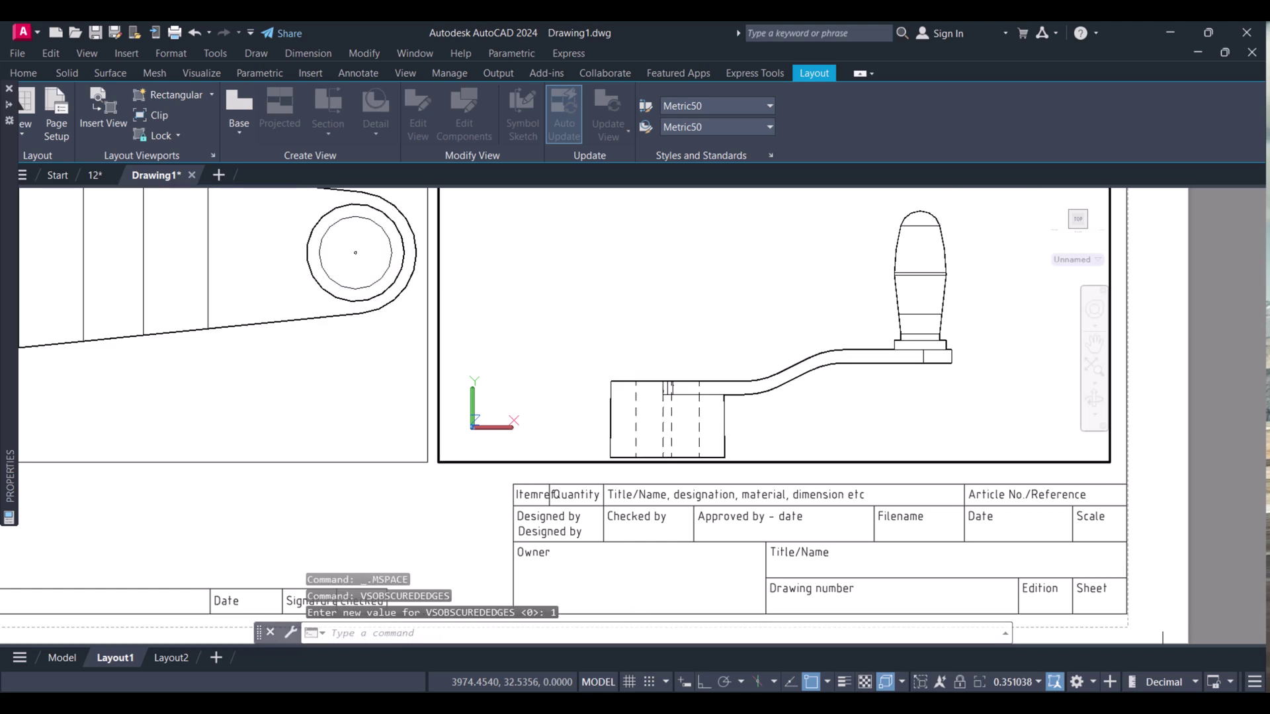
pyautogui.scroll(2, 763, 312)
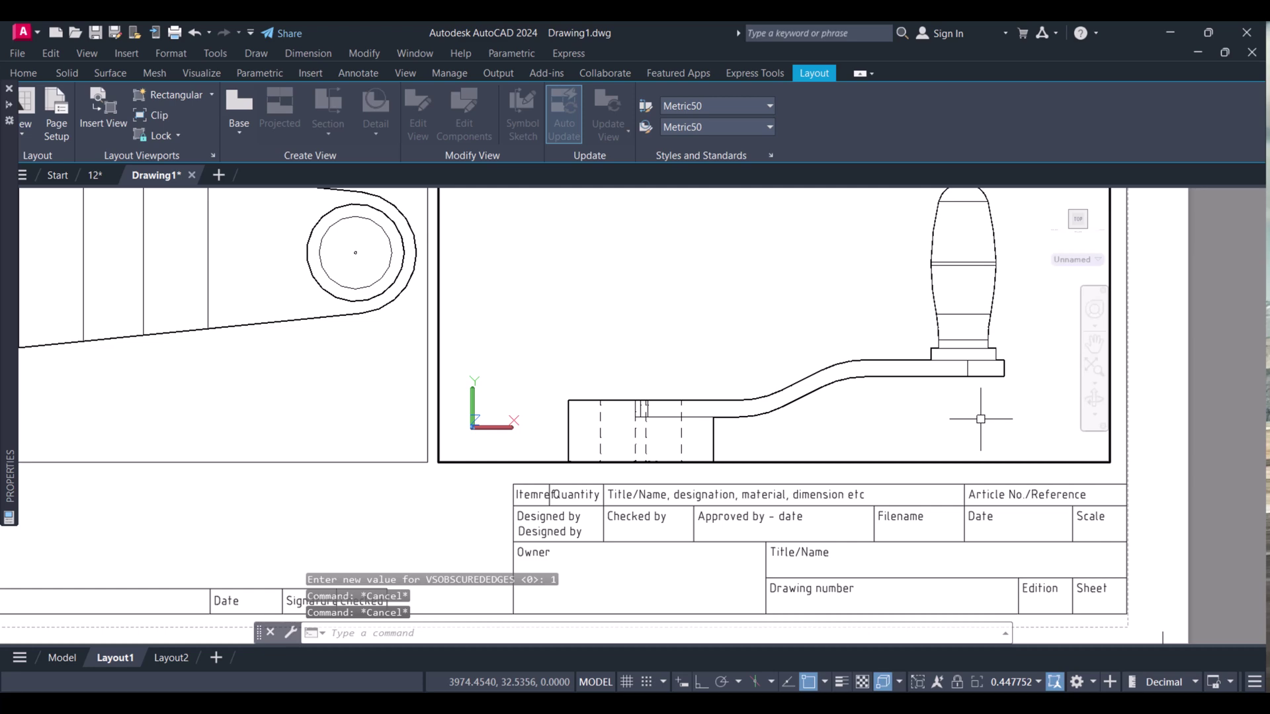
pyautogui.write('z')
pyautogui.press('Return')
pyautogui.write('e')
pyautogui.press('Return')
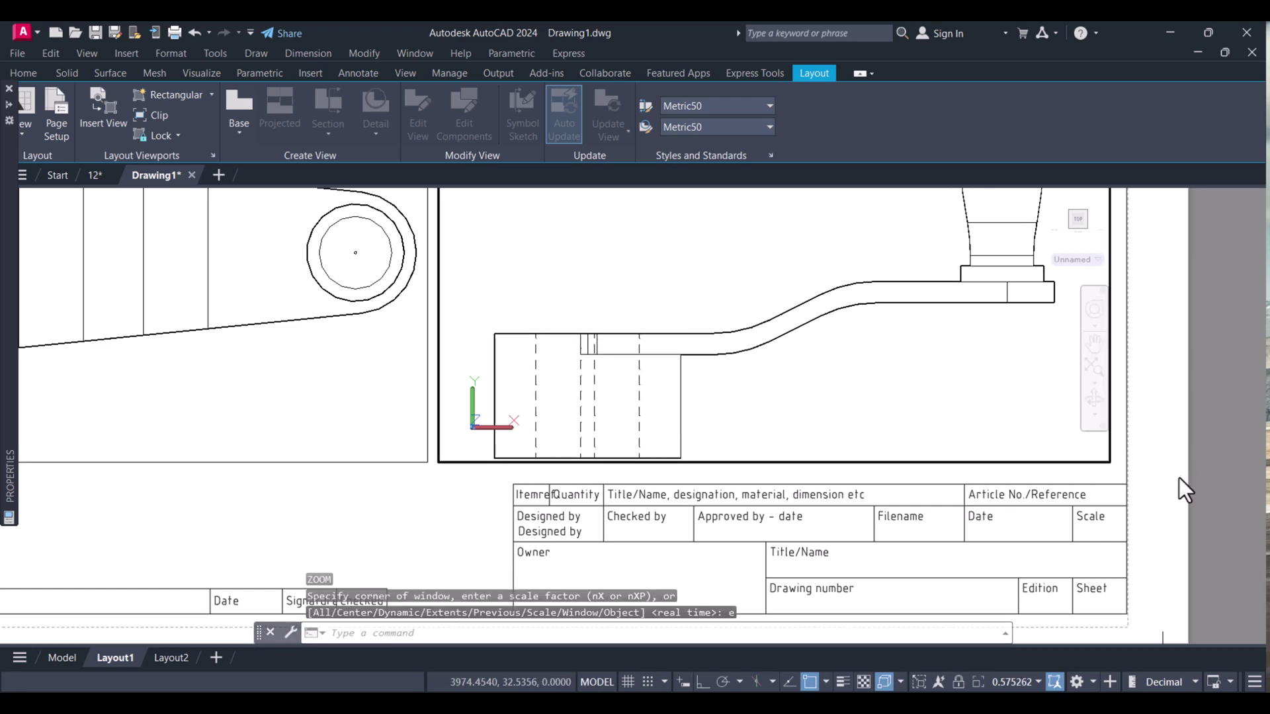
pyautogui.doubleClick(1178, 470)
pyautogui.scroll(-4, 1176, 471)
pyautogui.click(1176, 474)
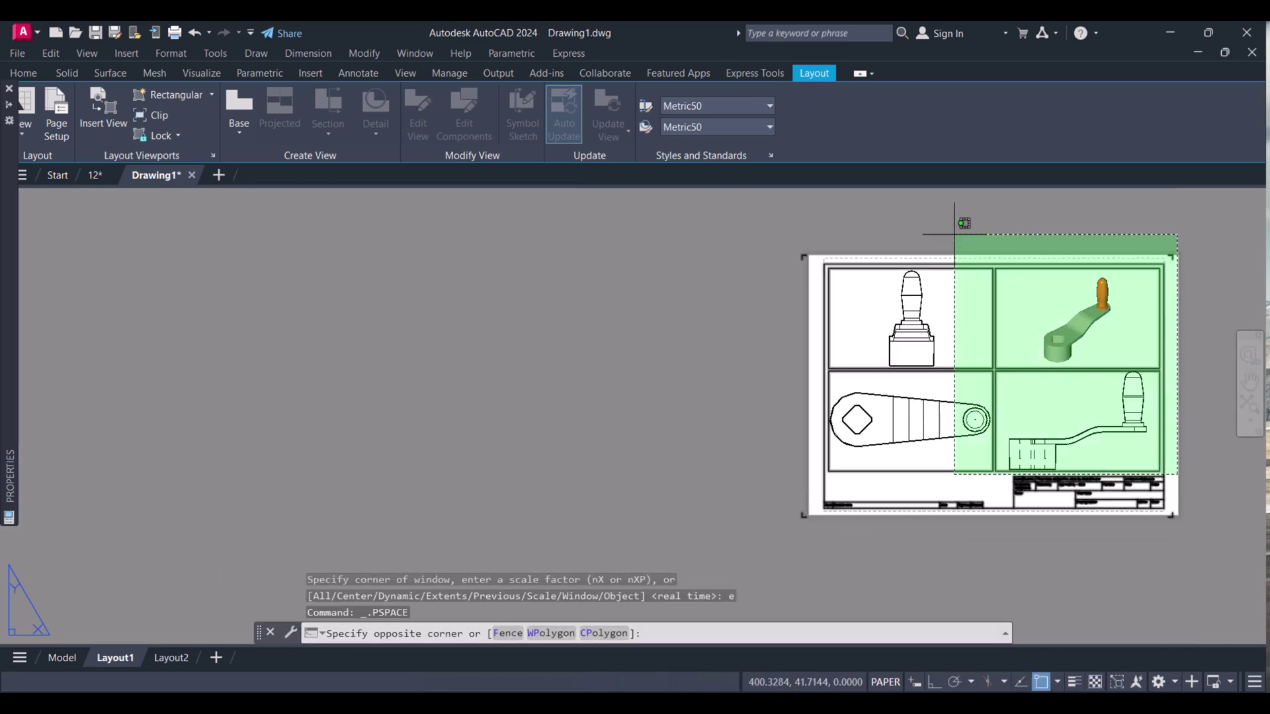
pyautogui.press('Escape')
pyautogui.doubleClick(963, 311)
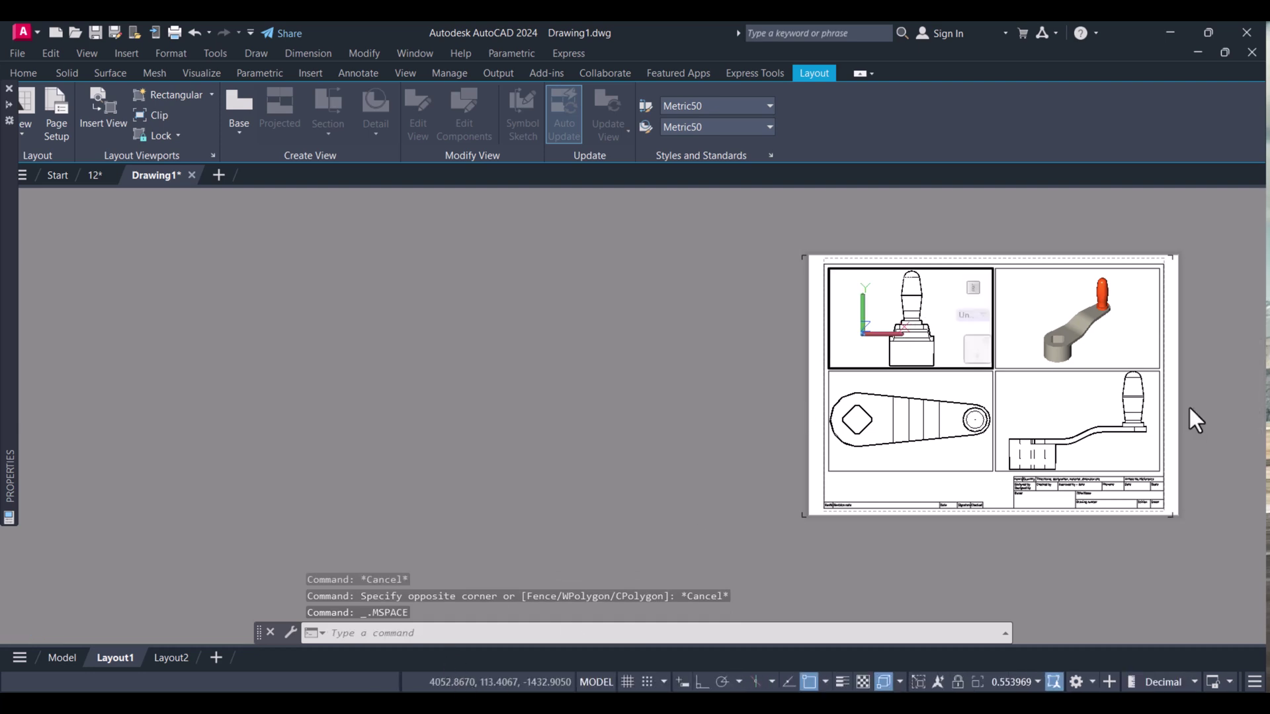
pyautogui.press('Escape')
pyautogui.scroll(5, 939, 350)
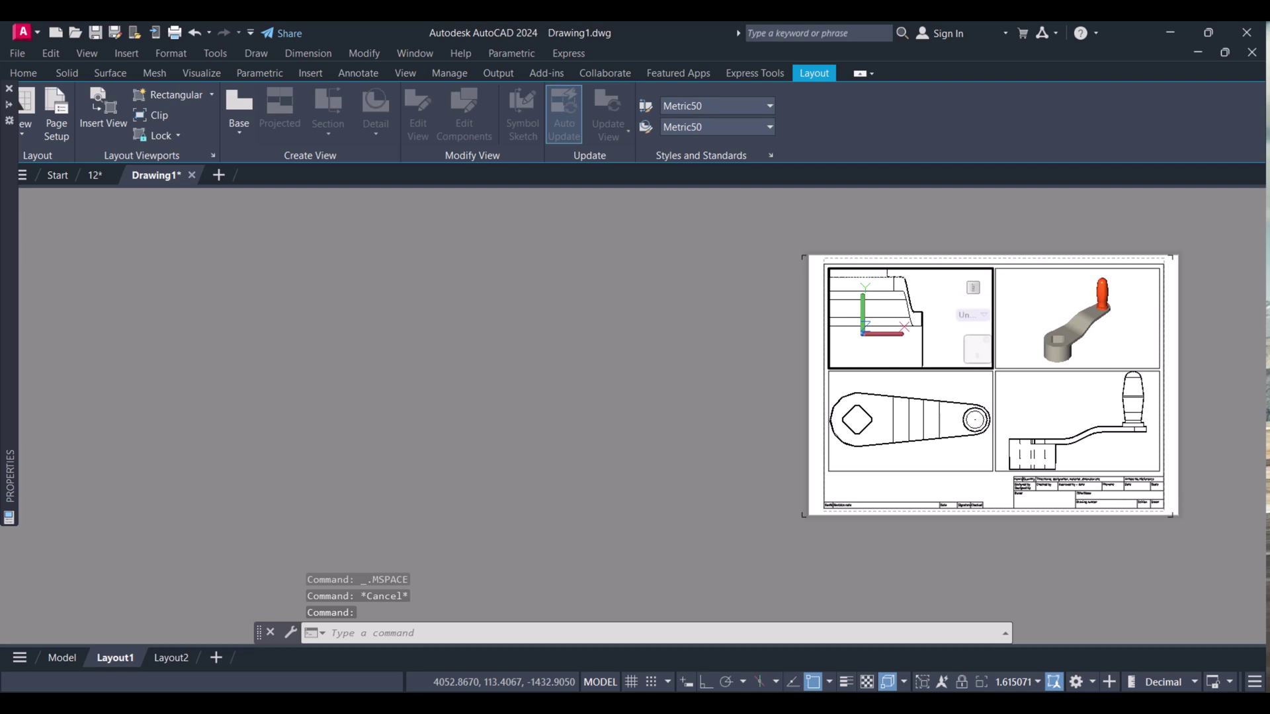
# Step: Set VSOBSCUREDEDGES to 1 in the upper-left viewport so the end view's hidden edges are displayed
pyautogui.doubleClick(1184, 388)
pyautogui.scroll(4, 1187, 389)
pyautogui.scroll(-2, 531, 395)
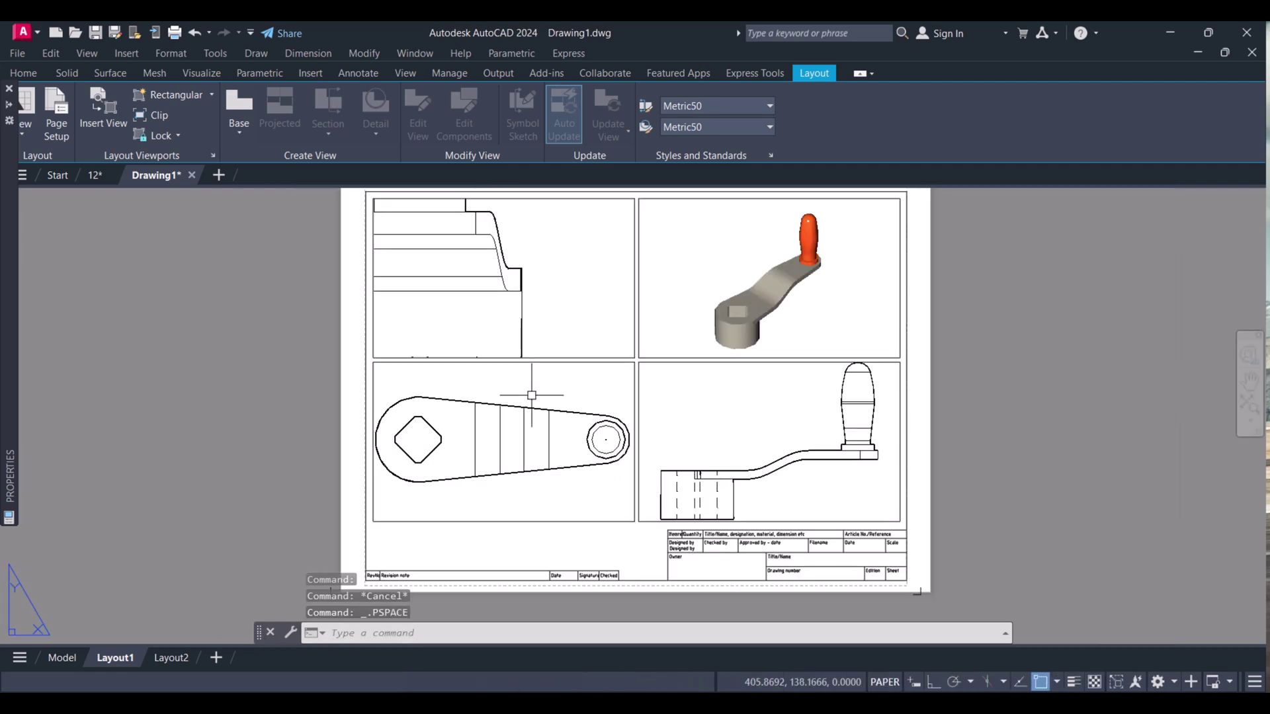
pyautogui.doubleClick(575, 314)
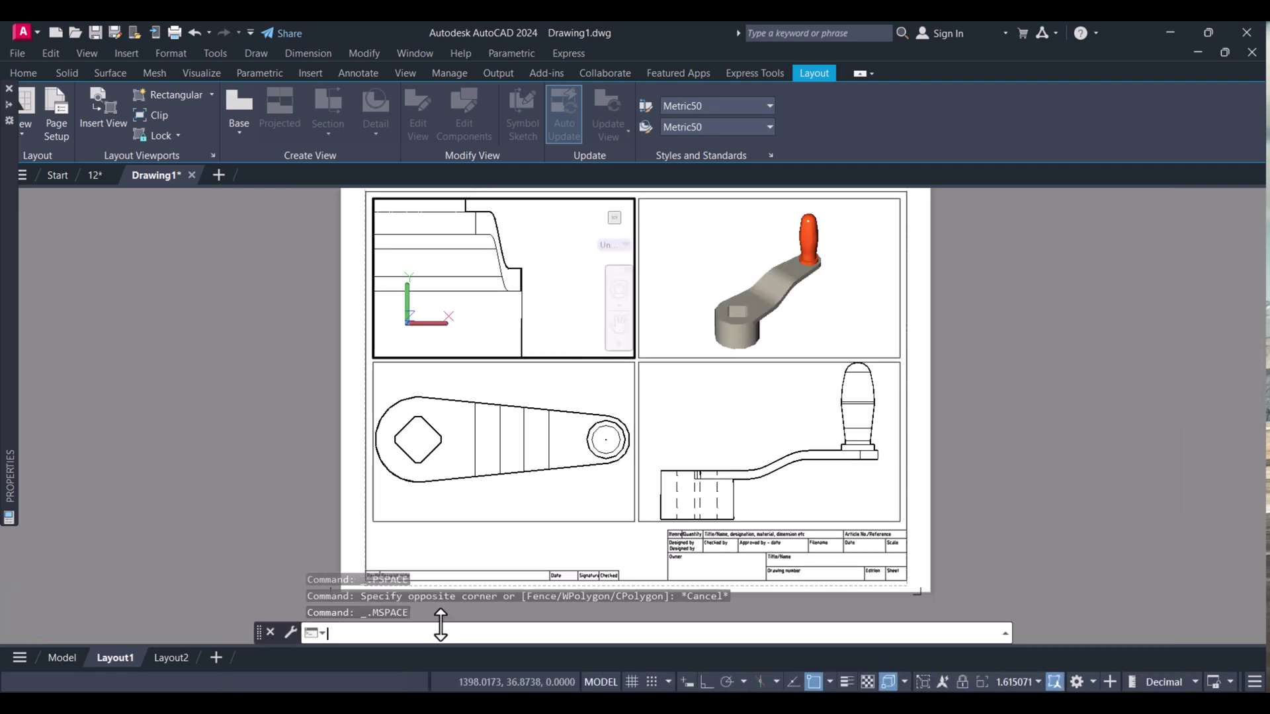
pyautogui.write('v')
pyautogui.press('Escape')
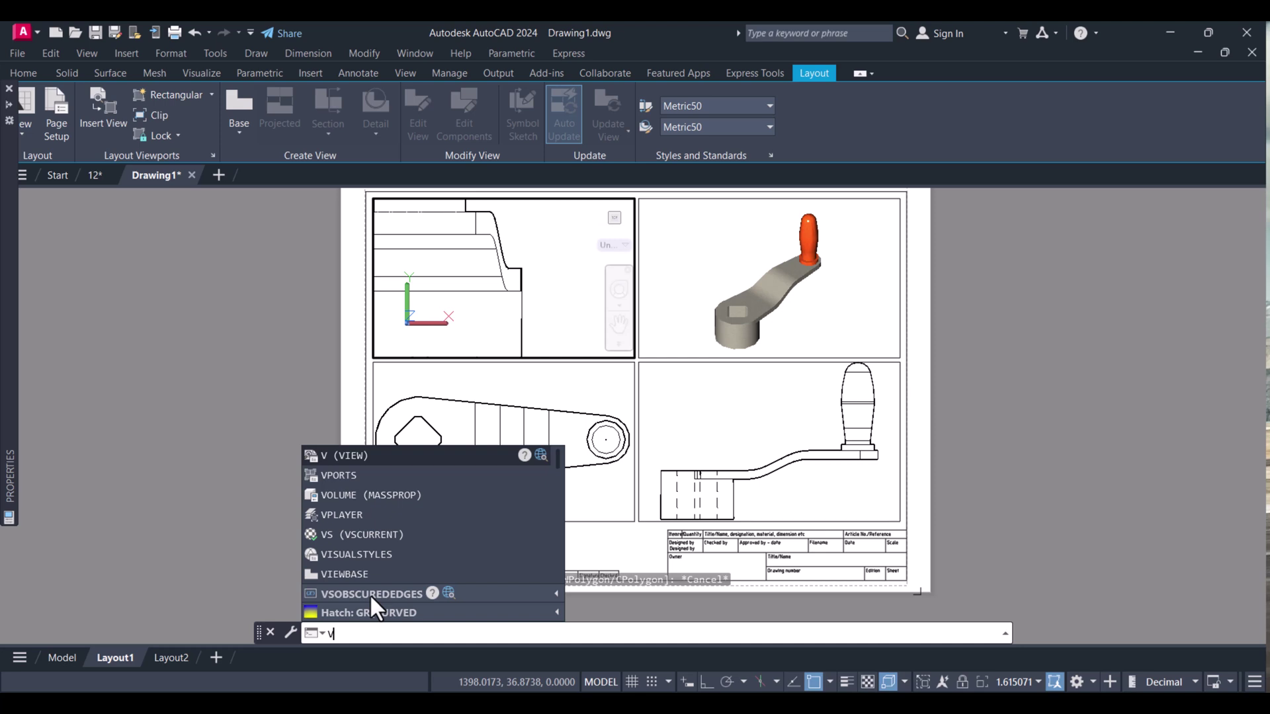
pyautogui.click(370, 594)
pyautogui.write('1')
pyautogui.press('Return')
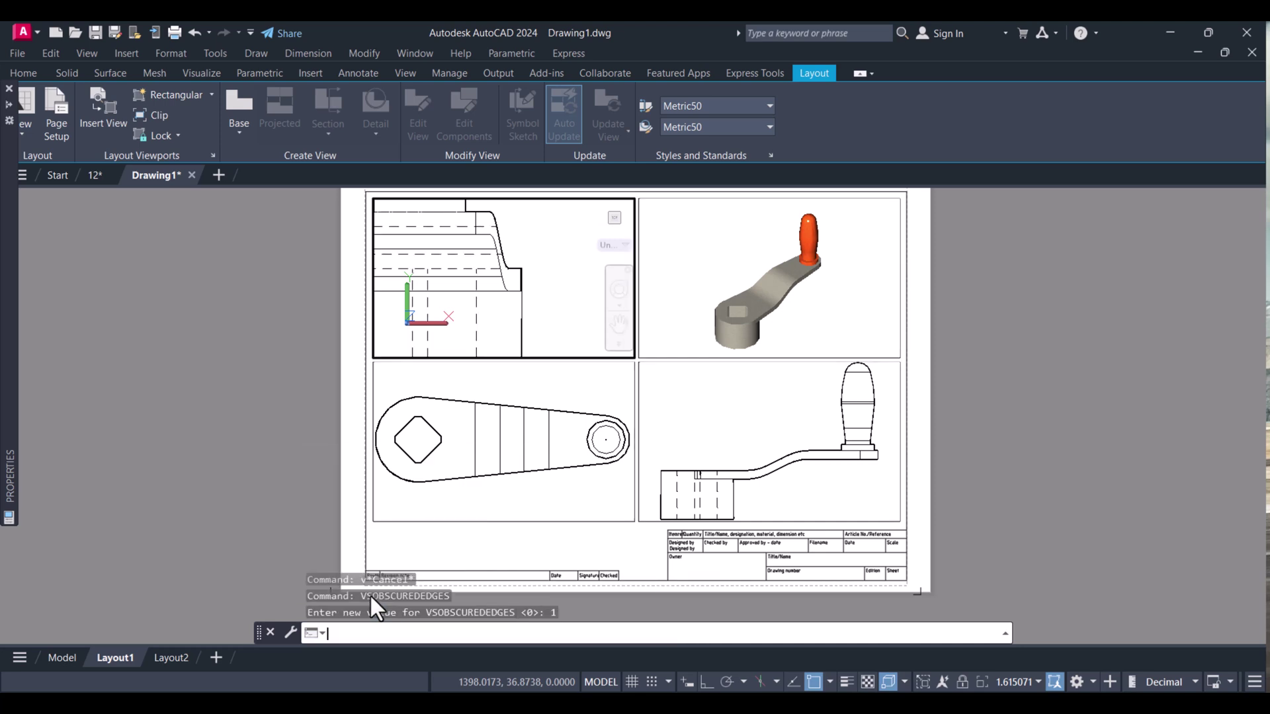
# Step: Zoom the upper-left viewport to the extents of the crank handle
pyautogui.click(424, 635)
pyautogui.write('z')
pyautogui.press('Return')
pyautogui.write('e')
pyautogui.press('Return')
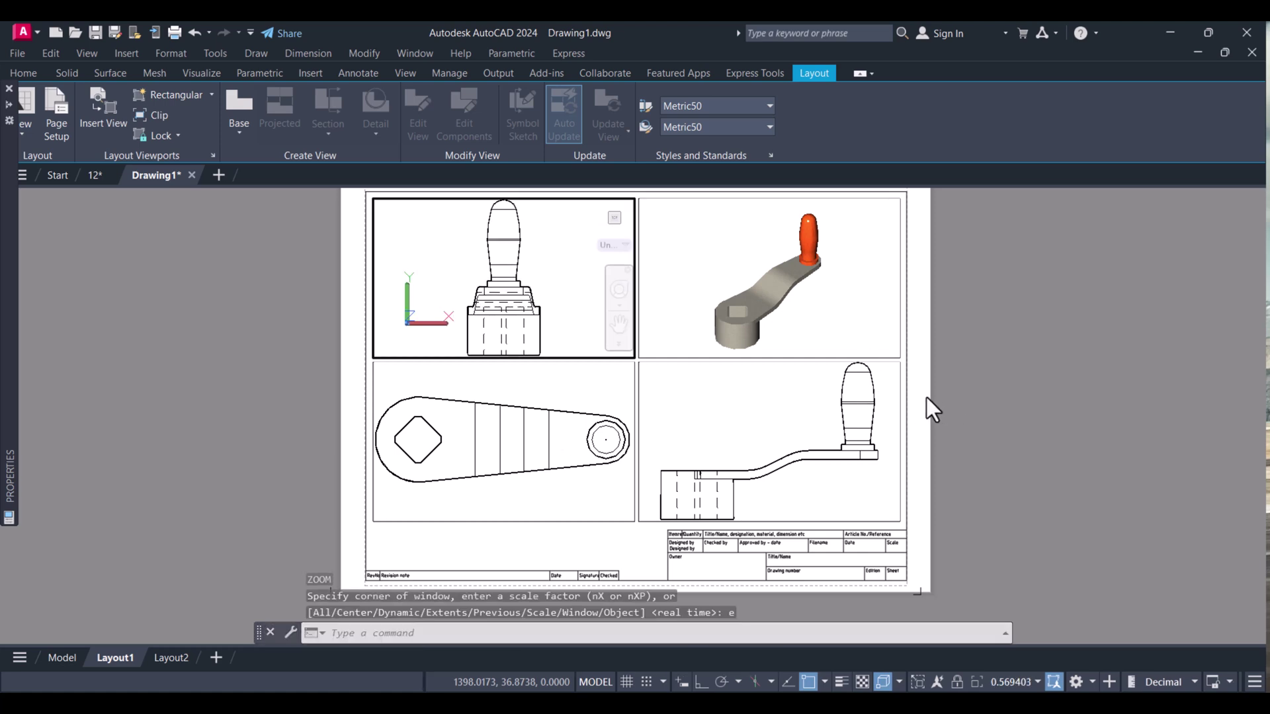
pyautogui.press('Escape')
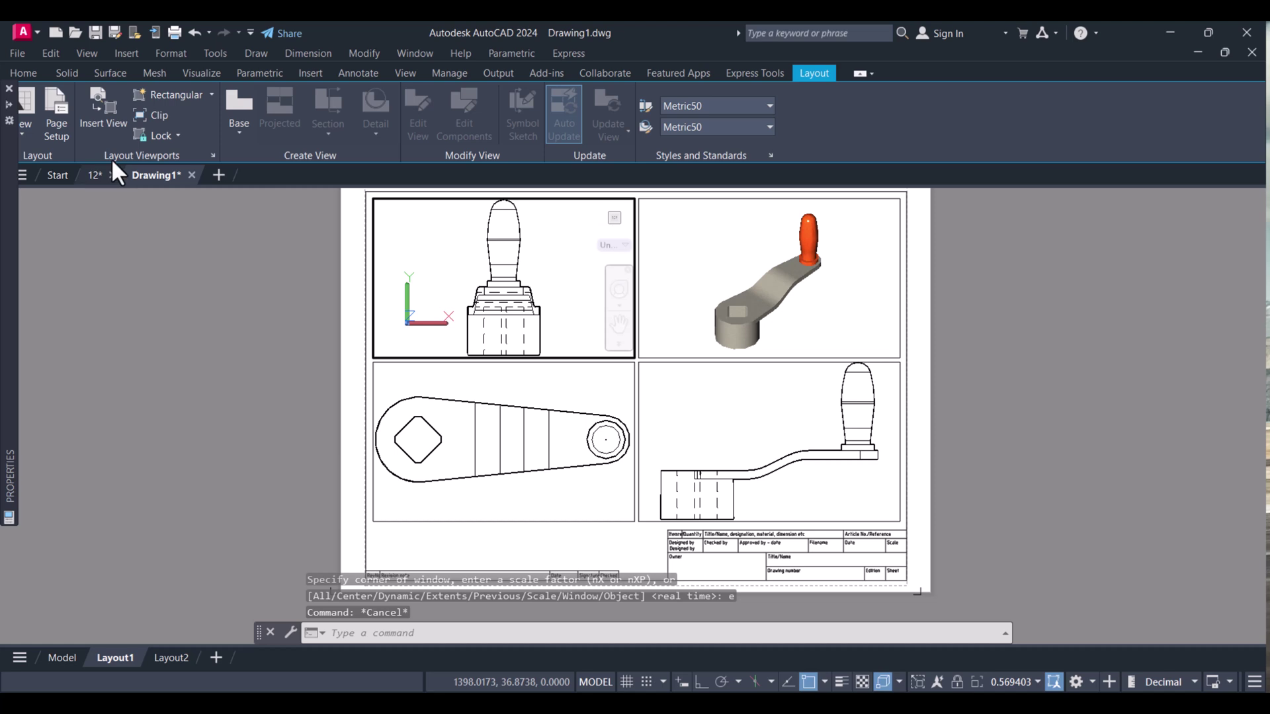
# Step: Lock the view of the upper-left viewport again
pyautogui.click(166, 133)
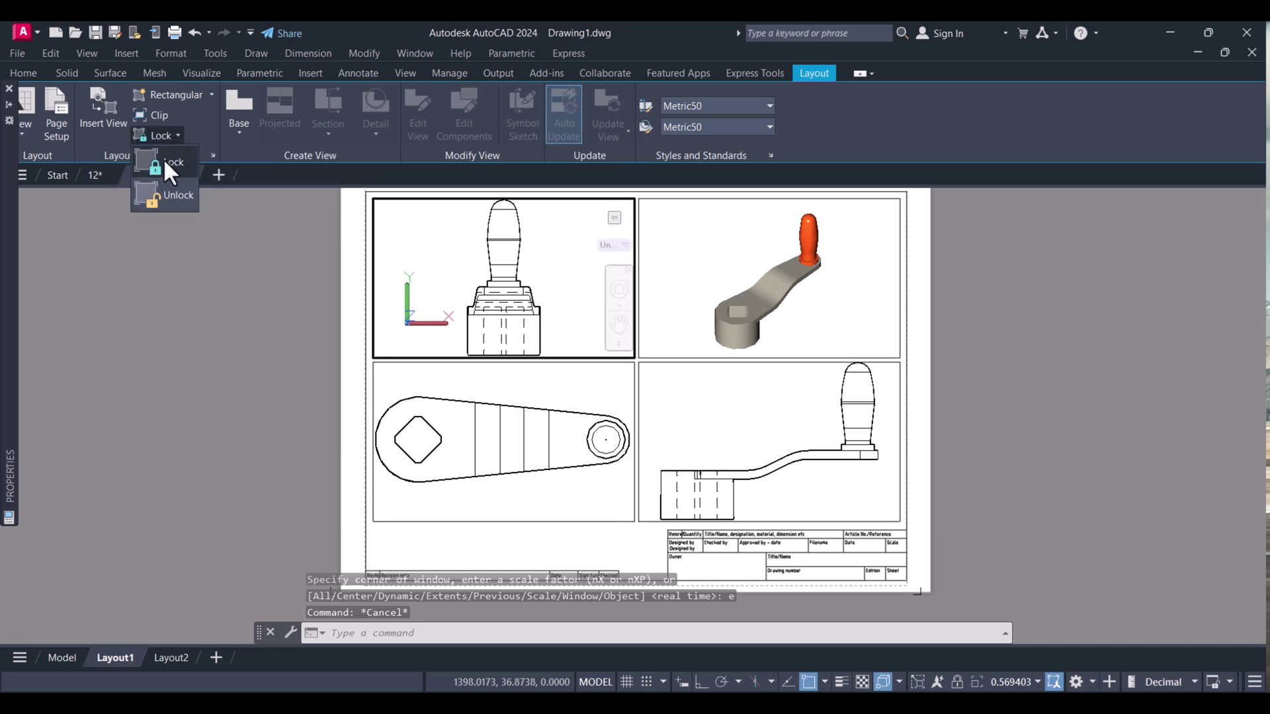
pyautogui.click(167, 164)
pyautogui.click(439, 200)
pyautogui.press('Return')
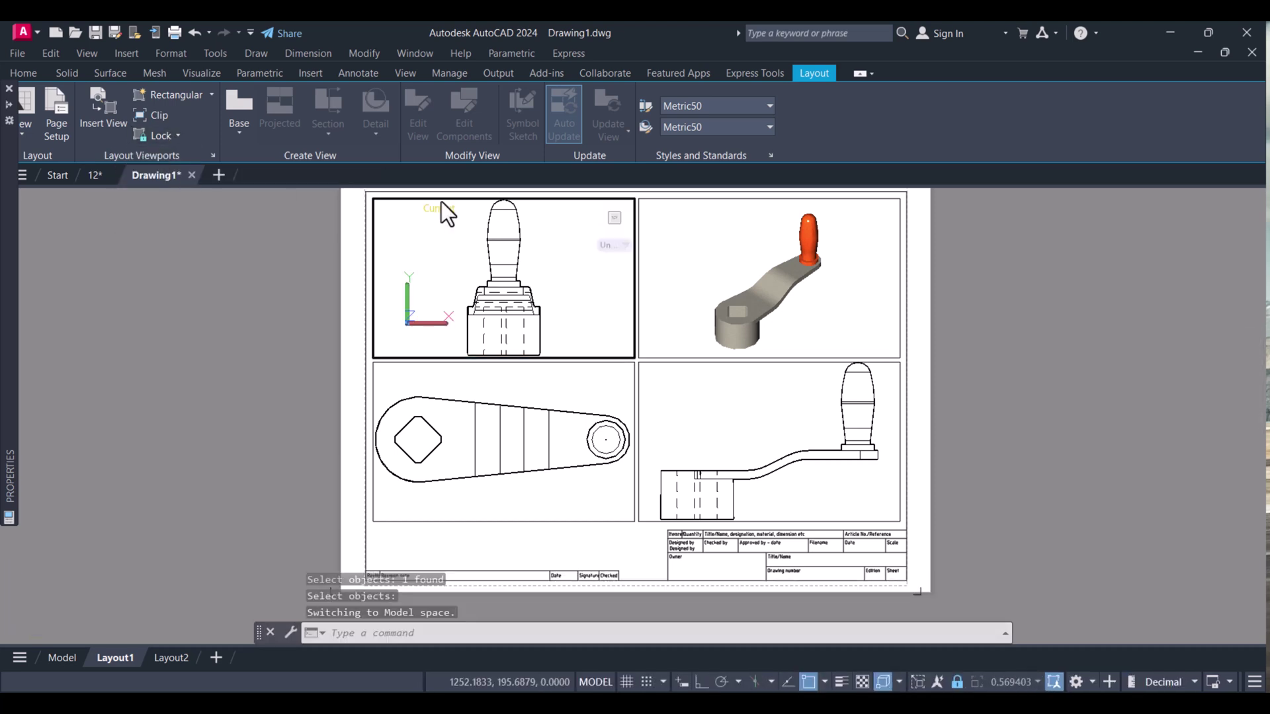
pyautogui.press('Escape')
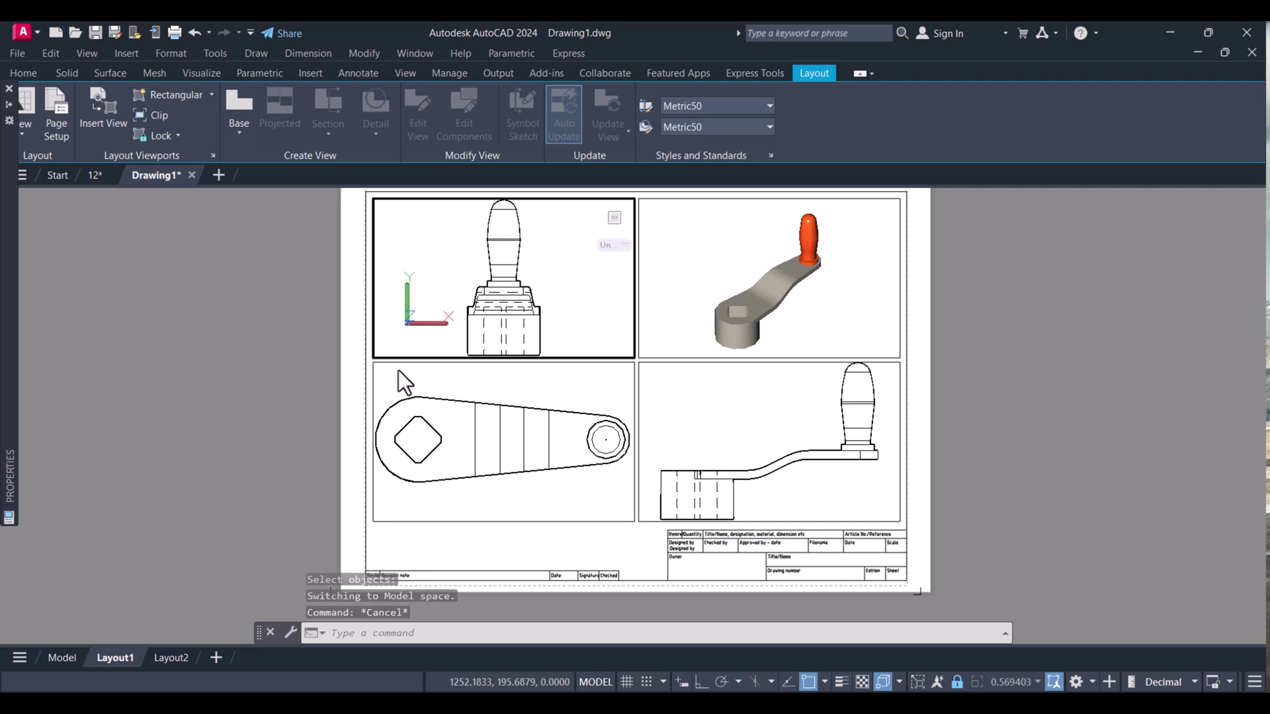
# Step: Lock the view of the lower-left viewport showing the crank handle from above
pyautogui.click(399, 367)
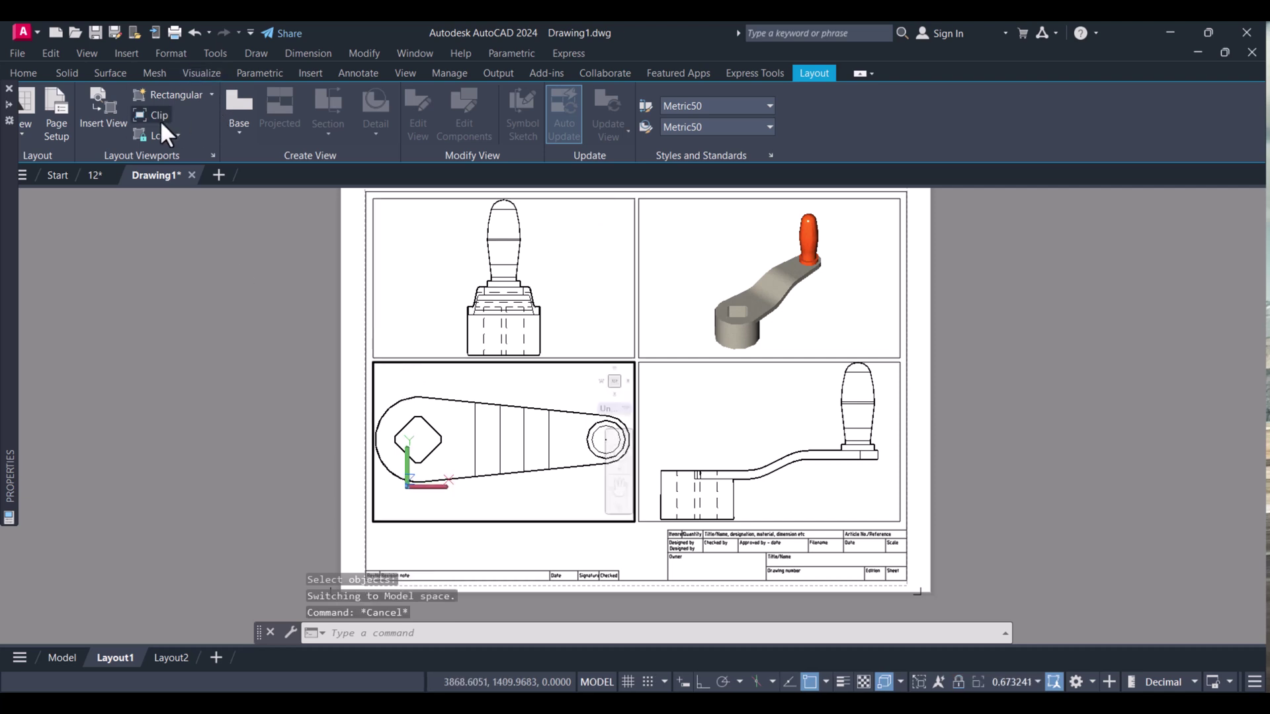
pyautogui.click(162, 127)
pyautogui.click(165, 157)
pyautogui.click(428, 363)
pyautogui.press('Return')
# Step: Lock the view of the upper-right viewport holding the realistic isometric view
pyautogui.click(770, 273)
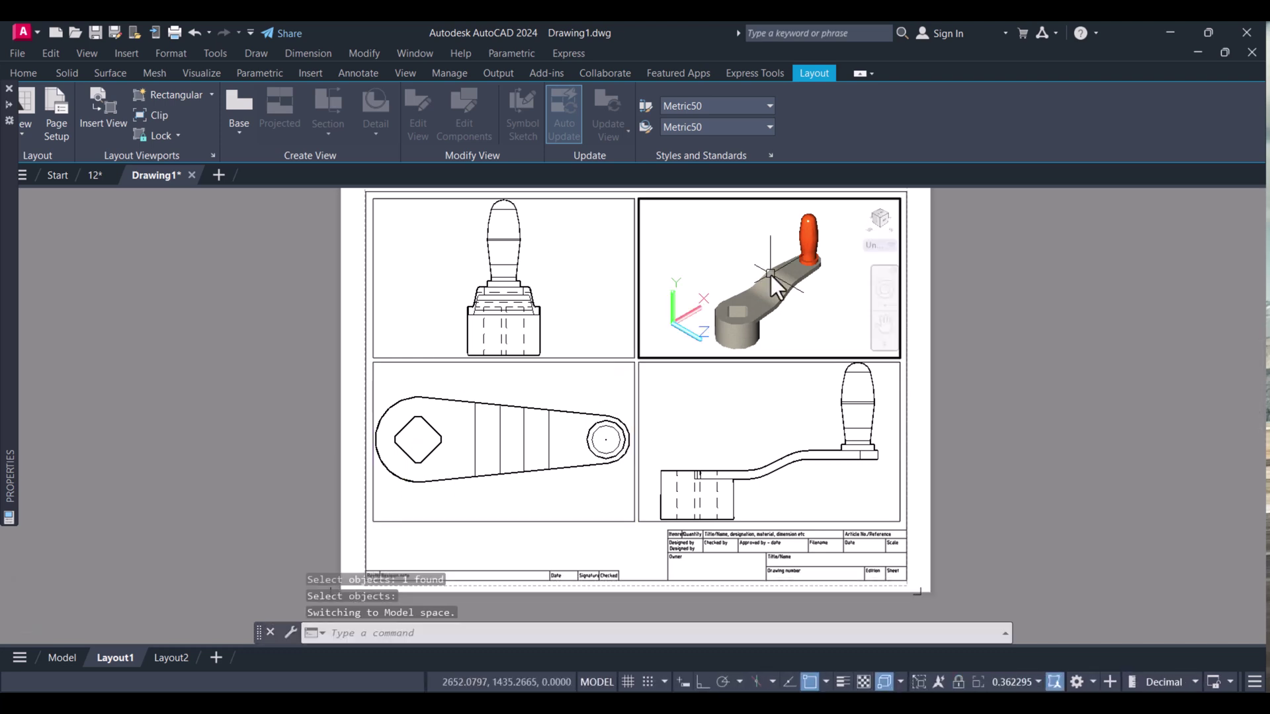
pyautogui.click(680, 205)
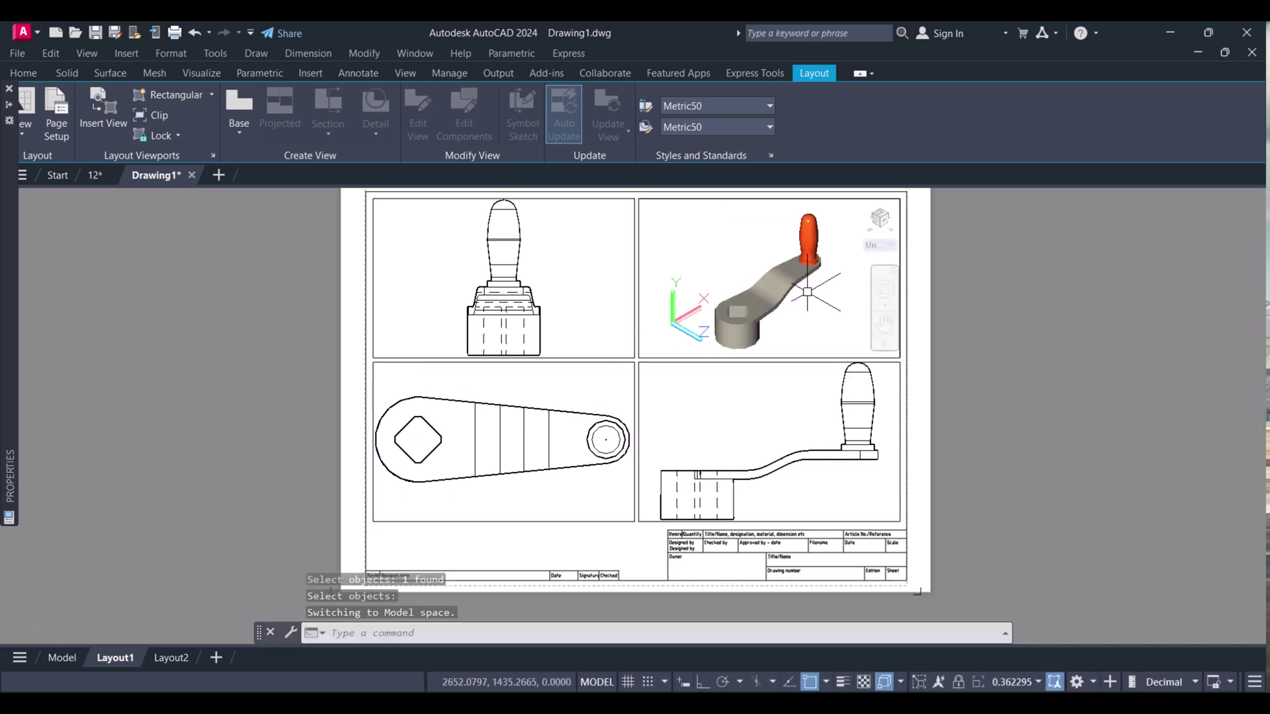
pyautogui.click(707, 264)
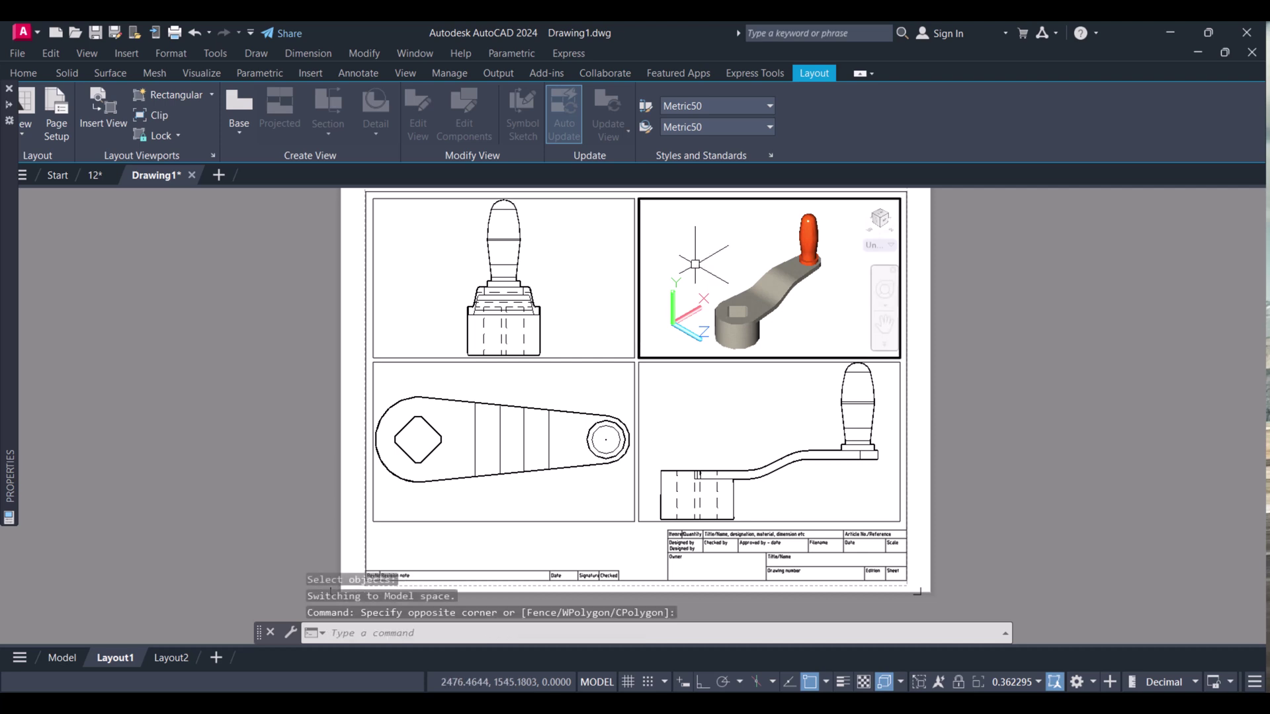
pyautogui.click(168, 134)
pyautogui.click(171, 164)
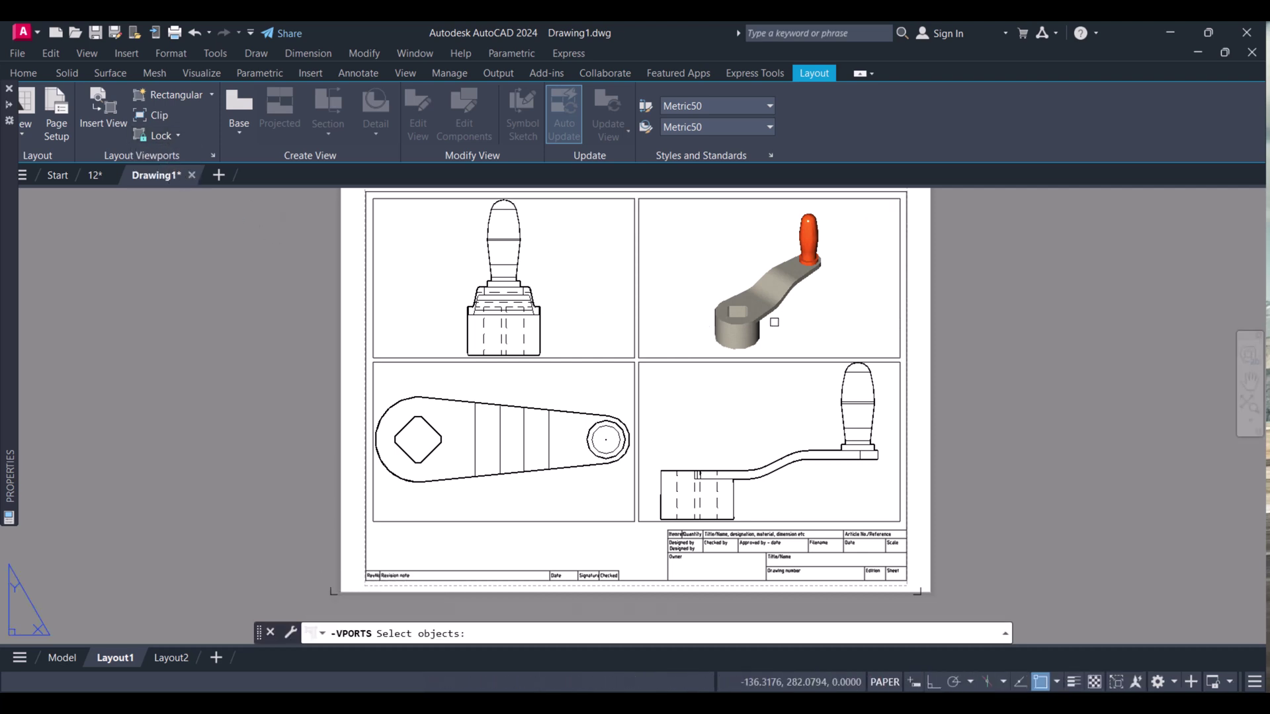
pyautogui.click(779, 357)
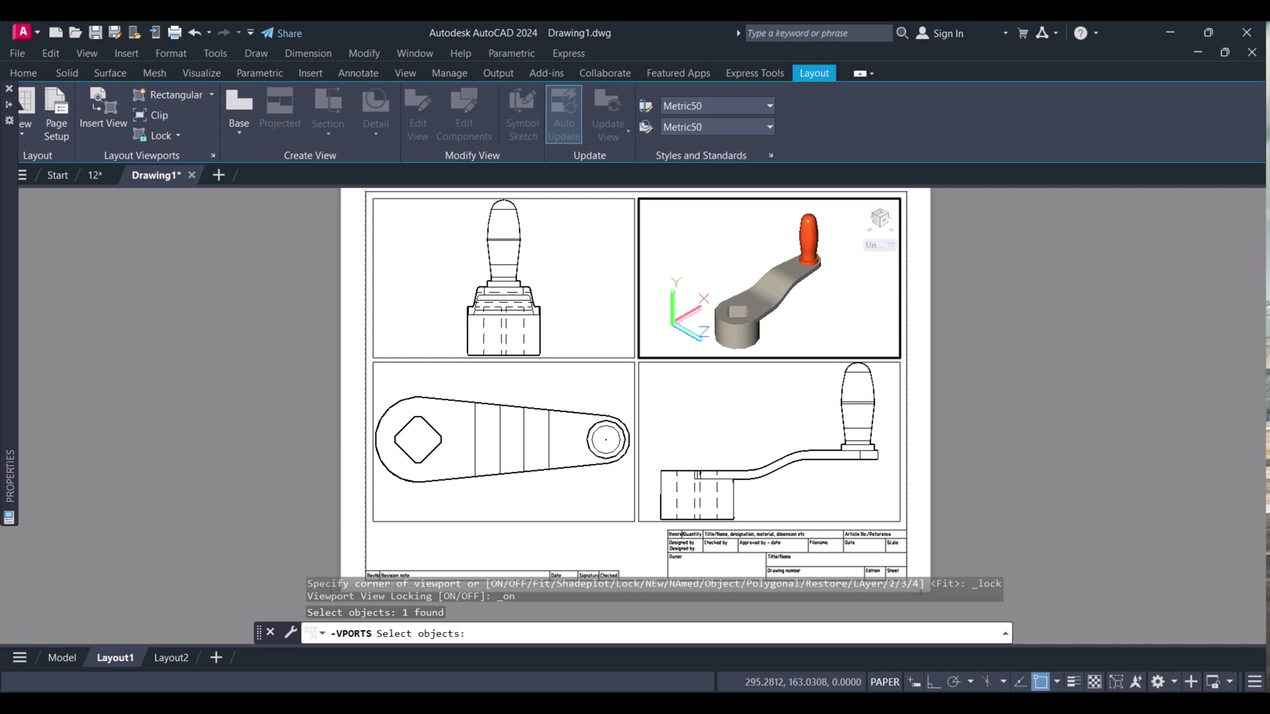
# Step: Lock the view of the lower-right viewport showing the crank handle from the side, and return to paper space
pyautogui.press('Return')
pyautogui.doubleClick(779, 351)
pyautogui.click(759, 426)
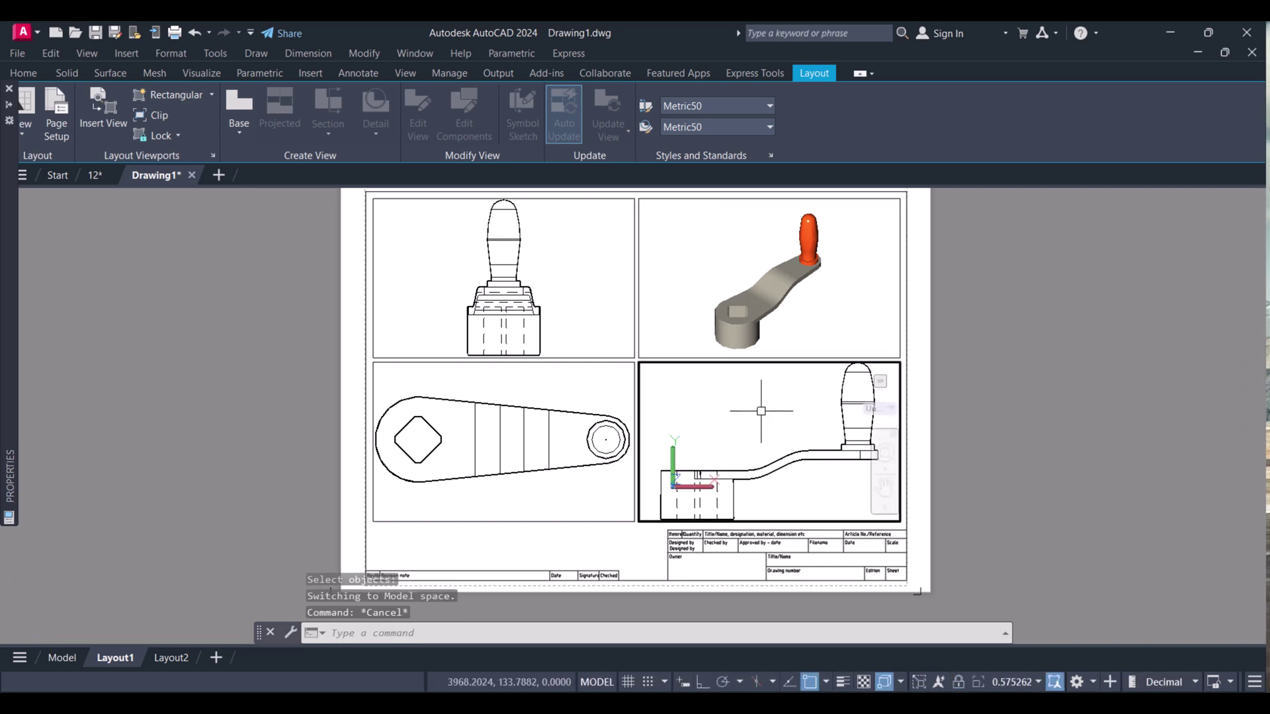
pyautogui.click(159, 134)
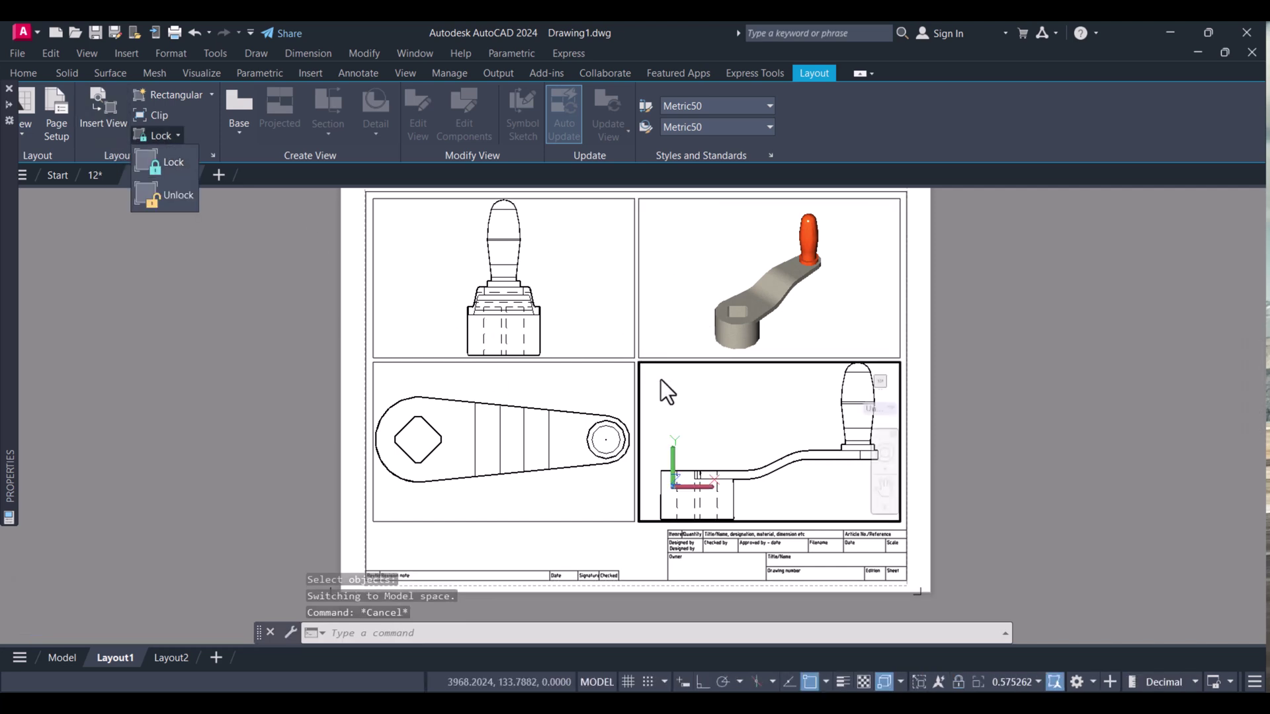
pyautogui.click(188, 192)
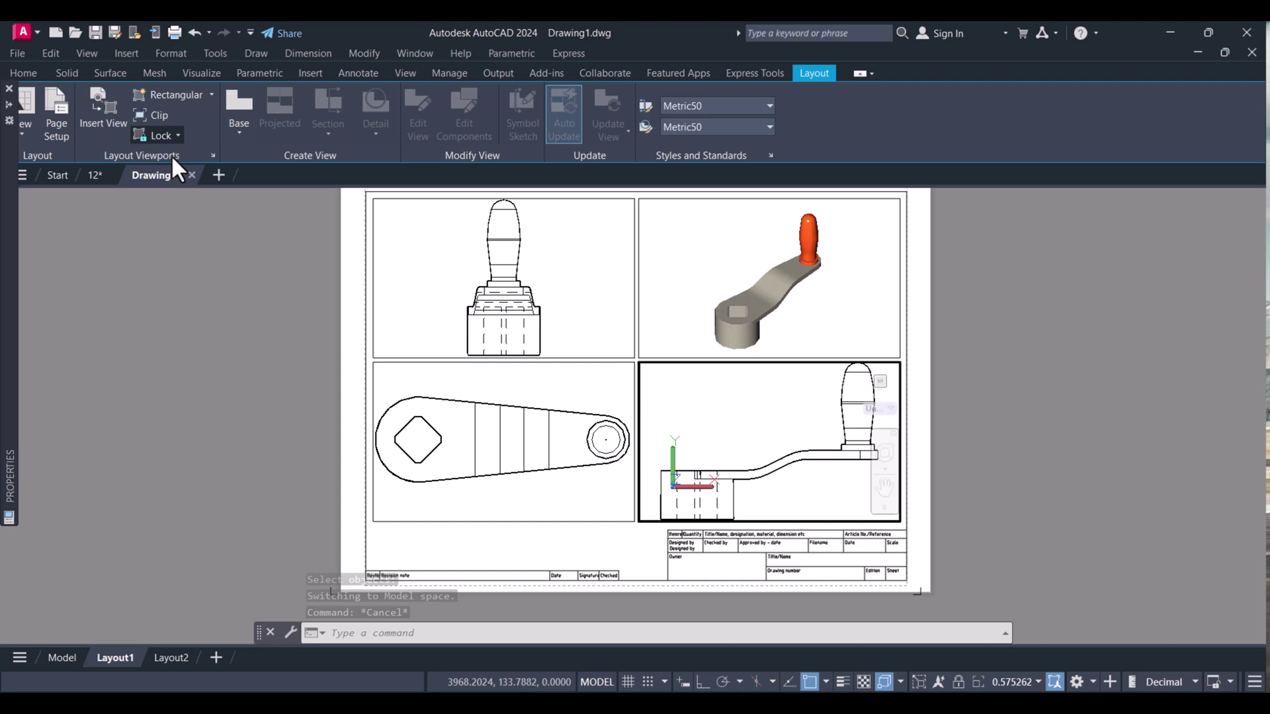
pyautogui.click(706, 367)
pyautogui.press('Return')
pyautogui.doubleClick(699, 396)
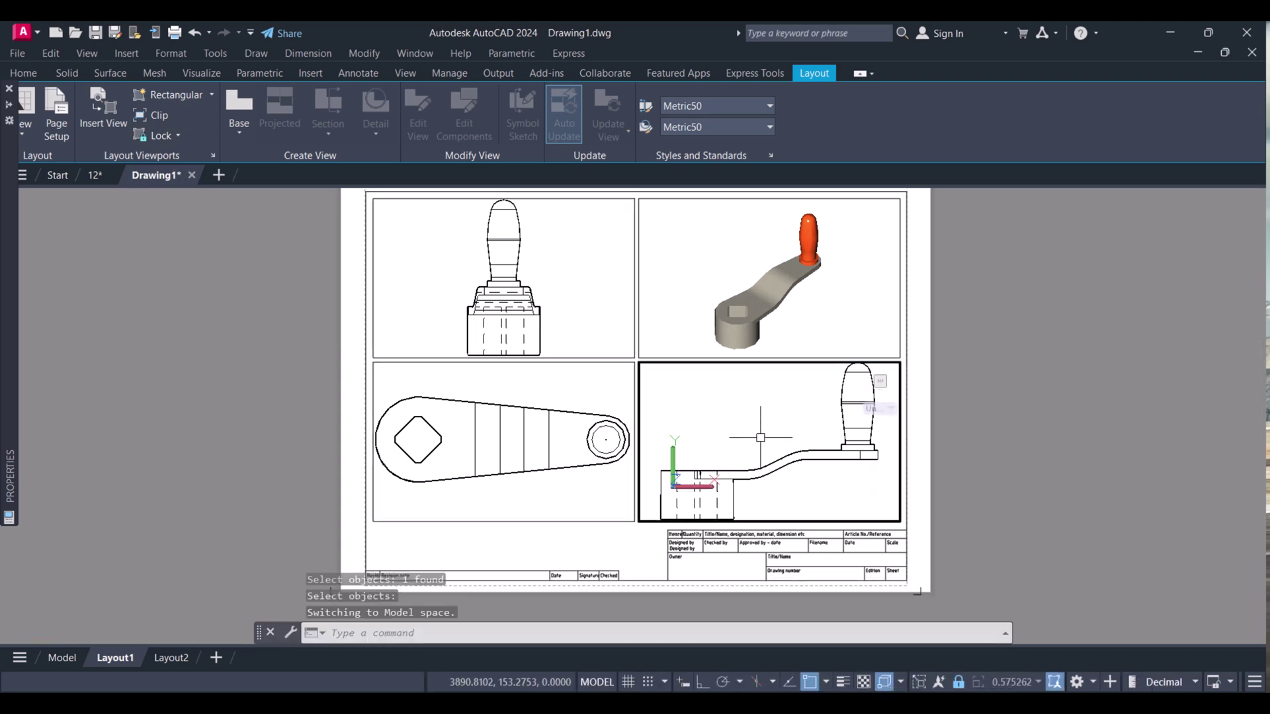
pyautogui.click(927, 472)
pyautogui.press('Escape')
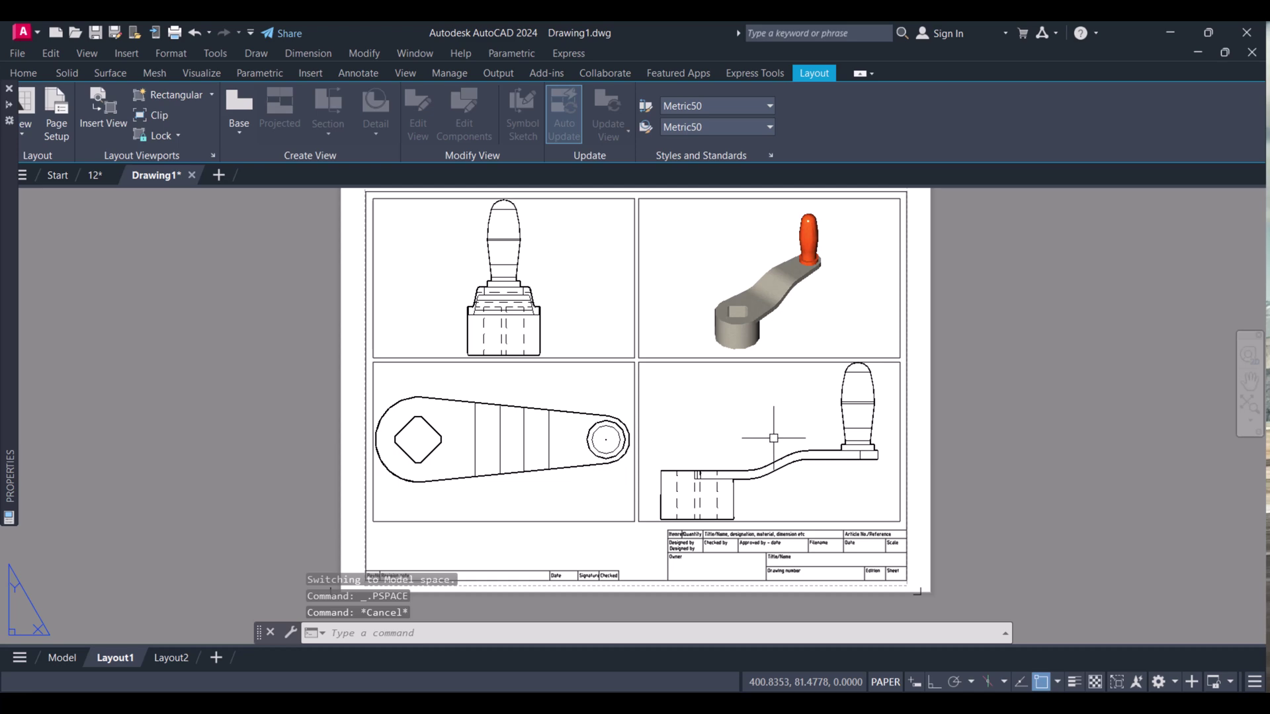
# Step: Check the viewport locks by zooming in and out over the lower-right viewport and the sheet
pyautogui.scroll(4, 702, 446)
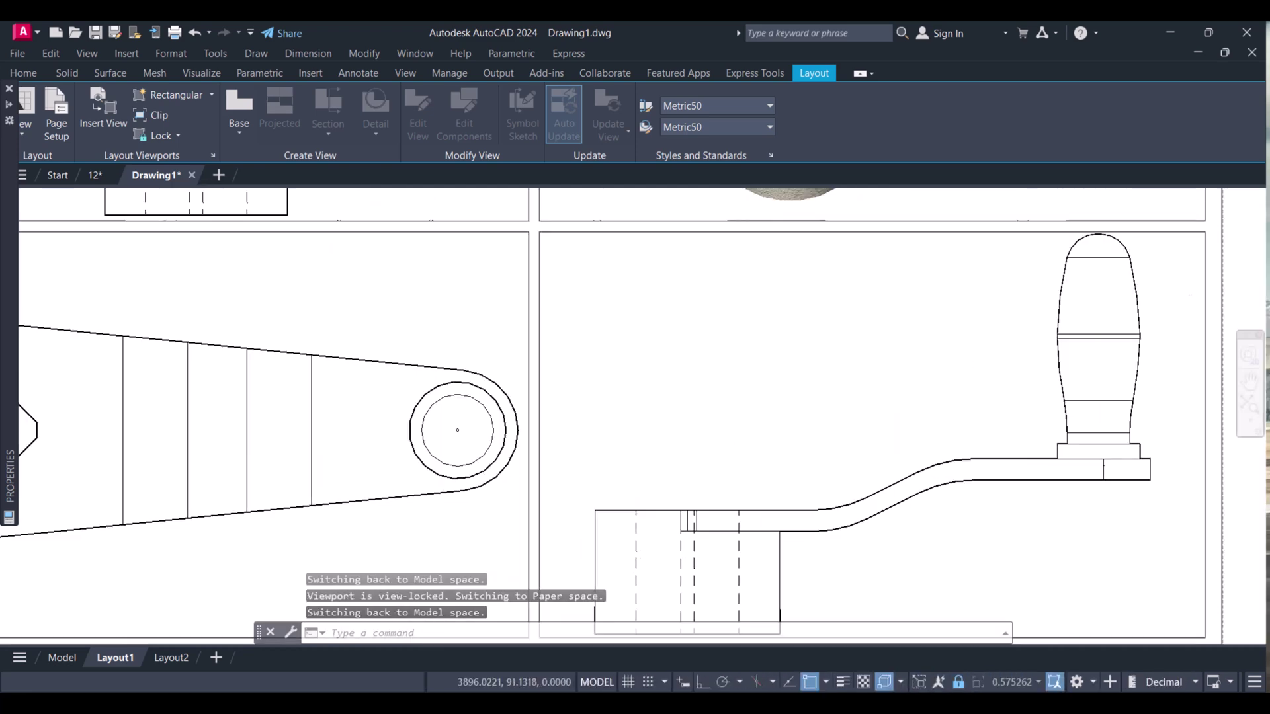
pyautogui.scroll(-4, 706, 443)
pyautogui.scroll(-2, 700, 416)
pyautogui.scroll(5, 570, 335)
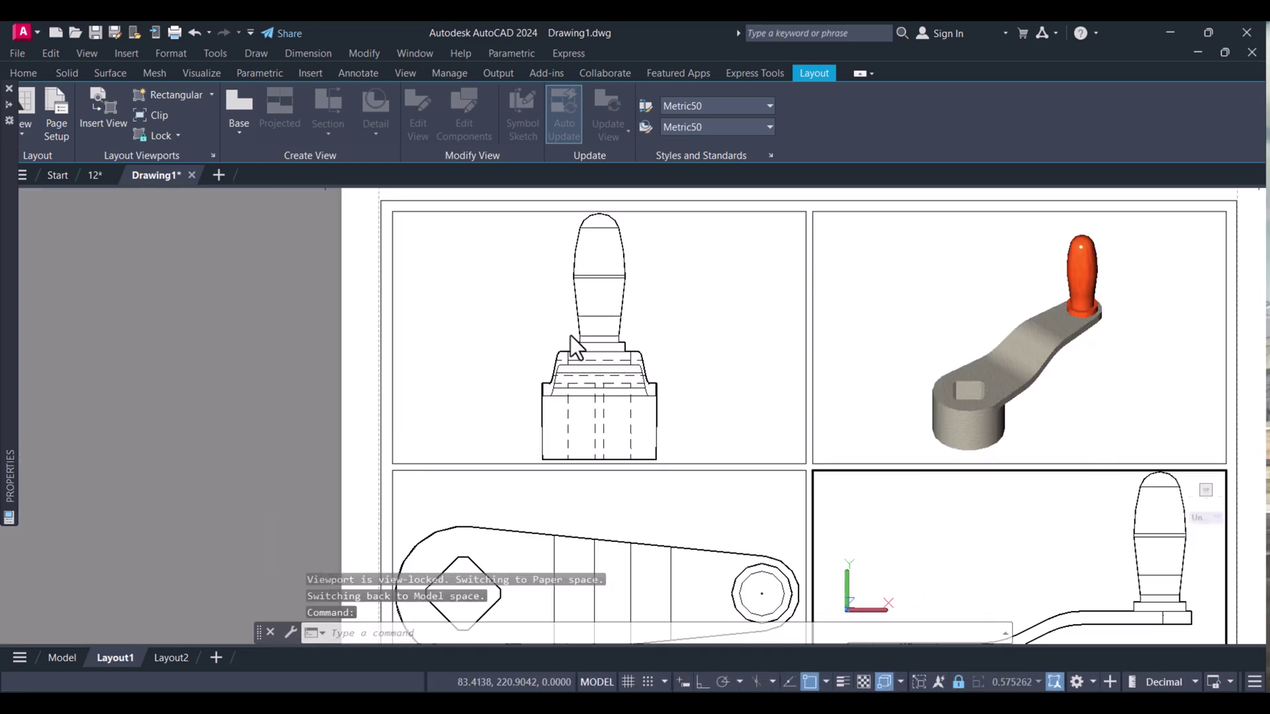
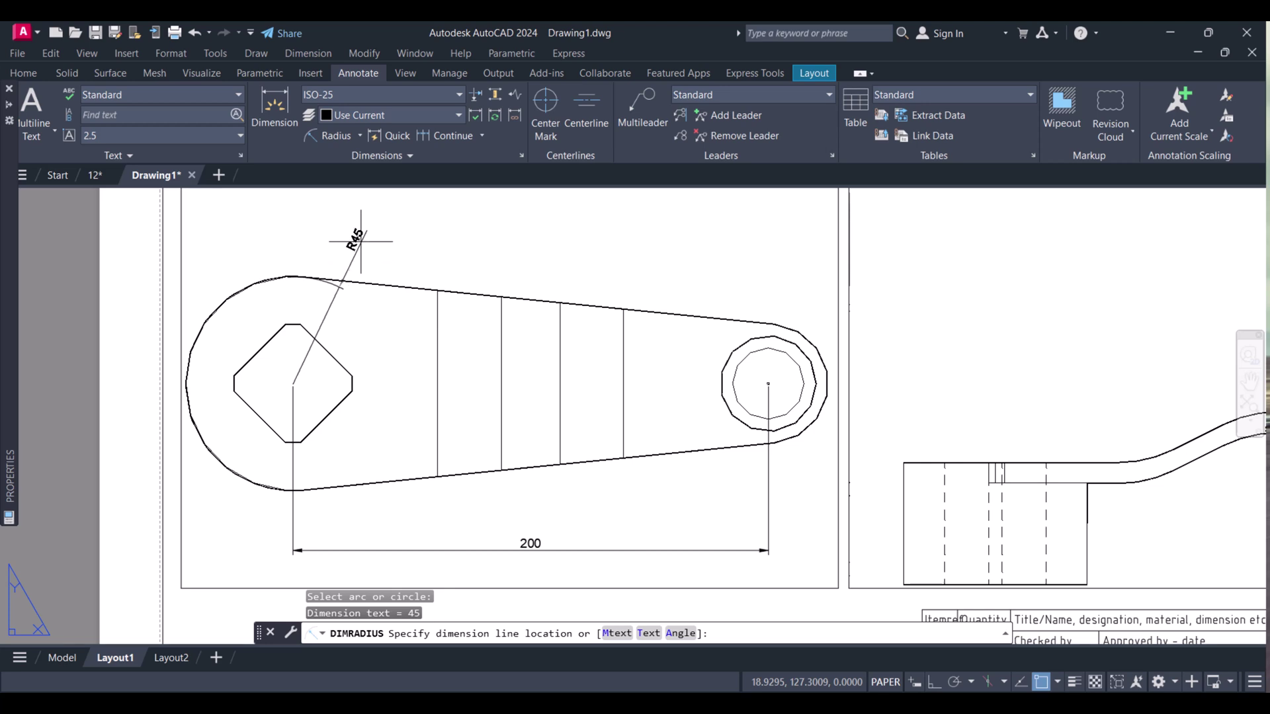
# Step: Place the radius dimension of the crank's large rounded end above its outline in the lower-left viewport
pyautogui.click(242, 225)
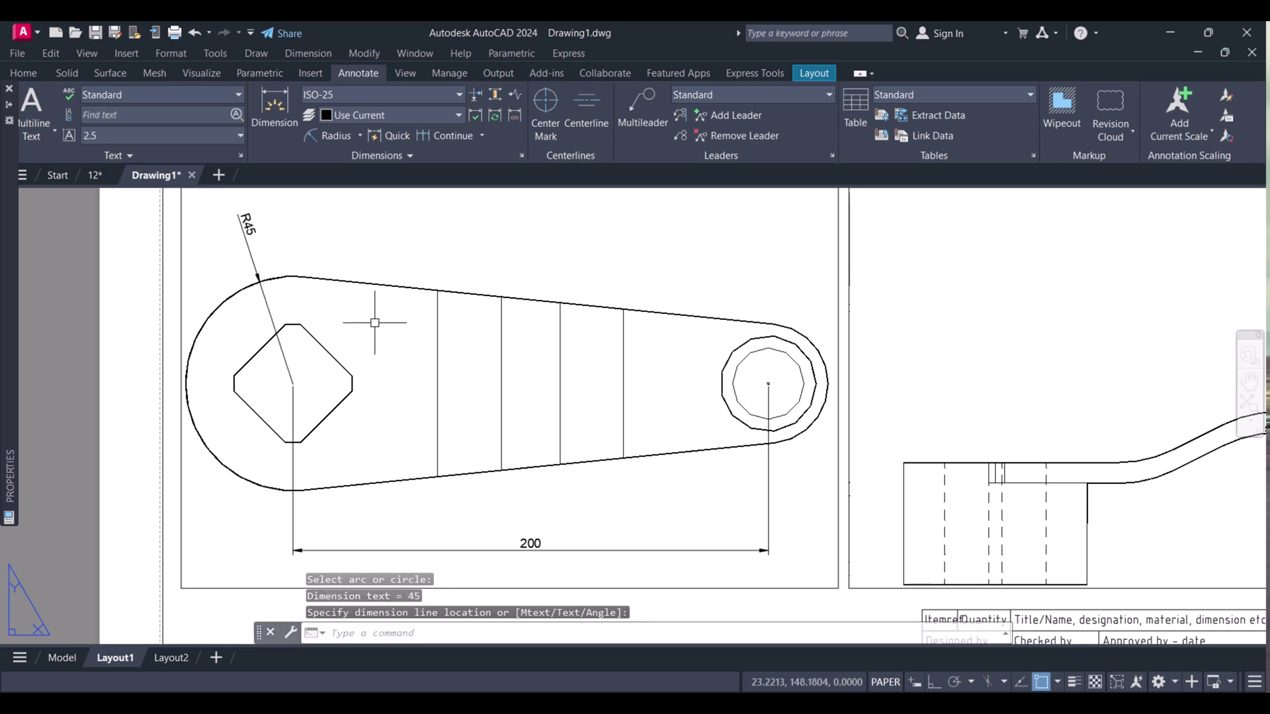
pyautogui.scroll(-4, 371, 320)
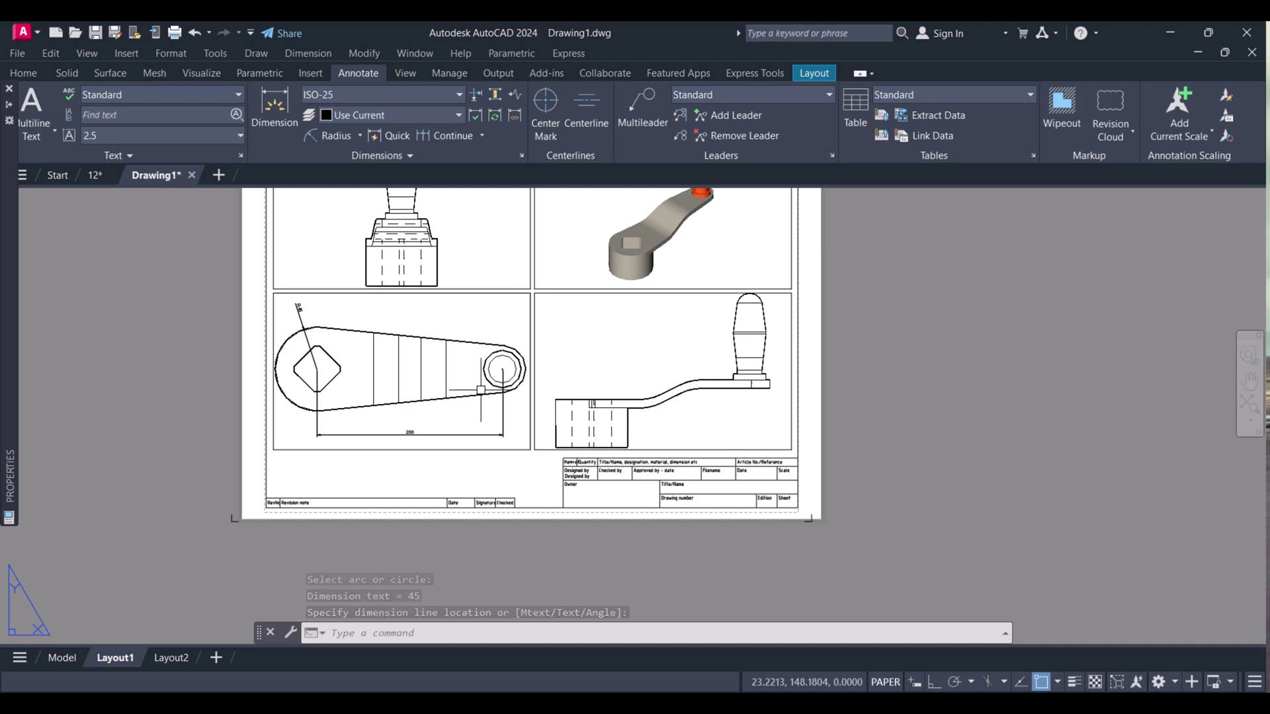
pyautogui.scroll(-1, 591, 343)
pyautogui.scroll(1, 520, 284)
# Step: Try to place a vertical linear dimension along the arm's bend line nearest the handle, working in model space inside the lower-left viewport
pyautogui.click(516, 362)
pyautogui.doubleClick(517, 362)
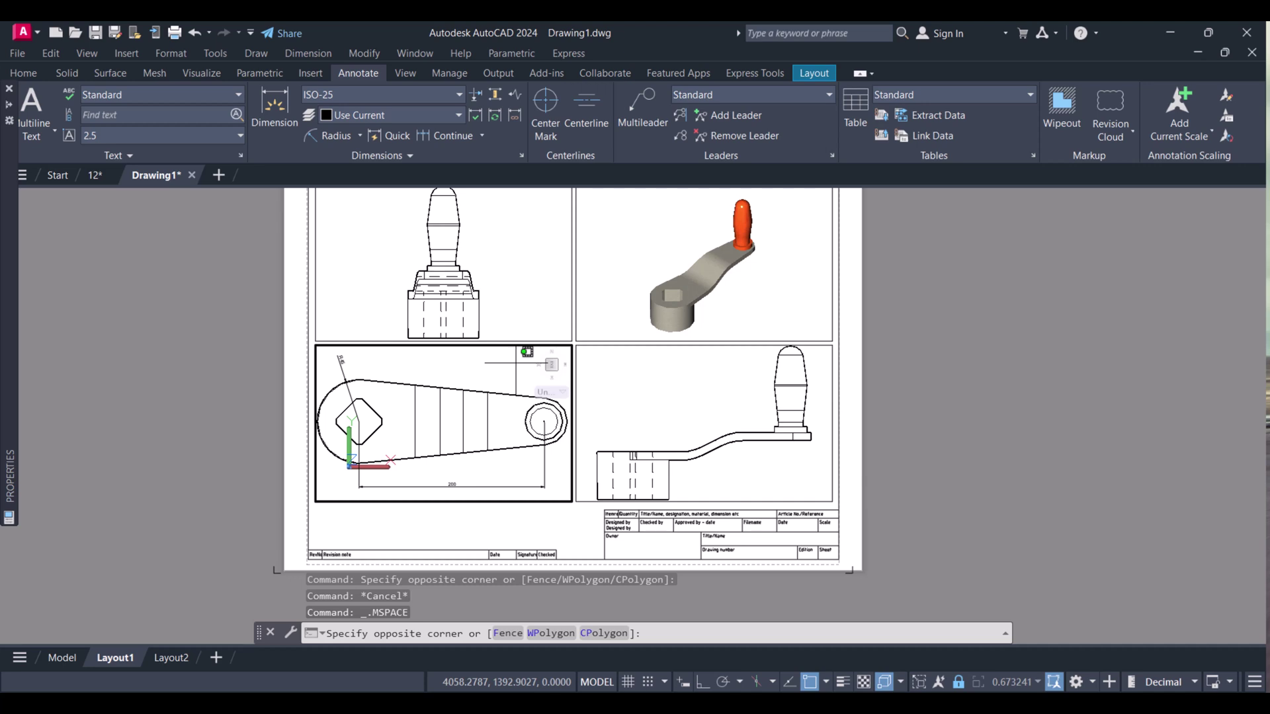
pyautogui.press('Escape')
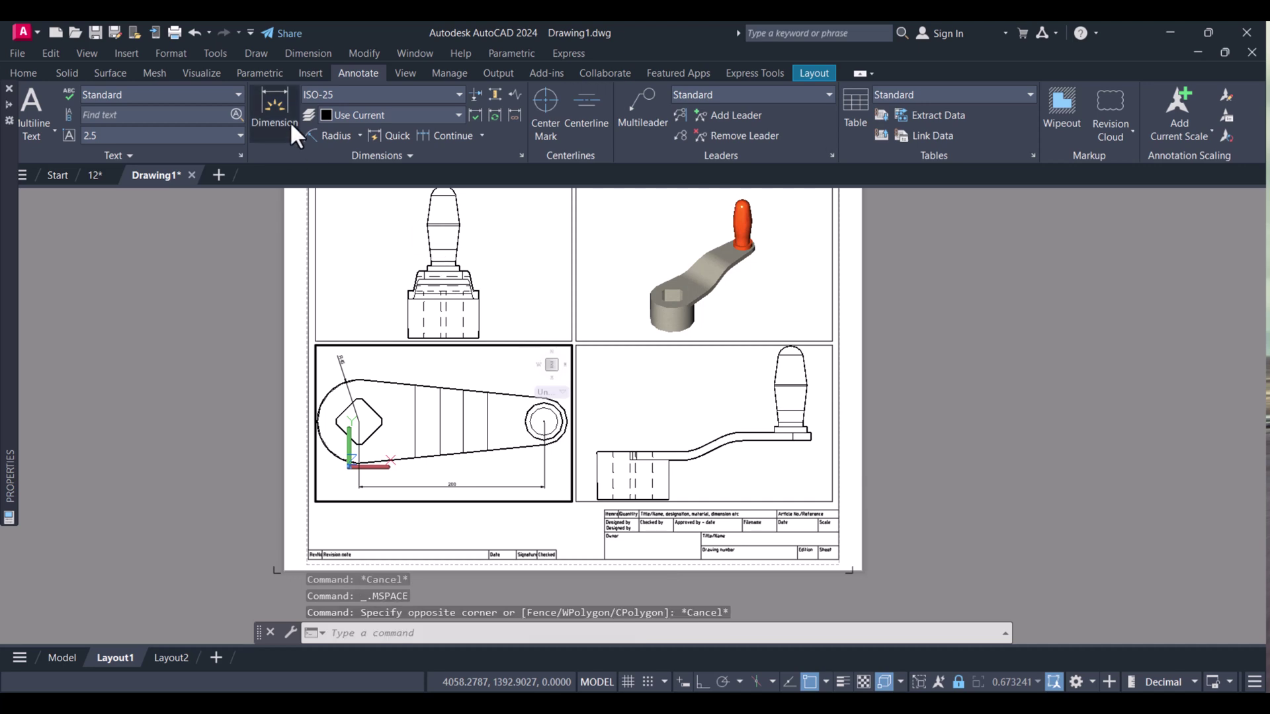
pyautogui.click(359, 135)
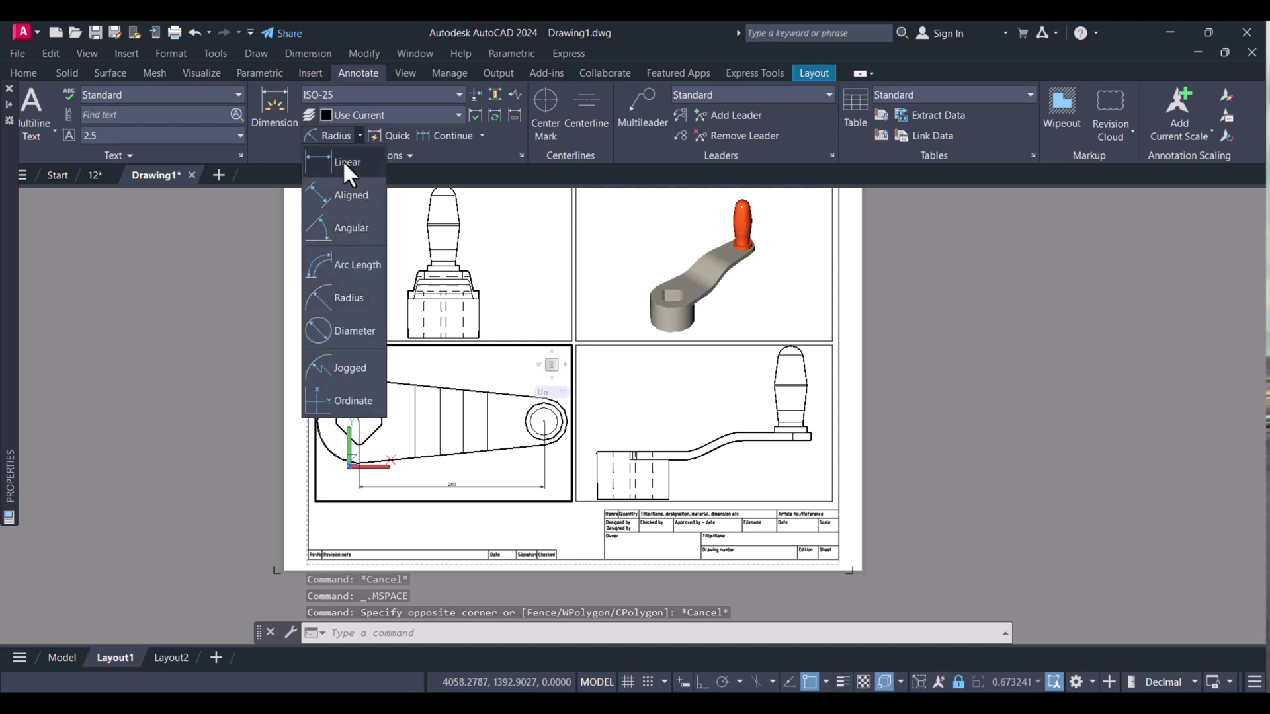
pyautogui.click(343, 162)
pyautogui.click(489, 448)
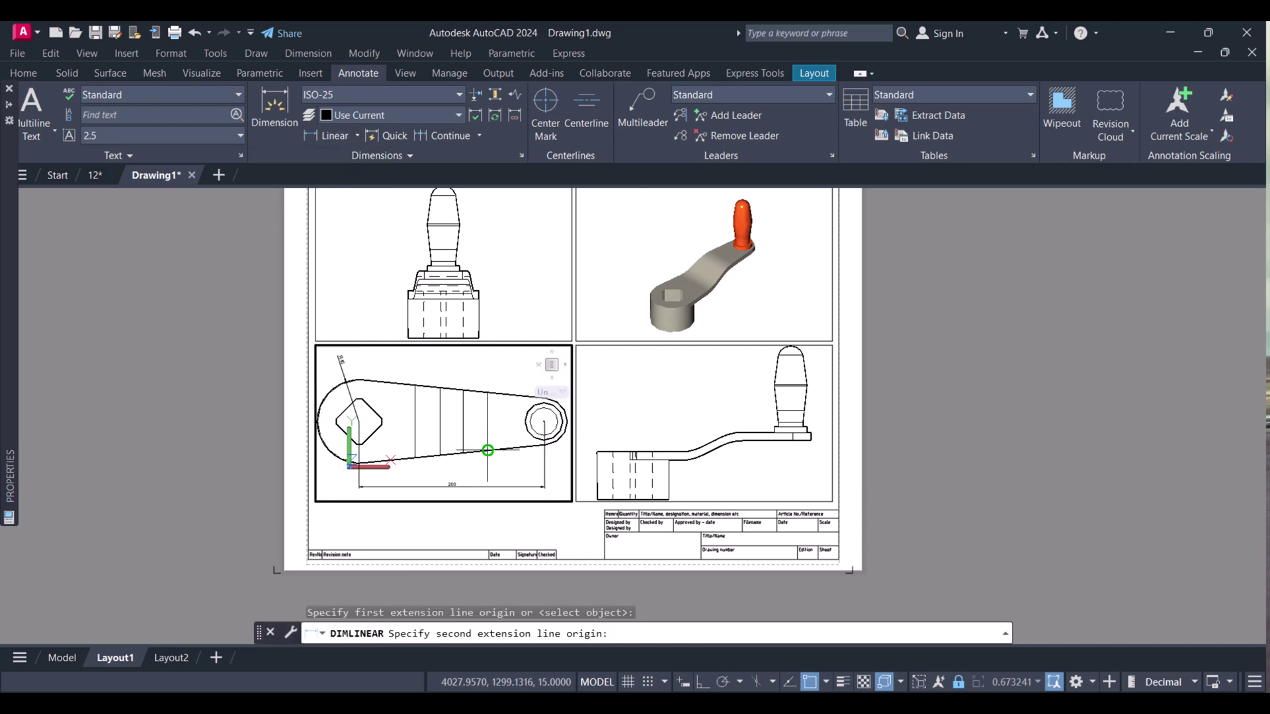
pyautogui.click(488, 391)
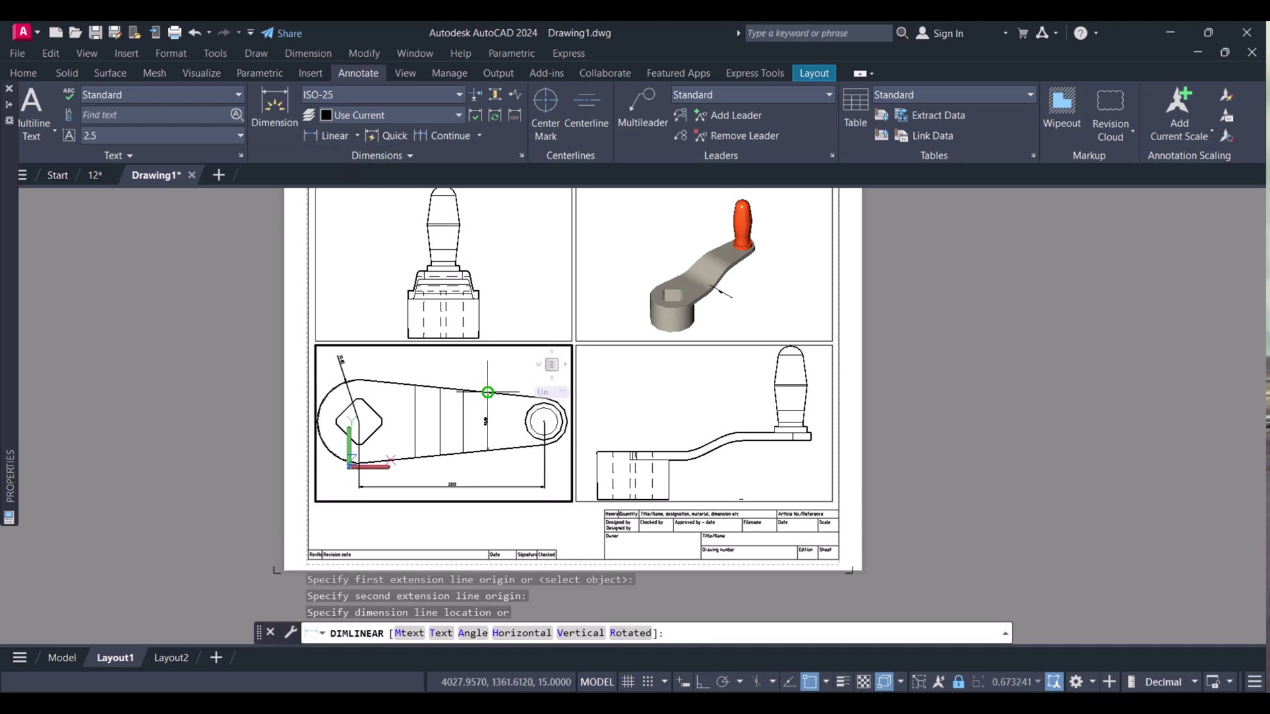
pyautogui.click(455, 410)
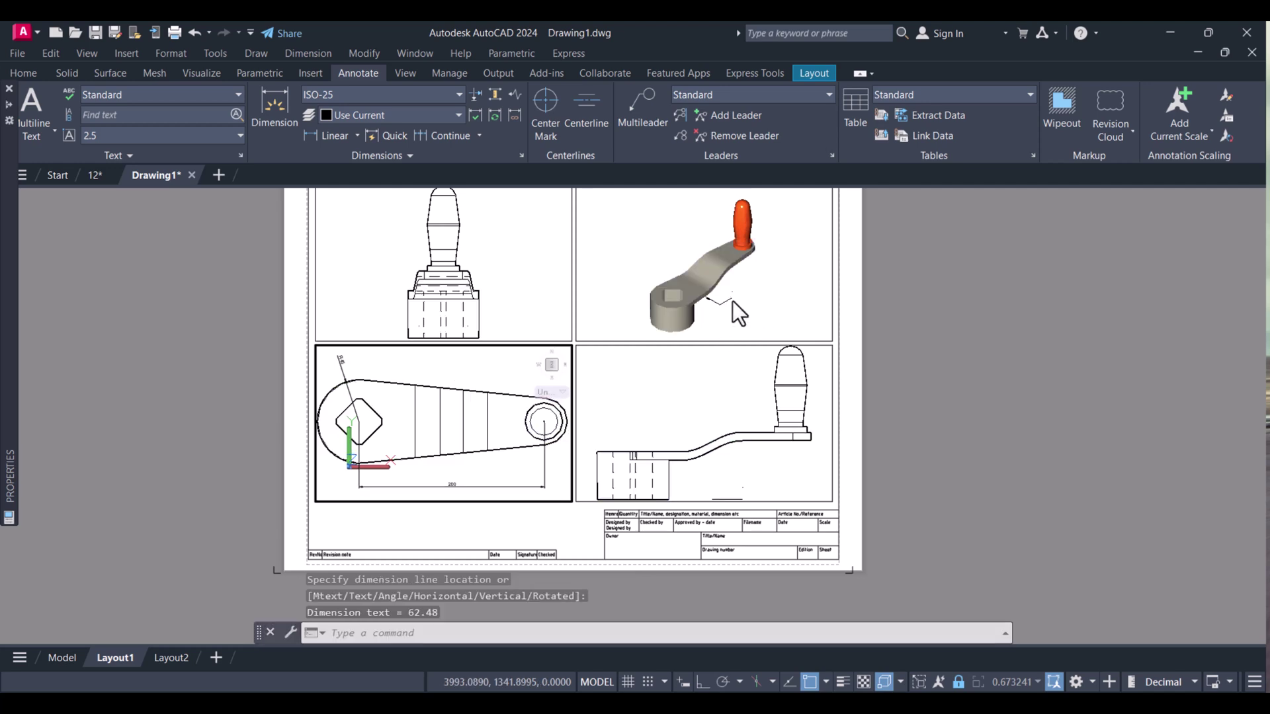
pyautogui.press('Escape')
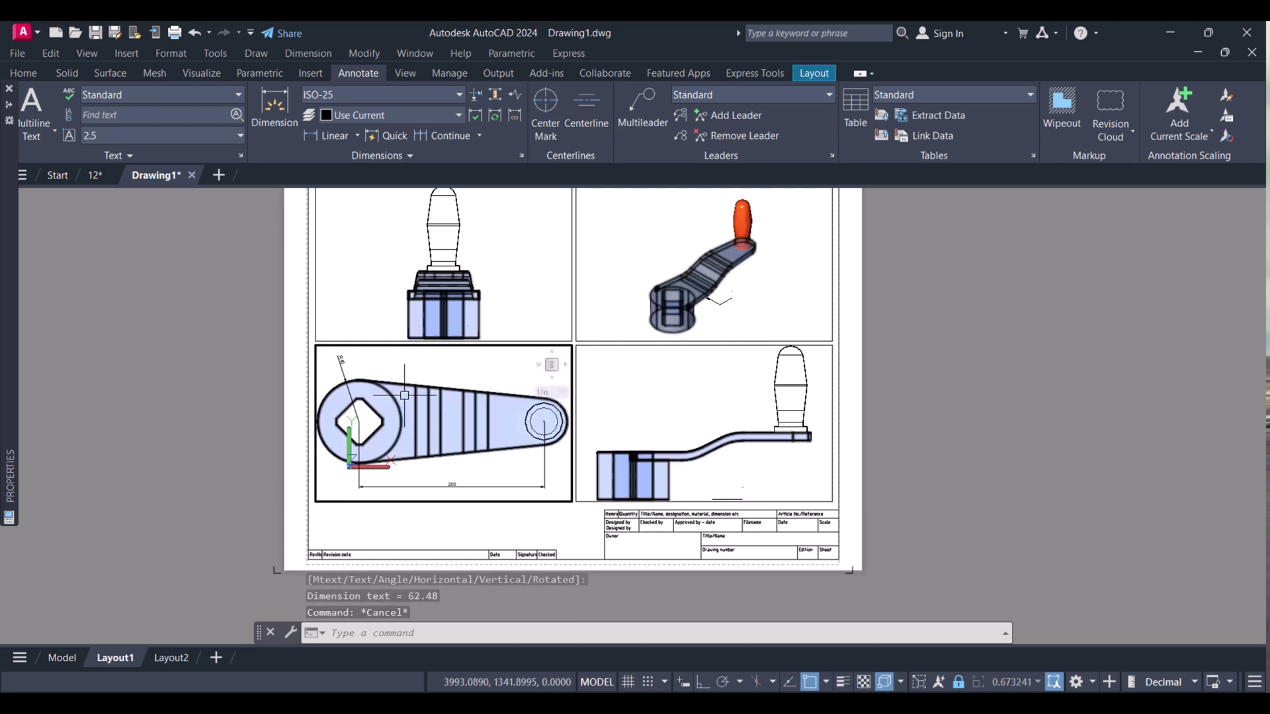
# Step: Return to paper space and examine how the model-space dimension appears in the upper-right and lower-right viewports
pyautogui.doubleClick(855, 407)
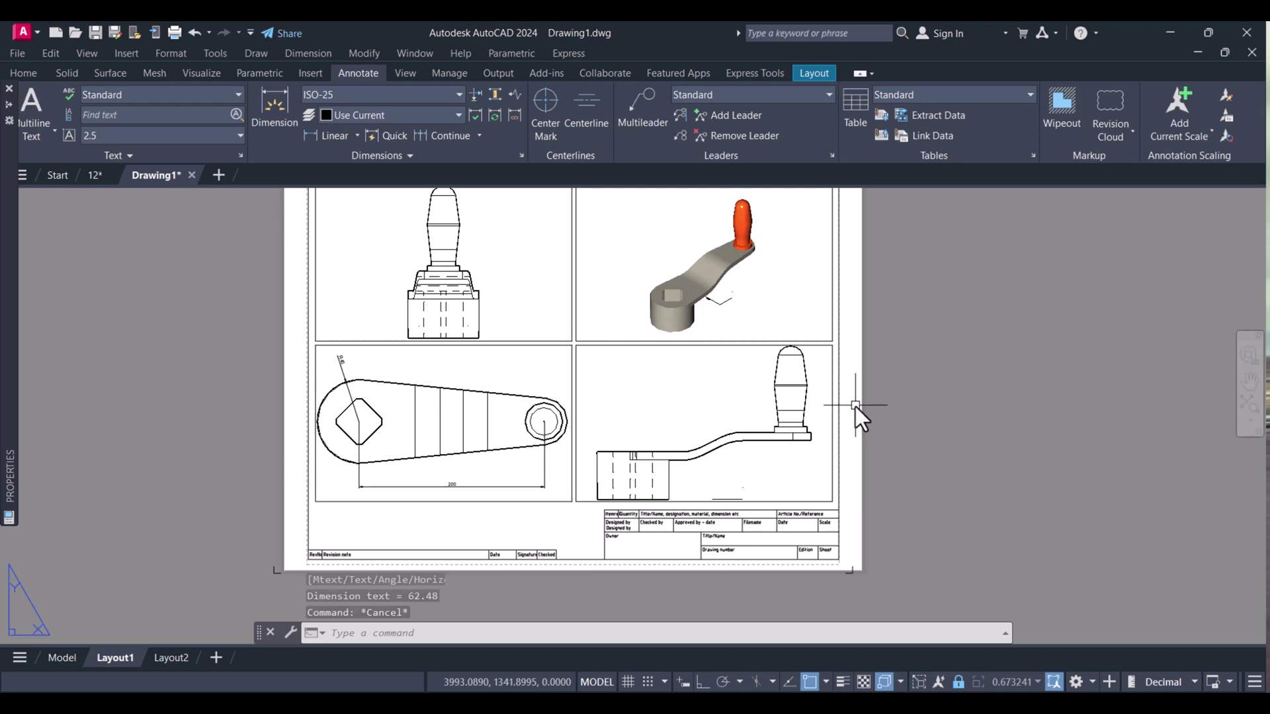
pyautogui.click(725, 303)
pyautogui.press('Escape')
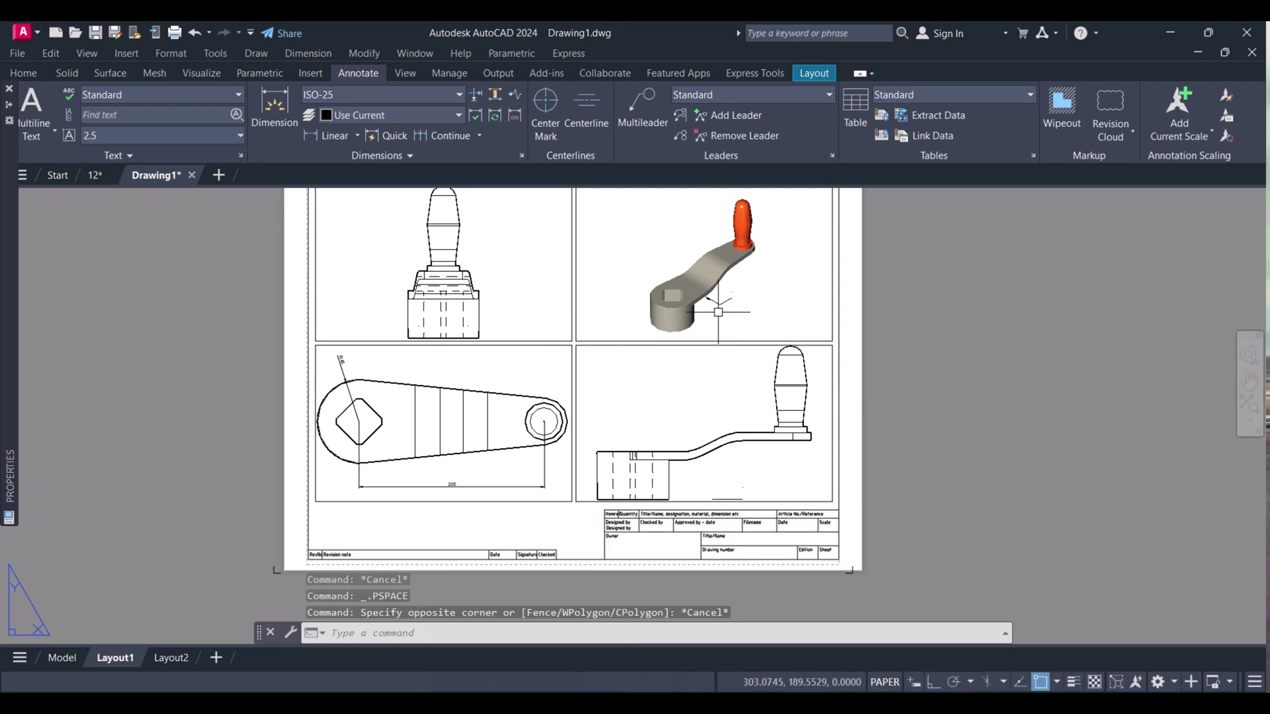
pyautogui.scroll(4, 484, 437)
pyautogui.scroll(-2, 487, 433)
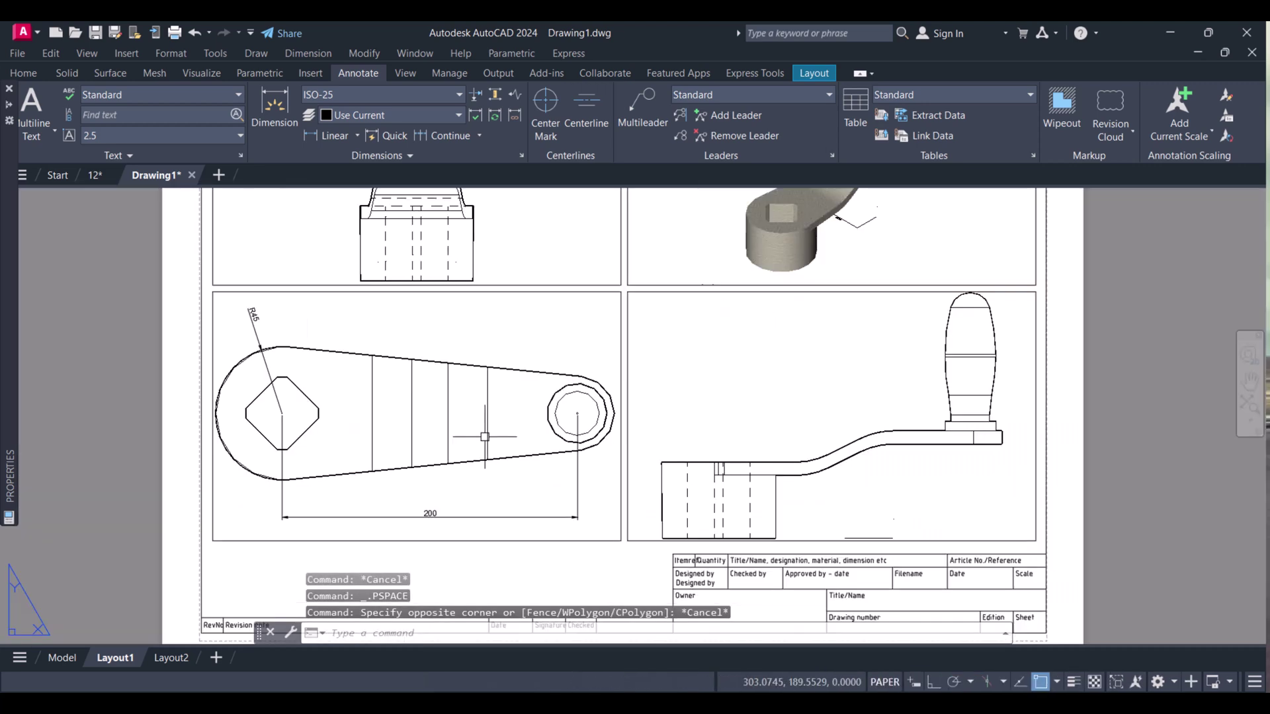
pyautogui.click(867, 541)
pyautogui.press('Escape')
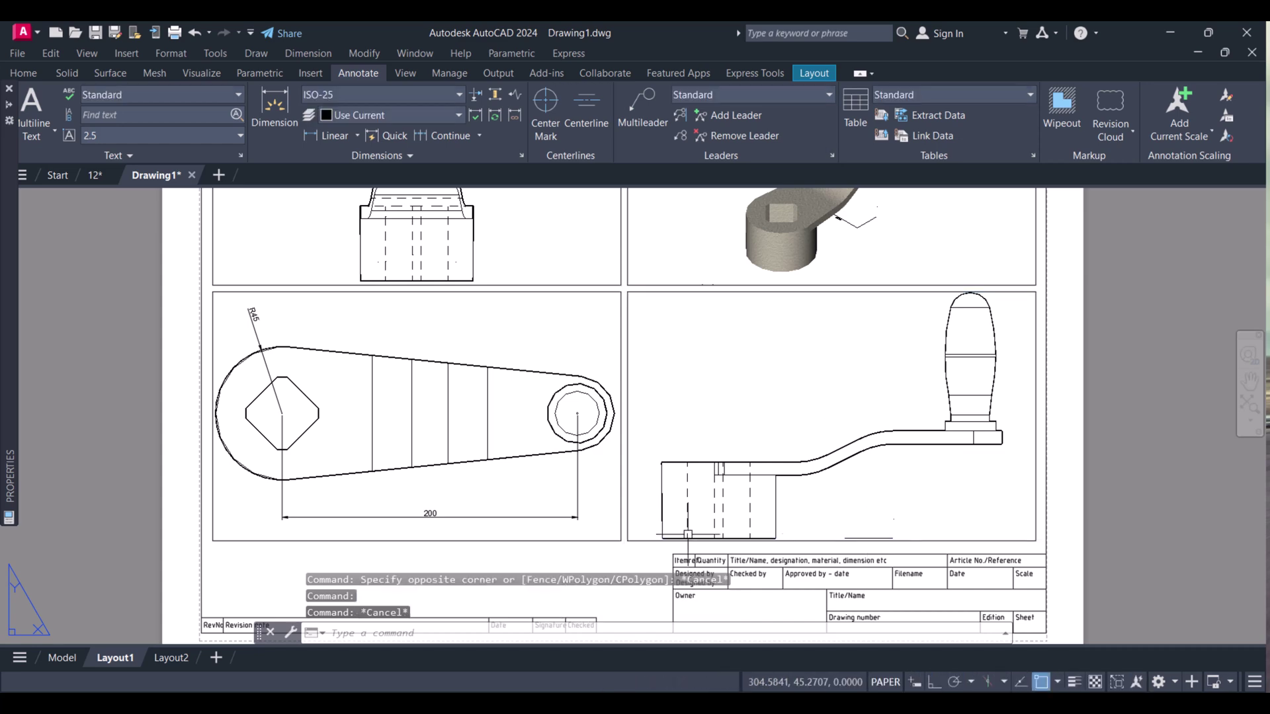
# Step: Undo the linear dimension that was placed in model space
pyautogui.hotkey('ctrl', 'z')
pyautogui.hotkey('ctrl', 'z')
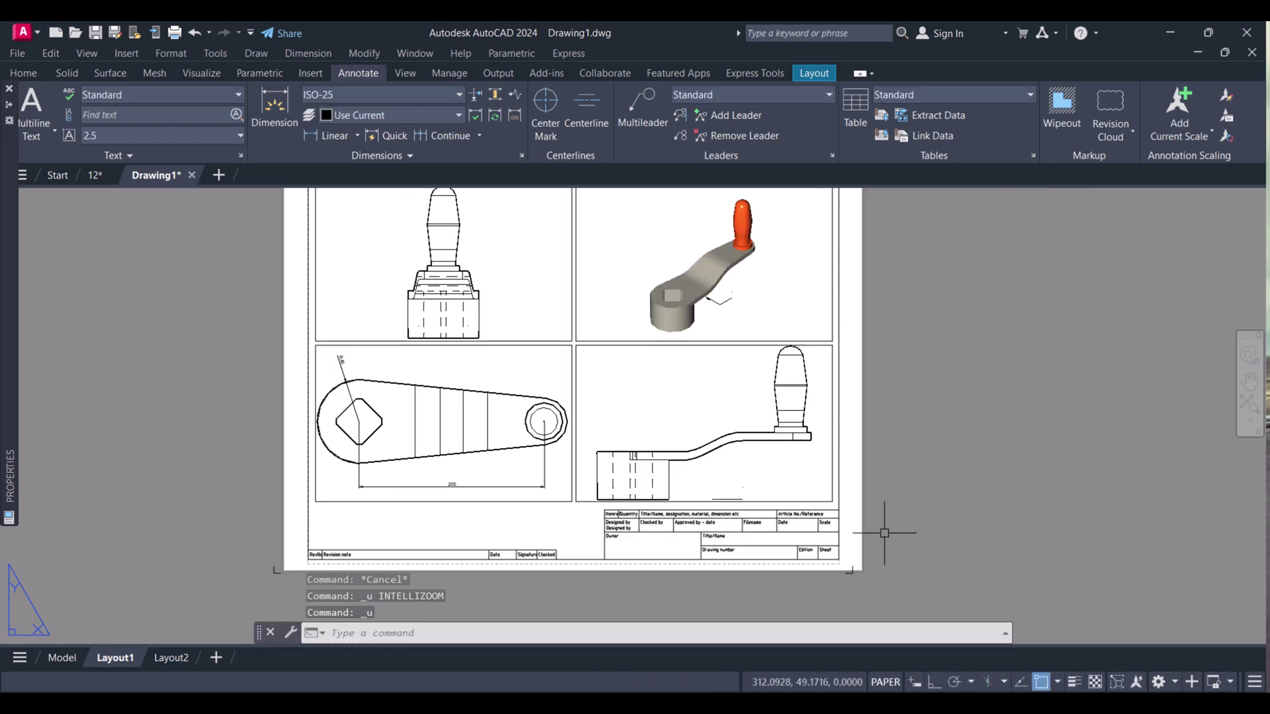
pyautogui.hotkey('ctrl', 'z')
pyautogui.hotkey('ctrl', 'z')
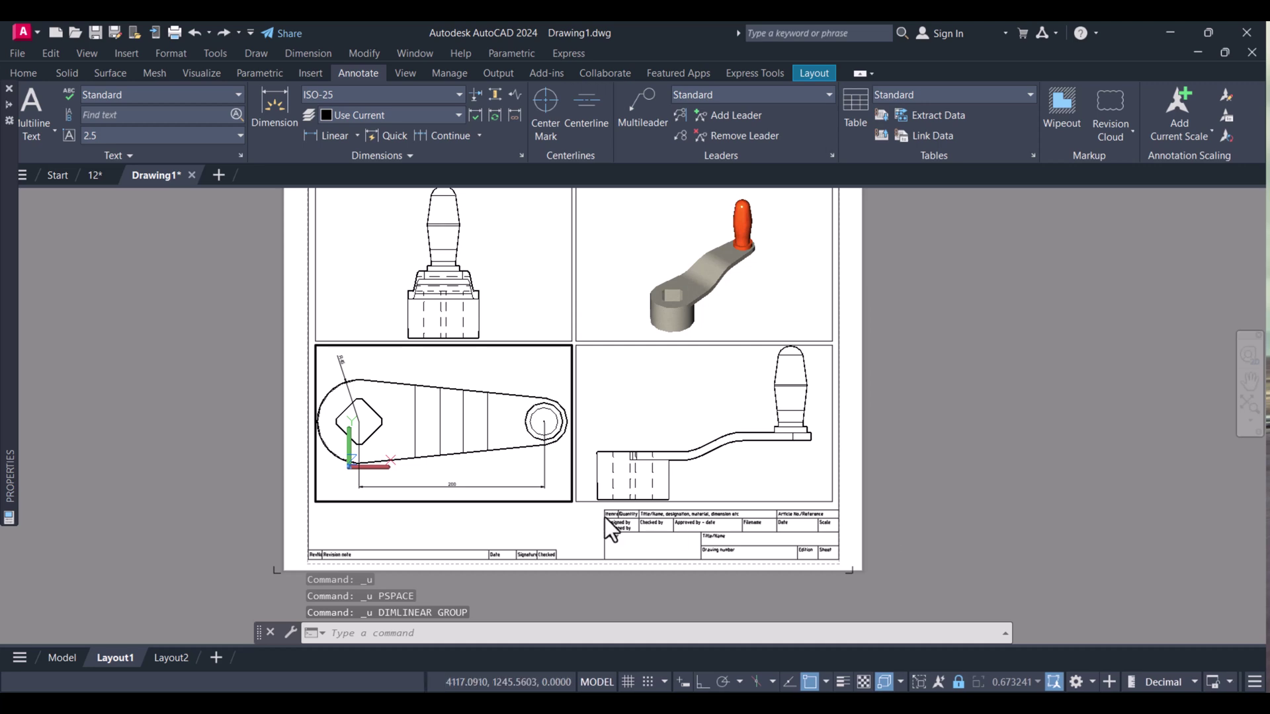
pyautogui.press('Escape')
pyautogui.press('Escape')
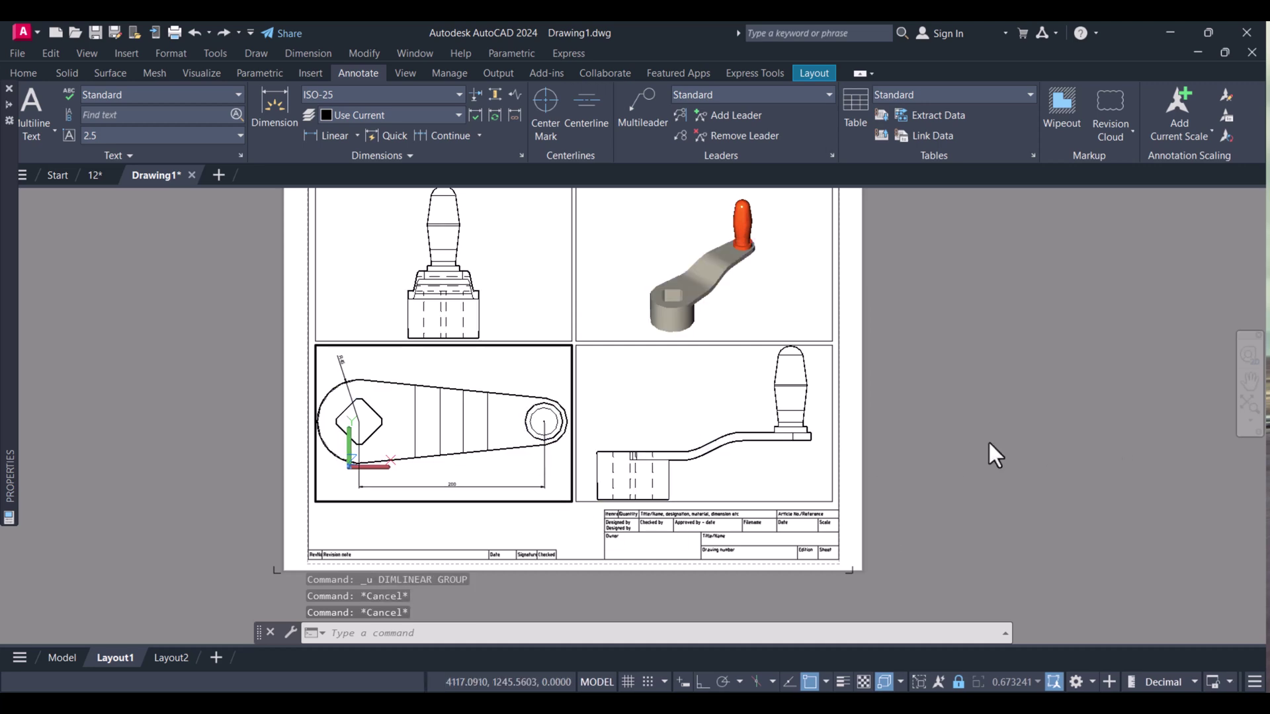
pyautogui.press('Escape')
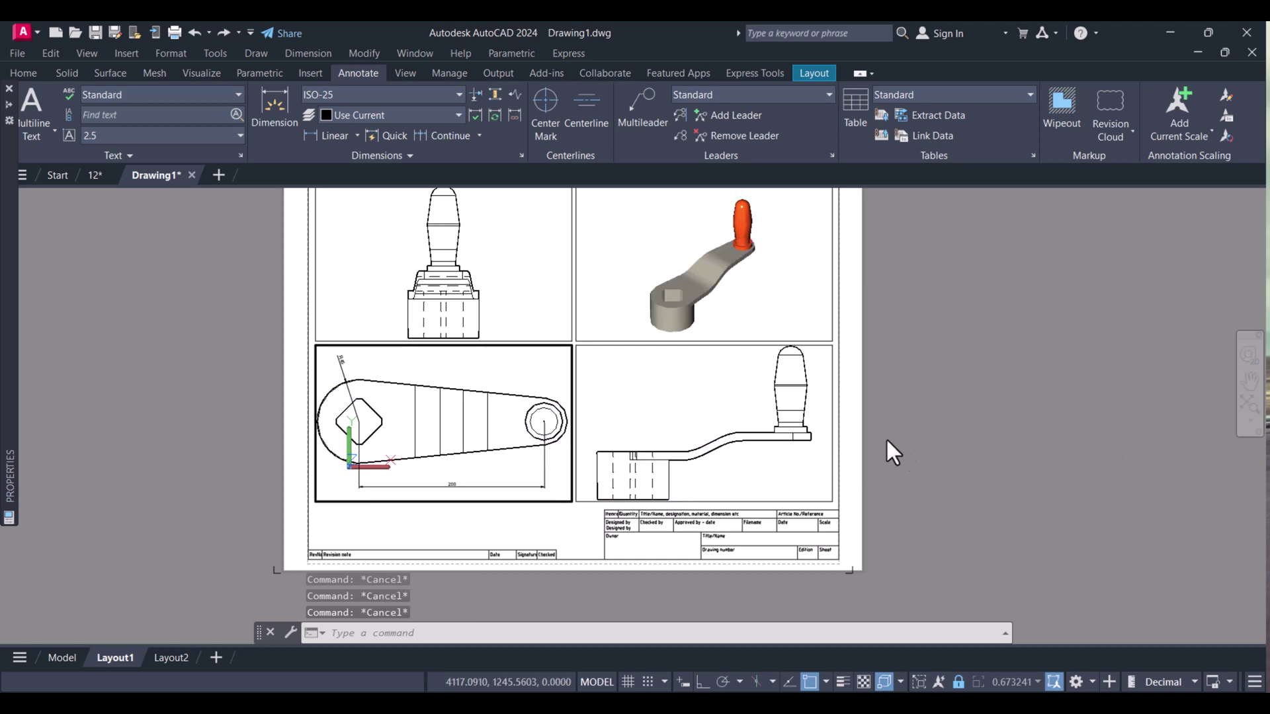
# Step: In paper space, add a vertical linear dimension for the hub's height beside the side view in the lower-right viewport
pyautogui.doubleClick(854, 427)
pyautogui.scroll(2, 666, 484)
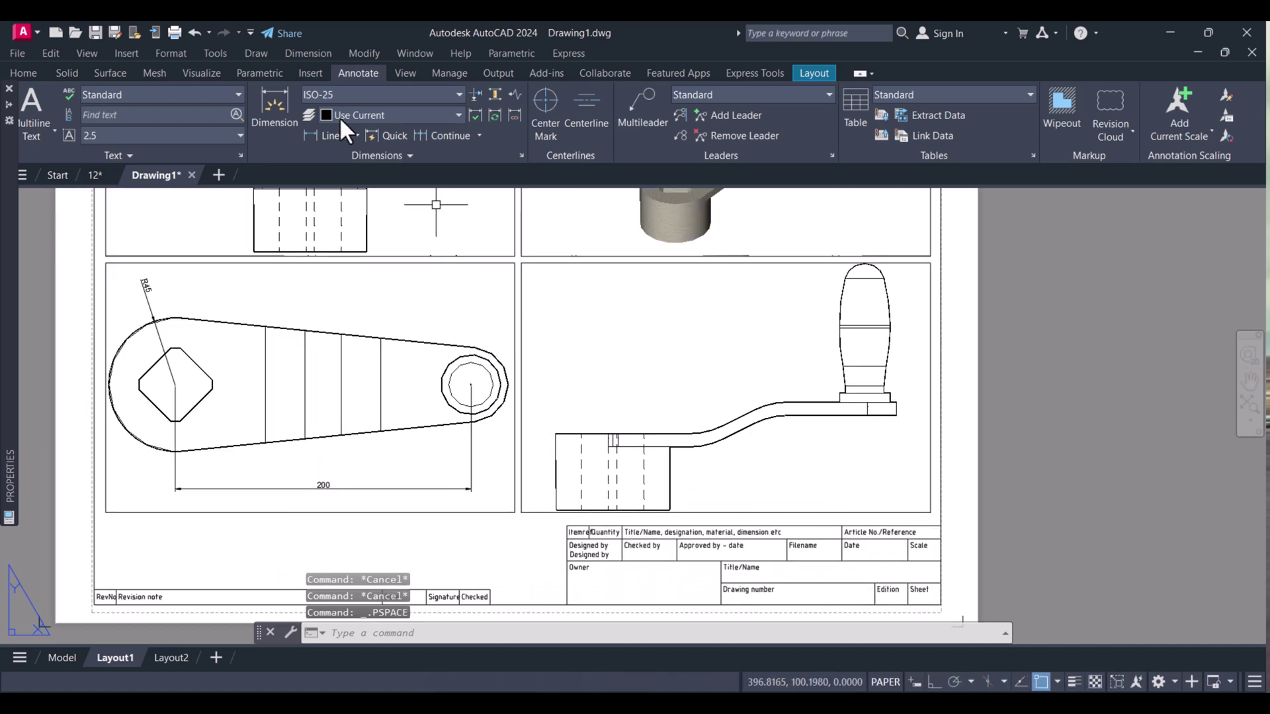
pyautogui.click(323, 136)
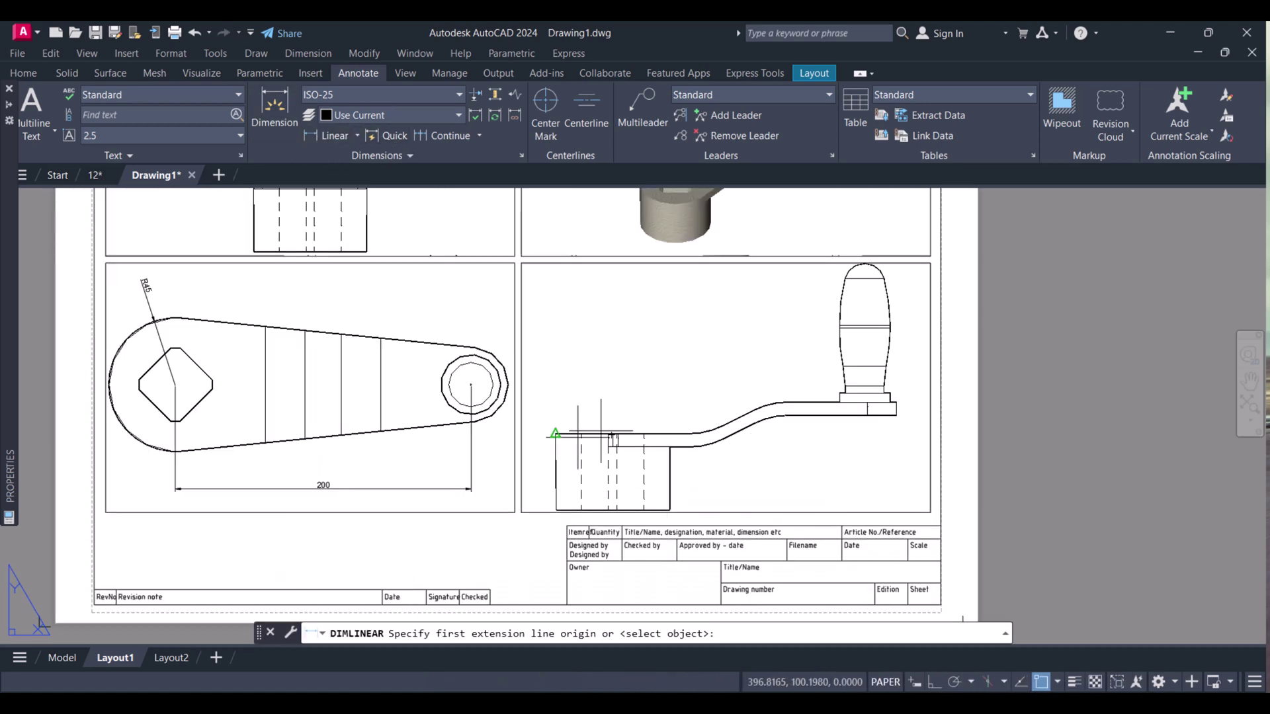
pyautogui.scroll(4, 601, 431)
pyautogui.click(555, 433)
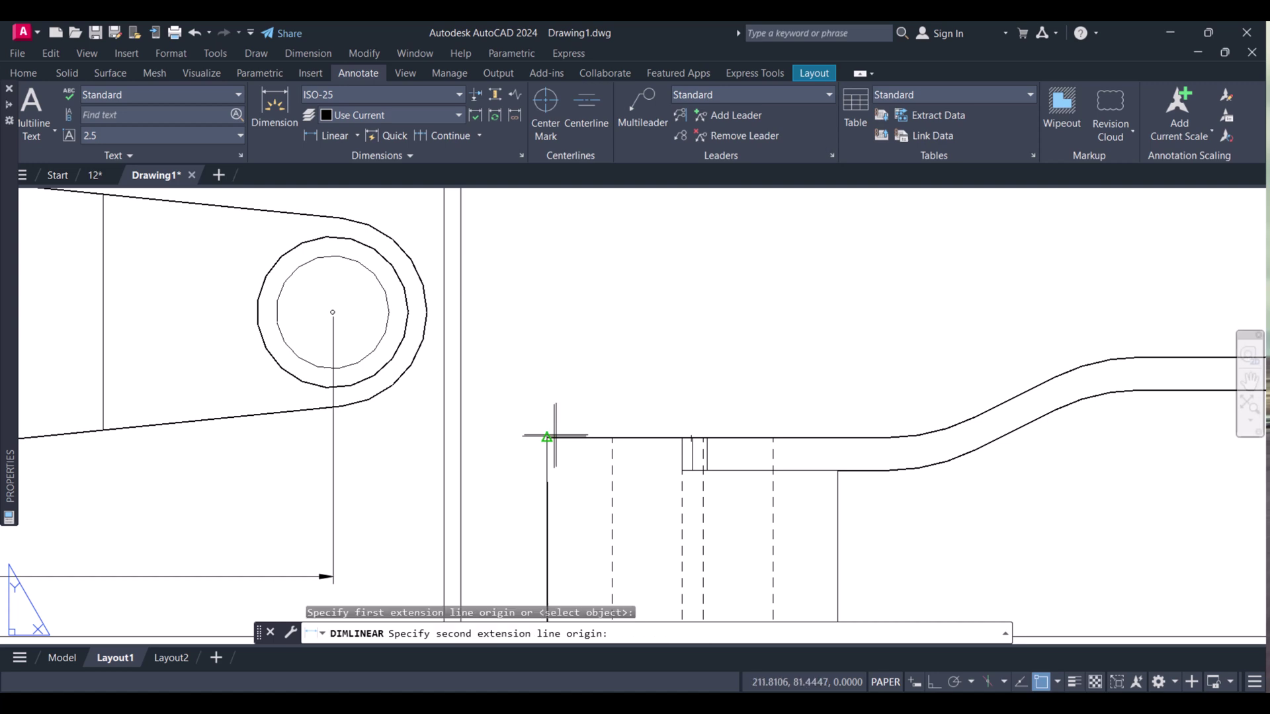
pyautogui.scroll(-2, 553, 435)
pyautogui.click(550, 559)
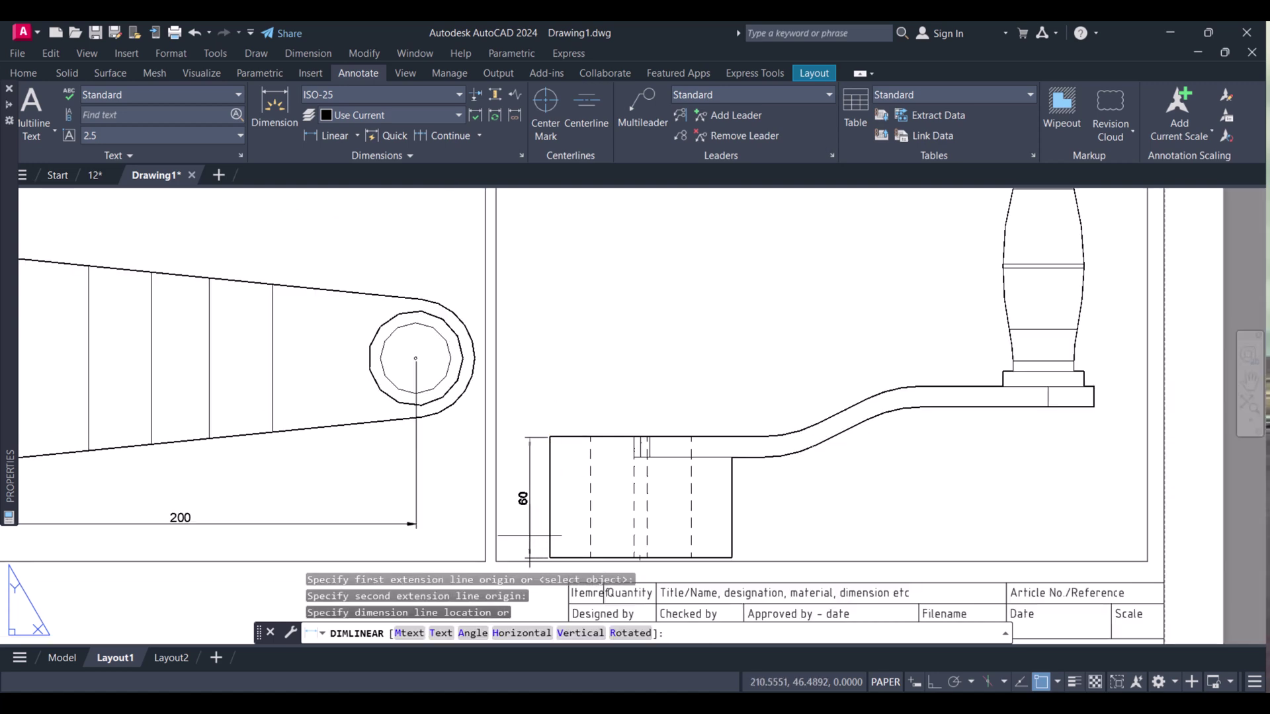
pyautogui.click(525, 502)
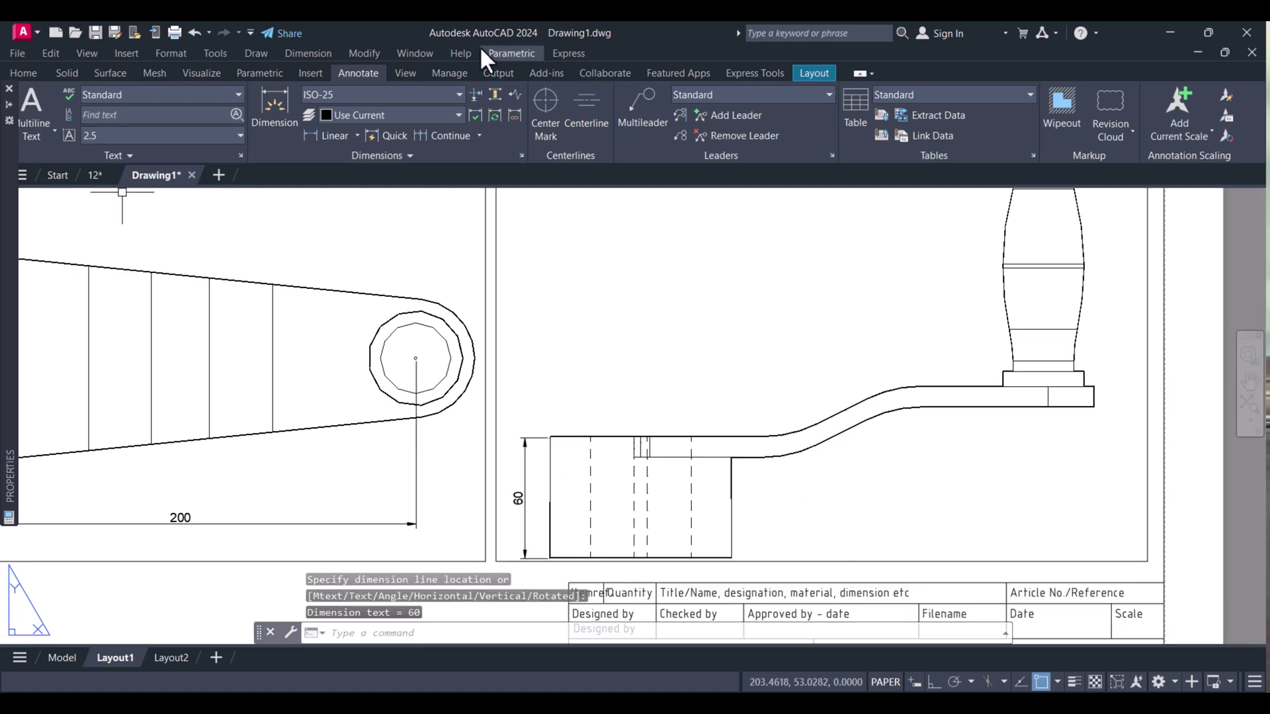
# Step: Add a horizontal linear dimension for the hub's full width above the hub in the lower-right viewport
pyautogui.click(307, 139)
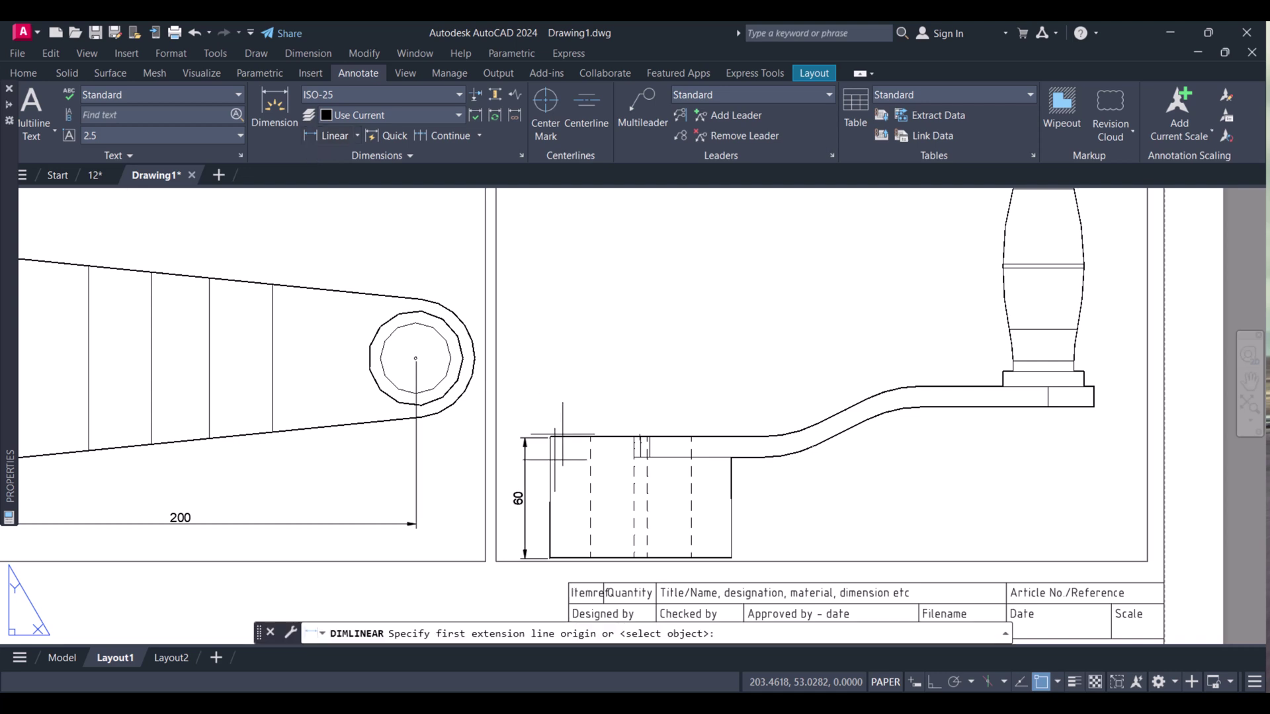
pyautogui.scroll(3, 562, 440)
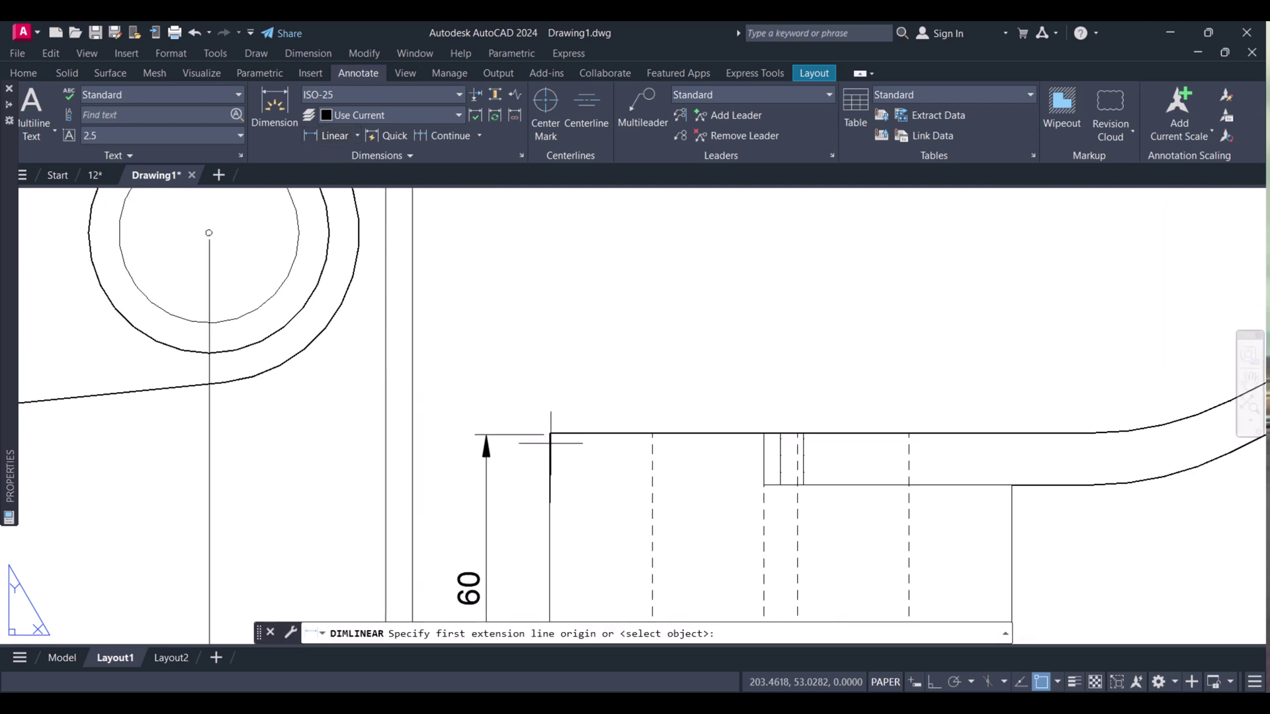
pyautogui.click(550, 434)
pyautogui.scroll(-2, 919, 480)
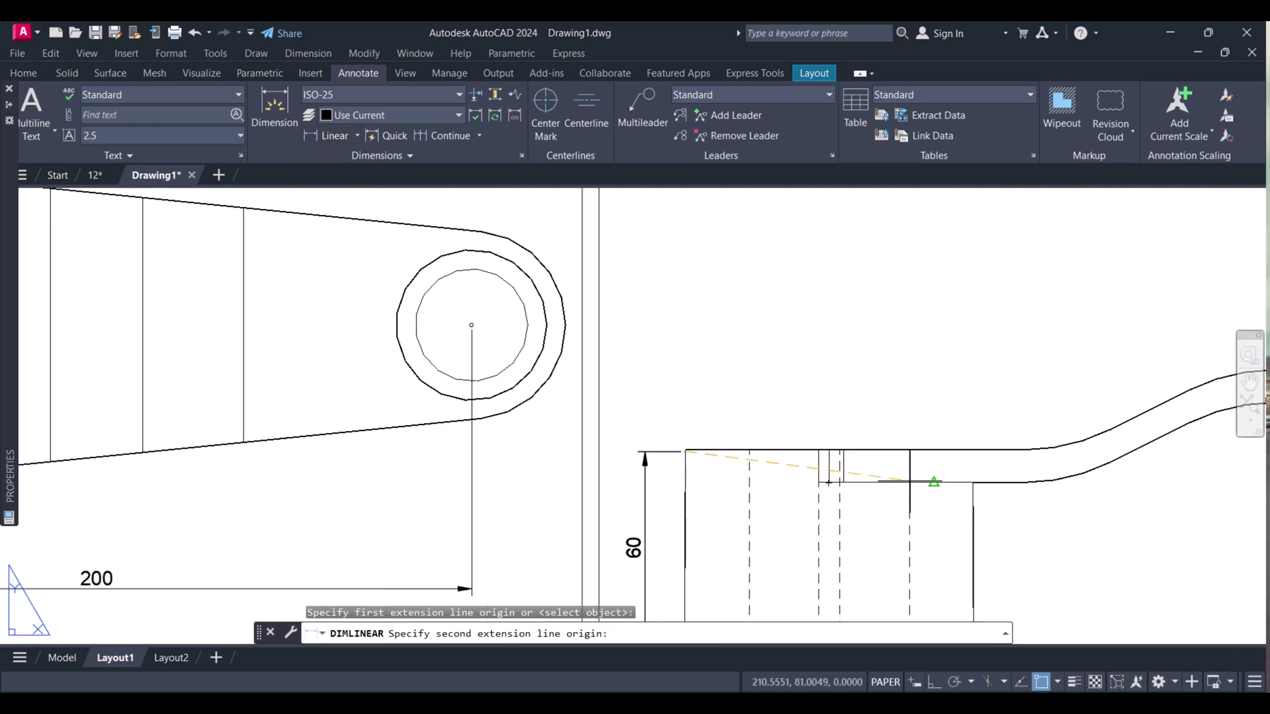
pyautogui.click(972, 482)
pyautogui.click(887, 286)
pyautogui.scroll(-5, 883, 294)
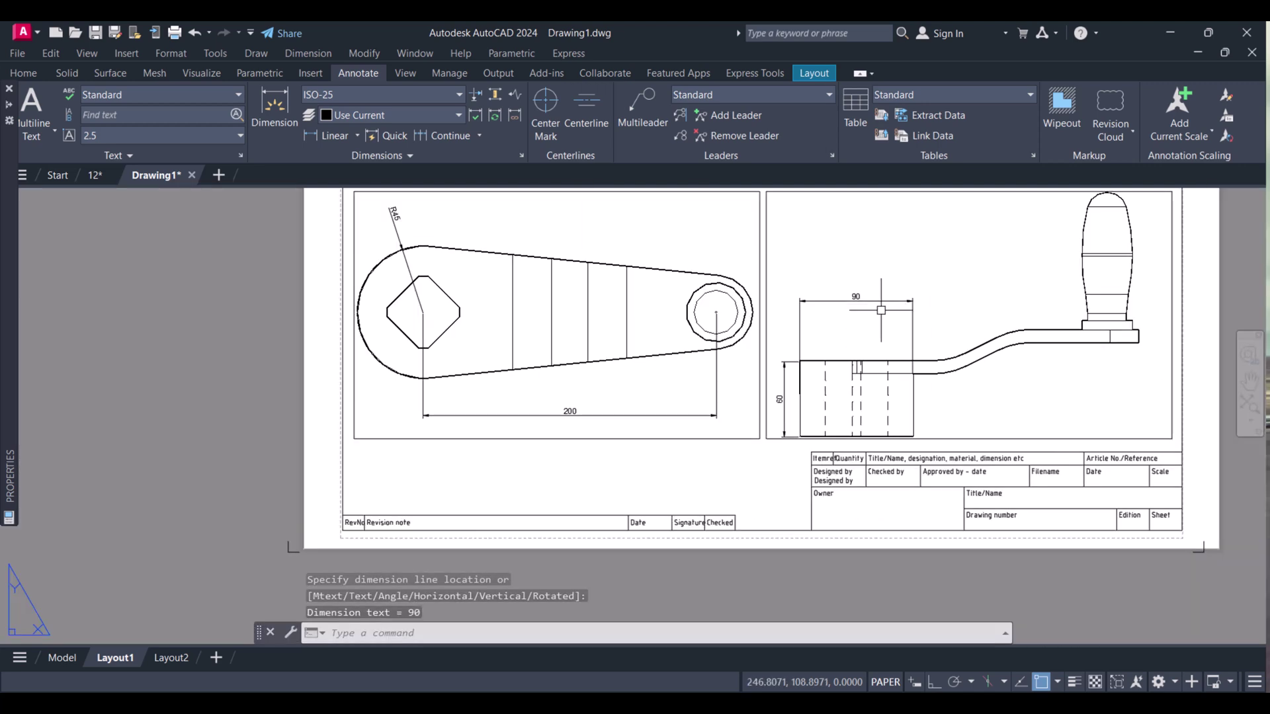
# Step: Add a horizontal linear dimension between the hub's outermost dashed hidden lines in the lower-right viewport, below the hub's full-width dimension
pyautogui.click(311, 134)
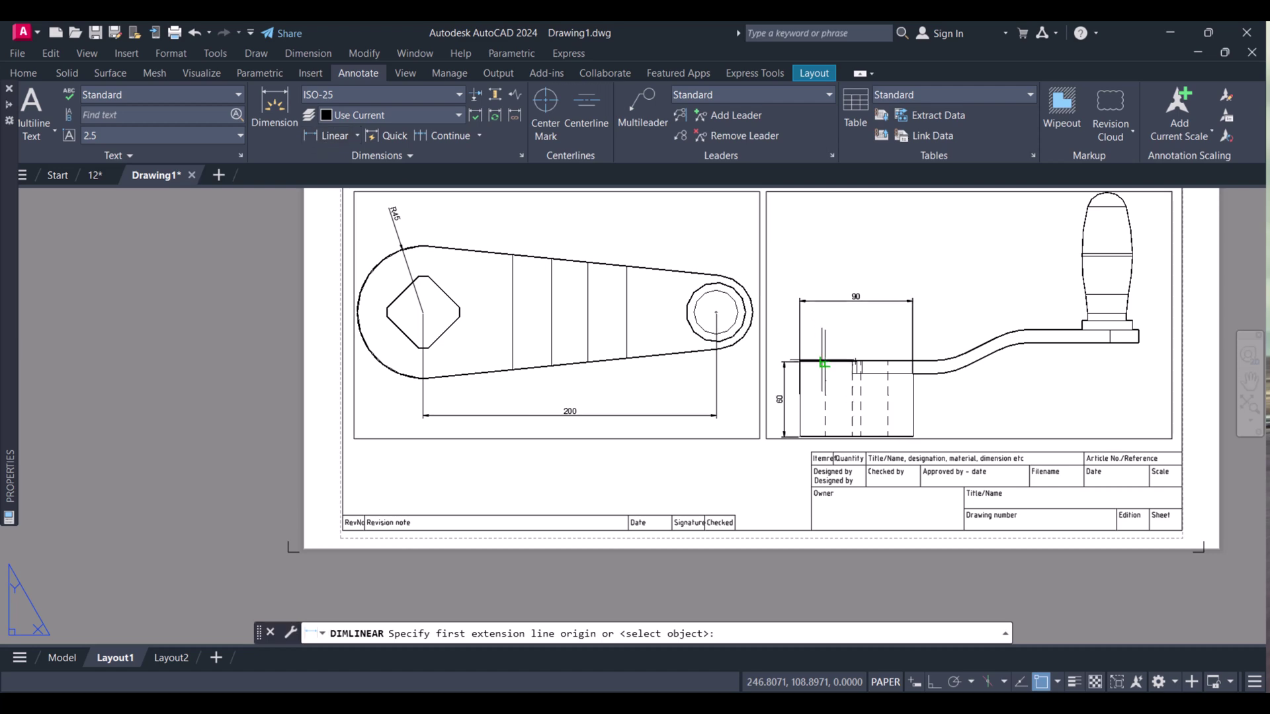
pyautogui.scroll(6, 823, 363)
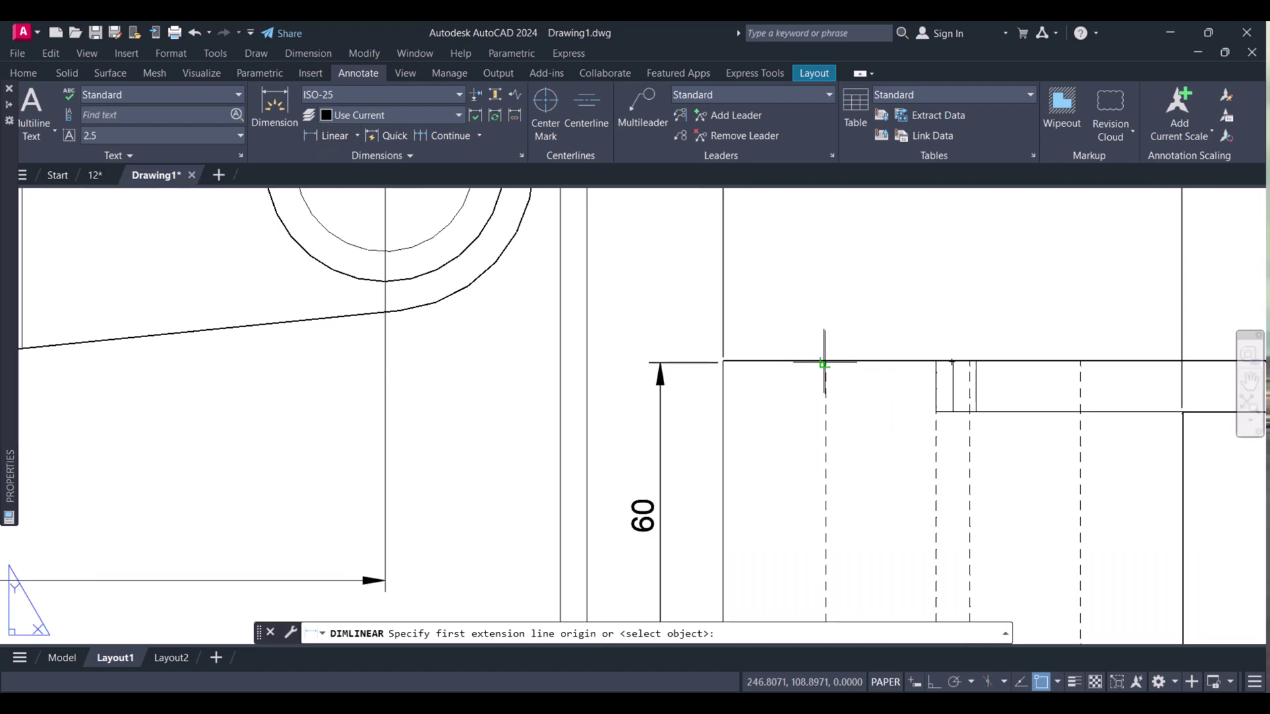
pyautogui.click(822, 363)
pyautogui.click(1080, 361)
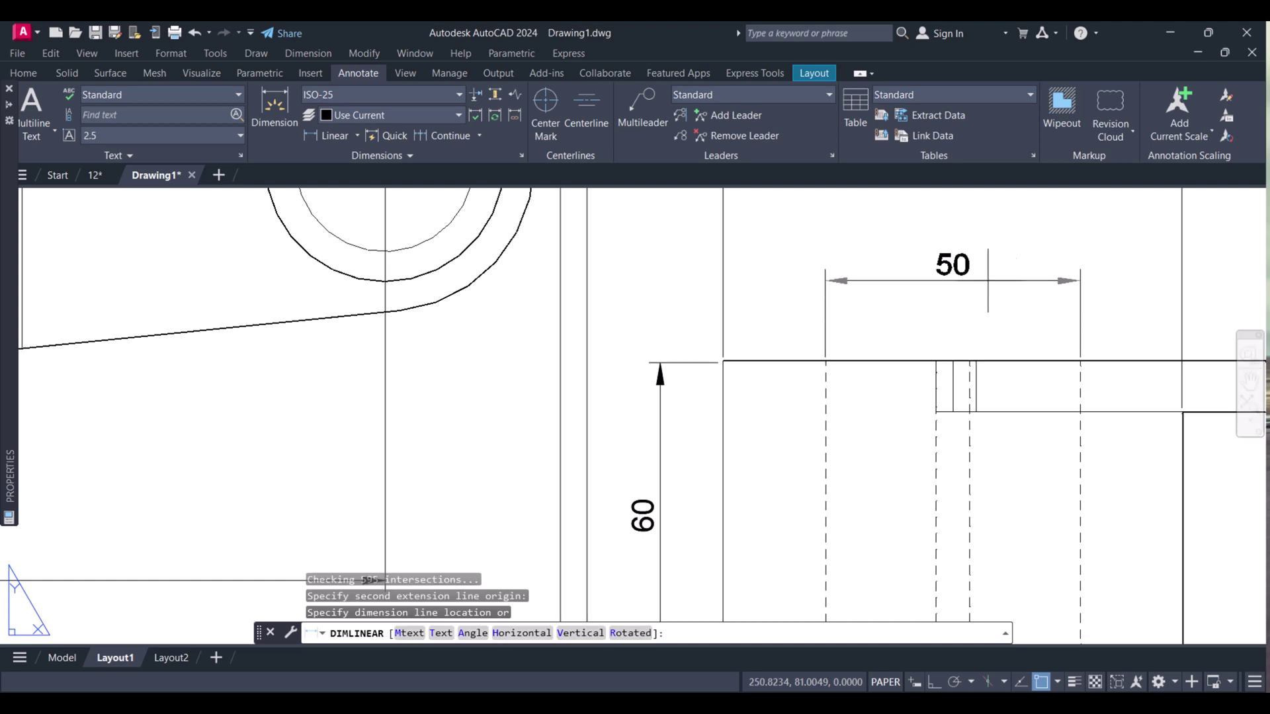
pyautogui.click(972, 244)
pyautogui.scroll(-4, 979, 284)
# Step: Stretch both extension-line origins of the hub's inner width dimension back onto its two outermost dashed hidden lines
pyautogui.click(1035, 255)
pyautogui.click(985, 328)
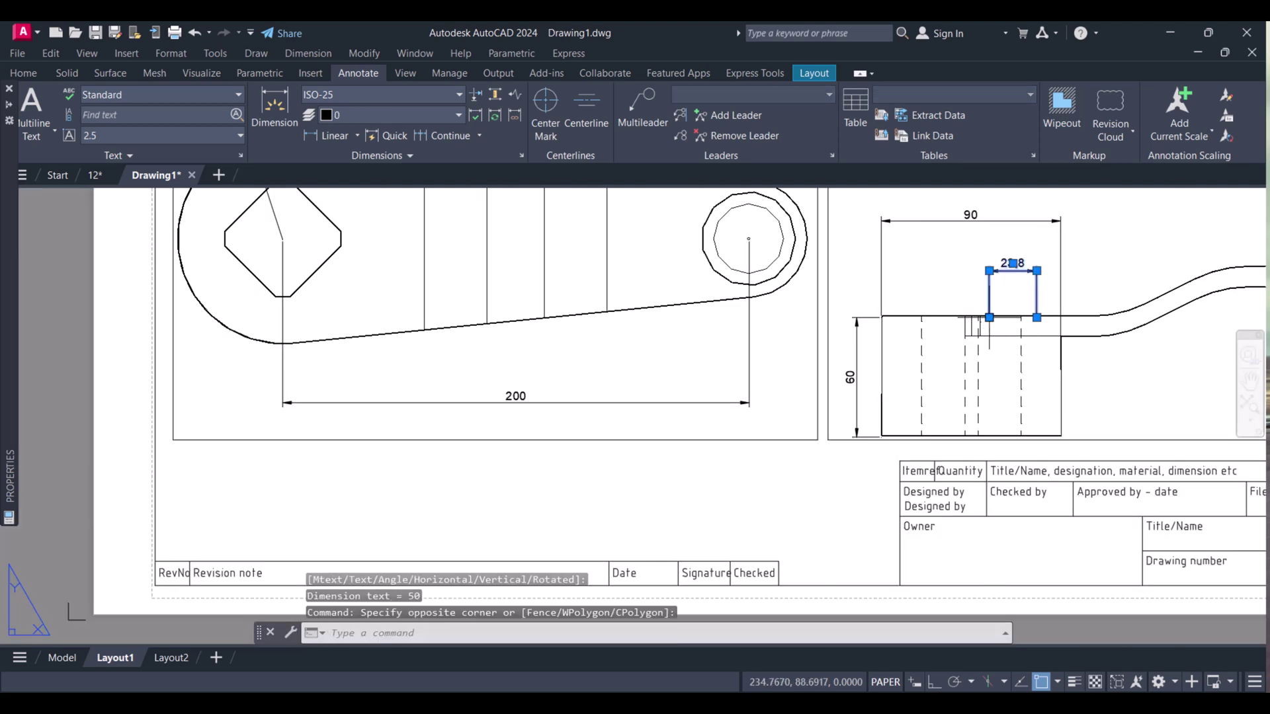
pyautogui.click(989, 317)
pyautogui.click(921, 372)
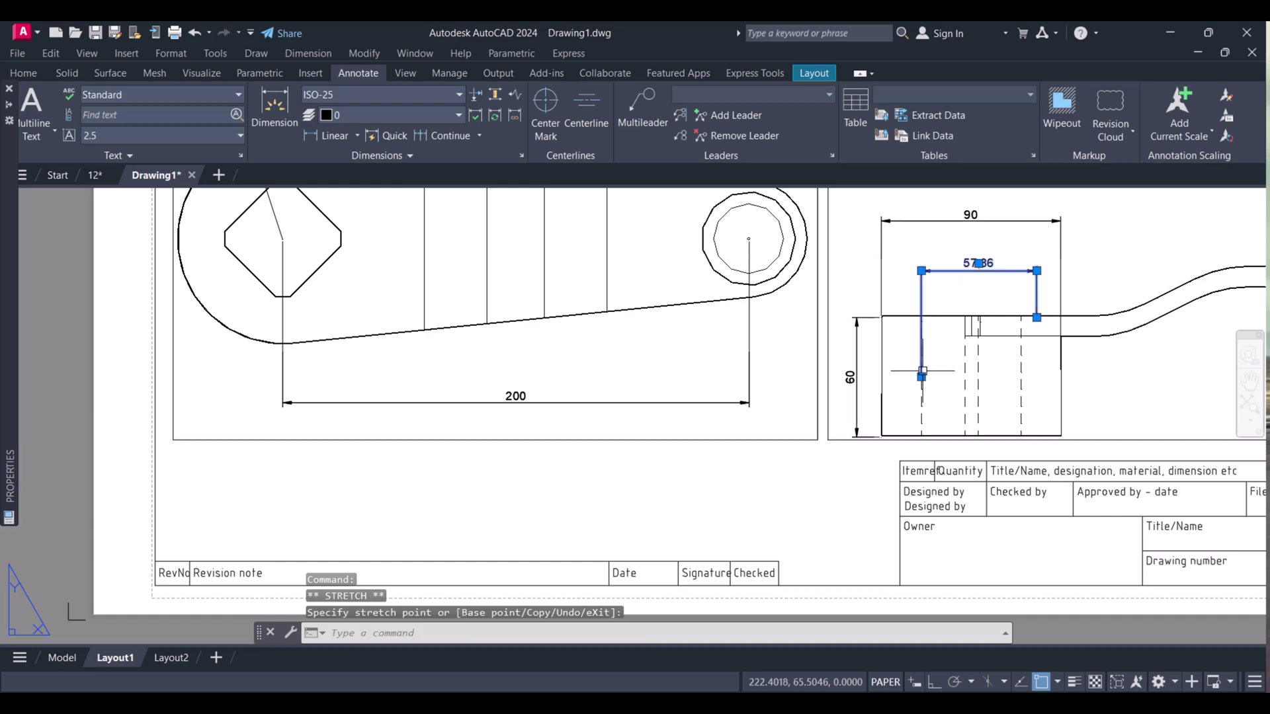
pyautogui.press('Escape')
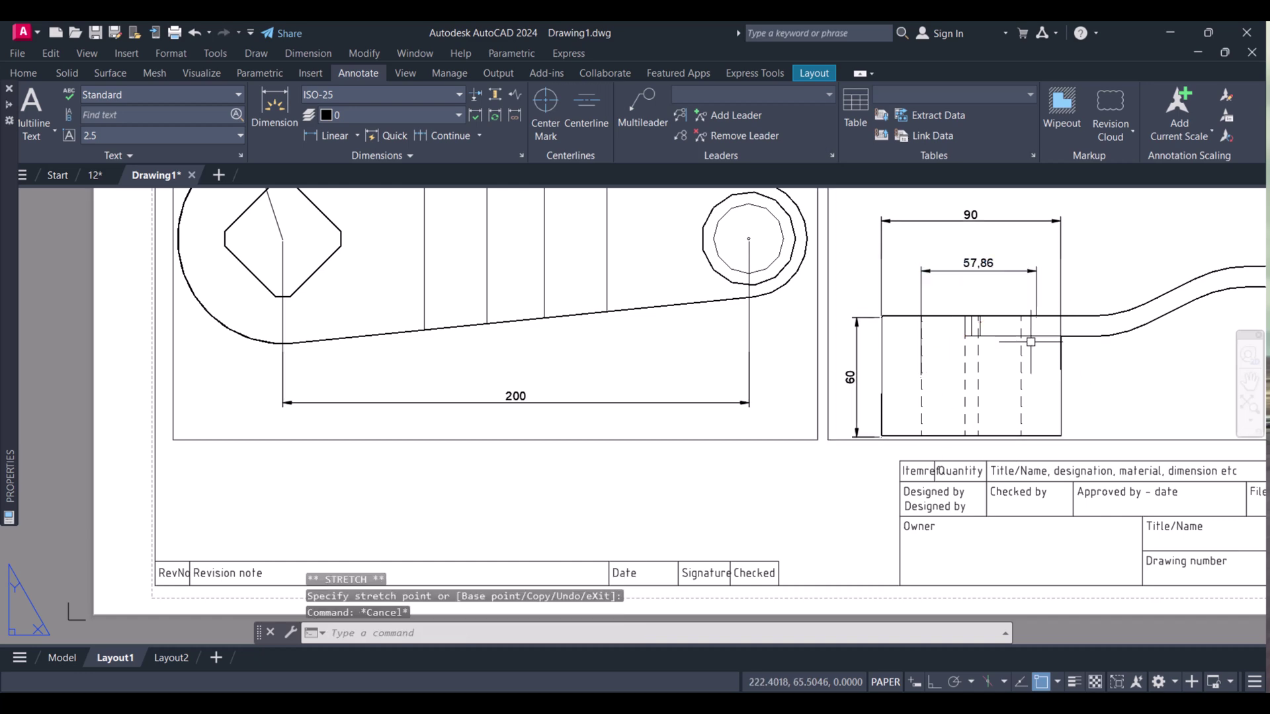
pyautogui.click(1036, 294)
pyautogui.click(1036, 317)
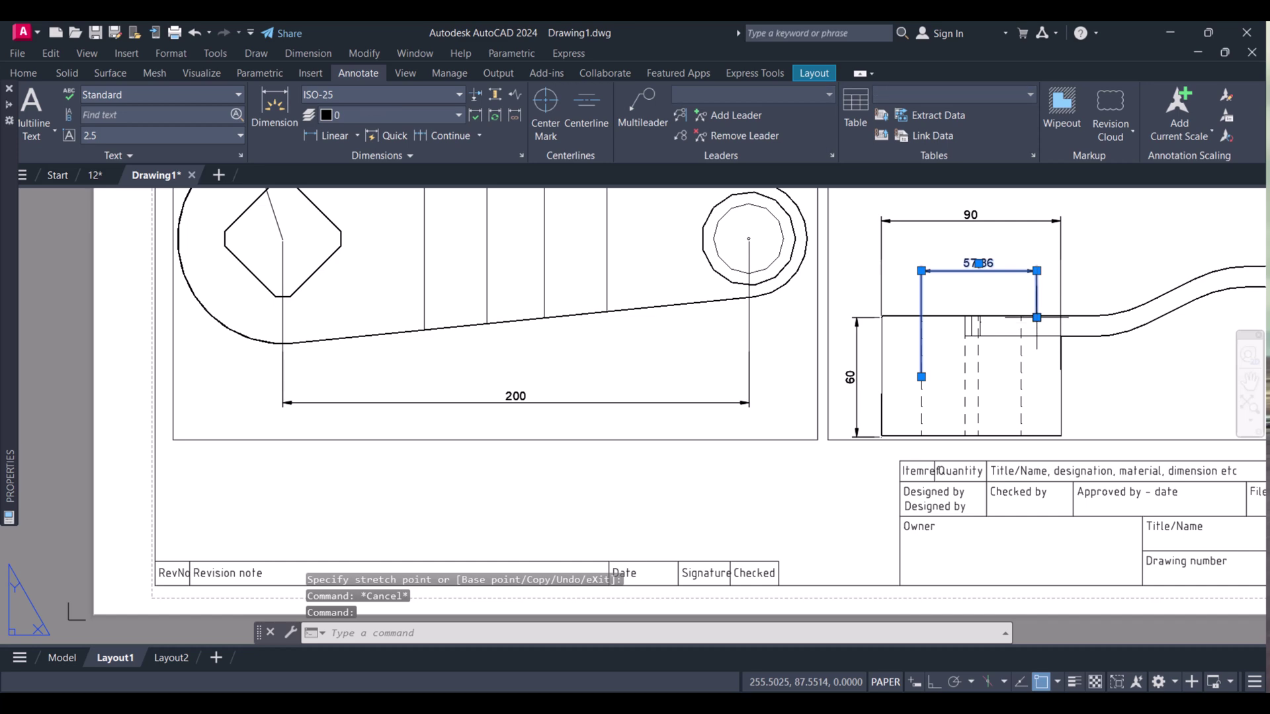
pyautogui.click(1021, 317)
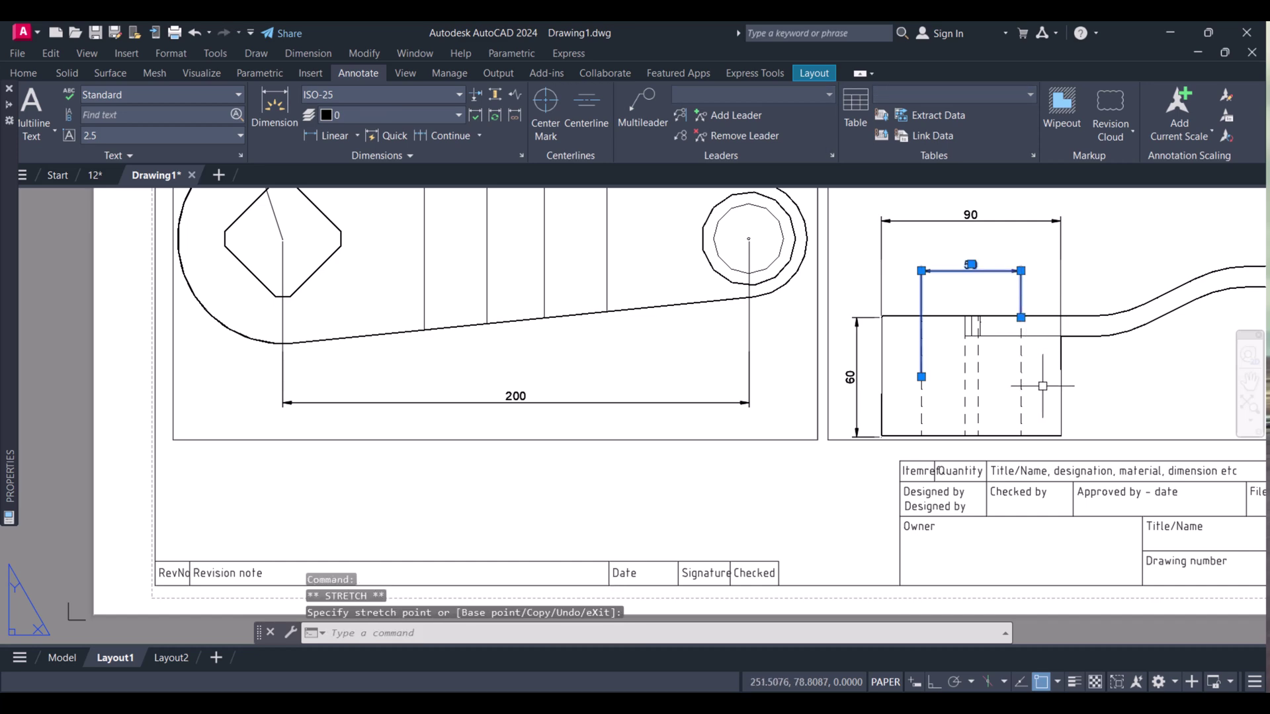
pyautogui.press('Escape')
pyautogui.press('Escape')
# Step: Add a vertical linear dimension for the crank arm's thickness, placing it to the left of the arm's bend
pyautogui.scroll(-5, 1051, 308)
pyautogui.scroll(5, 1052, 308)
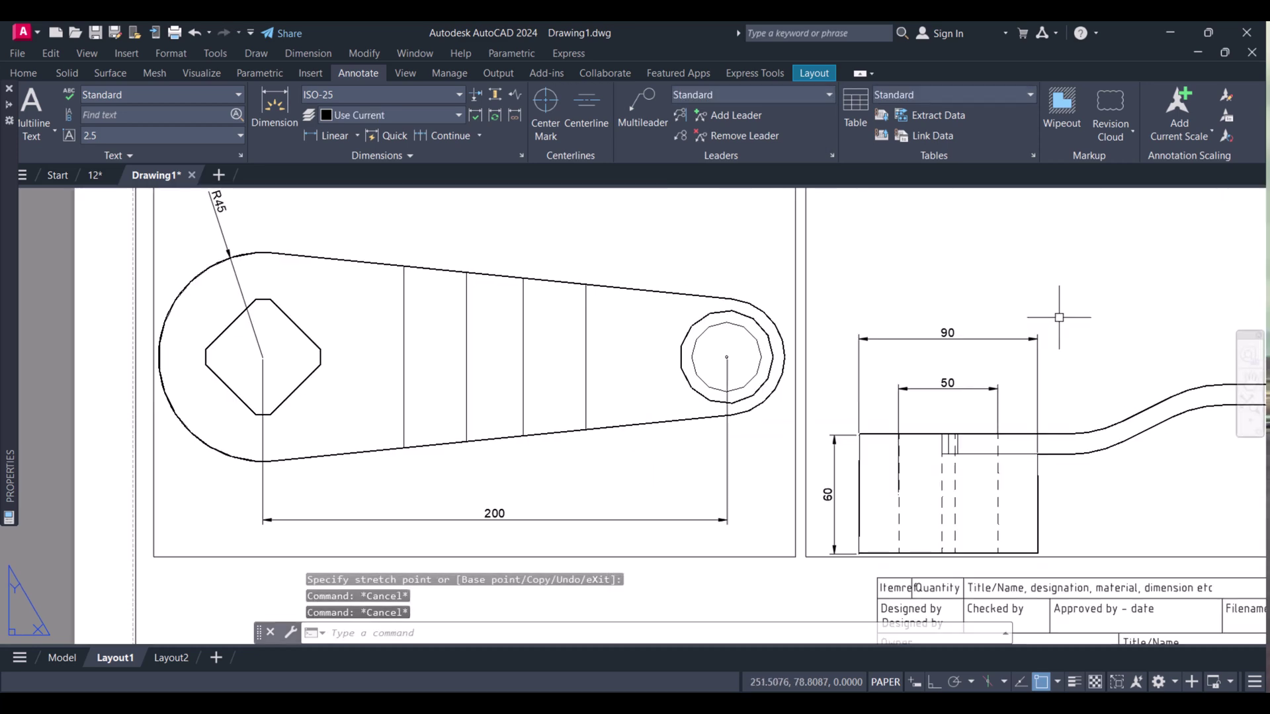
pyautogui.scroll(-5, 1052, 307)
pyautogui.scroll(8, 1124, 348)
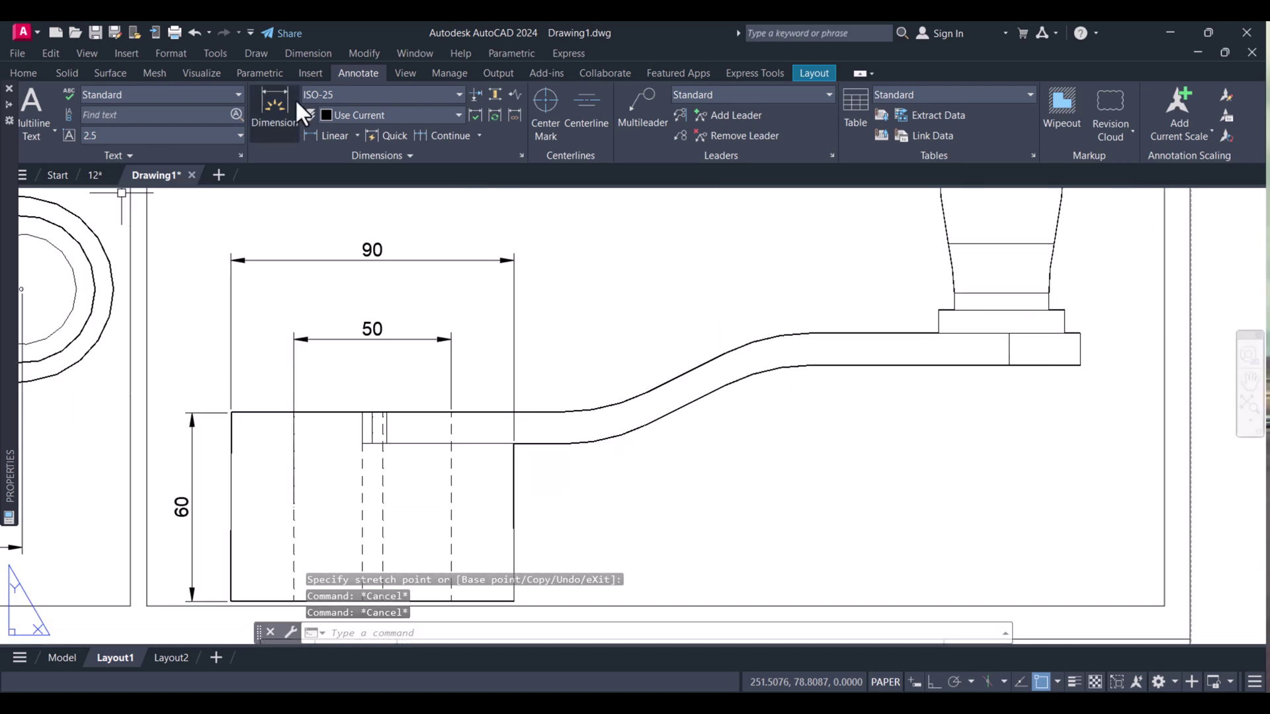
pyautogui.click(312, 133)
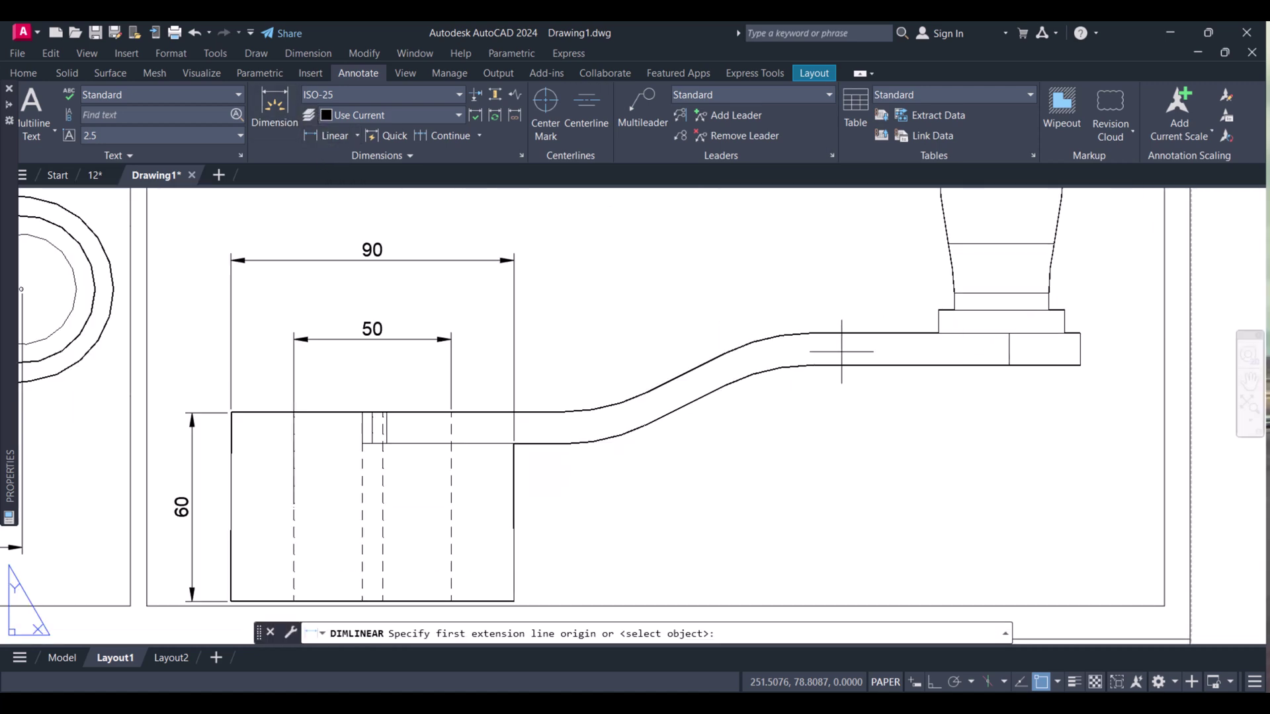
pyautogui.click(826, 365)
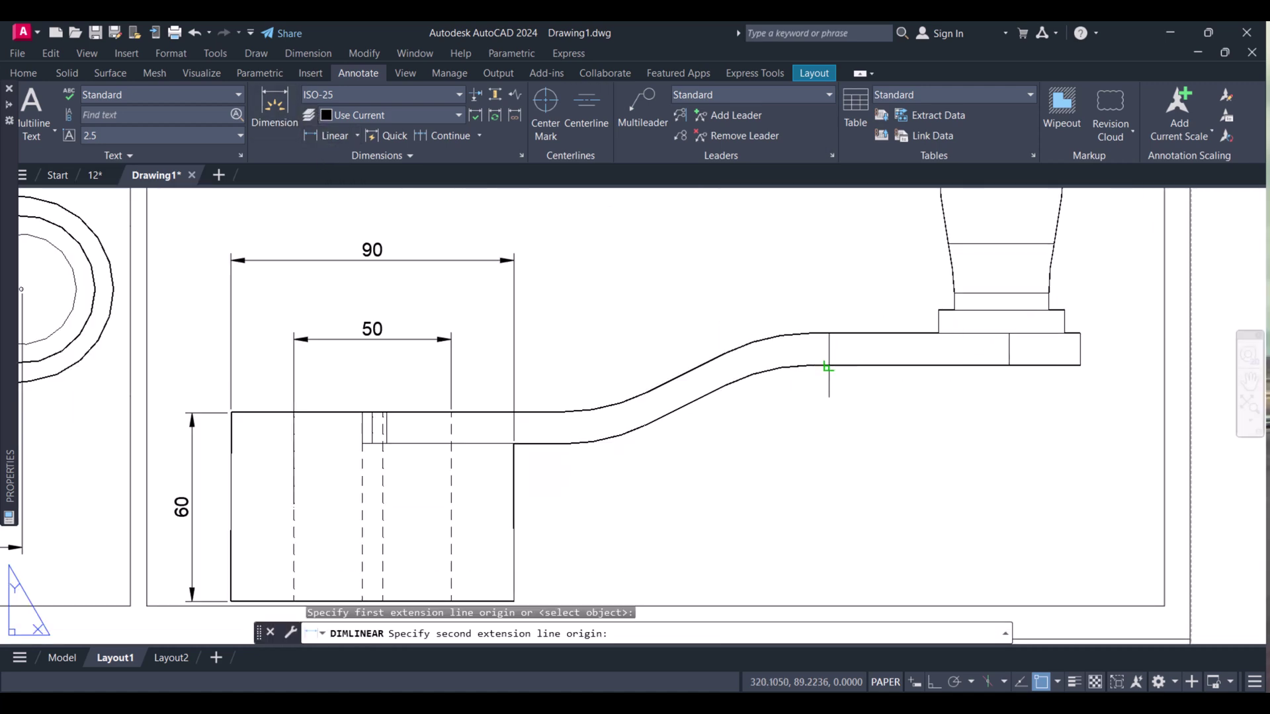
pyautogui.click(817, 333)
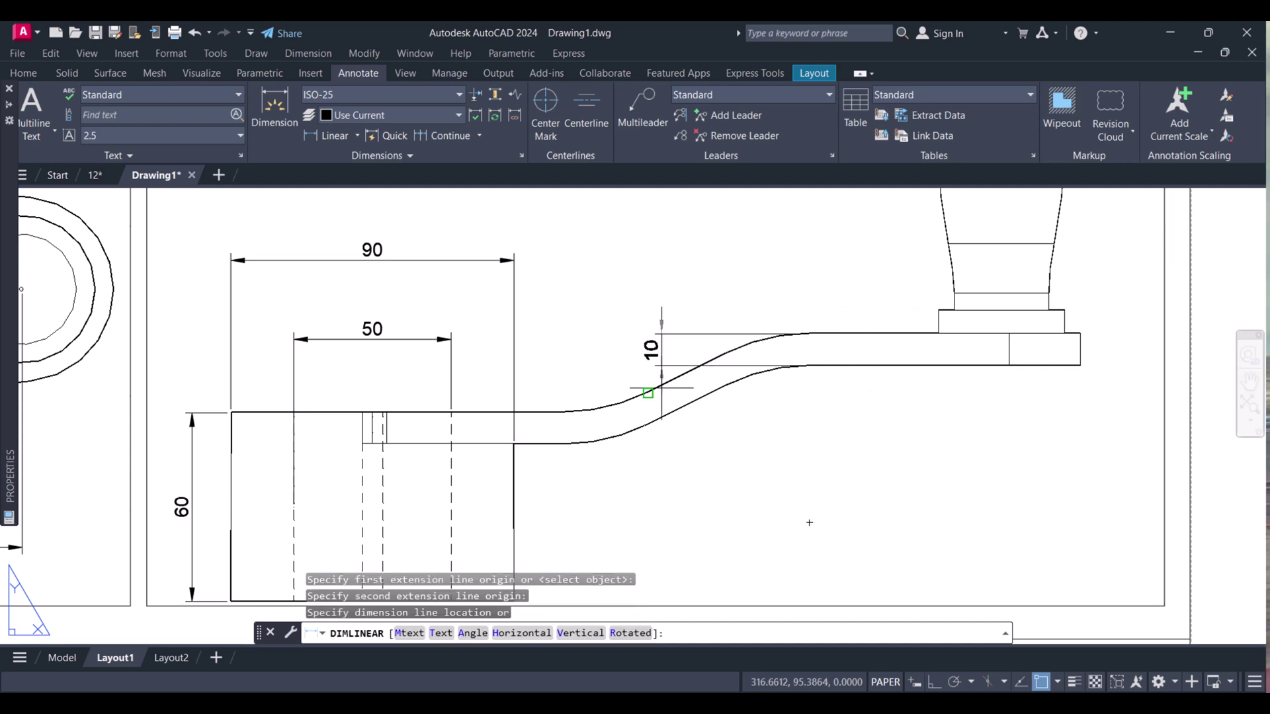
pyautogui.click(588, 370)
pyautogui.scroll(-5, 778, 392)
pyautogui.scroll(5, 886, 390)
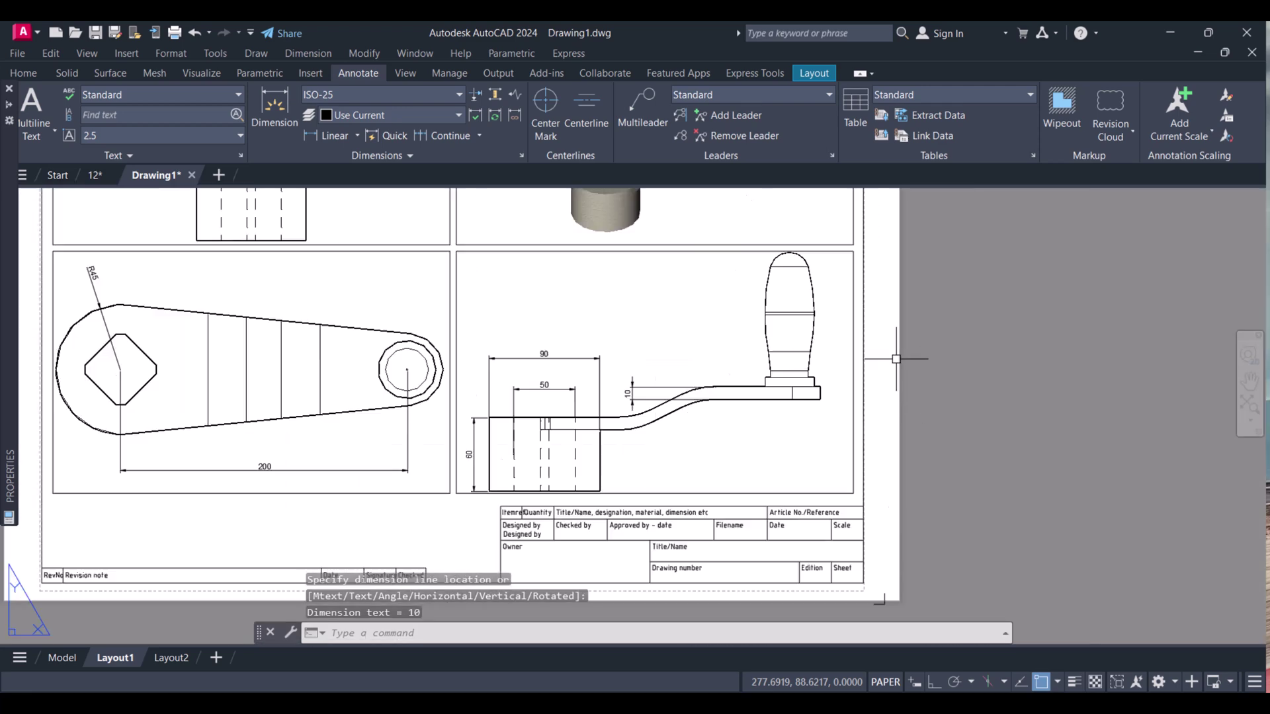
# Step: Add a vertical linear dimension for the arm's thickness at its free end, beside the end face
pyautogui.click(322, 139)
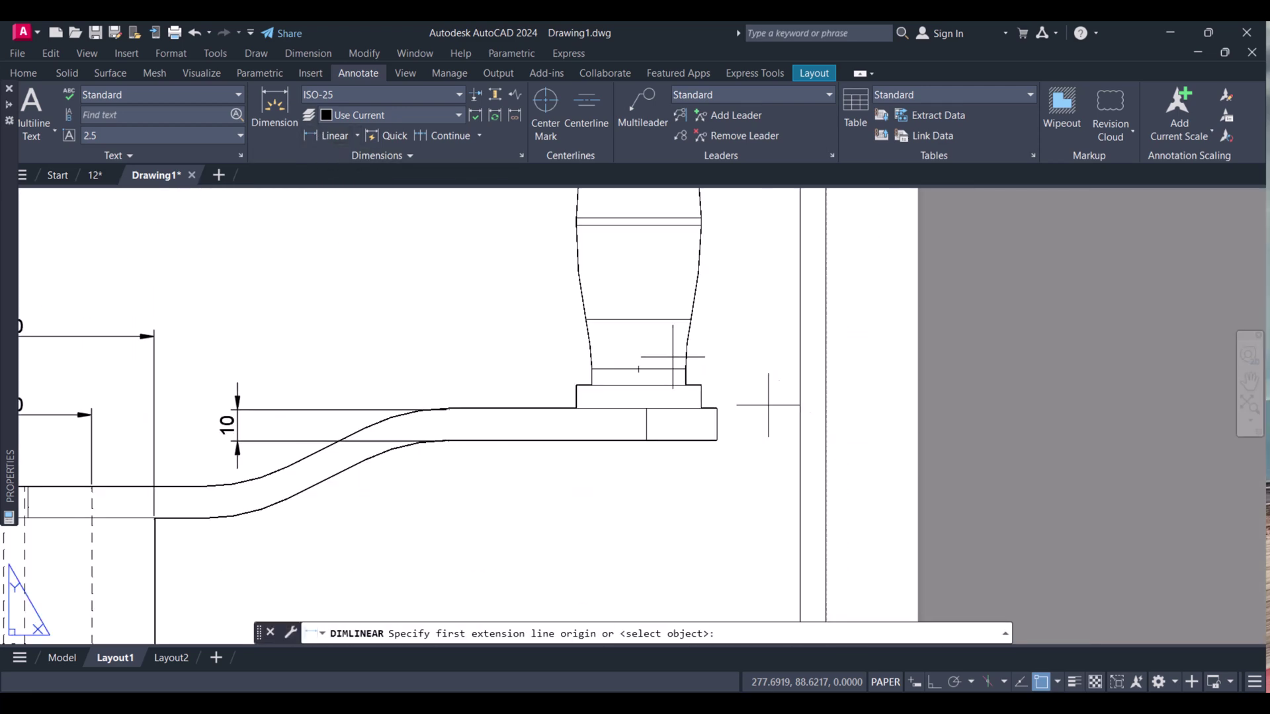
pyautogui.click(717, 440)
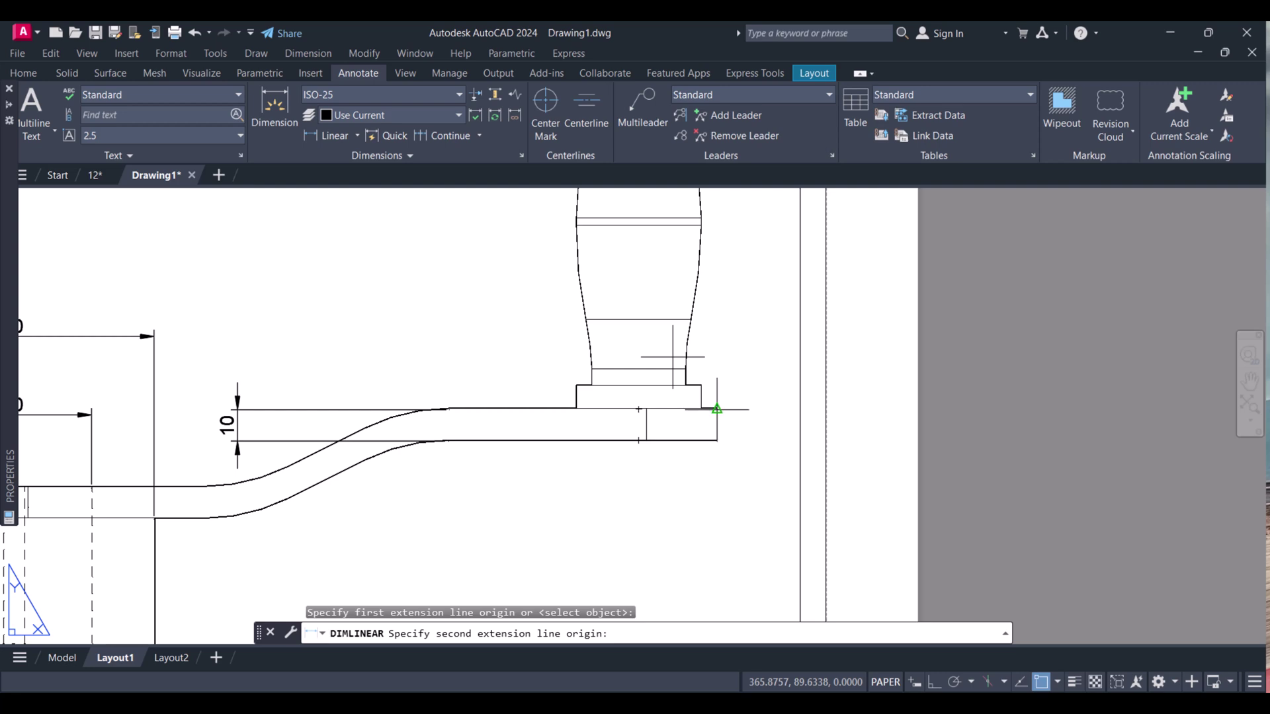
pyautogui.click(717, 409)
pyautogui.click(767, 443)
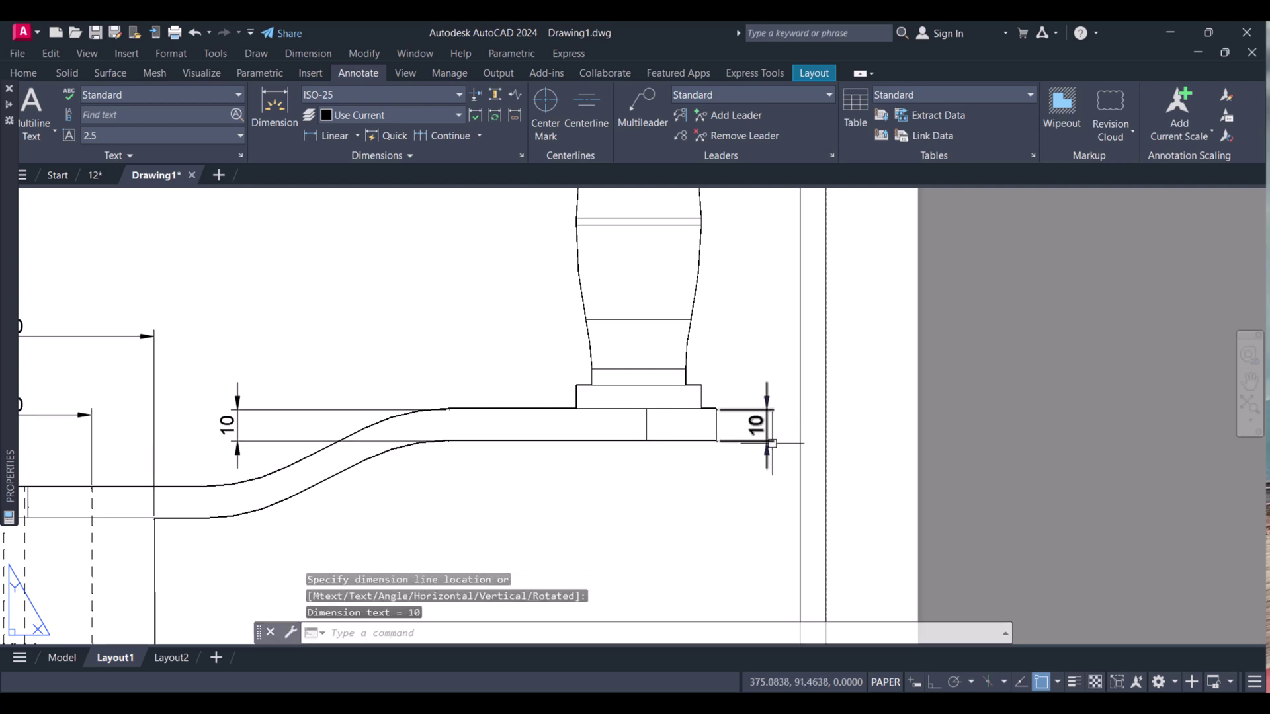
# Step: Add a vertical linear dimension for the height of the collar between the arm and the handle
pyautogui.press('Return')
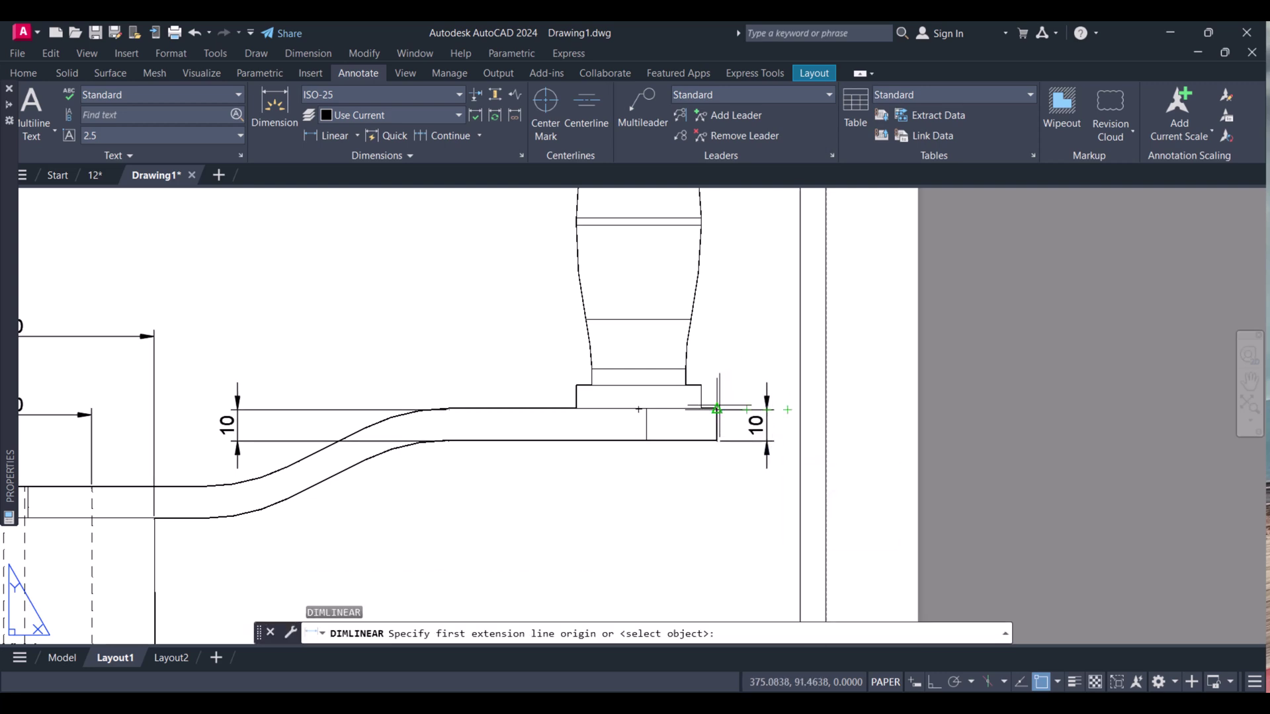
pyautogui.click(685, 386)
pyautogui.click(701, 385)
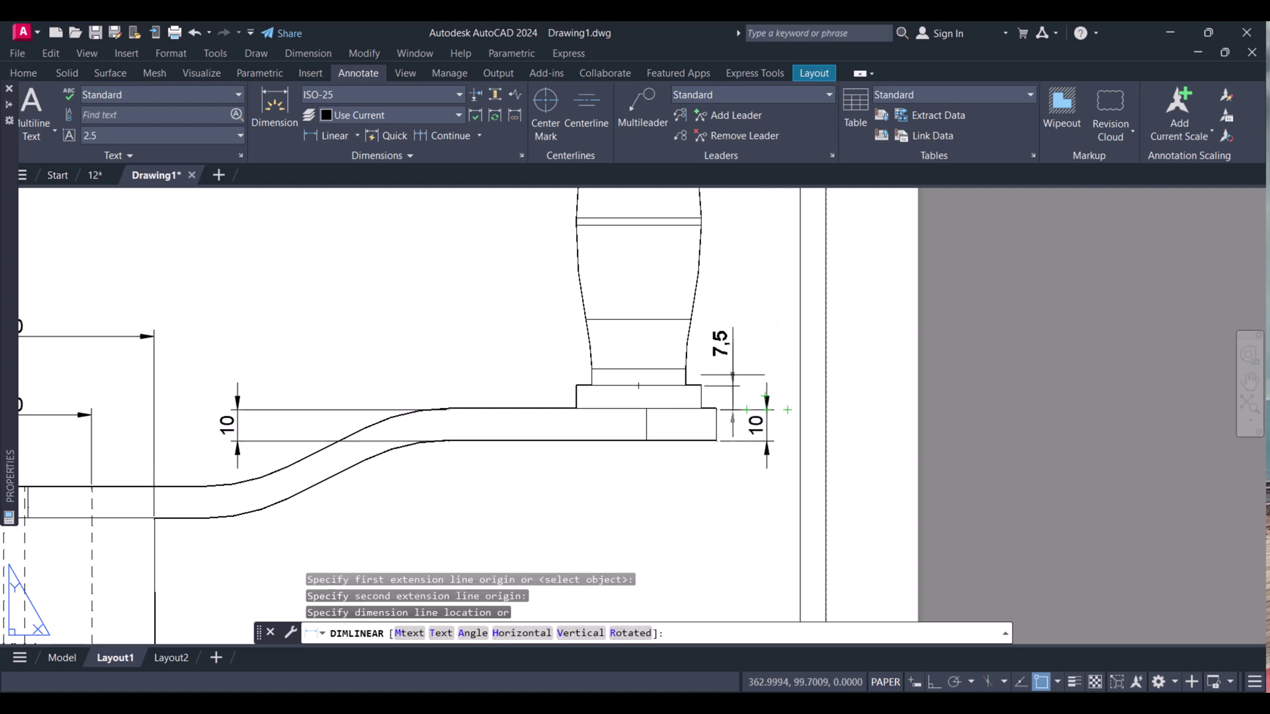
pyautogui.click(736, 387)
# Step: Add a vertical linear dimension from the collar's top to the handle's tip, aligned with the arm-end thickness dimension
pyautogui.press('Return')
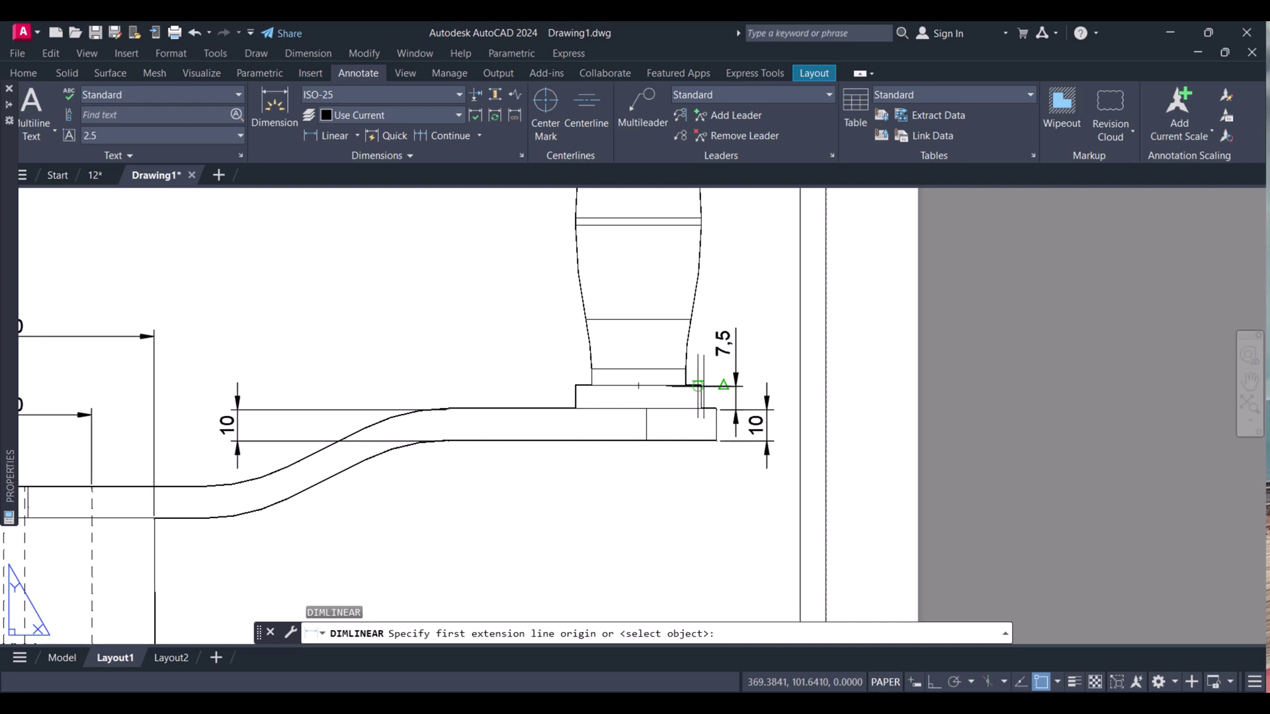
pyautogui.click(698, 385)
pyautogui.scroll(-5, 697, 385)
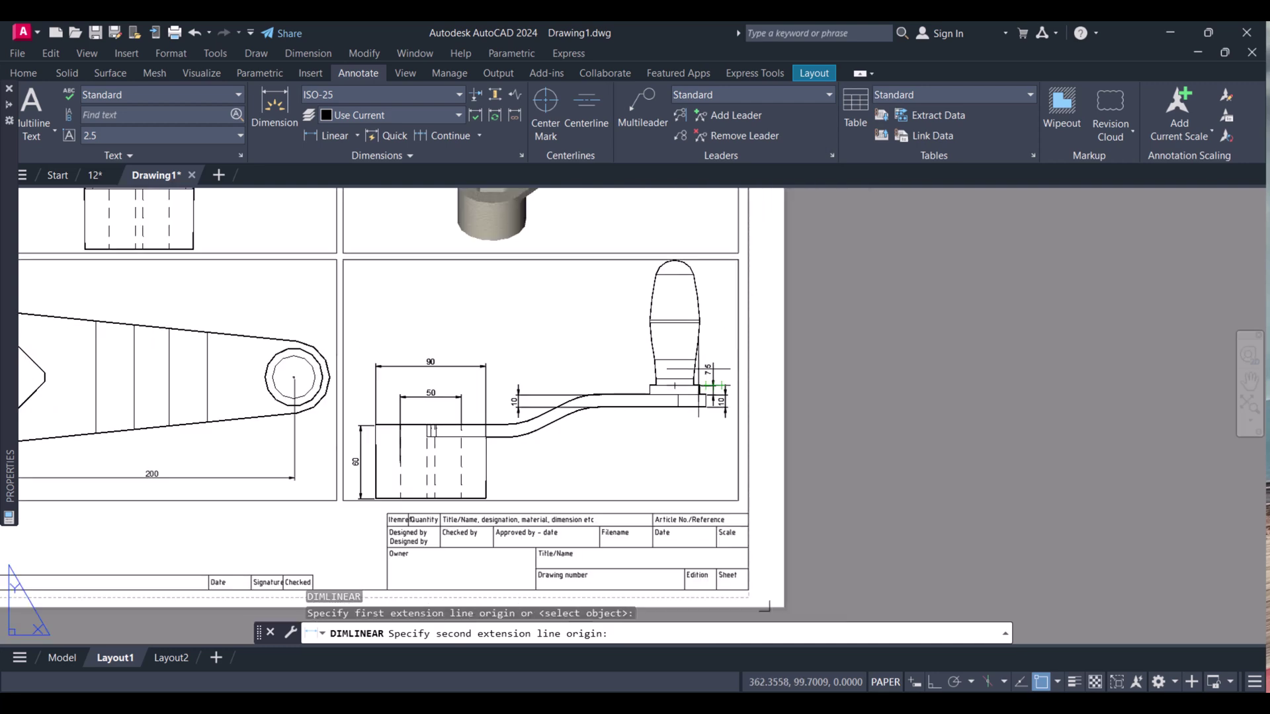
pyautogui.click(675, 261)
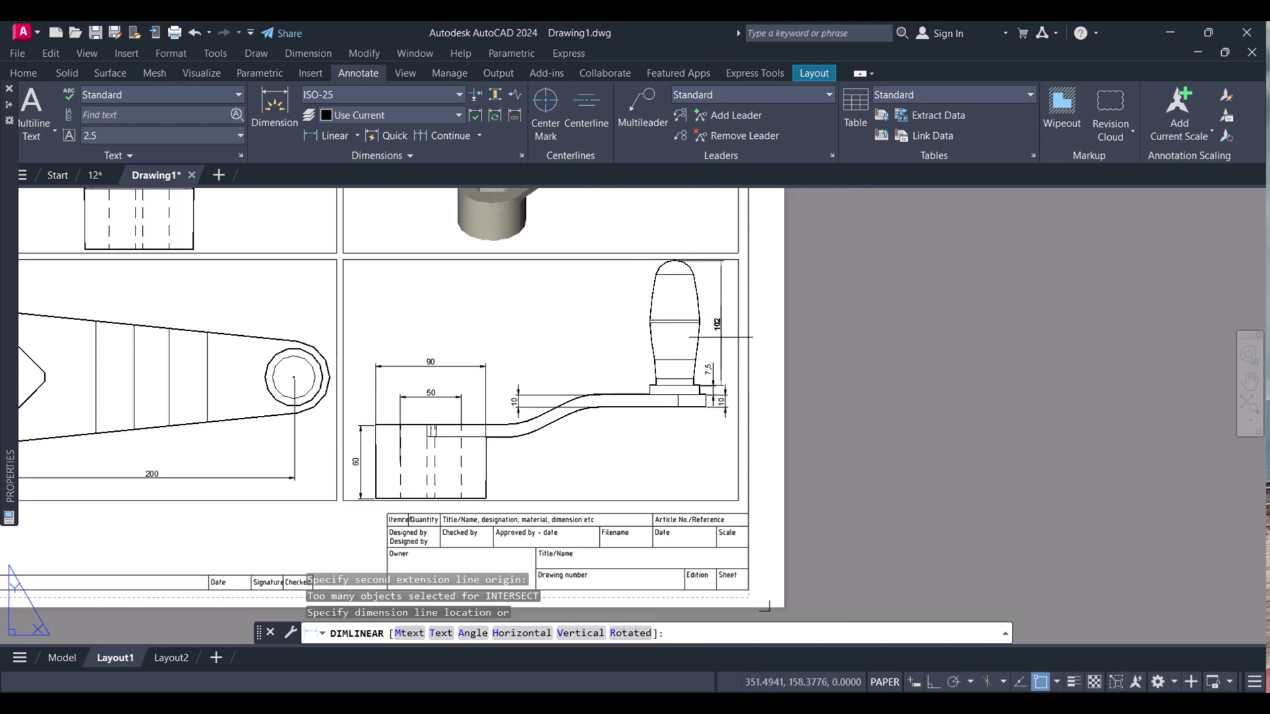
pyautogui.scroll(4, 724, 412)
pyautogui.click(731, 390)
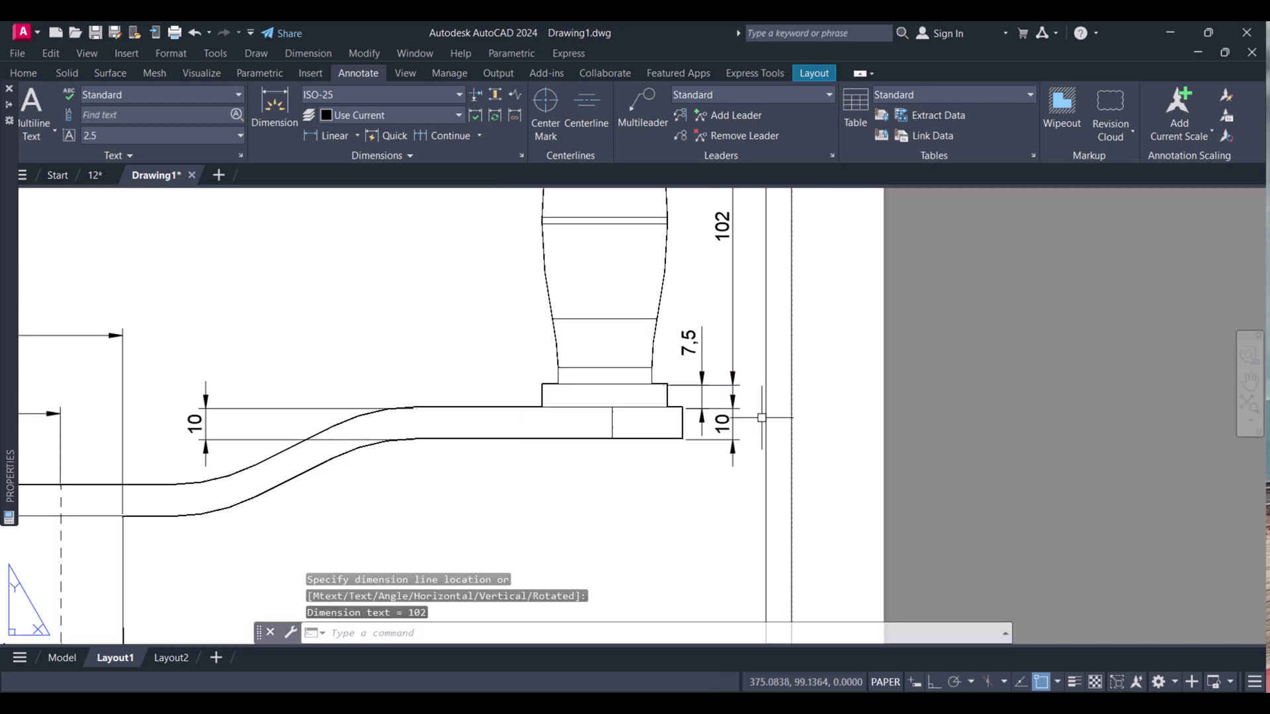
# Step: Examine the finished dimensions in the lower viewports and the overall arrangement of the sheet
pyautogui.scroll(-3, 822, 451)
pyautogui.scroll(-5, 845, 506)
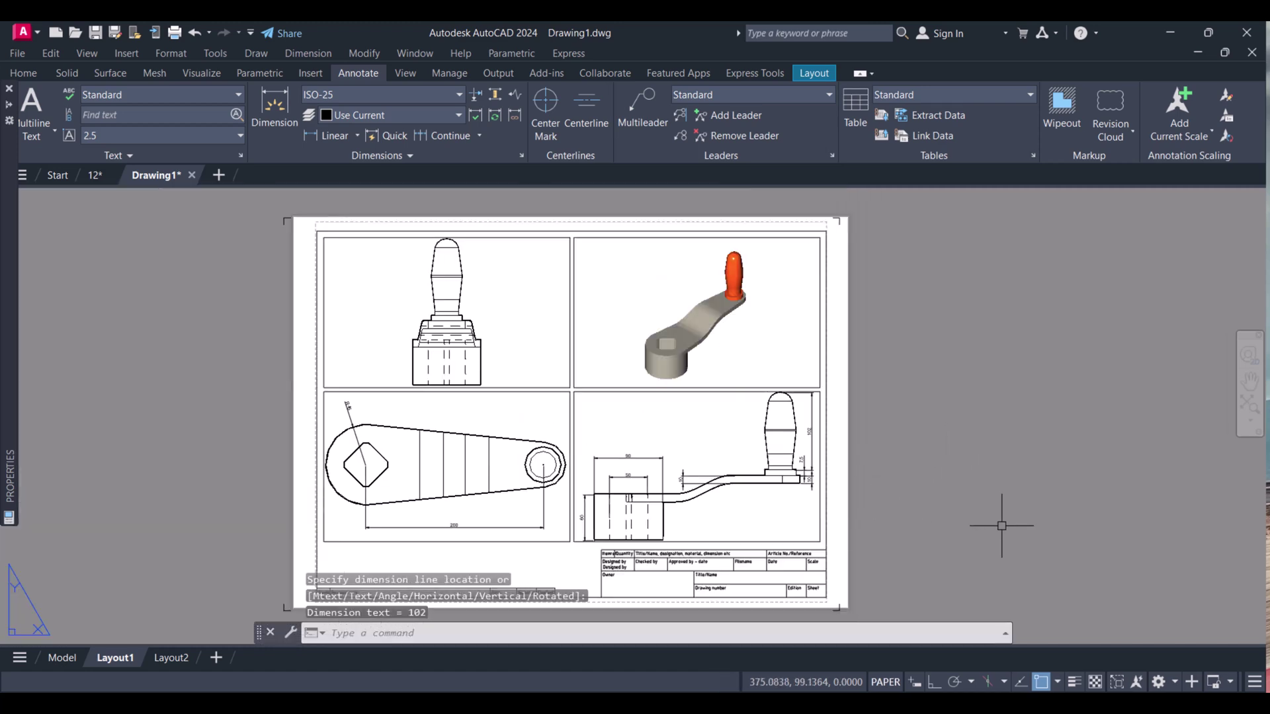
pyautogui.press('Escape')
pyautogui.scroll(3, 658, 509)
pyautogui.scroll(-3, 618, 478)
pyautogui.moveTo(599, 498); pyautogui.dragTo(620, 447, button='middle')
pyautogui.scroll(2, 661, 423)
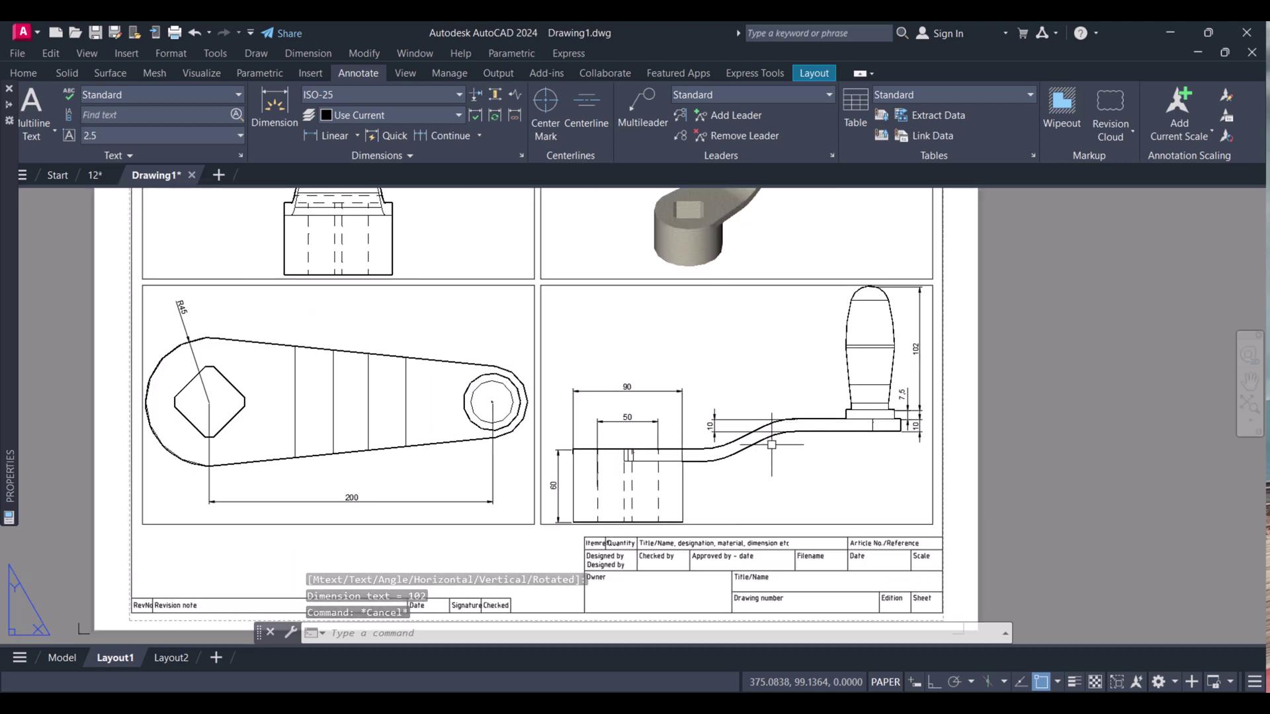
pyautogui.scroll(-2, 740, 443)
pyautogui.moveTo(734, 440); pyautogui.dragTo(786, 481, button='middle')
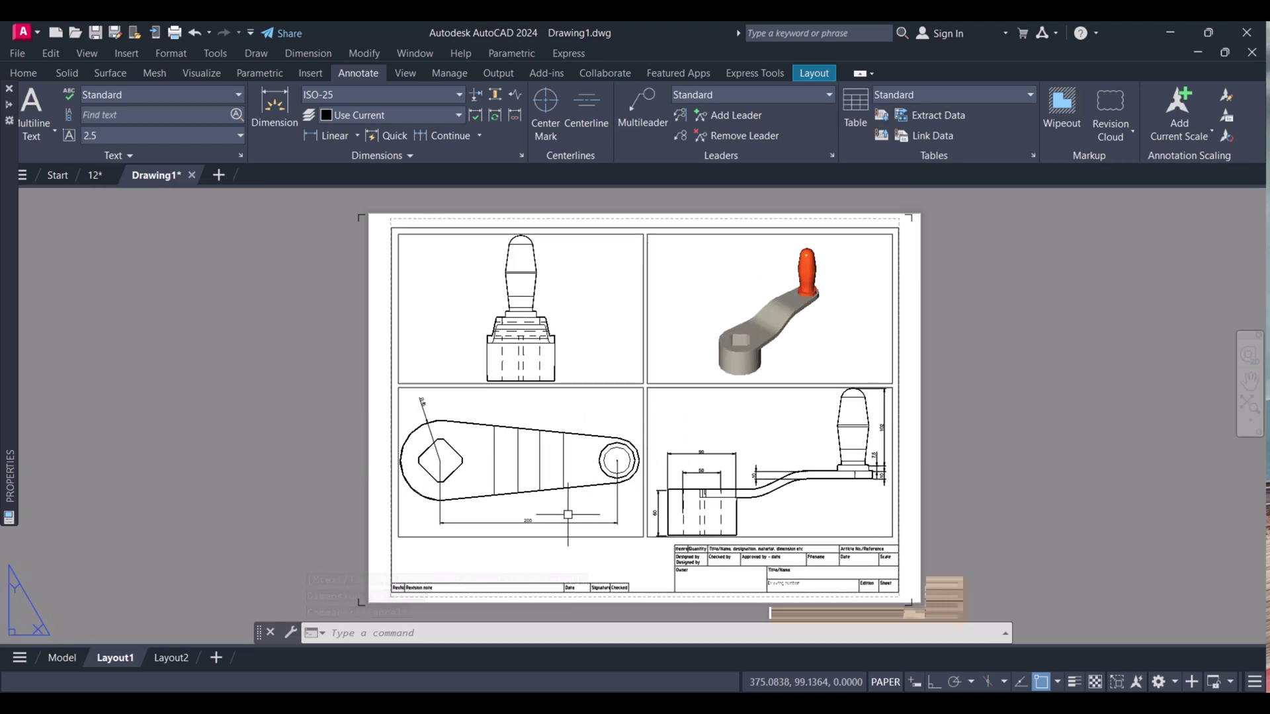
pyautogui.moveTo(599, 490); pyautogui.dragTo(600, 451, button='middle')
pyautogui.scroll(2, 595, 463)
pyautogui.press('Escape')
pyautogui.press('Escape')
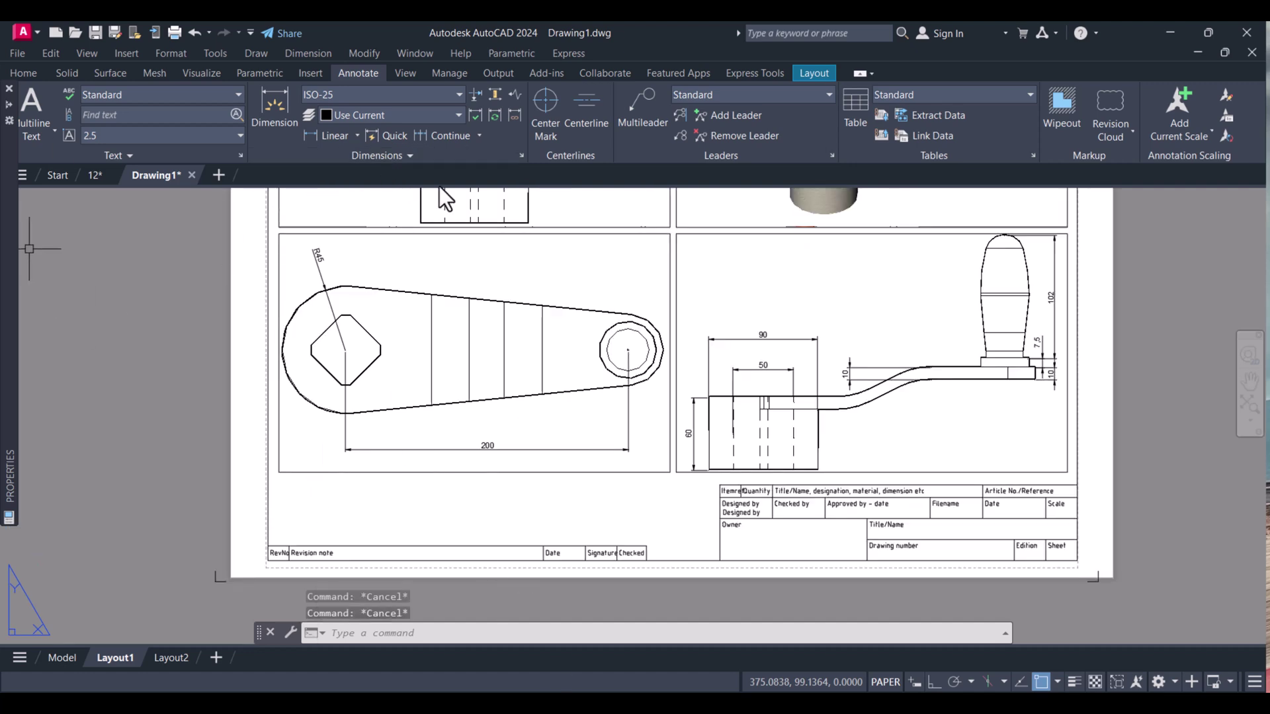
pyautogui.press('Escape')
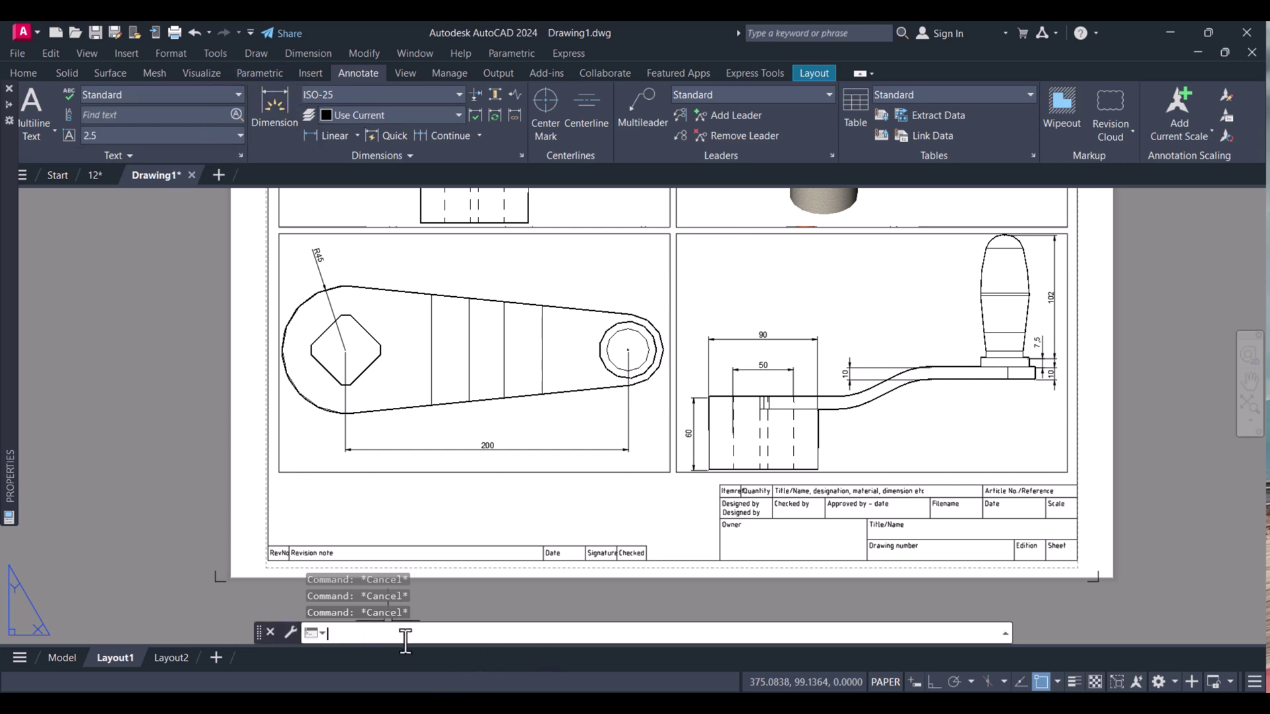
# Step: Add a multiline text label reading "Top View" just below the top-view viewport
pyautogui.write('t')
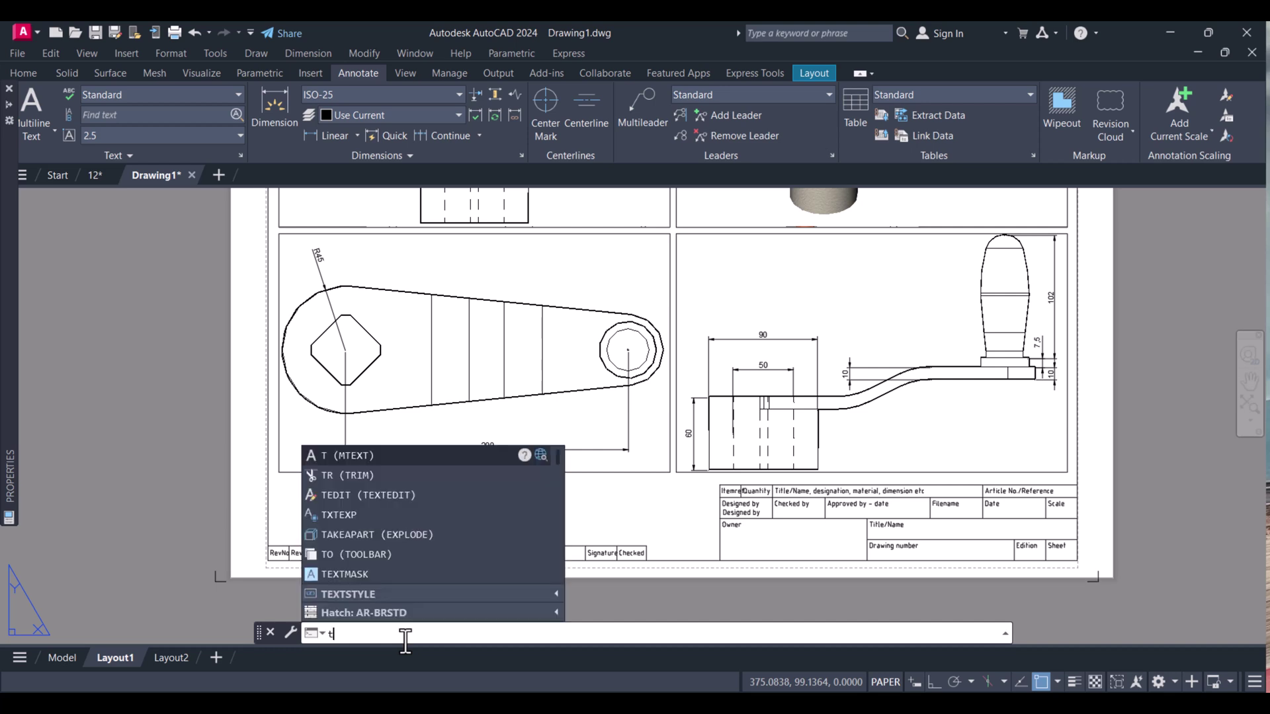
pyautogui.press('BackSpace')
pyautogui.write('m')
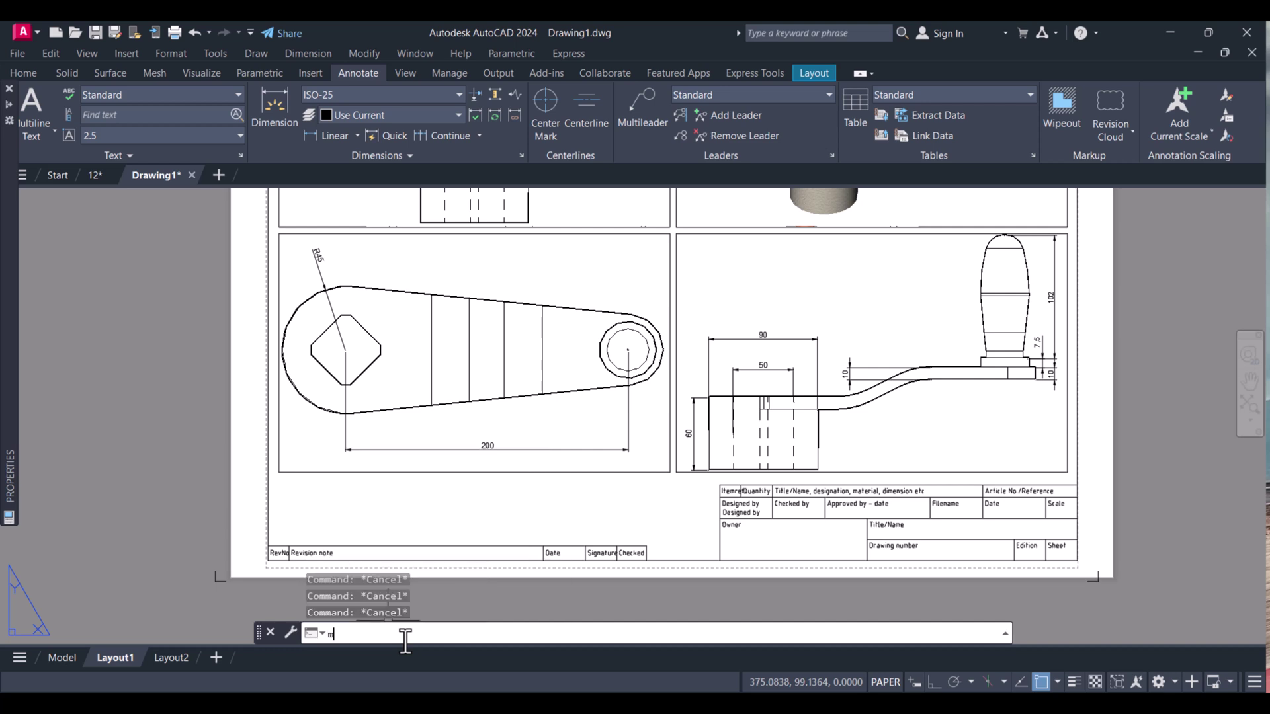
pyautogui.write('t')
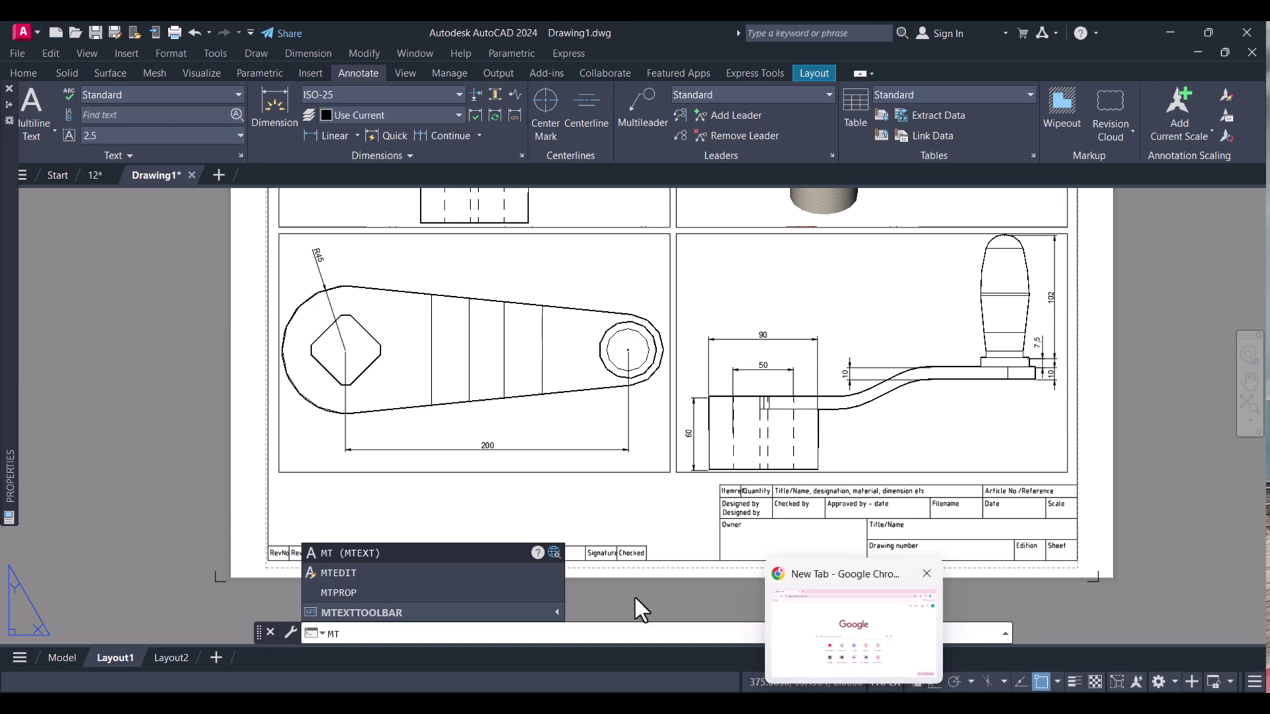
pyautogui.click(368, 550)
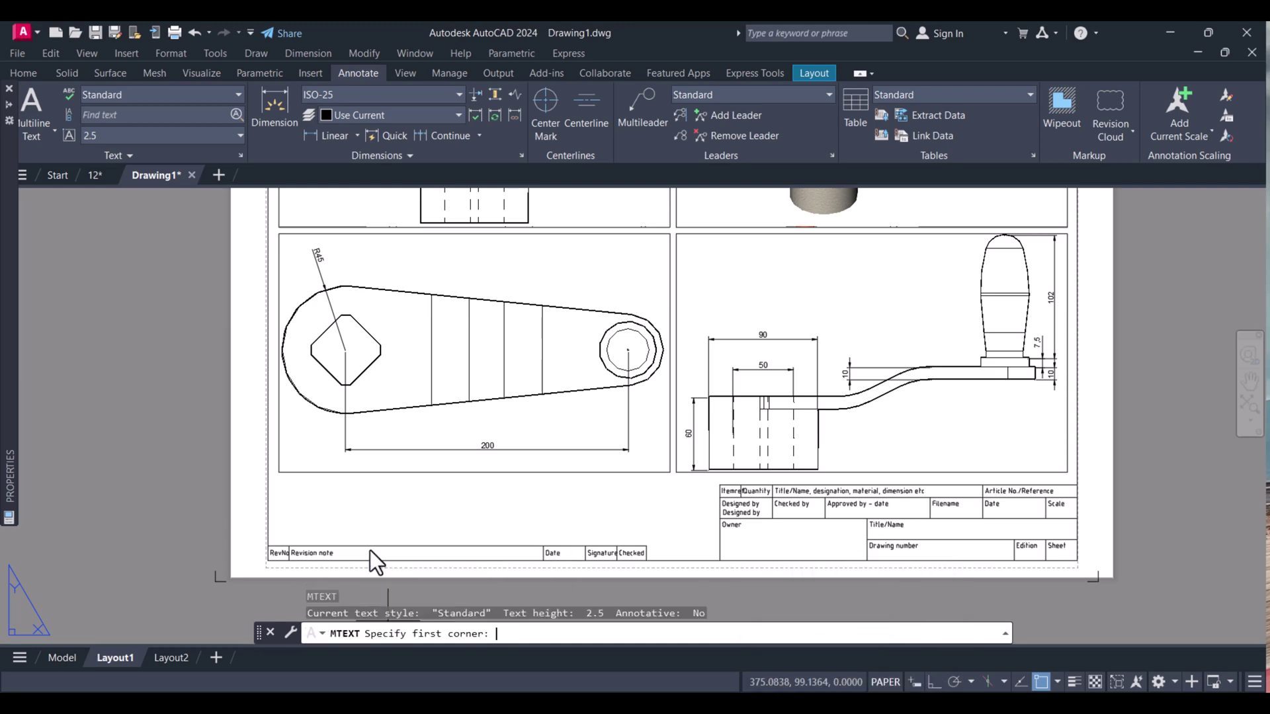
pyautogui.click(354, 486)
pyautogui.click(491, 515)
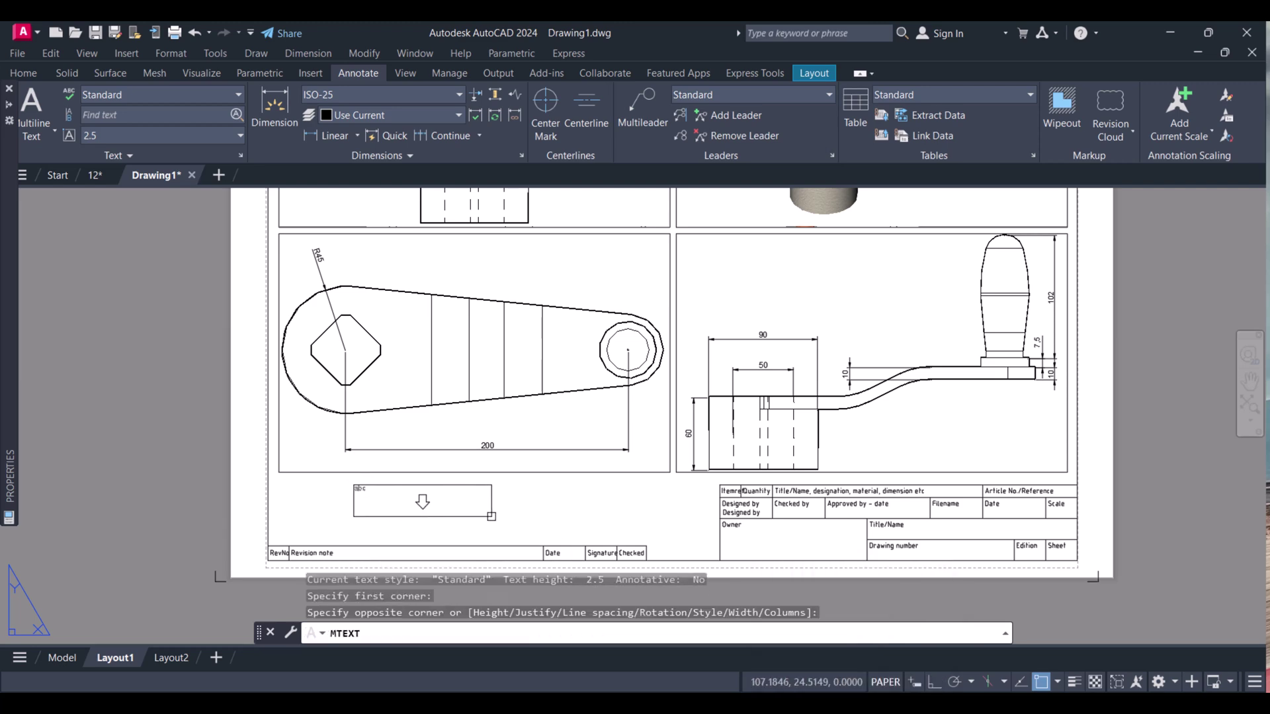
pyautogui.write('Top View')
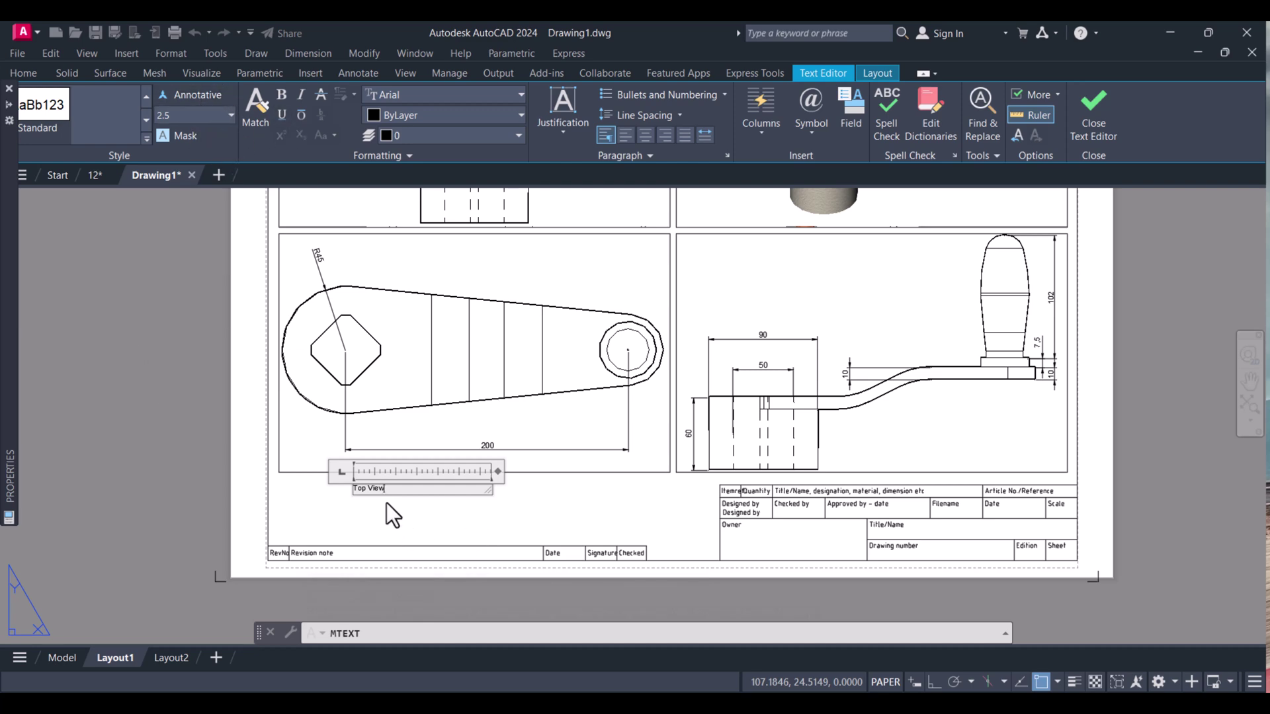
# Step: Try a text height of 15 on the whole "Top View" label
pyautogui.hotkey('ctrl', 'a')
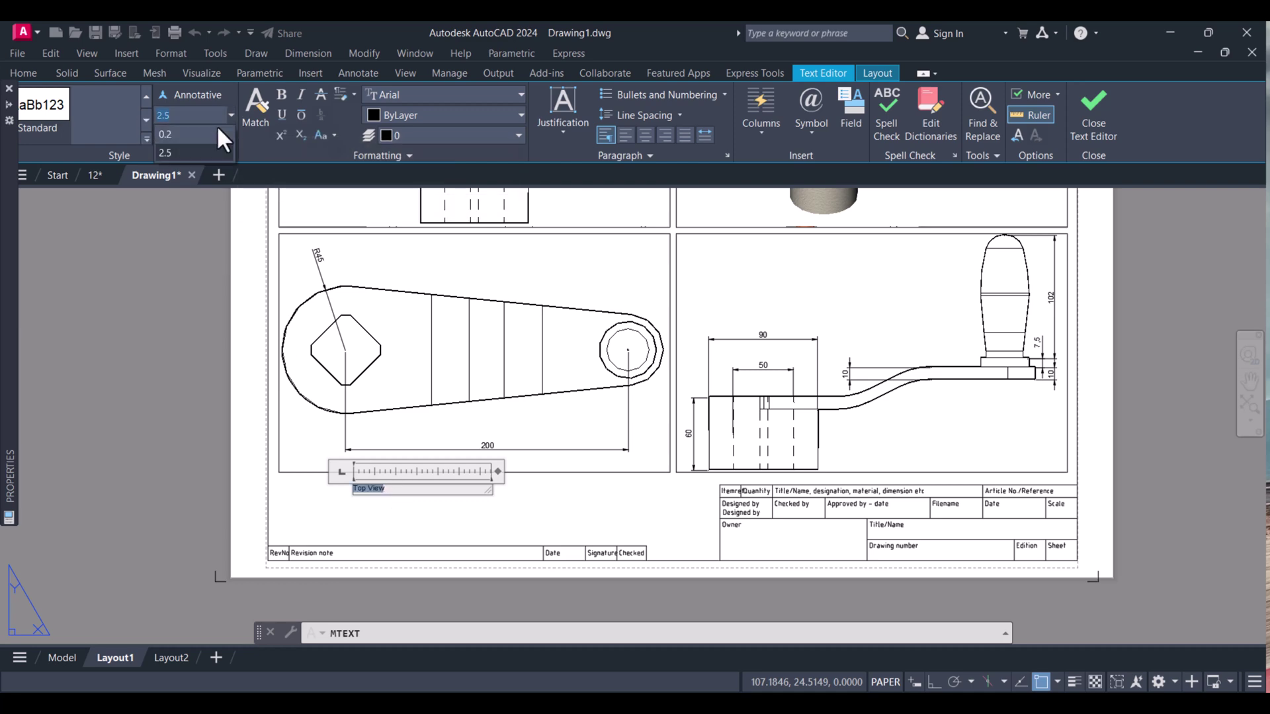
pyautogui.click(205, 115)
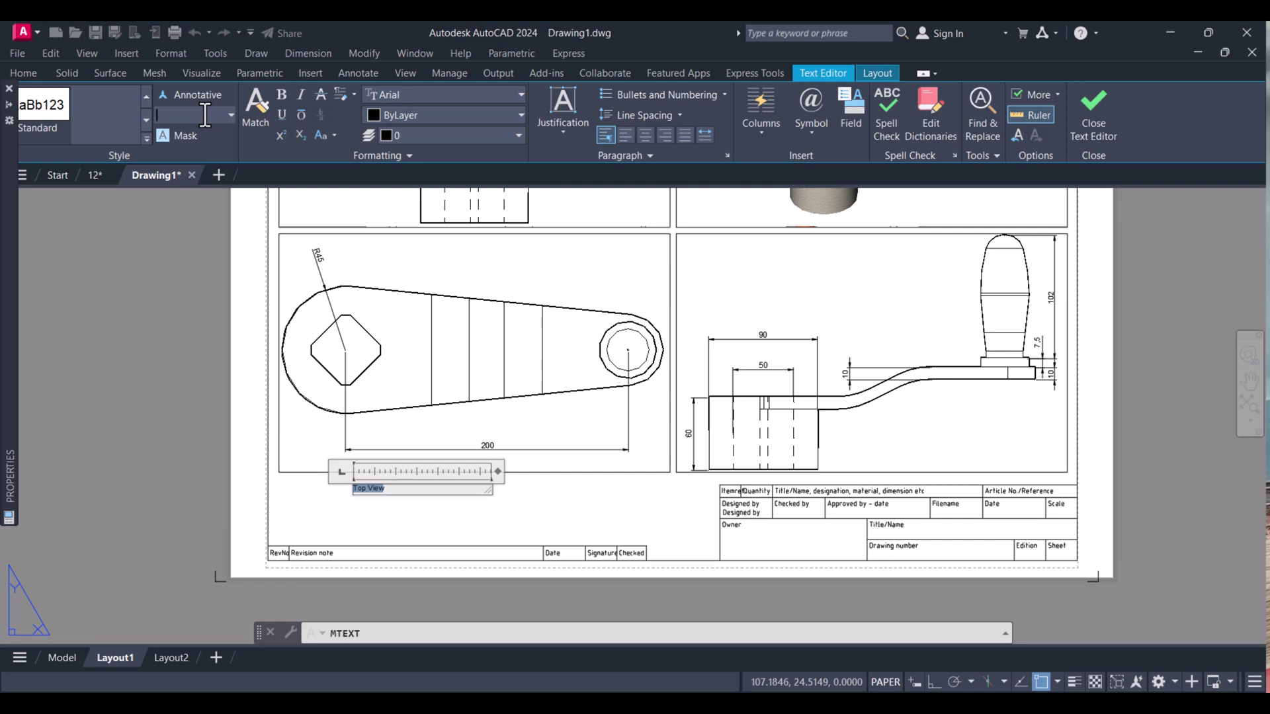
pyautogui.write('15')
pyautogui.press('Return')
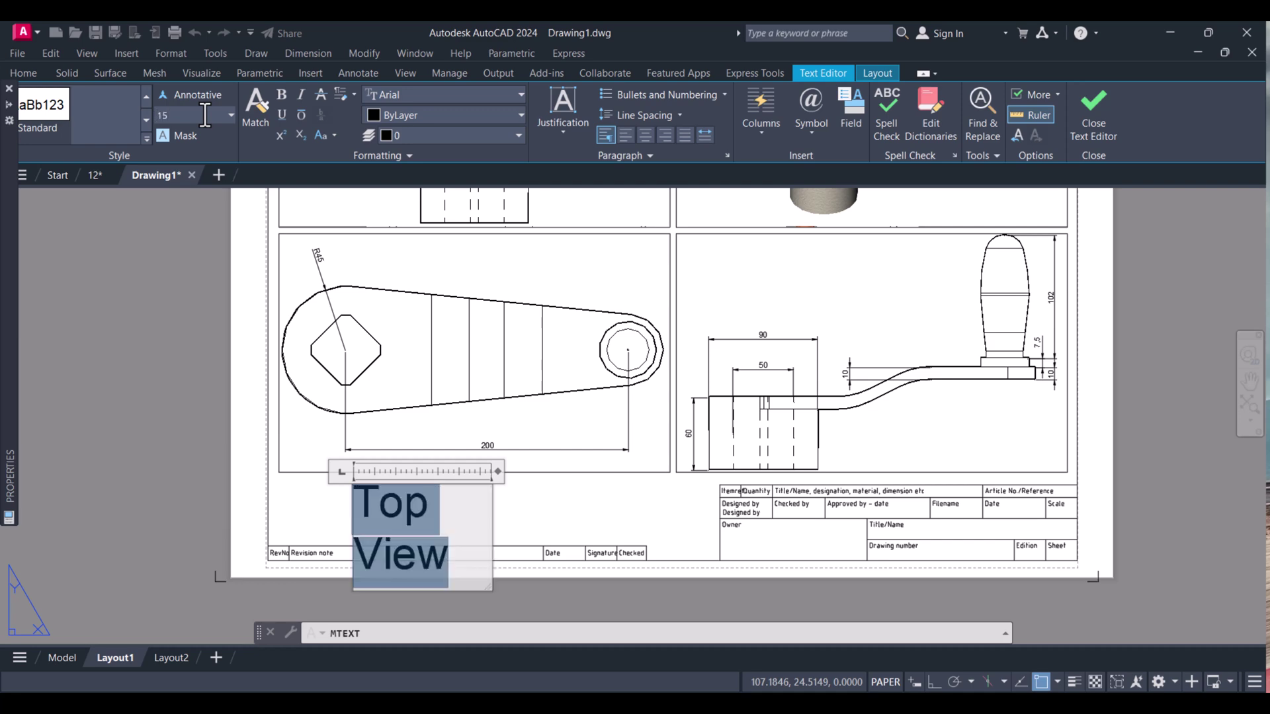
# Step: Set the "Top View" label's text height to 5 and its font to Arial Black
pyautogui.click(205, 115)
pyautogui.write('5')
pyautogui.press('Return')
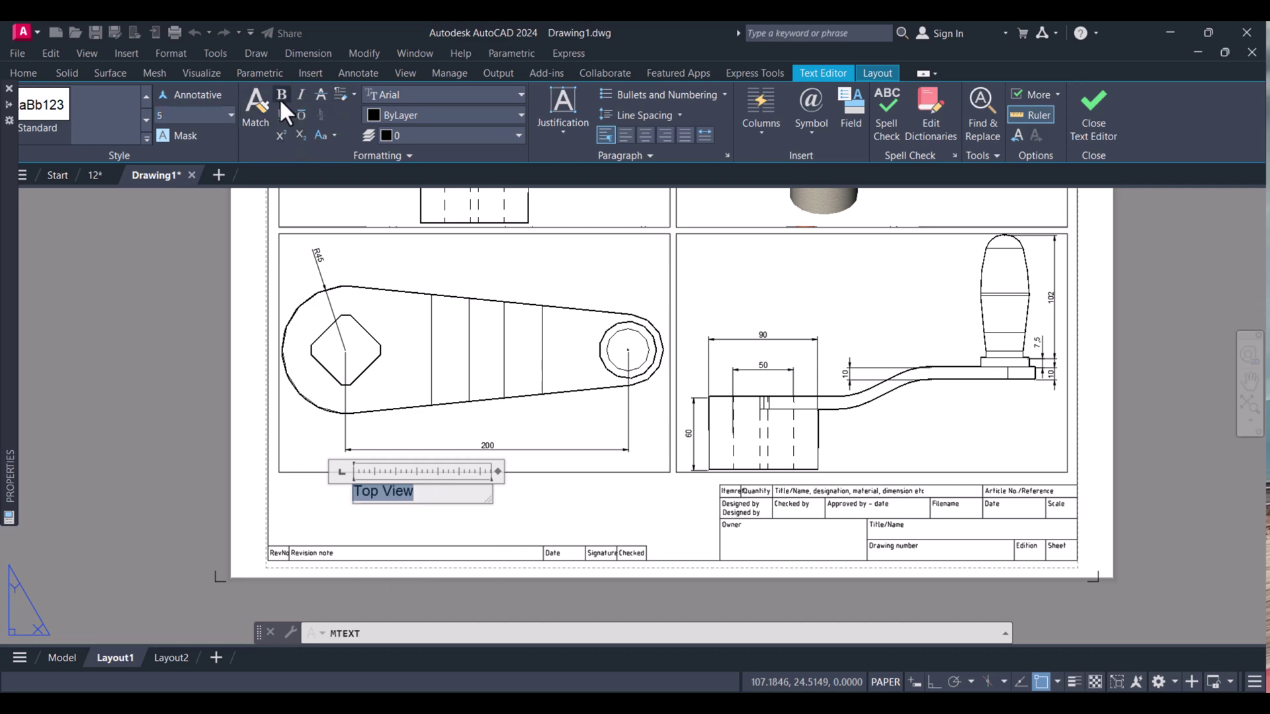
pyautogui.click(467, 94)
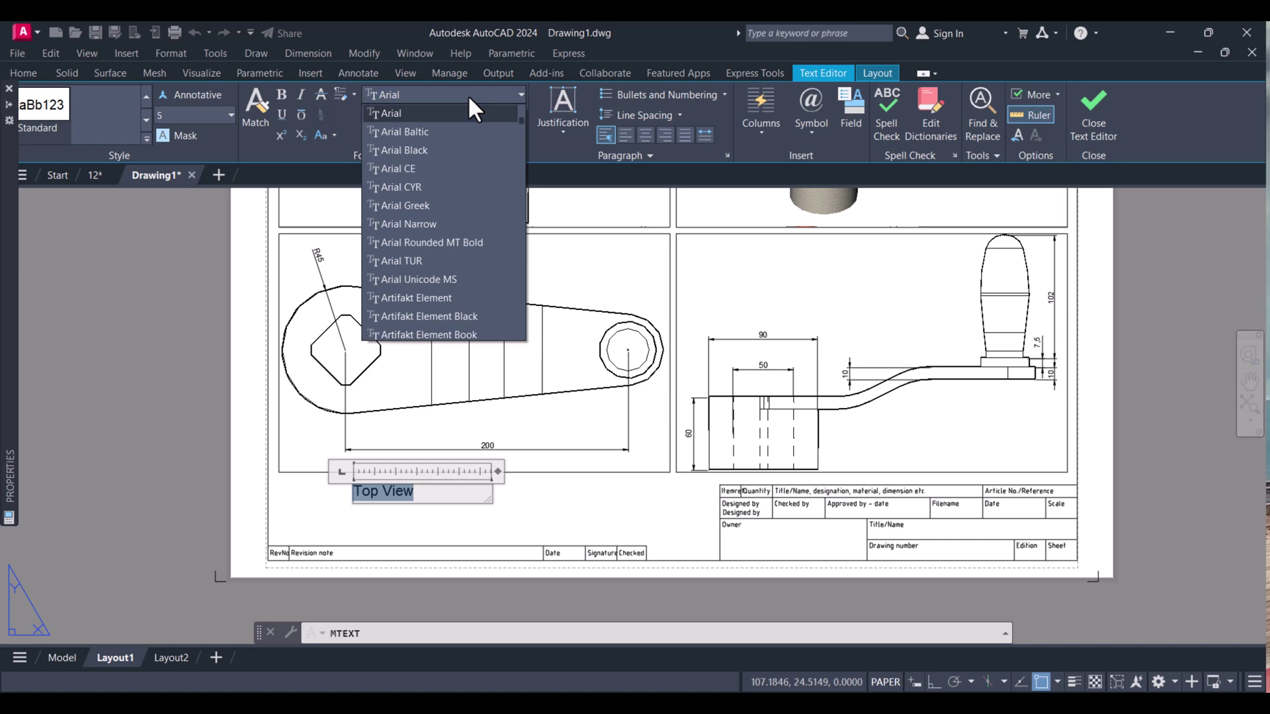
pyautogui.click(424, 148)
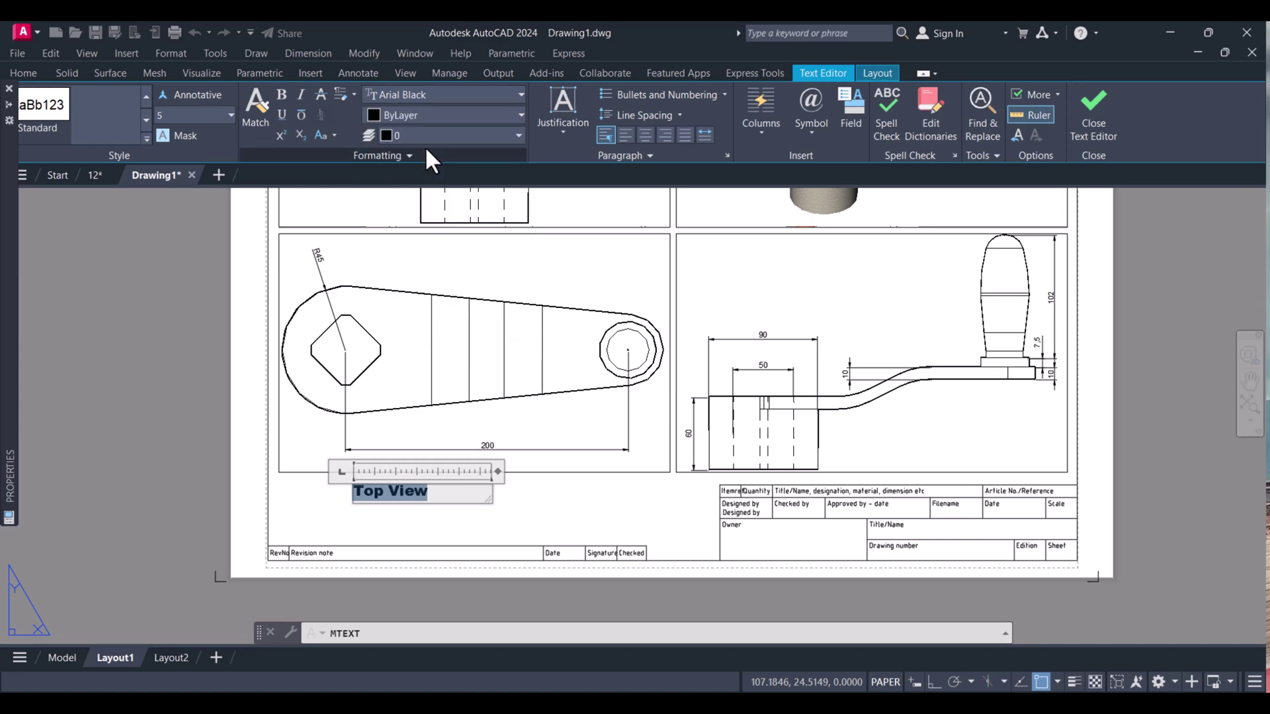
pyautogui.click(453, 502)
pyautogui.scroll(2, 454, 502)
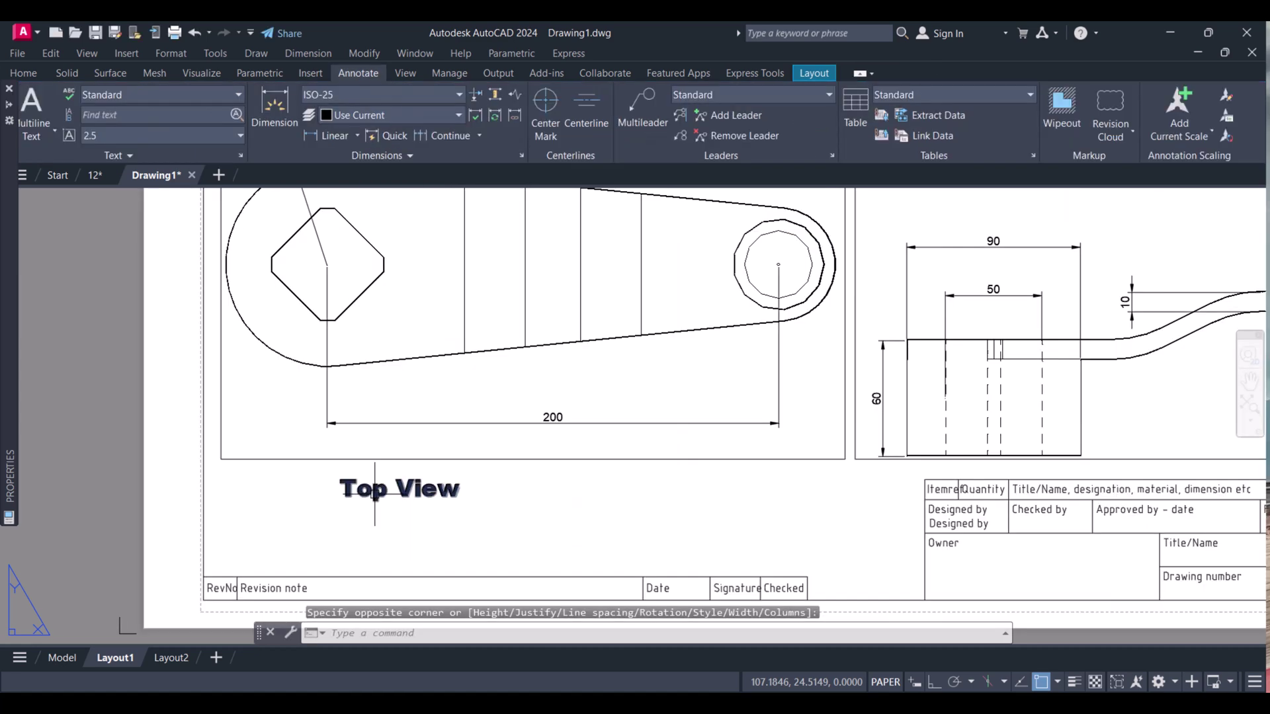
pyautogui.write('`m')
pyautogui.press('Return')
pyautogui.click(499, 525)
pyautogui.click(340, 496)
pyautogui.click(388, 522)
pyautogui.write('``')
pyautogui.press('Escape')
pyautogui.press('Escape')
# Step: Move the "Top View" label up into its viewport, centred beneath the 200 dimension
pyautogui.write('m')
pyautogui.press('Return')
pyautogui.click(433, 490)
pyautogui.press('Return')
pyautogui.click(407, 502)
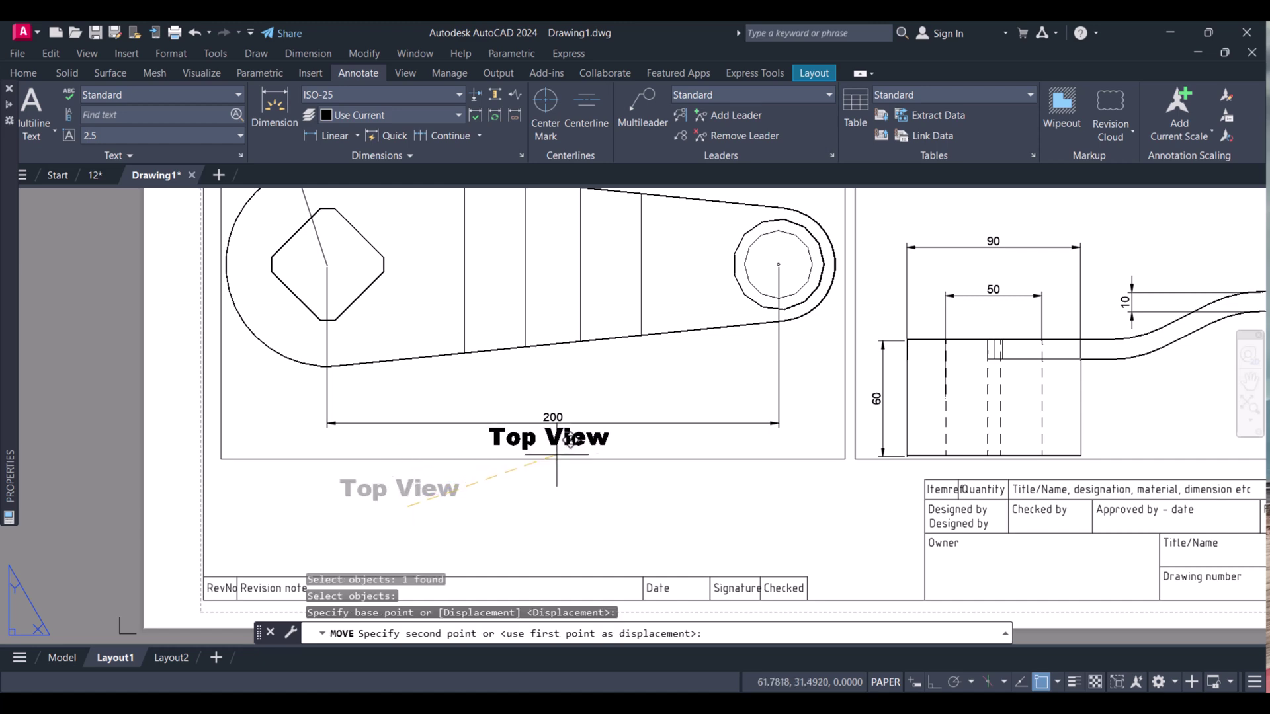
pyautogui.click(552, 457)
pyautogui.scroll(-3, 599, 498)
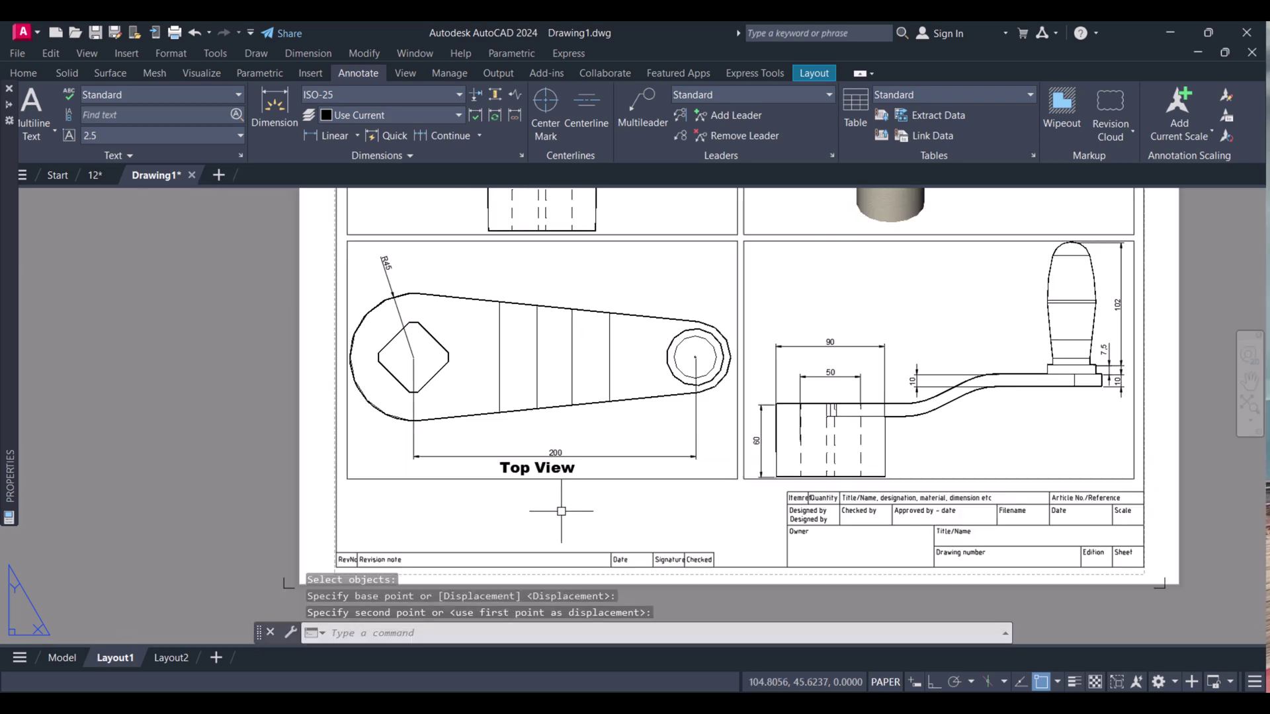
# Step: Copy the "Top View" label into the adjacent viewport, below the crank's arm and handle
pyautogui.press('Escape')
pyautogui.press('Escape')
pyautogui.write('c')
pyautogui.press('Return')
pyautogui.click(503, 463)
pyautogui.press('Return')
pyautogui.click(514, 463)
pyautogui.scroll(2, 993, 463)
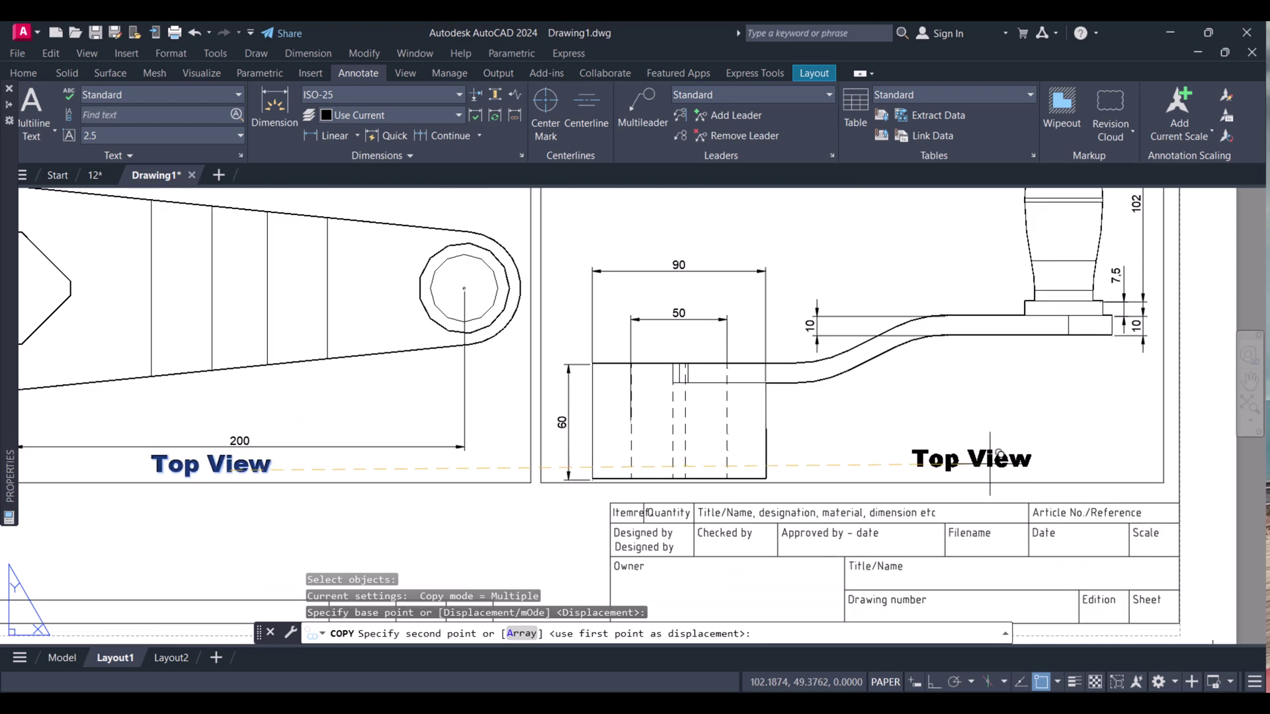
pyautogui.click(994, 463)
pyautogui.press('Escape')
pyautogui.press('Escape')
pyautogui.press('Escape')
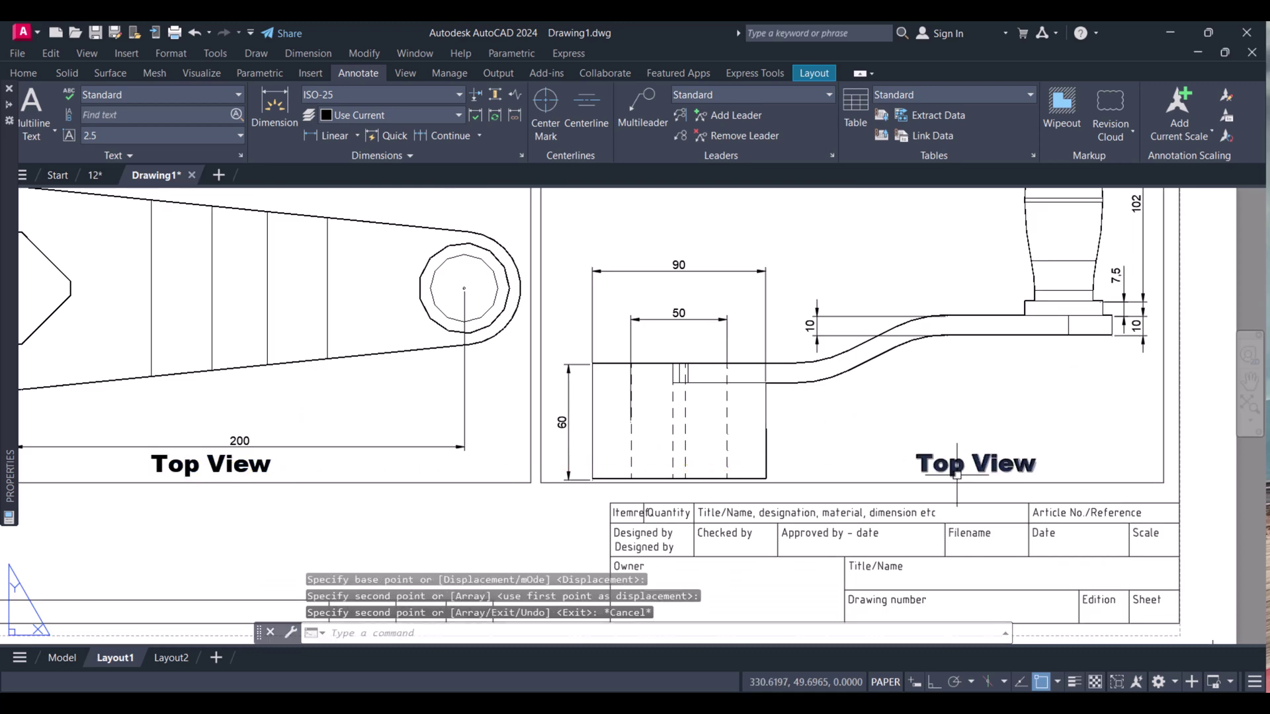
# Step: Edit the copied label below the crank's arm to read "Front View"
pyautogui.write('ed')
pyautogui.press('Return')
pyautogui.click(967, 464)
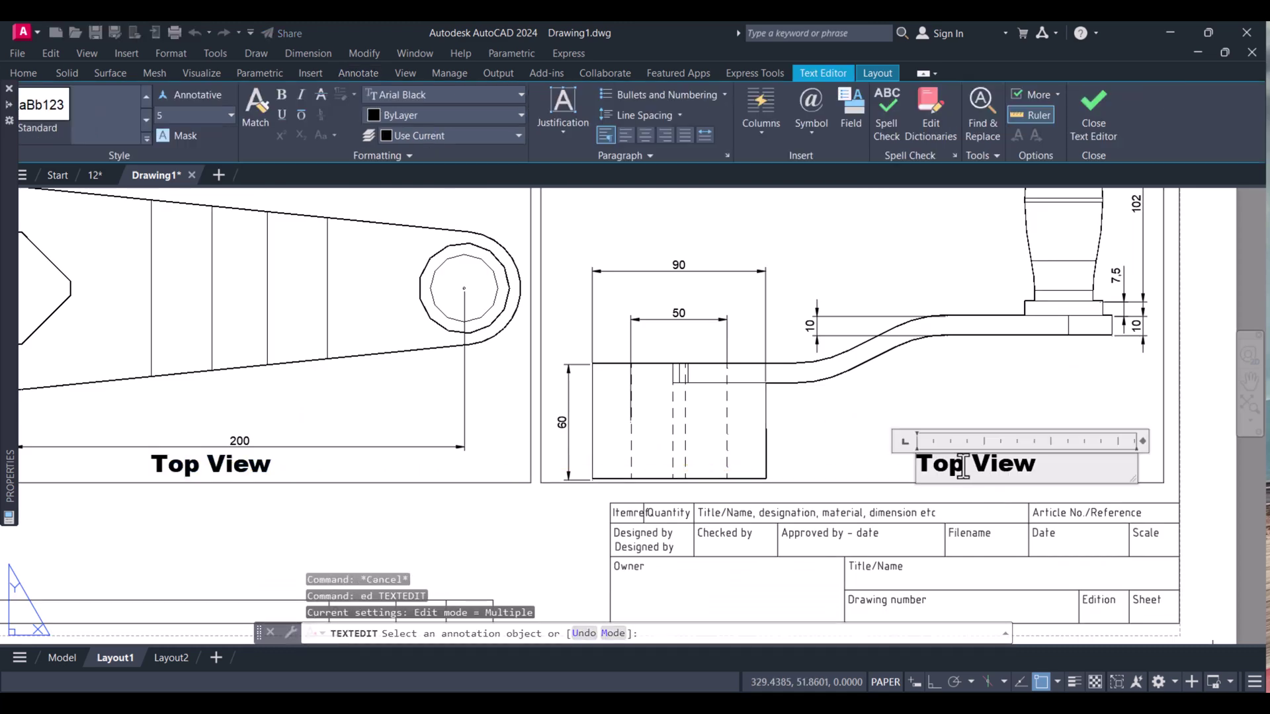
pyautogui.moveTo(965, 465); pyautogui.dragTo(896, 474)
pyautogui.write('Front')
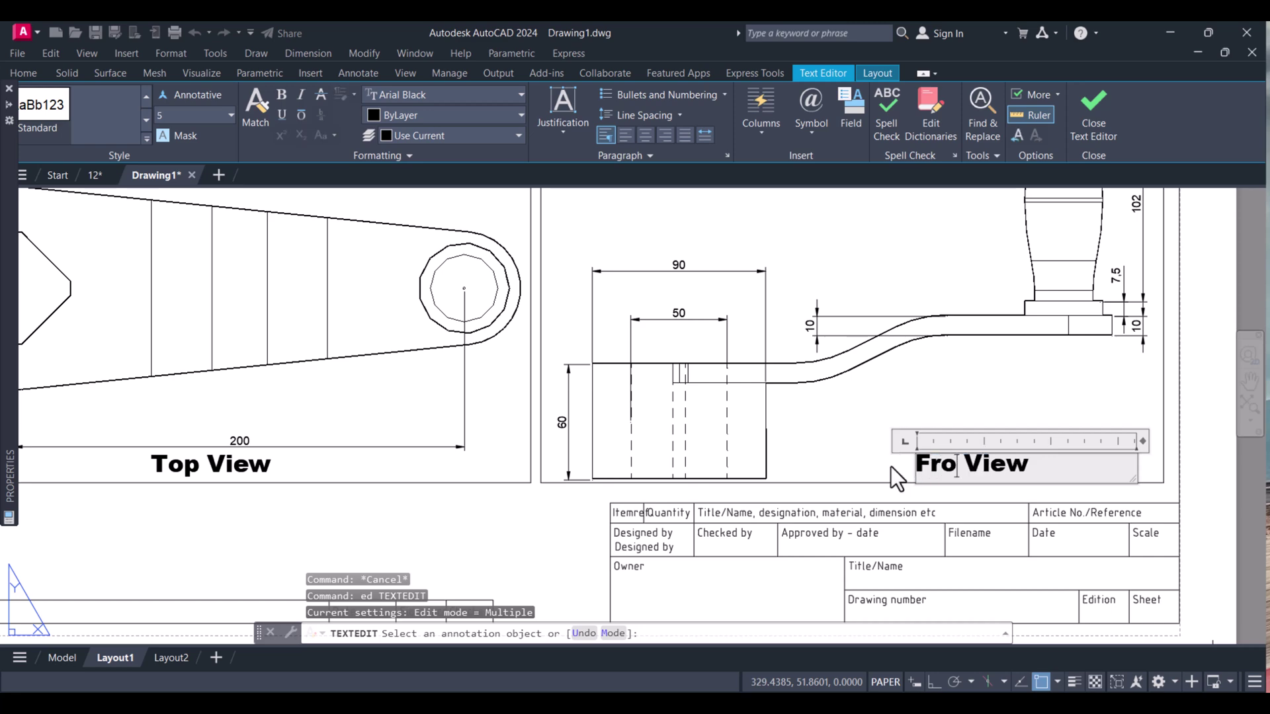
pyautogui.click(603, 640)
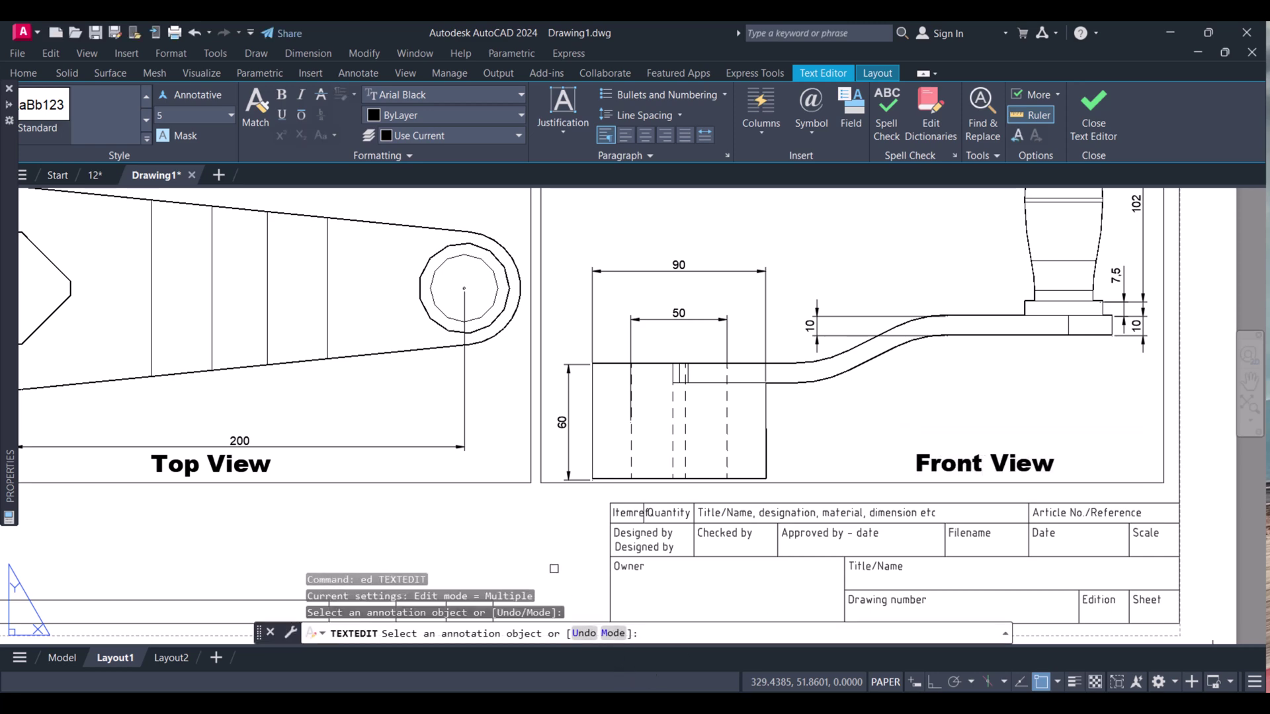
pyautogui.scroll(-2, 716, 543)
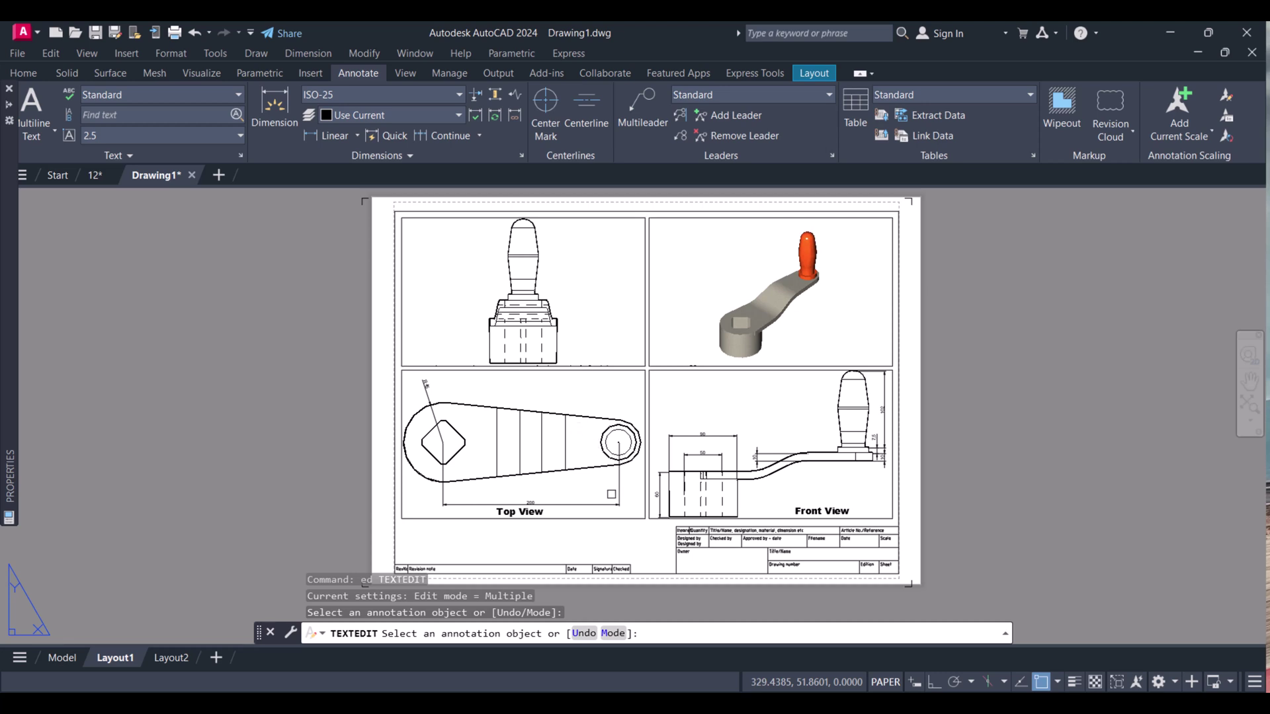
pyautogui.press('Escape')
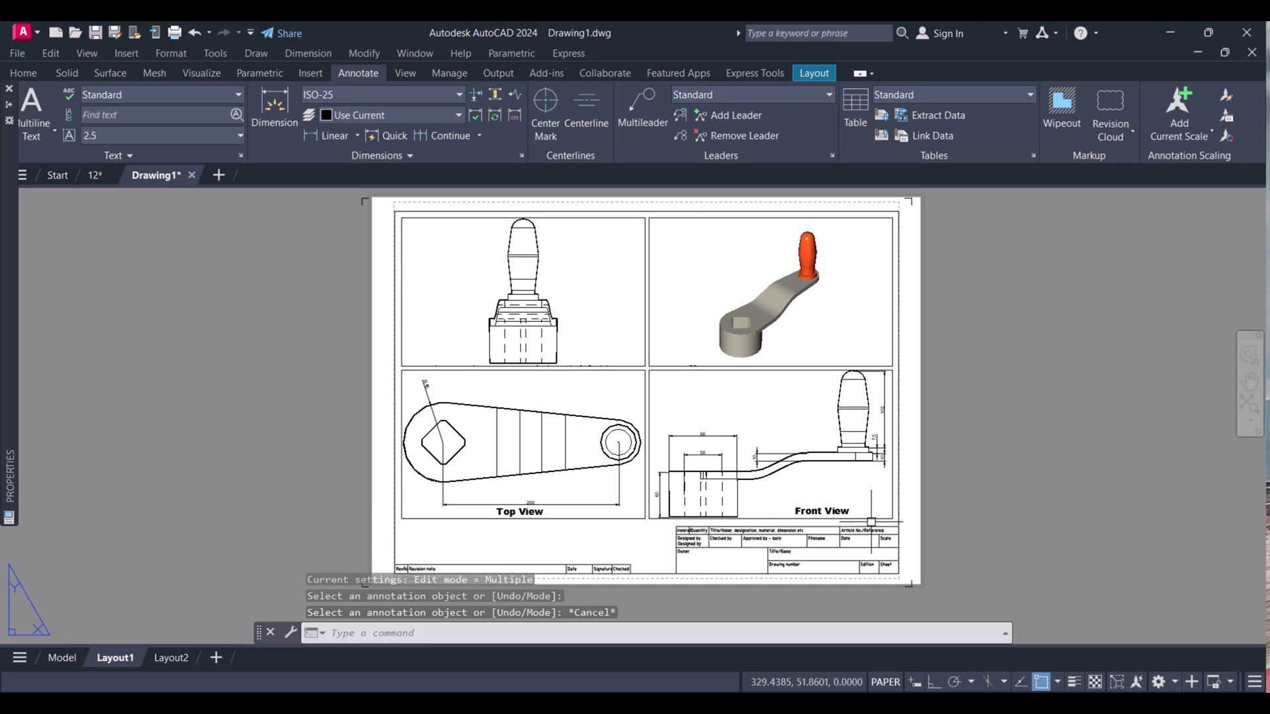
# Step: Copy the "Top View" label to just beneath the side-view viewport, centred under the hub
pyautogui.write('co')
pyautogui.press('Return')
pyautogui.scroll(2, 517, 530)
pyautogui.click(515, 499)
pyautogui.press('Return')
pyautogui.click(517, 484)
pyautogui.scroll(2, 501, 222)
pyautogui.scroll(-2, 505, 274)
pyautogui.scroll(2, 516, 281)
pyautogui.scroll(-5, 522, 284)
pyautogui.scroll(2, 535, 291)
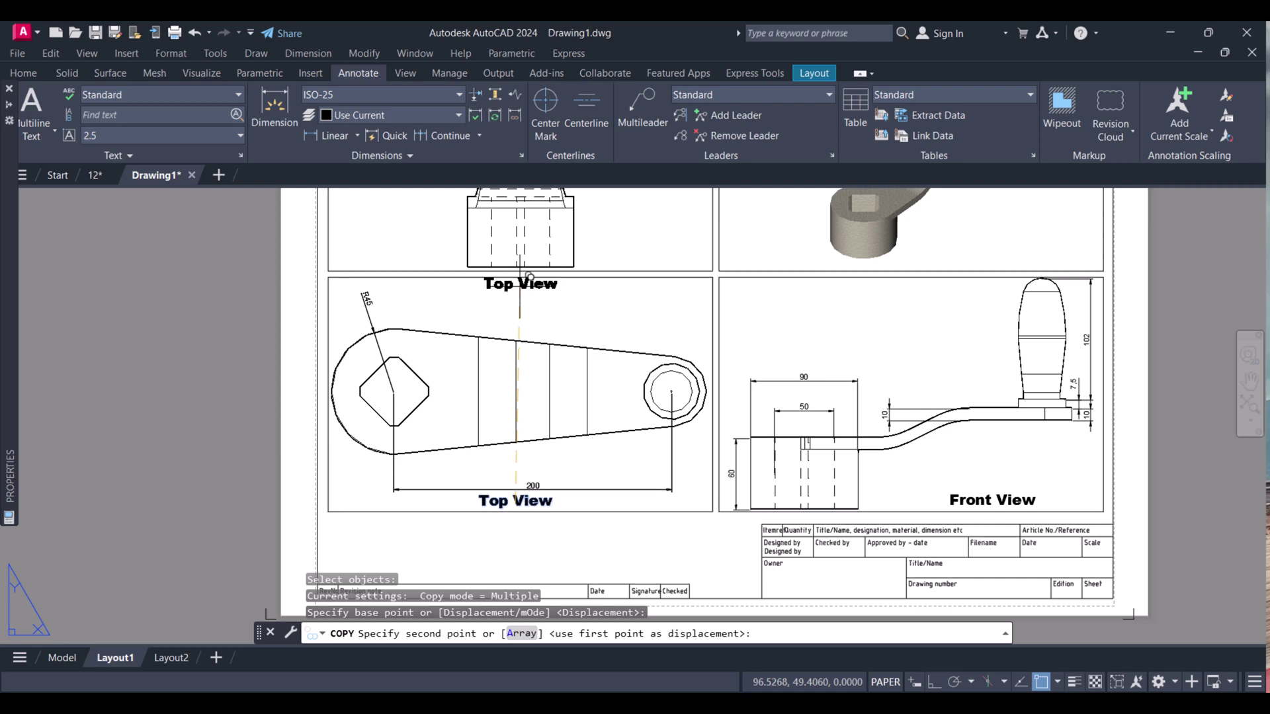
pyautogui.click(529, 276)
pyautogui.press('Escape')
# Step: Edit the copied label beneath the hub to read "Side View"
pyautogui.write('ed')
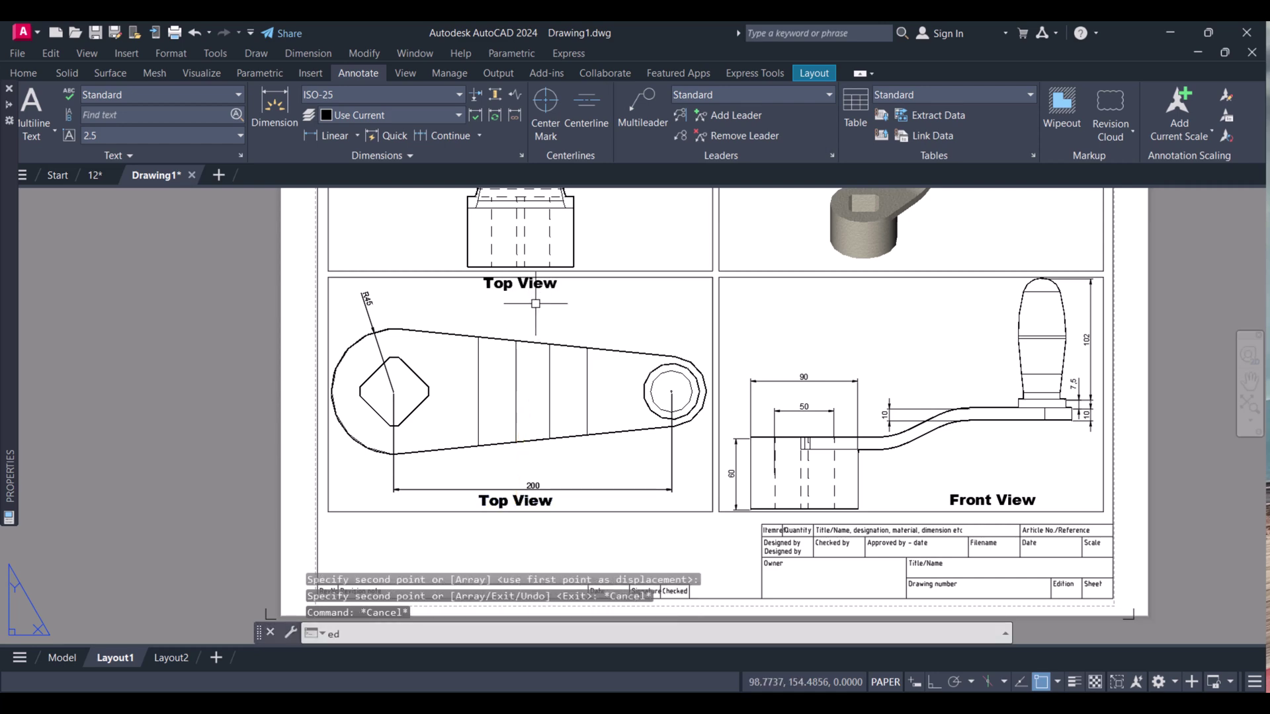
pyautogui.press('Return')
pyautogui.click(520, 283)
pyautogui.moveTo(516, 284); pyautogui.dragTo(484, 286)
pyautogui.write('Side3')
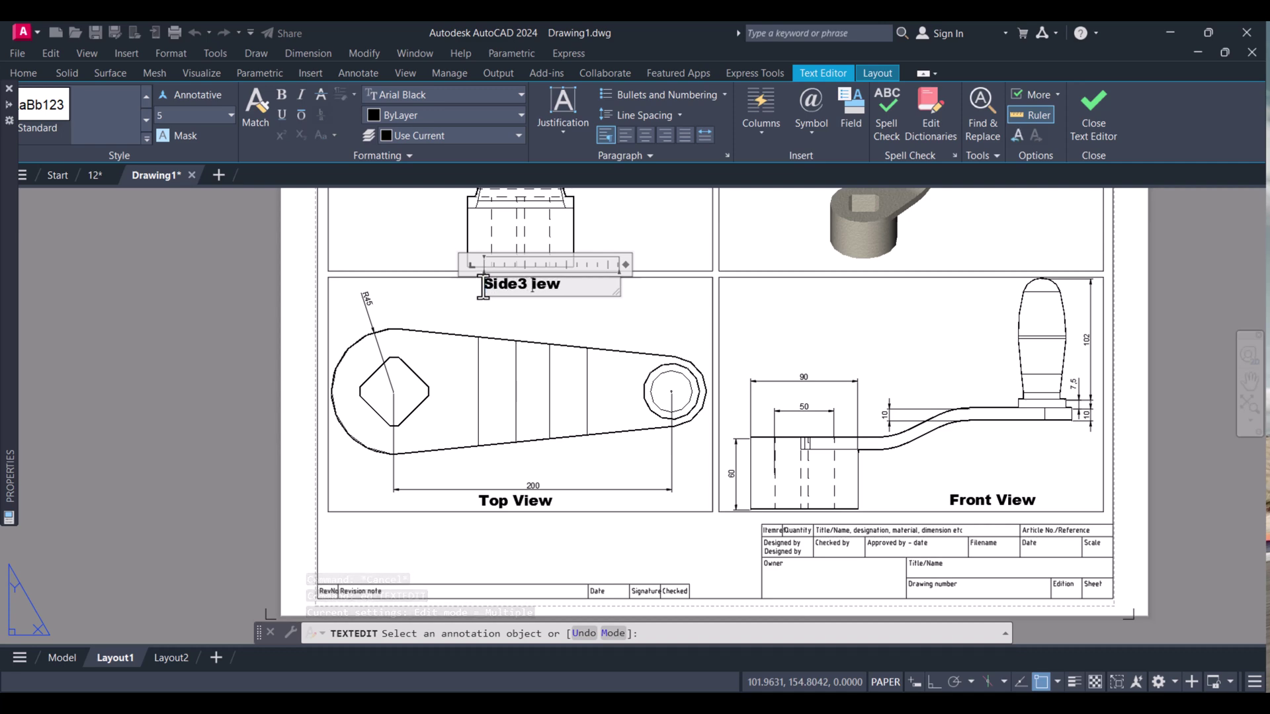
pyautogui.write(' V')
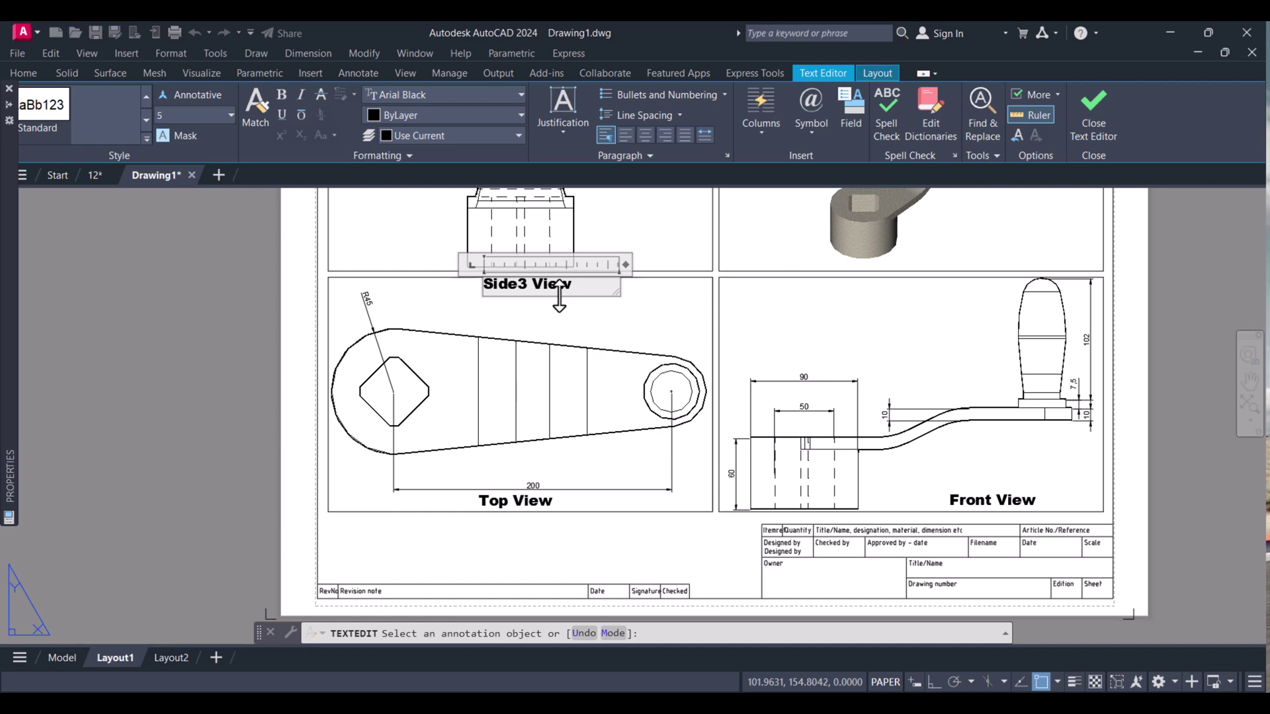
pyautogui.moveTo(516, 284); pyautogui.dragTo(523, 286)
pyautogui.press('Delete')
pyautogui.click(588, 330)
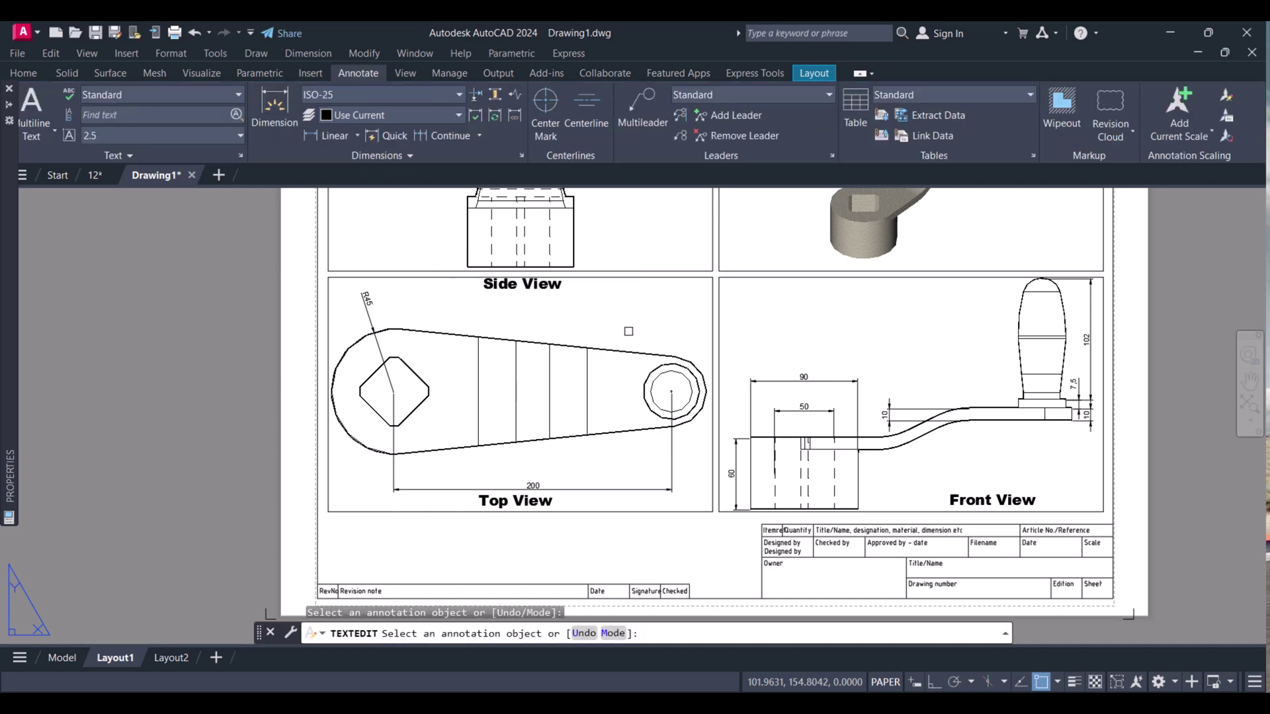
pyautogui.scroll(-2, 623, 325)
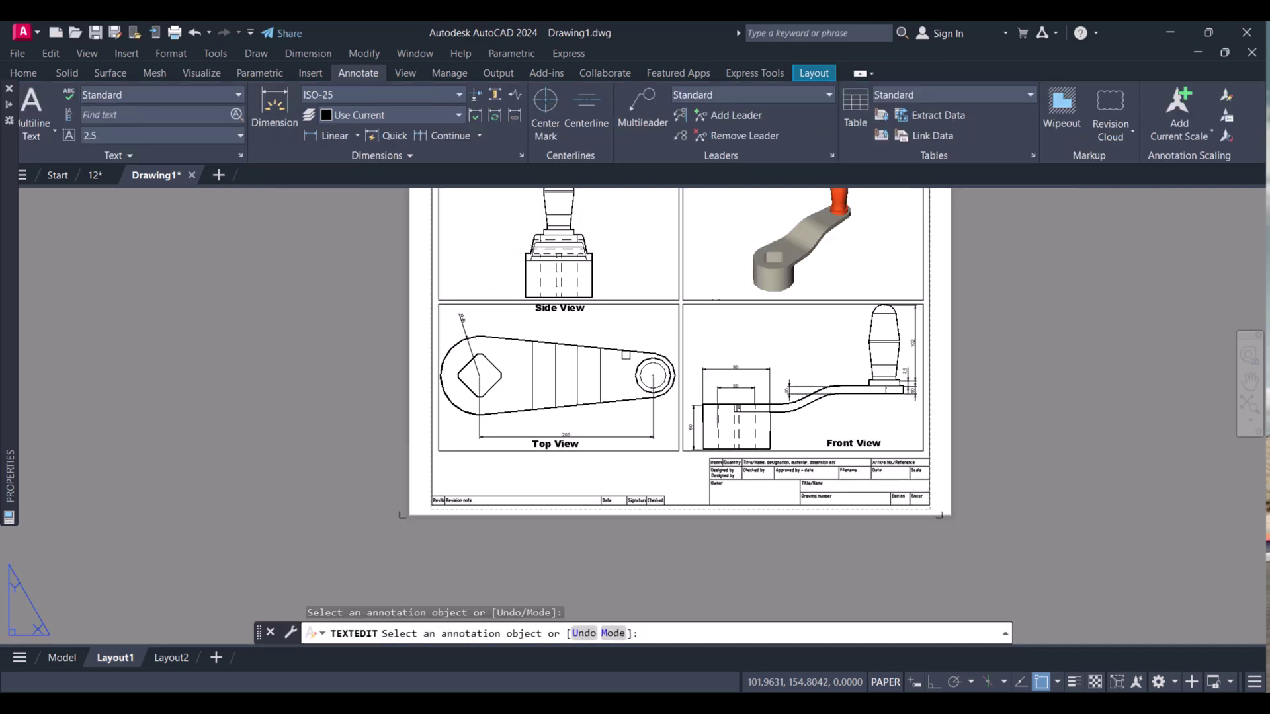
pyautogui.press('Escape')
pyautogui.press('Escape')
pyautogui.press('Escape')
# Step: Review the page setup of Layout1, including its plotter, paper size and orientation
pyautogui.rightClick(107, 650)
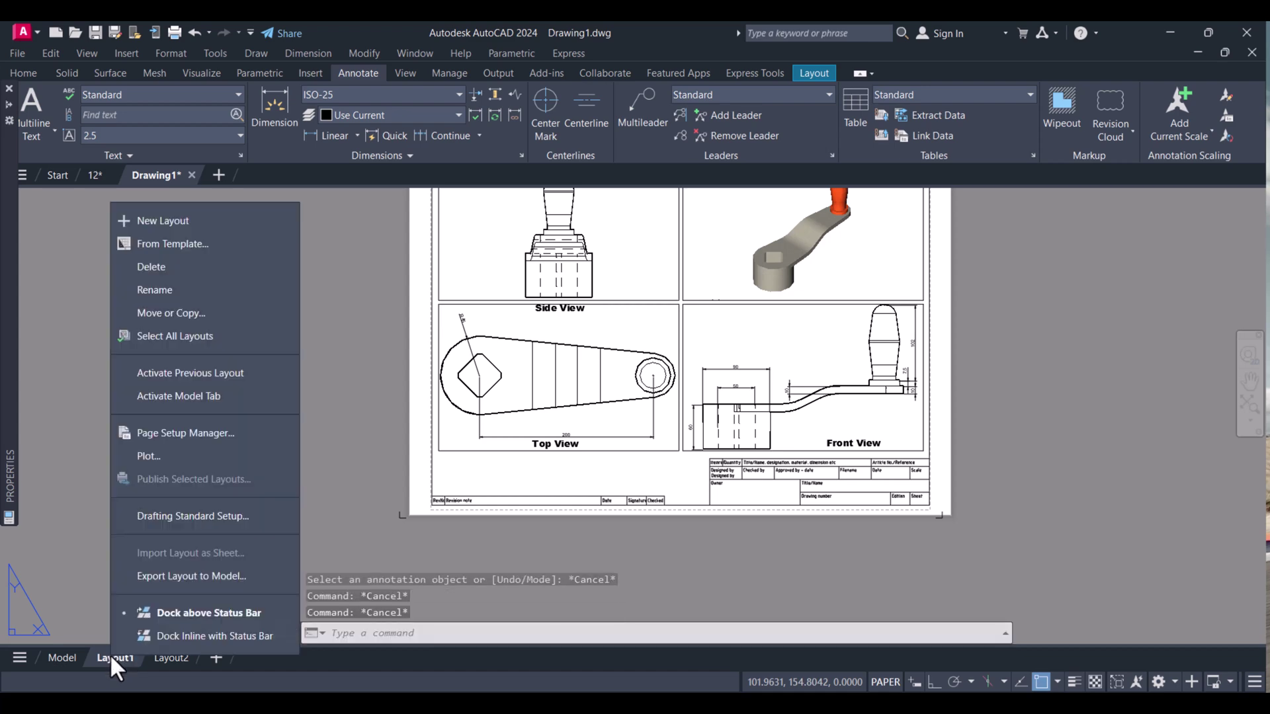
pyautogui.click(184, 433)
pyautogui.click(754, 339)
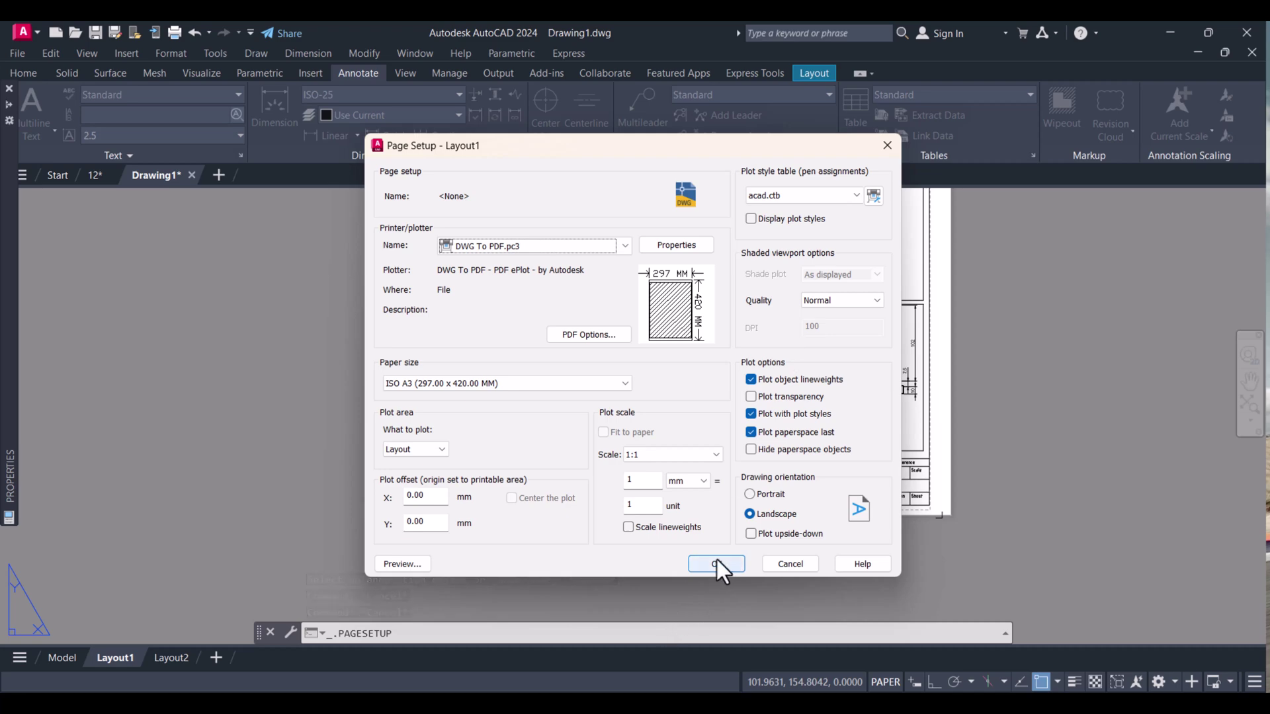
pyautogui.click(717, 559)
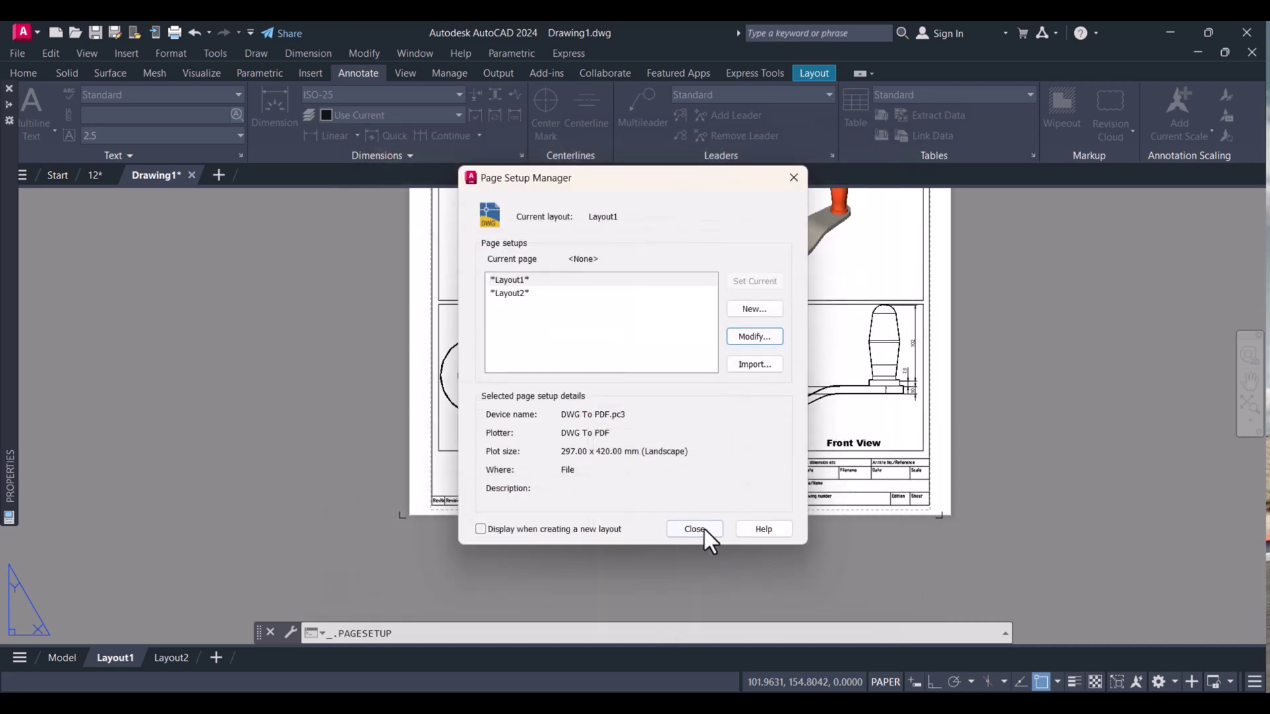
pyautogui.click(708, 530)
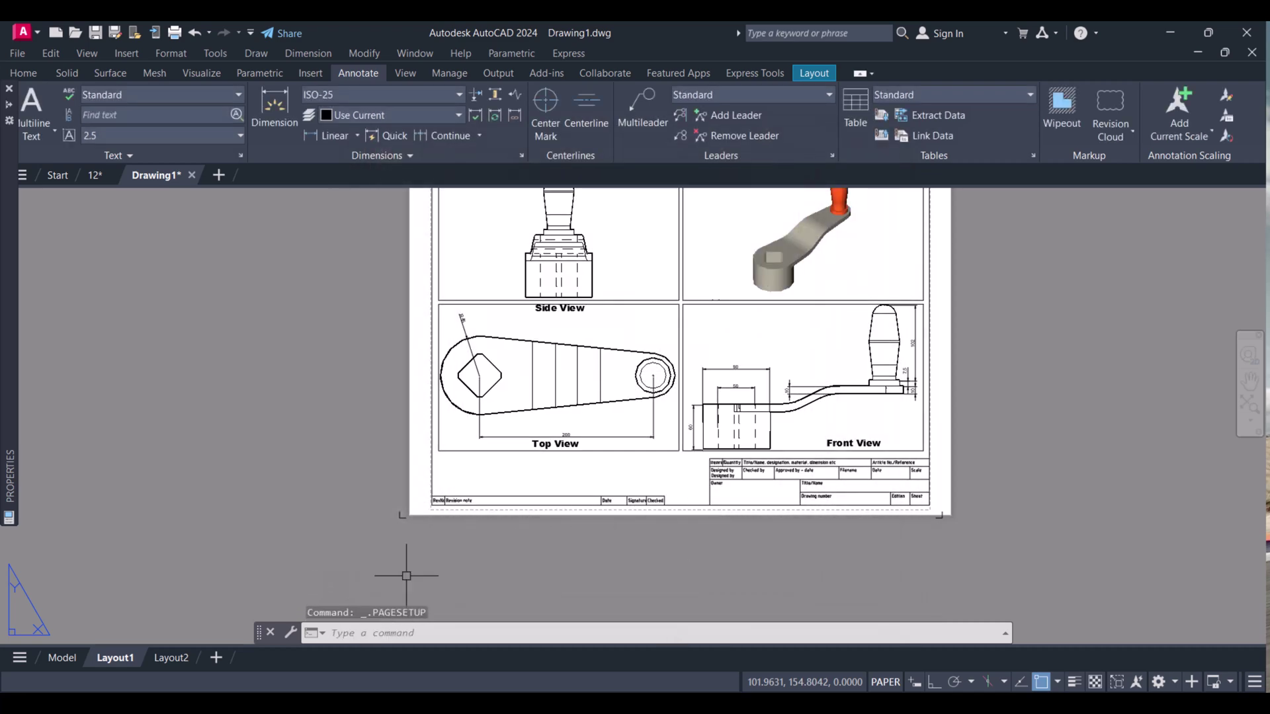
pyautogui.click(382, 631)
pyautogui.write('view')
pyautogui.press('BackSpace')
pyautogui.press('BackSpace')
pyautogui.press('BackSpace')
pyautogui.press('BackSpace')
# Step: Switch to Layout2 and delete its default viewport
pyautogui.click(168, 656)
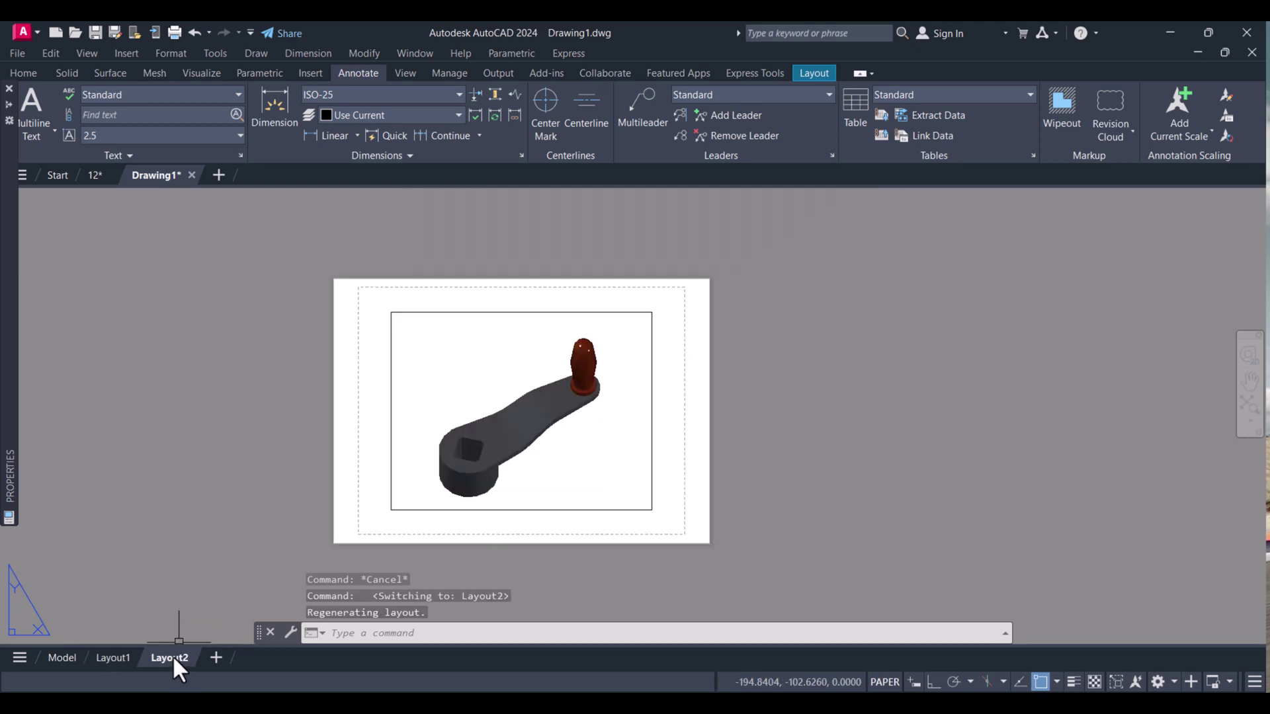
pyautogui.click(658, 372)
pyautogui.click(626, 352)
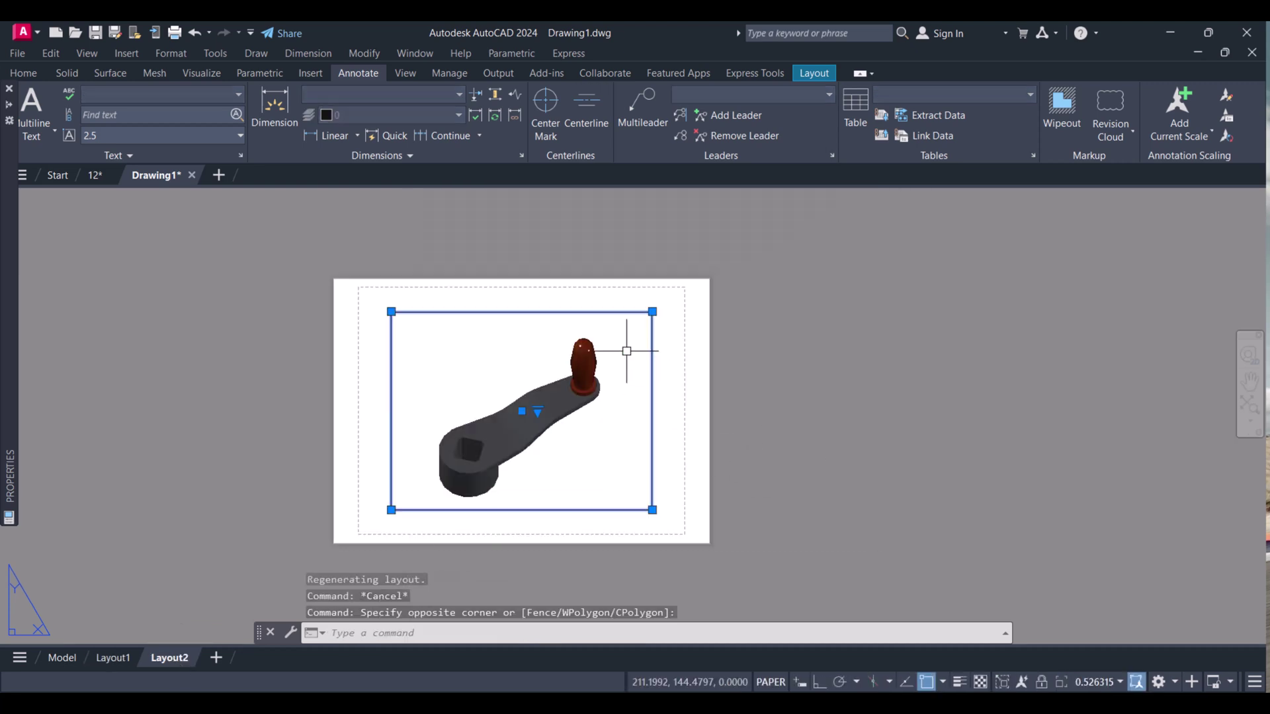
pyautogui.press('Delete')
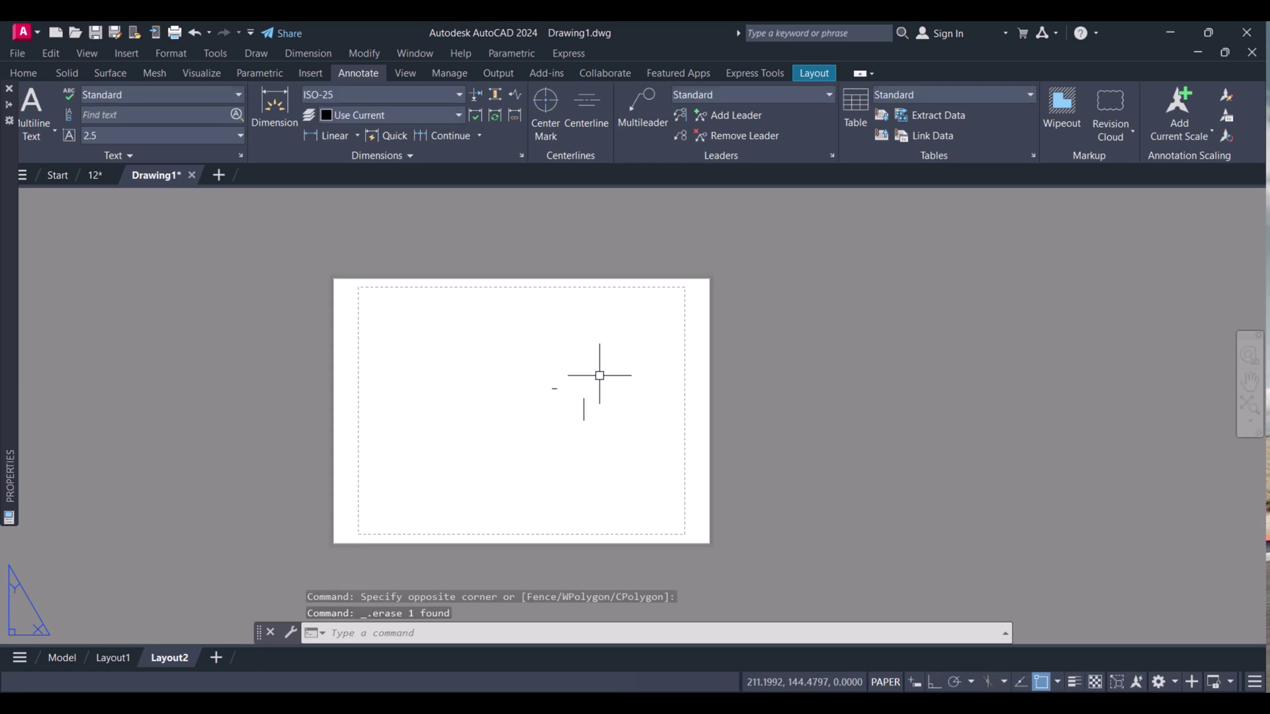
# Step: Set up a new Four: Equal viewport arrangement for Layout2 with the 3D setup and a viewport spacing of 10
pyautogui.write('v')
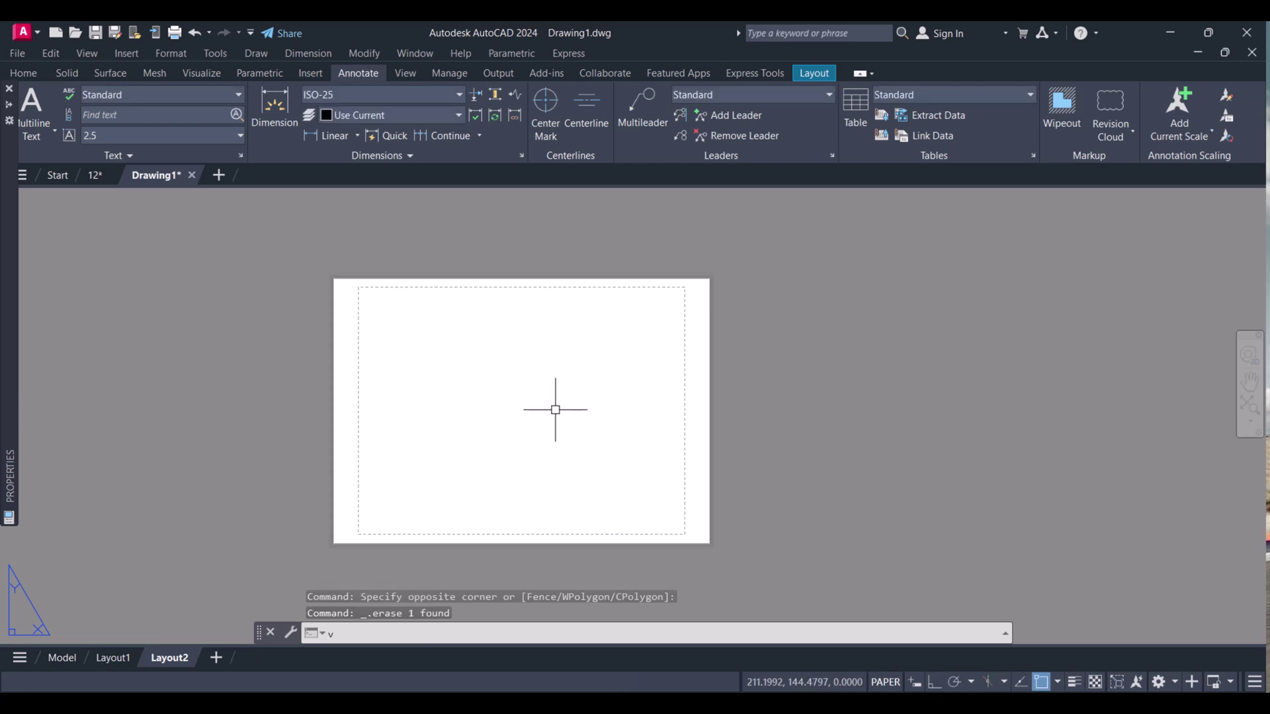
pyautogui.write('iewport')
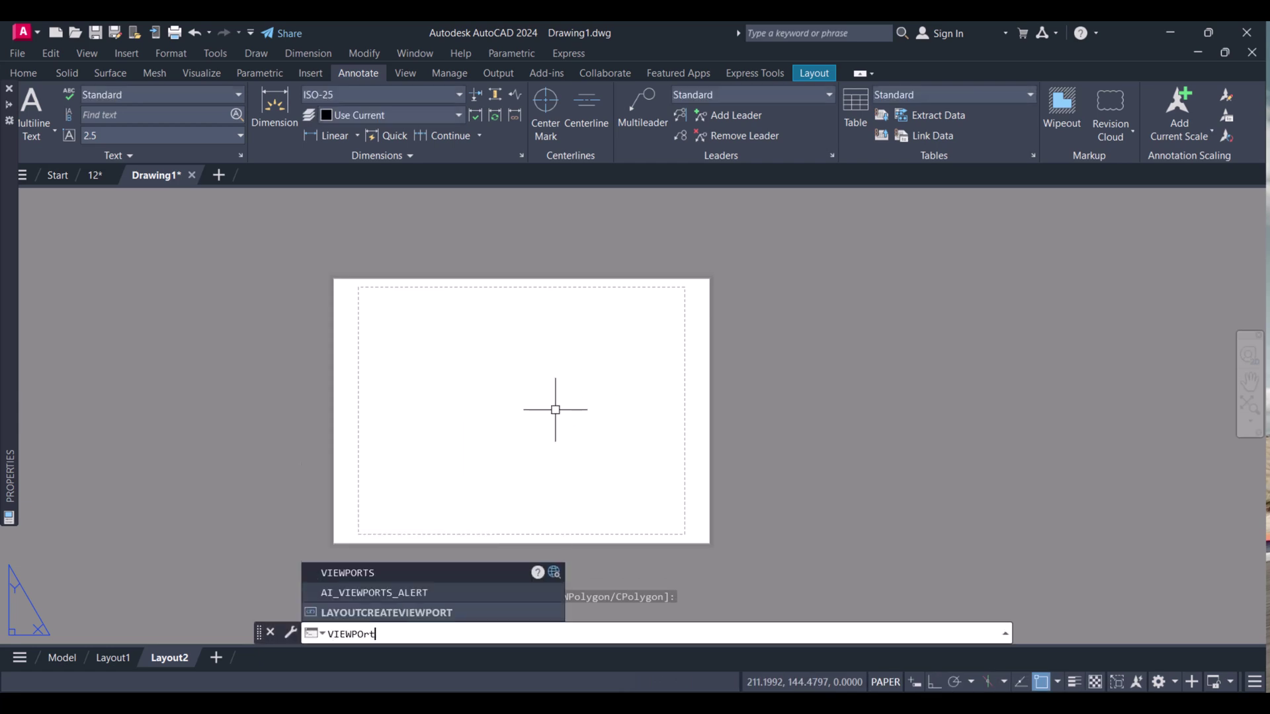
pyautogui.press('Return')
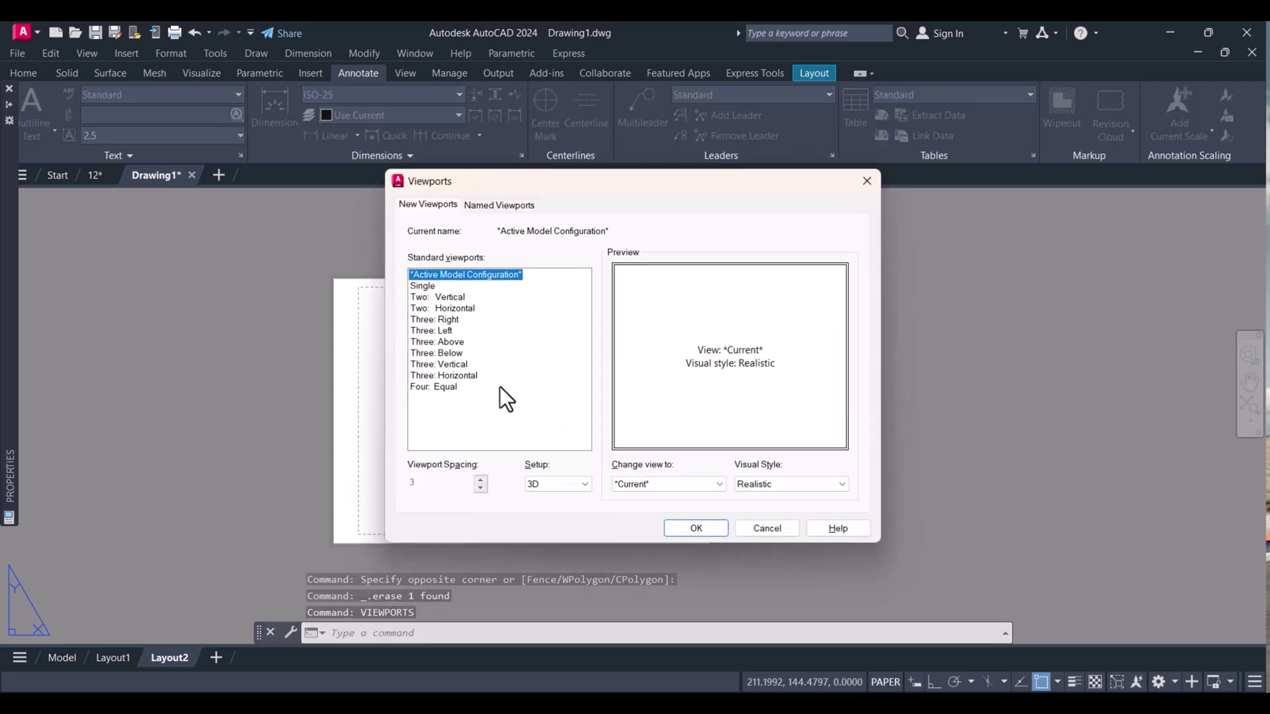
pyautogui.click(427, 386)
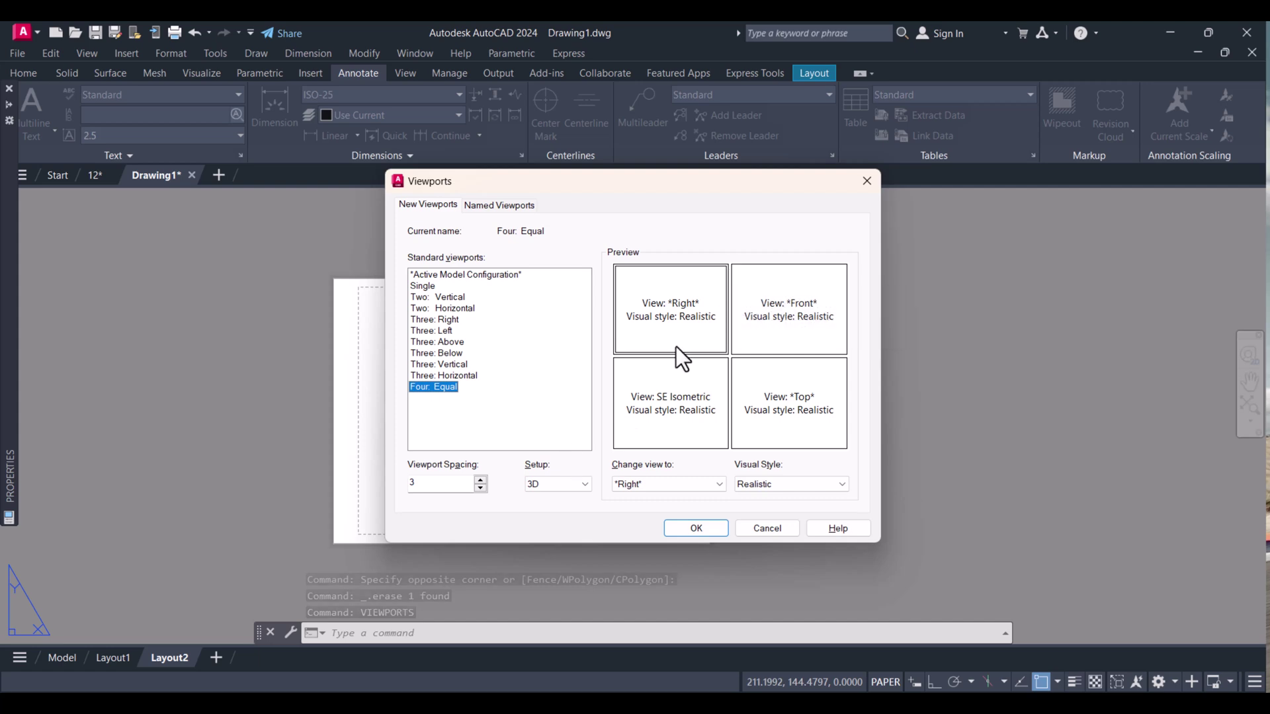
pyautogui.moveTo(435, 481); pyautogui.dragTo(399, 475)
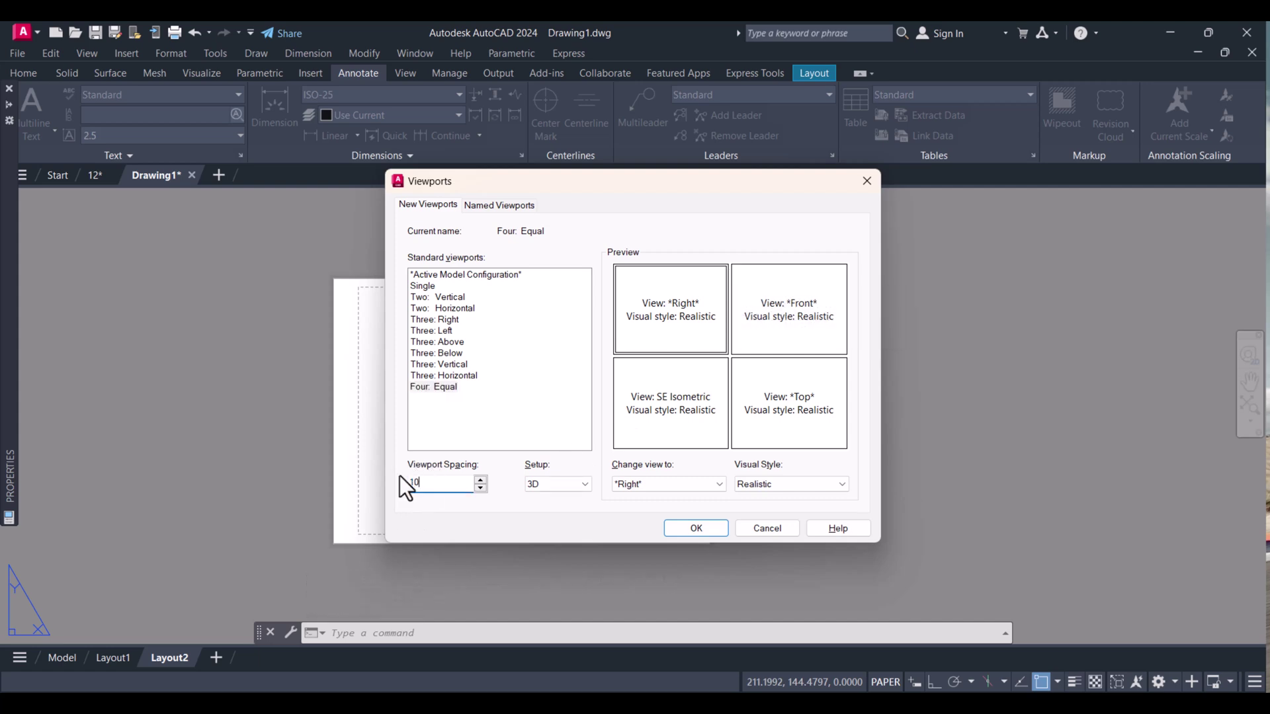
pyautogui.click(552, 485)
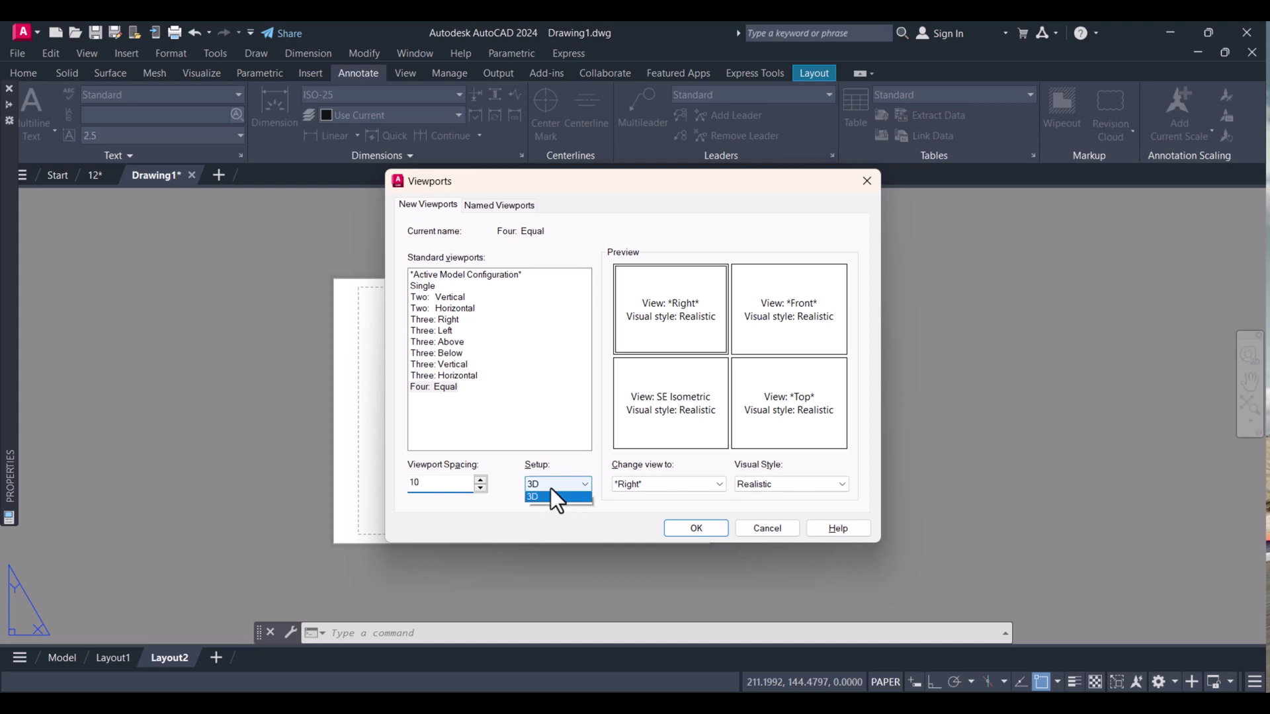
pyautogui.click(431, 526)
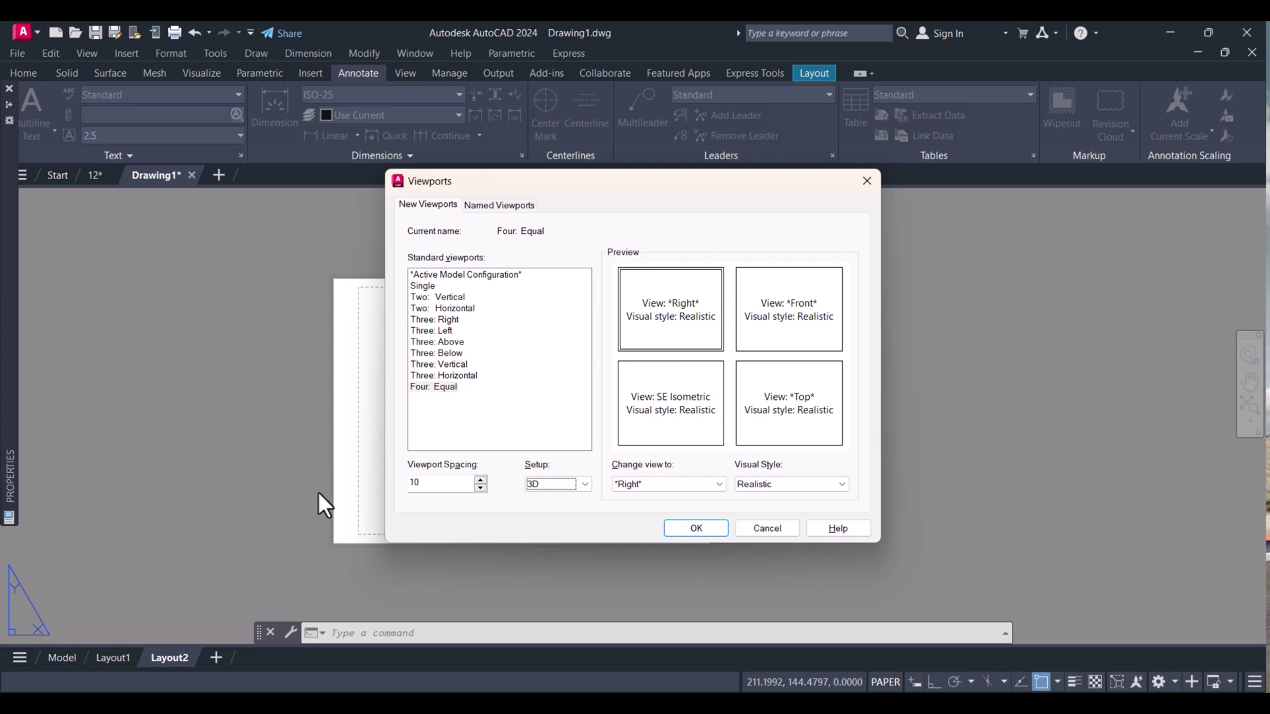
# Step: Change the spacing of the four-viewport arrangement to 12, keeping the 3D setup
pyautogui.moveTo(423, 482); pyautogui.dragTo(404, 483)
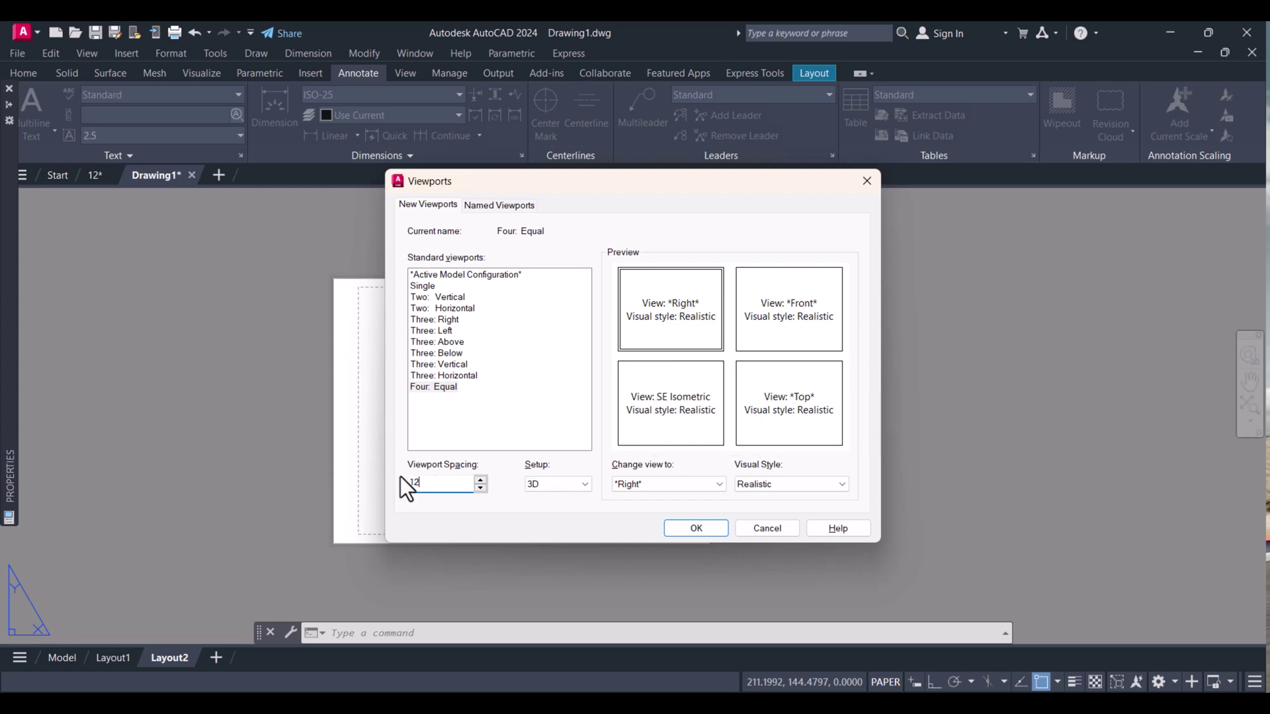
pyautogui.write('12')
pyautogui.click(567, 484)
pyautogui.click(566, 486)
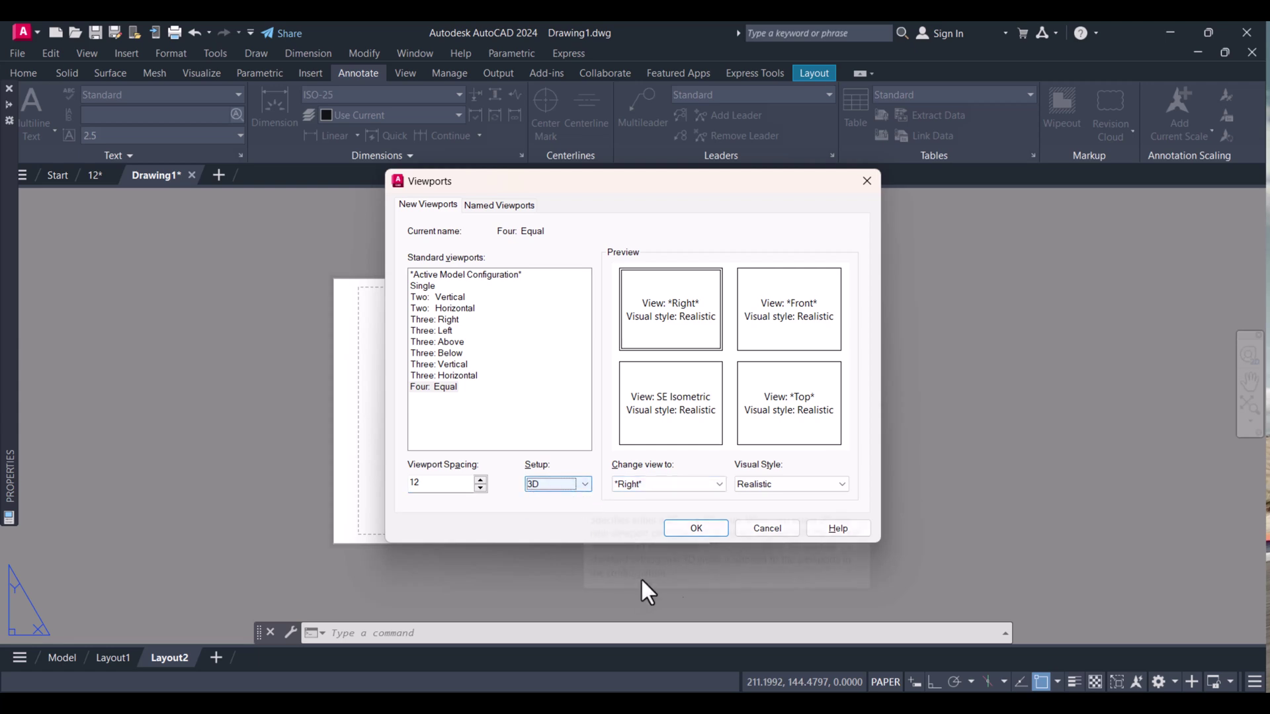
# Step: Create the four viewports across the sheet's printable area, from its upper-left corner to its lower-right corner
pyautogui.click(696, 528)
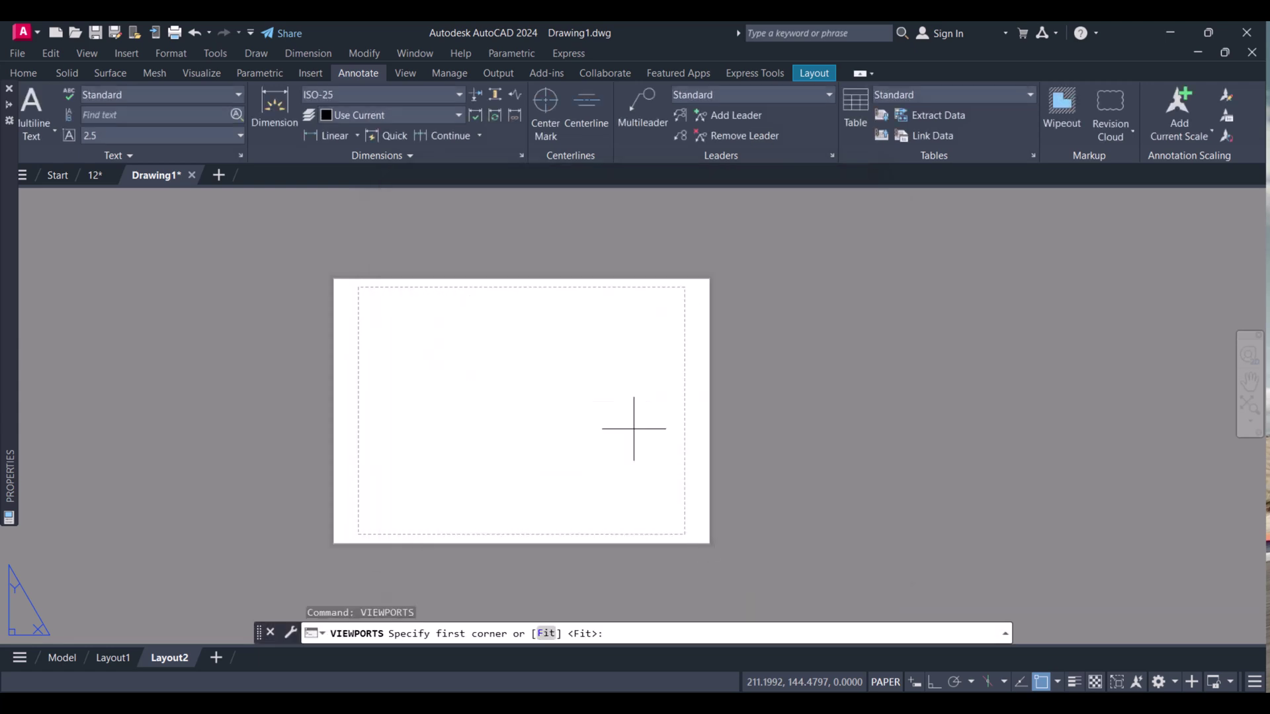
pyautogui.click(362, 289)
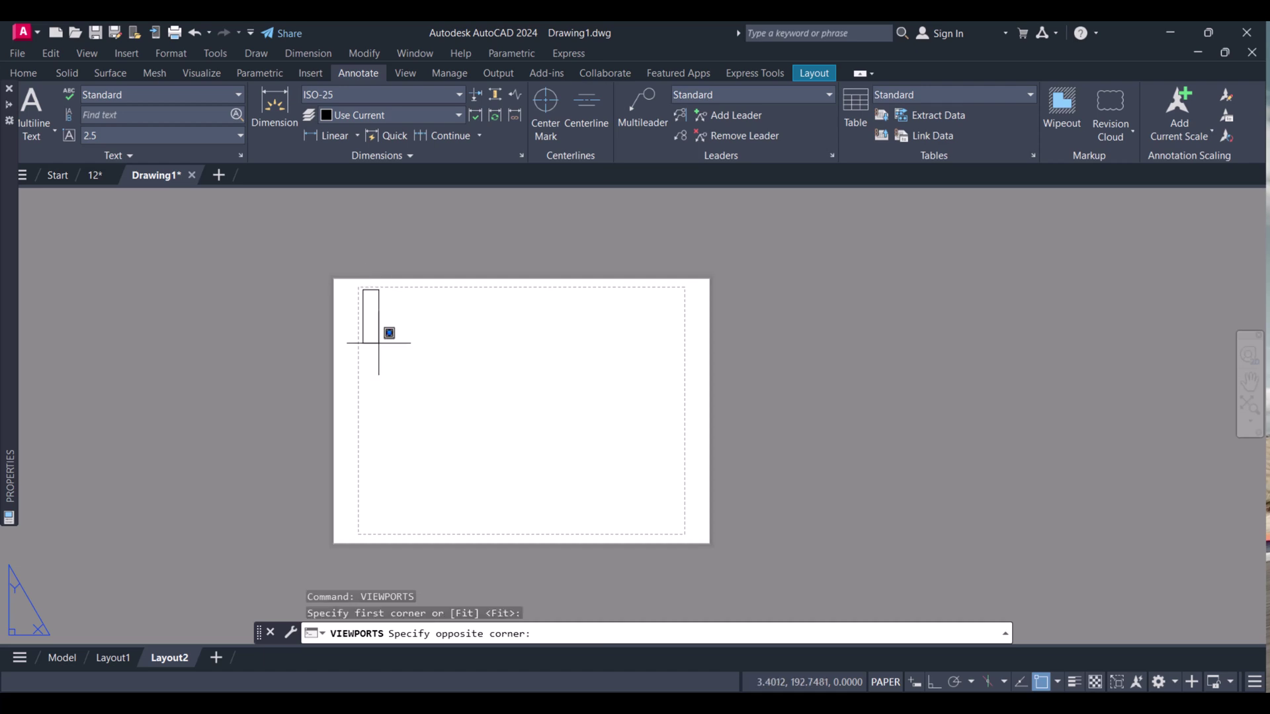
pyautogui.click(681, 531)
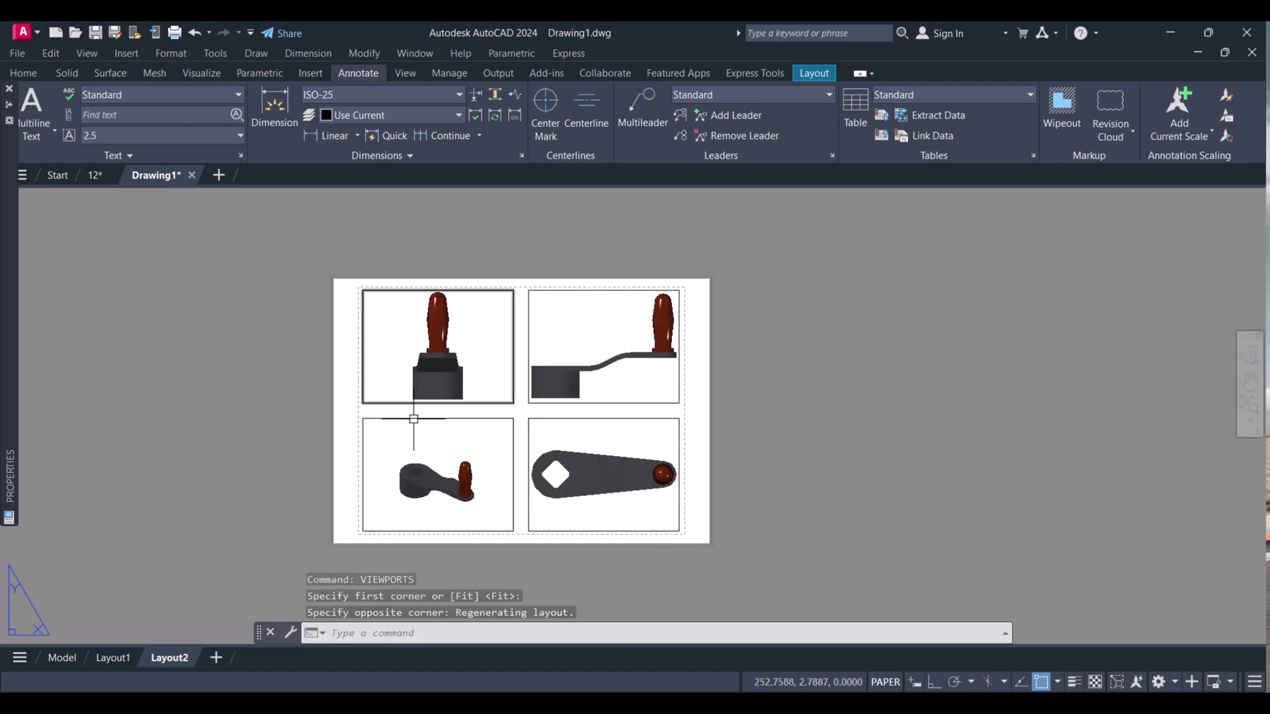